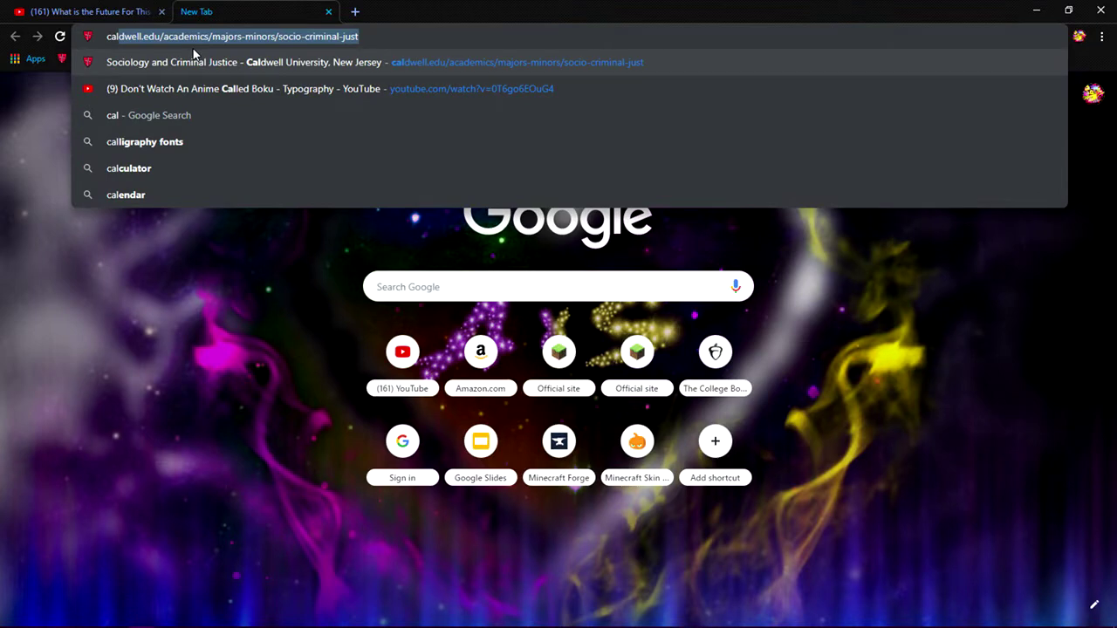
- Search for a web calculator, compute 80 × 5, and start a new paint.net image with its width set to 400 pixels
text(culator)
key(Return)
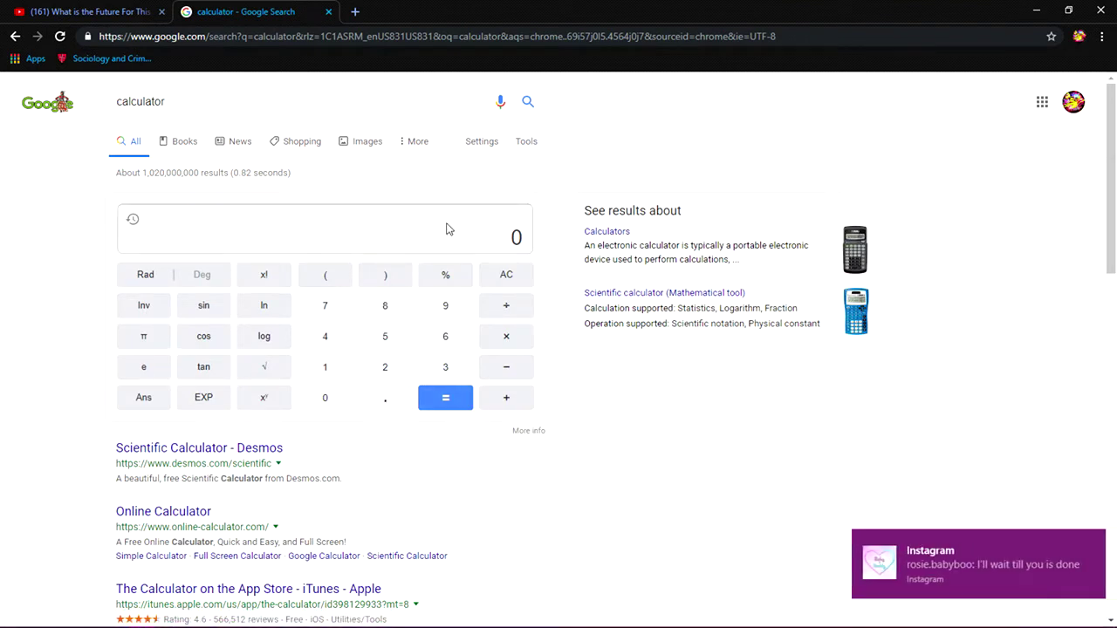
click(508, 247)
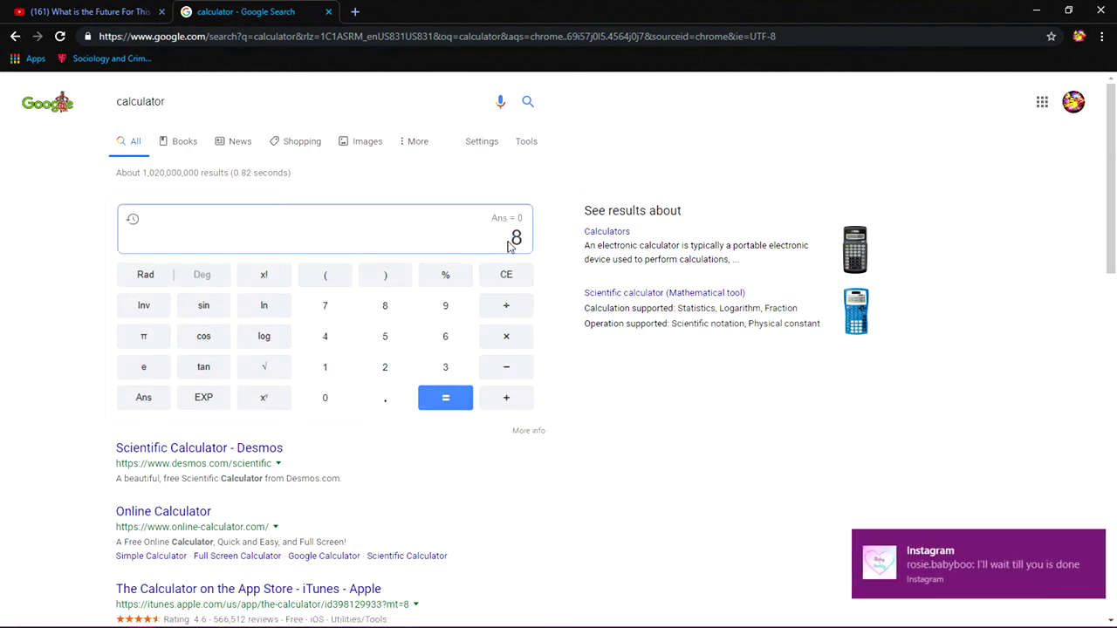
text(80*5)
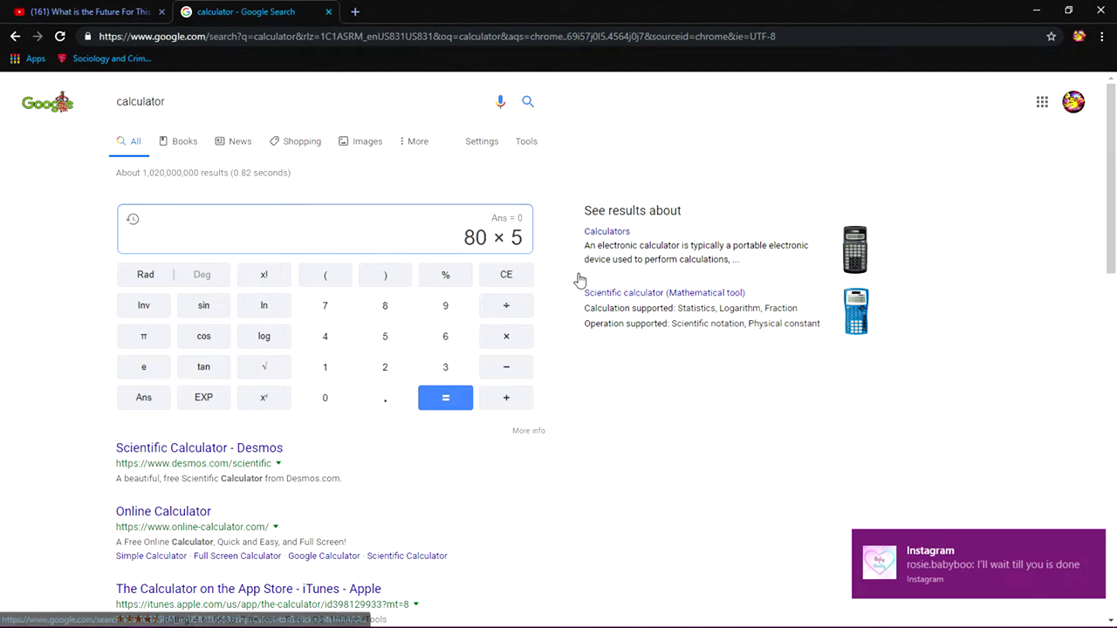
key(Return)
click(1037, 11)
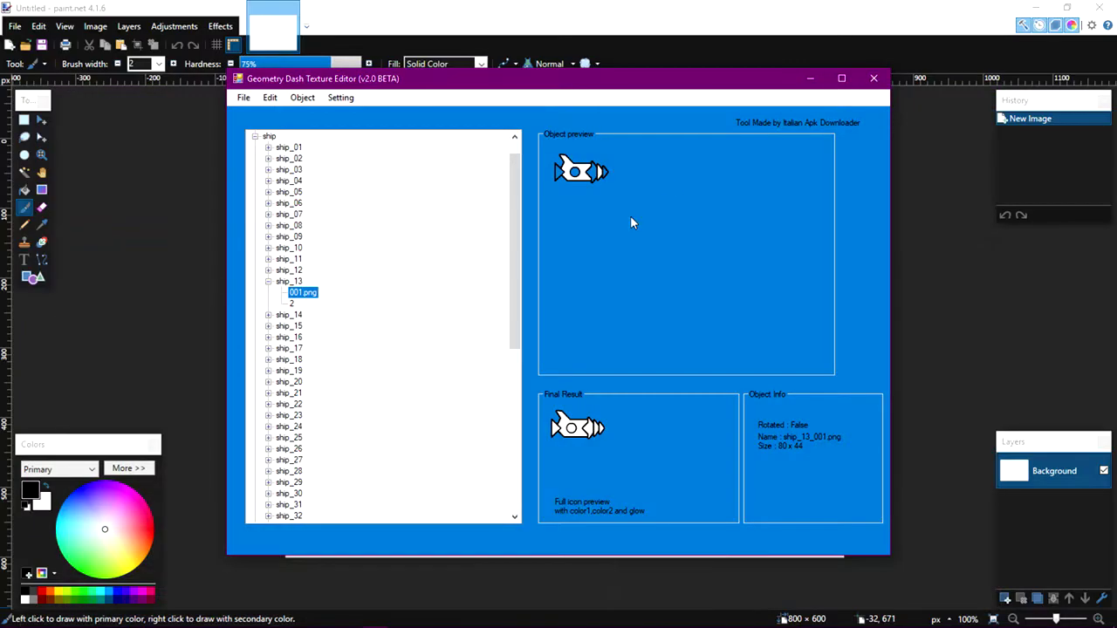
click(9, 45)
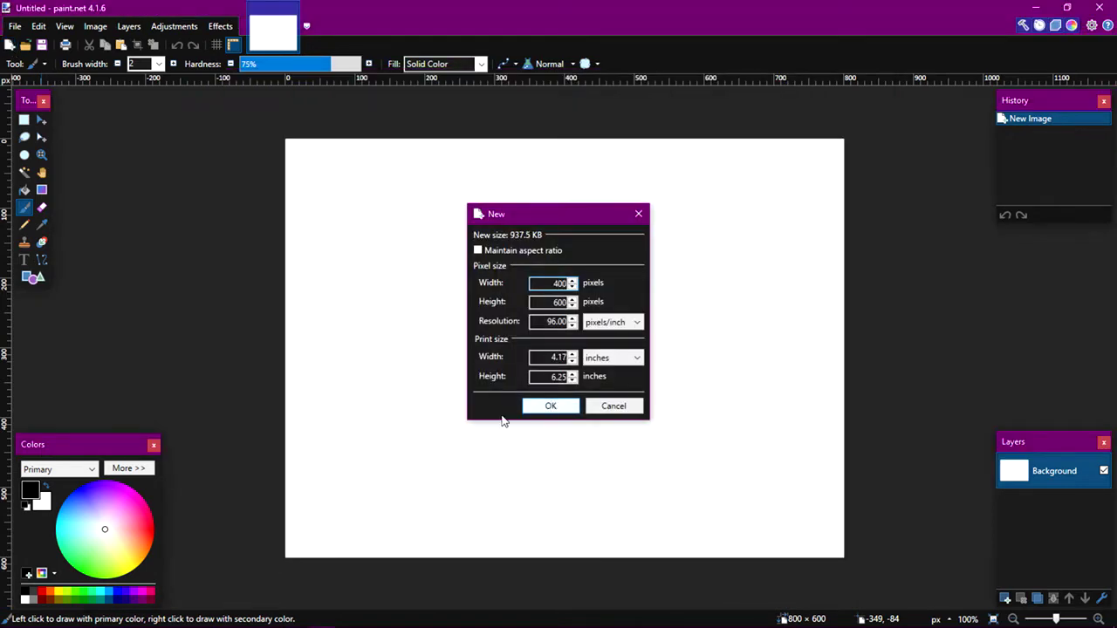
- Compute 44 × 5 in the browser calculator and create the 400-pixel-wide paint.net image with a height of 220 pixels
mouse_move(143, 618)
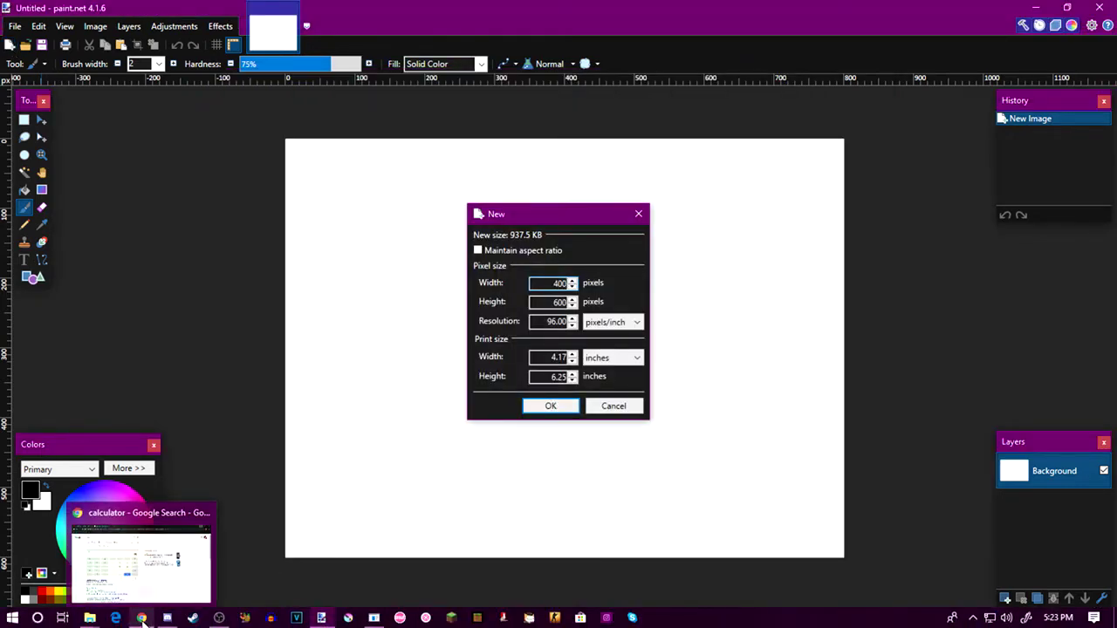
click(134, 568)
key(BackSpace)
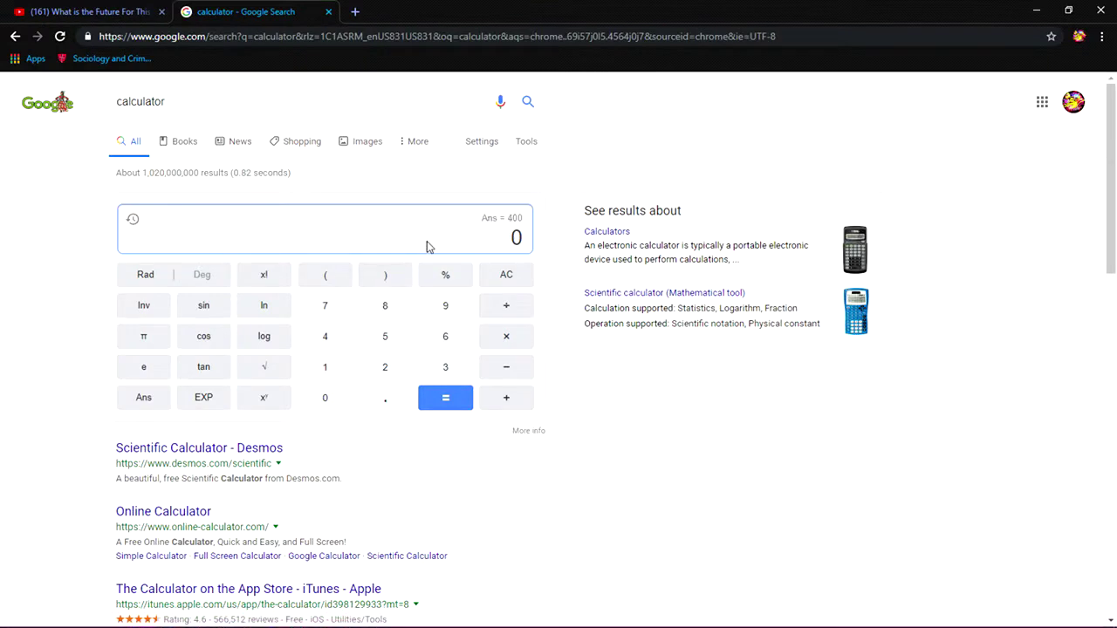
text(44*5)
key(Return)
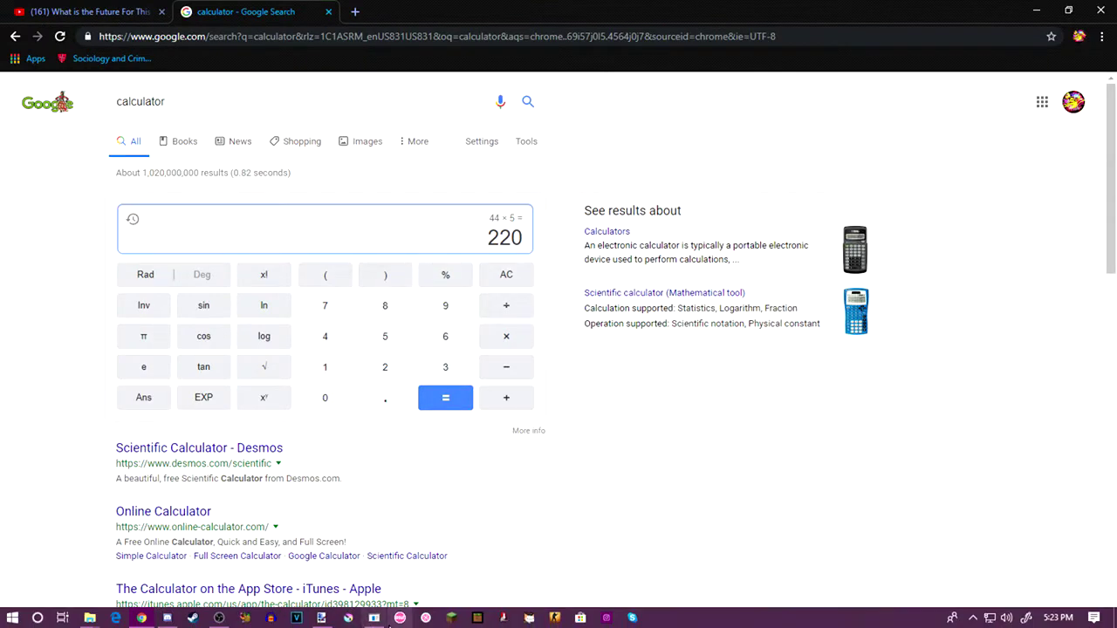
click(376, 620)
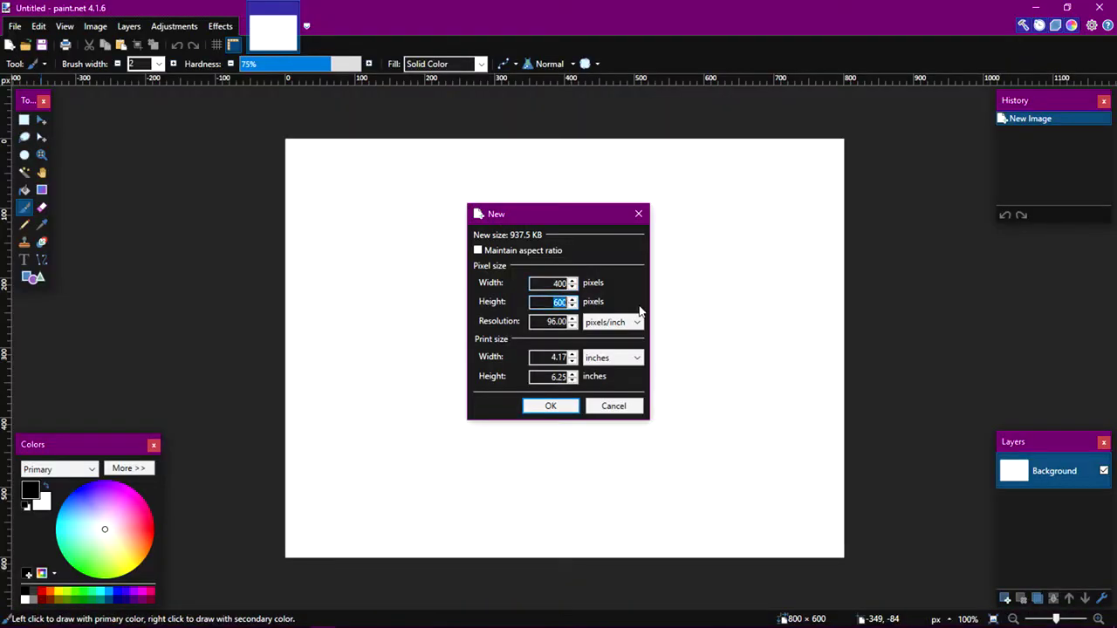
click(563, 406)
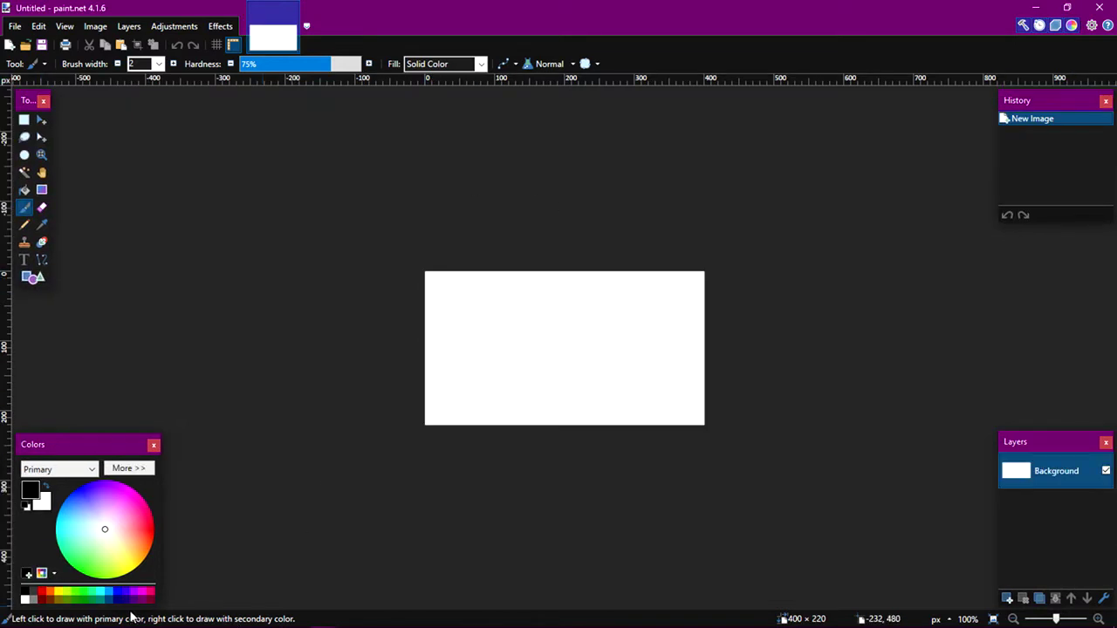
- Switch to the Ships folder in File Explorer and copy the Ship13.png image
mouse_move(89, 618)
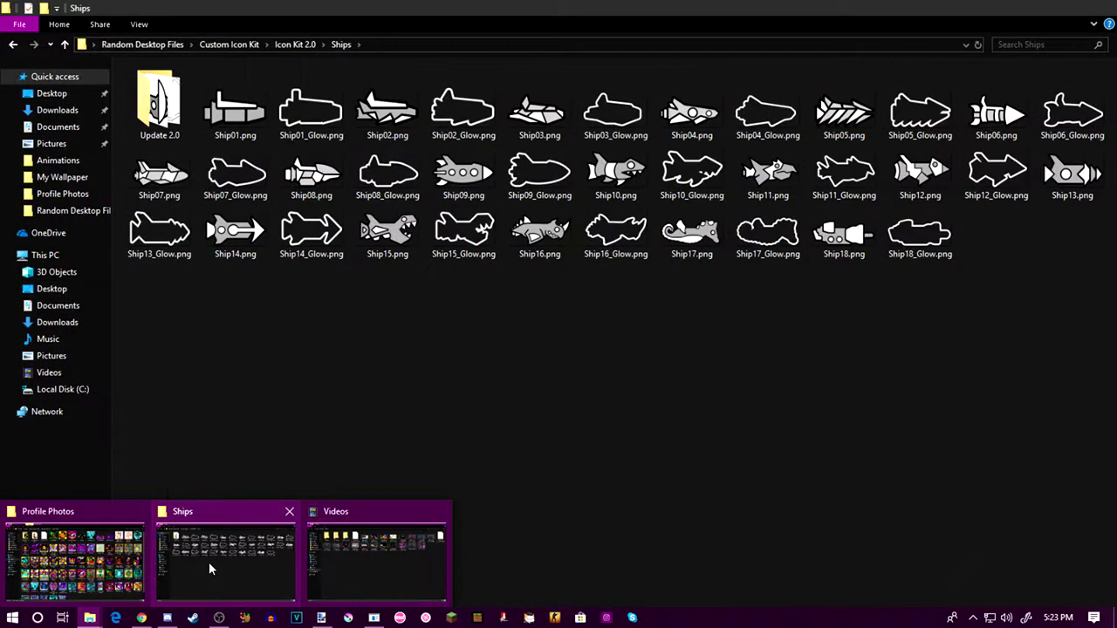
click(209, 562)
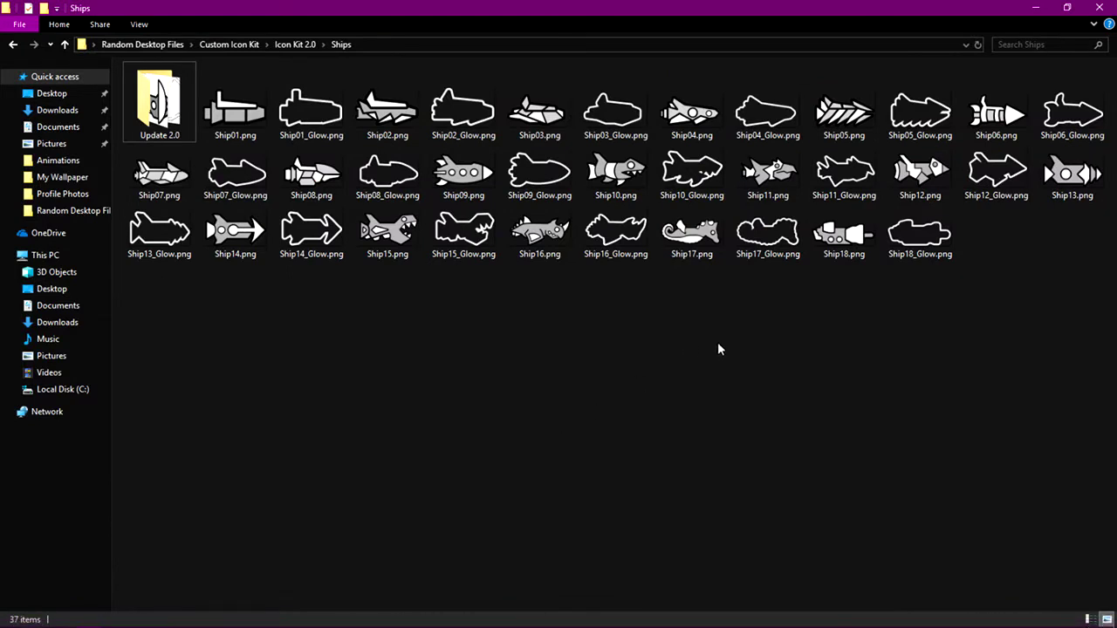
right_click(1072, 178)
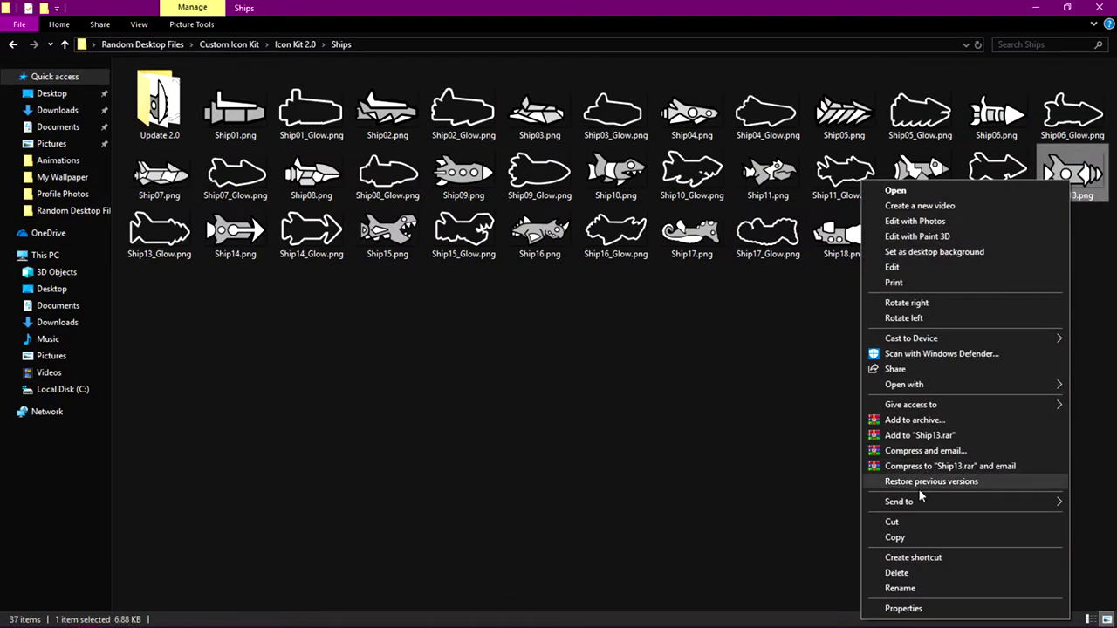
click(907, 538)
click(1065, 225)
right_click(1066, 196)
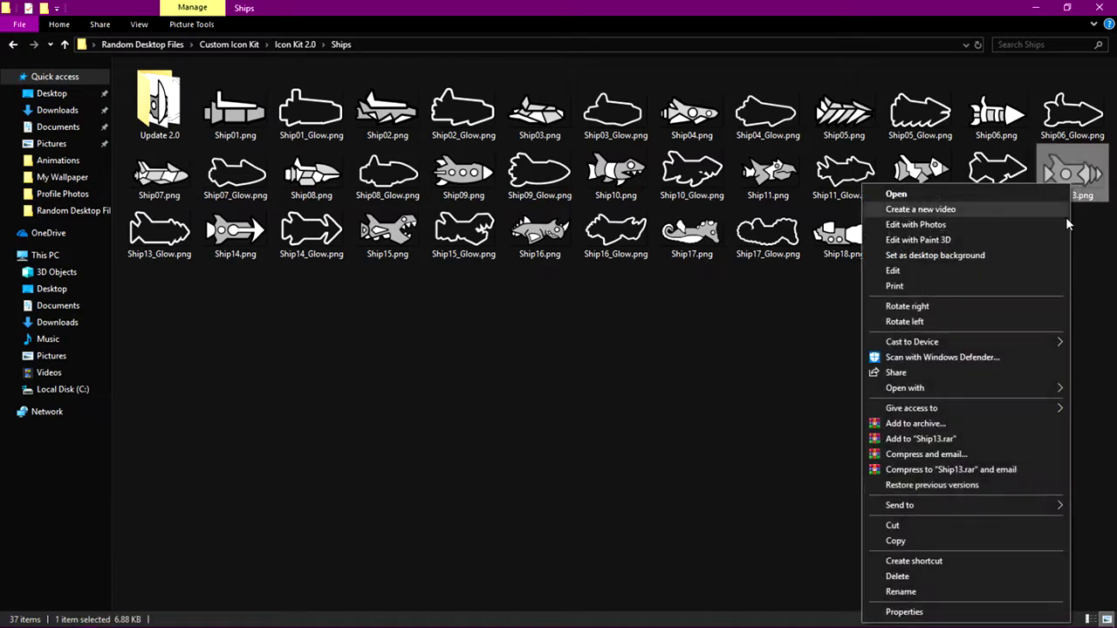
click(932, 536)
- Return to paint.net and paste the copied ship into the new image, keeping the canvas size
click(1034, 9)
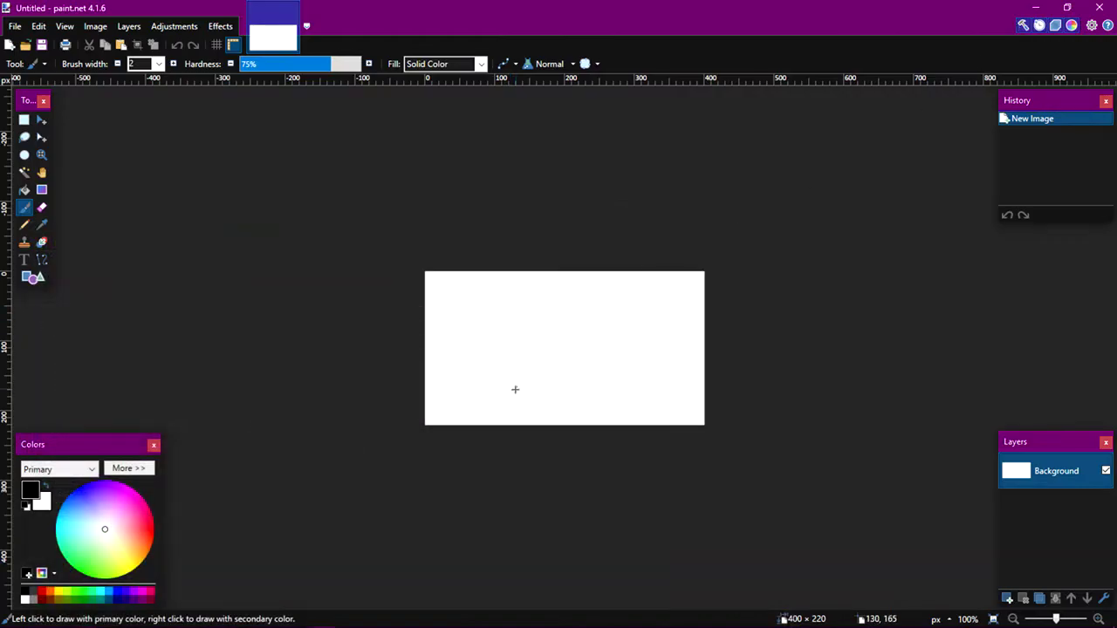
key(ctrl+v)
click(561, 417)
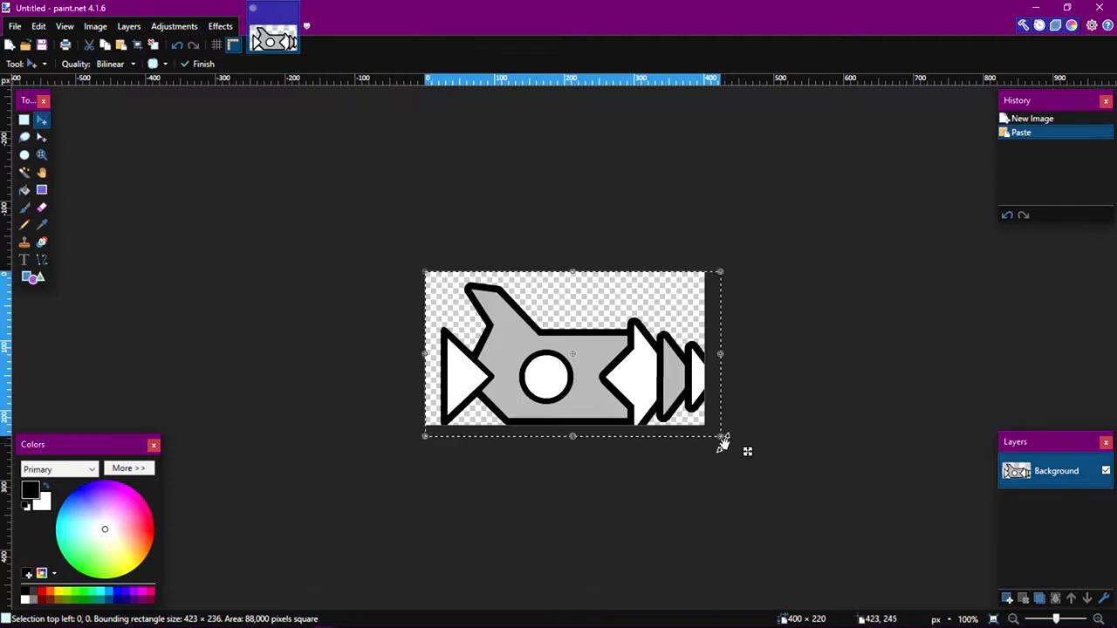
- Shrink the pasted ship to about 400 × 220 pixels so its selection lines up with the canvas's right and bottom edges
drag(724, 438, 708, 430)
key(z)
scroll(708, 419, up, 3)
key(ctrl+z)
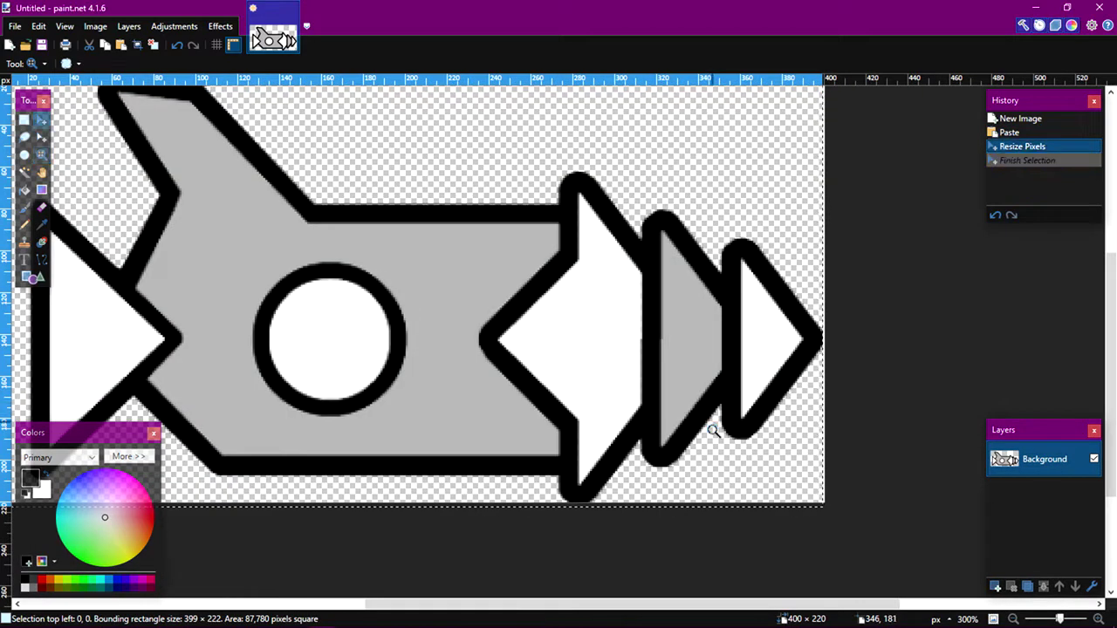
key(m)
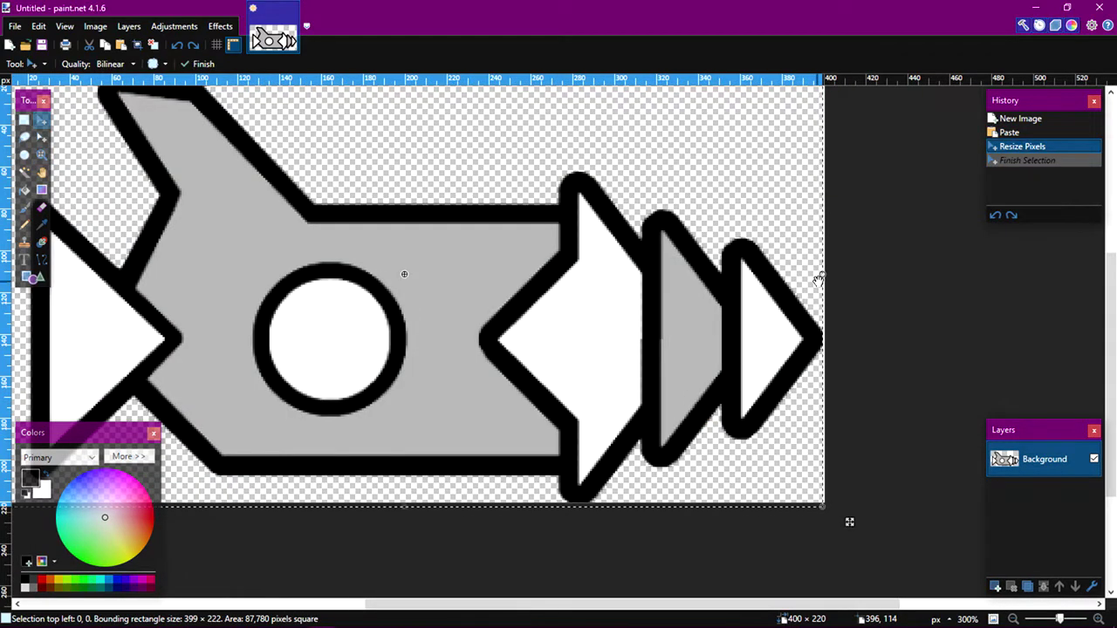
drag(818, 279, 820, 279)
drag(405, 505, 408, 503)
- Stretch the ship's selection beyond the canvas's left and top edges to about 422 × 235 pixels so the artwork fills the canvas
scroll(360, 396, left, 3)
drag(340, 292, 292, 307)
drag(496, 298, 349, 517)
drag(587, 294, 584, 261)
key(z)
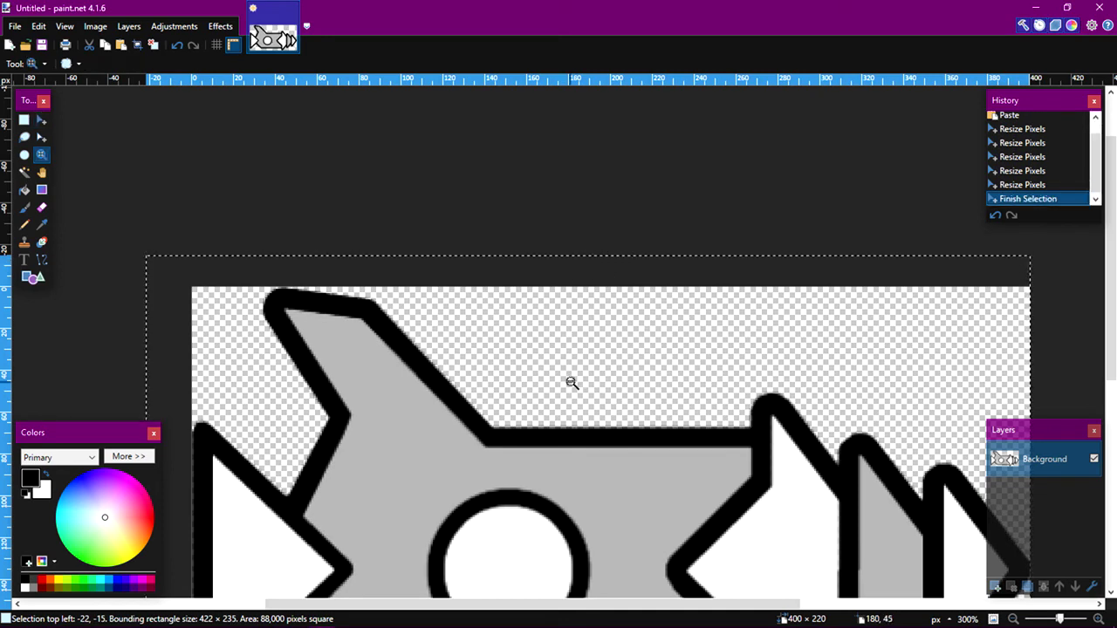
scroll(578, 388, down, 3)
- Add a new layer beneath the Background layer and fill it entirely with green
key(ctrl+a)
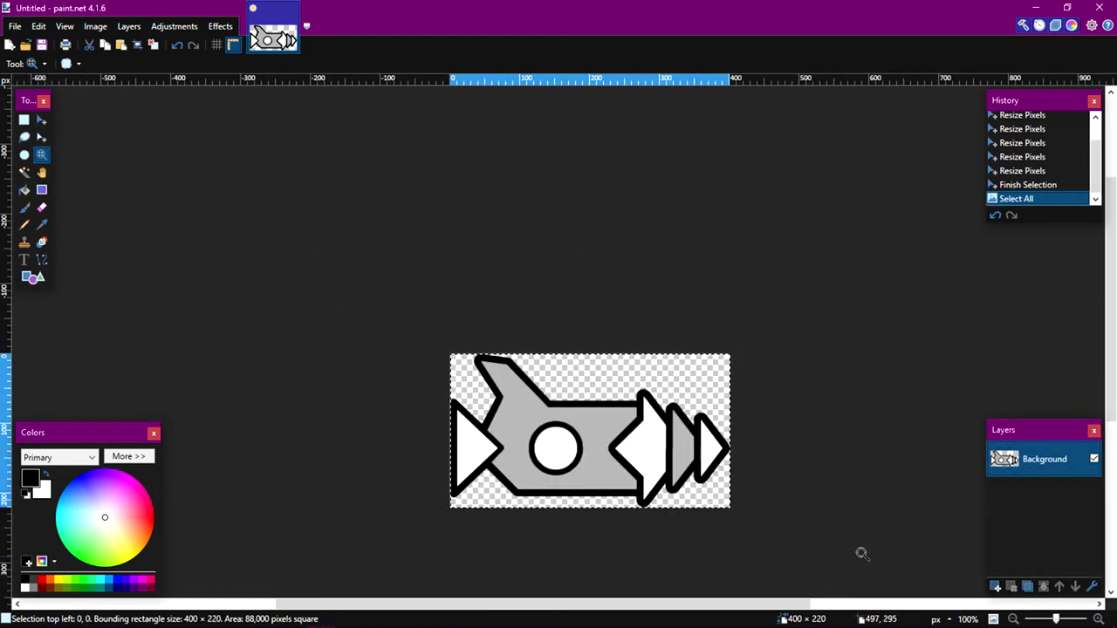
click(995, 587)
drag(1022, 459, 1008, 551)
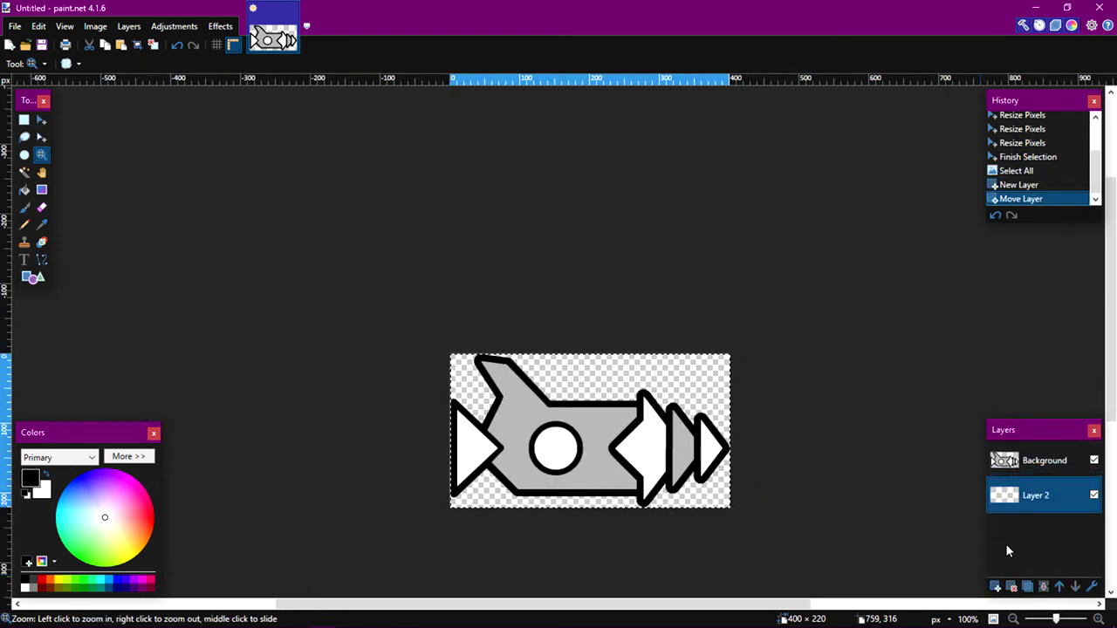
right_click(74, 585)
key(ctrl+a)
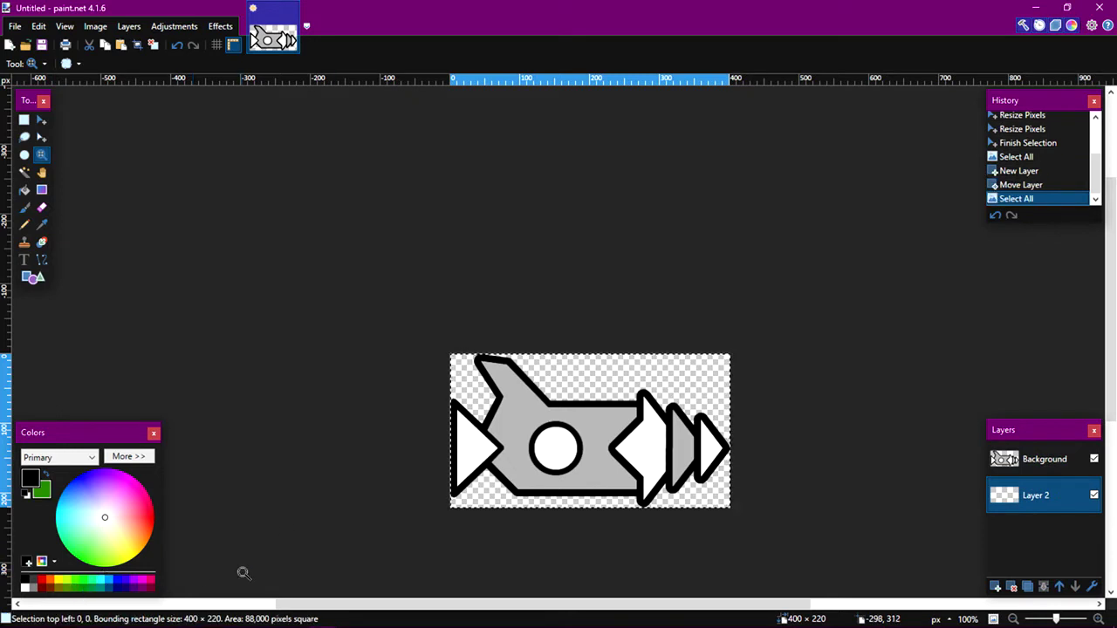
key(shift+BackSpace)
- Set the opacity of the Background layer containing the ship to 100
click(1055, 461)
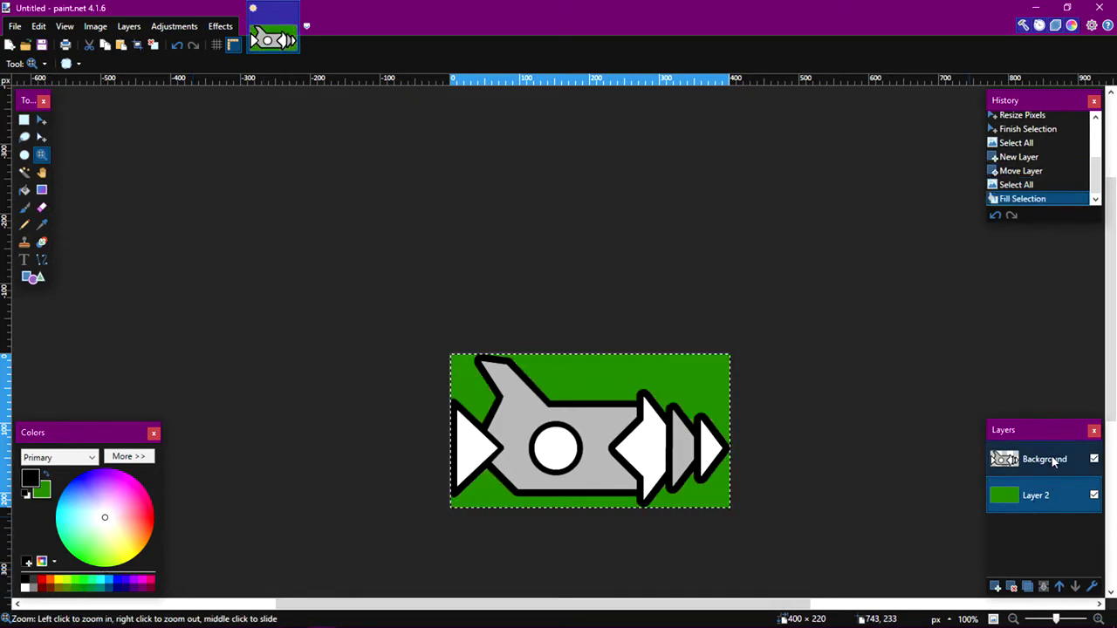
click(1093, 586)
double_click(528, 348)
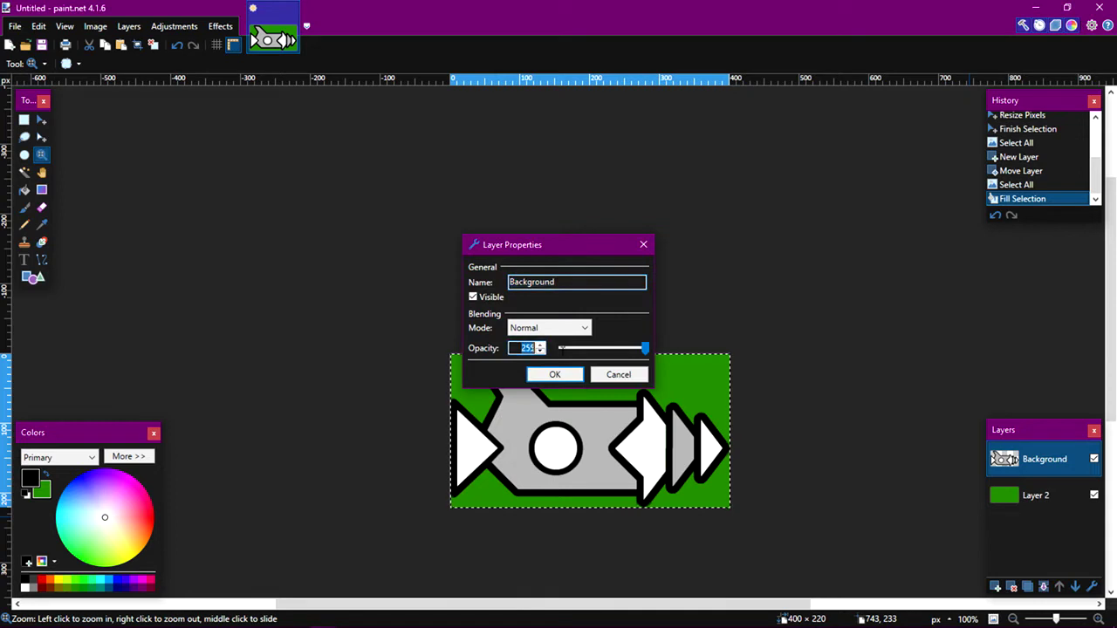
text(100)
key(Return)
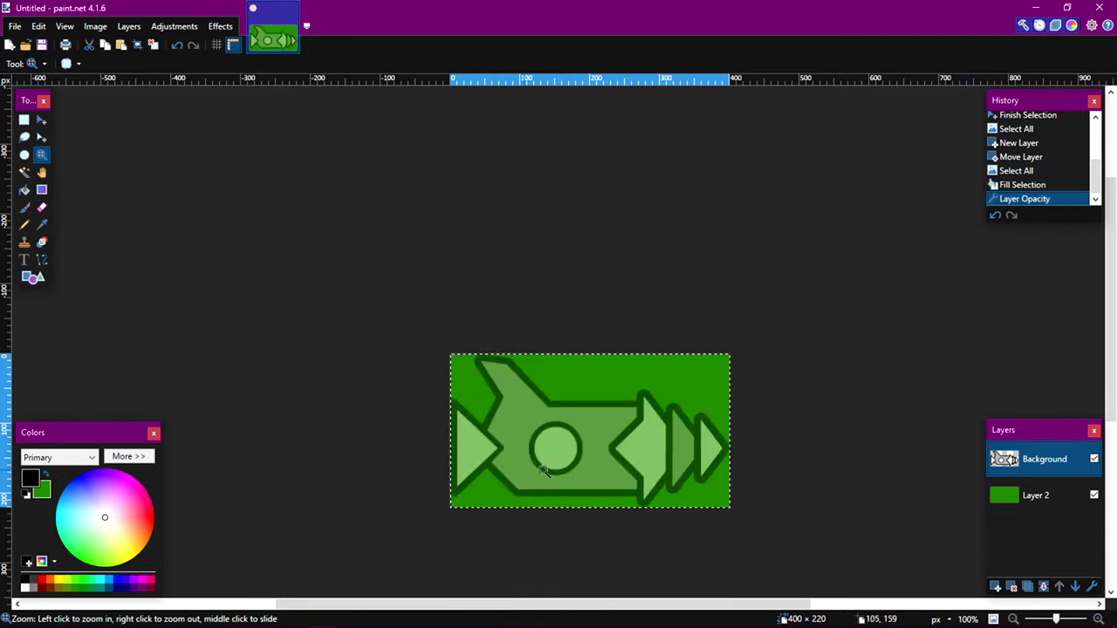
- Add a new empty layer above the Background layer for tracing the ship
key(ctrl+a)
click(602, 473)
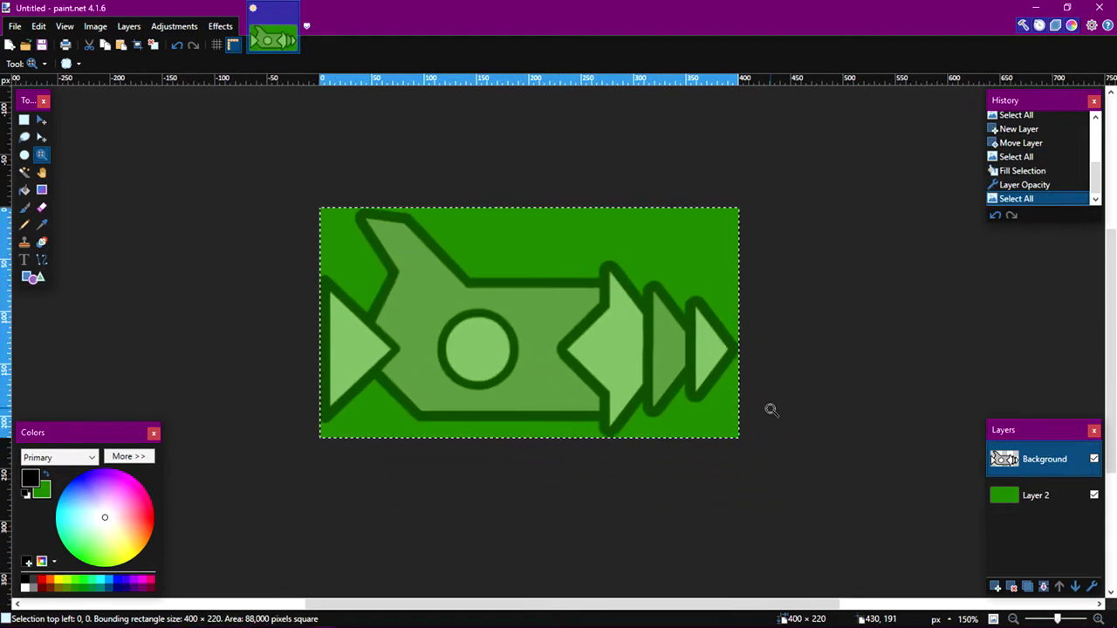
click(996, 587)
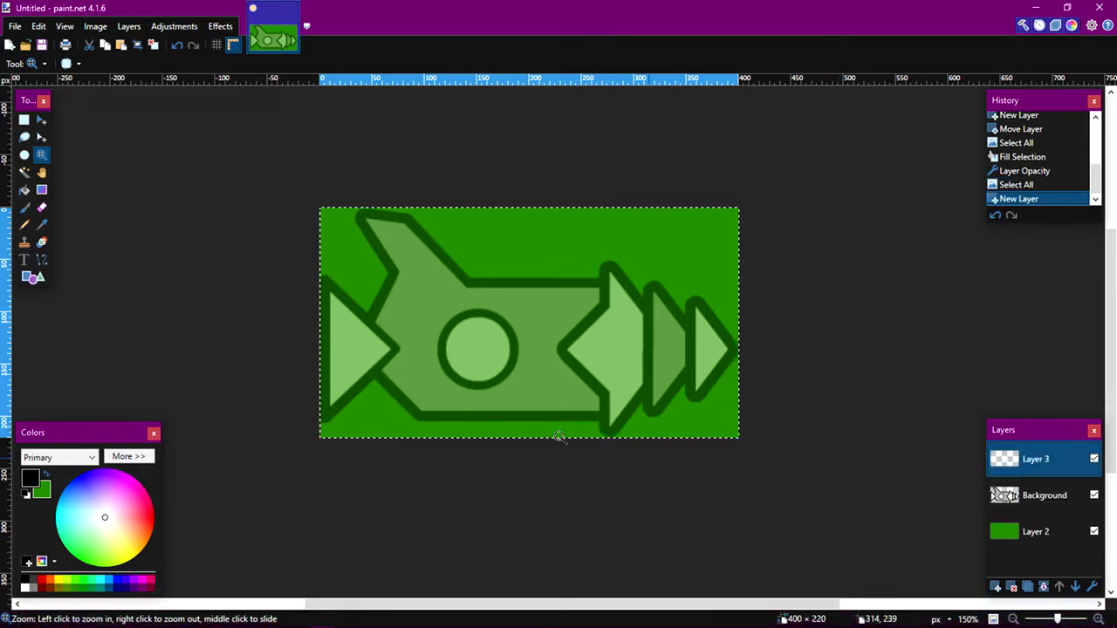
- Set the primary color to red and activate the Paintbrush tool
click(41, 259)
click(40, 580)
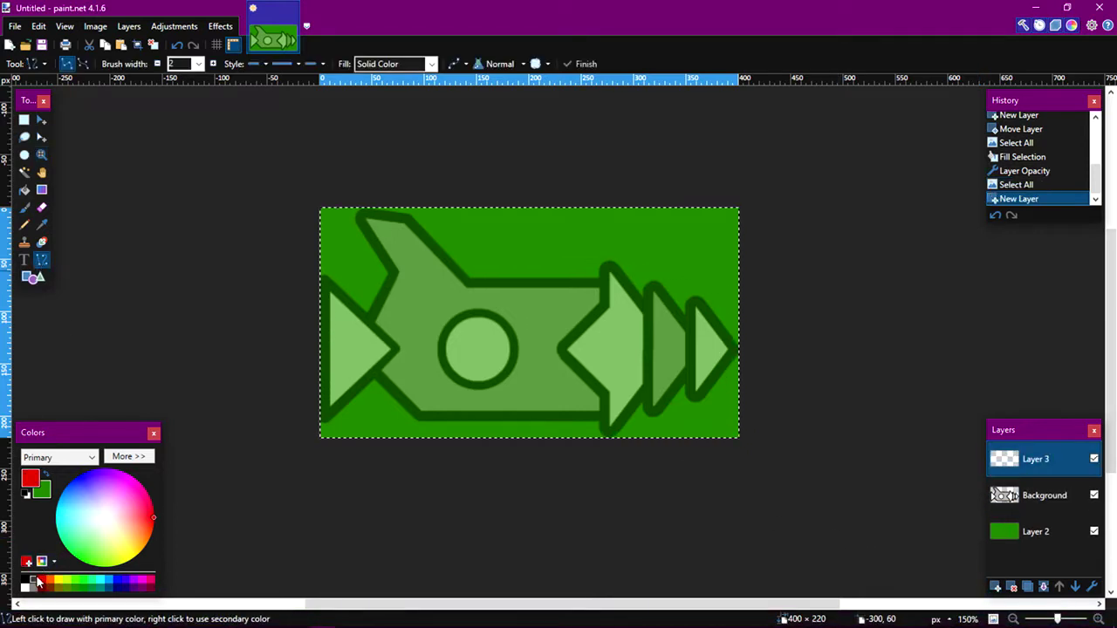
click(24, 207)
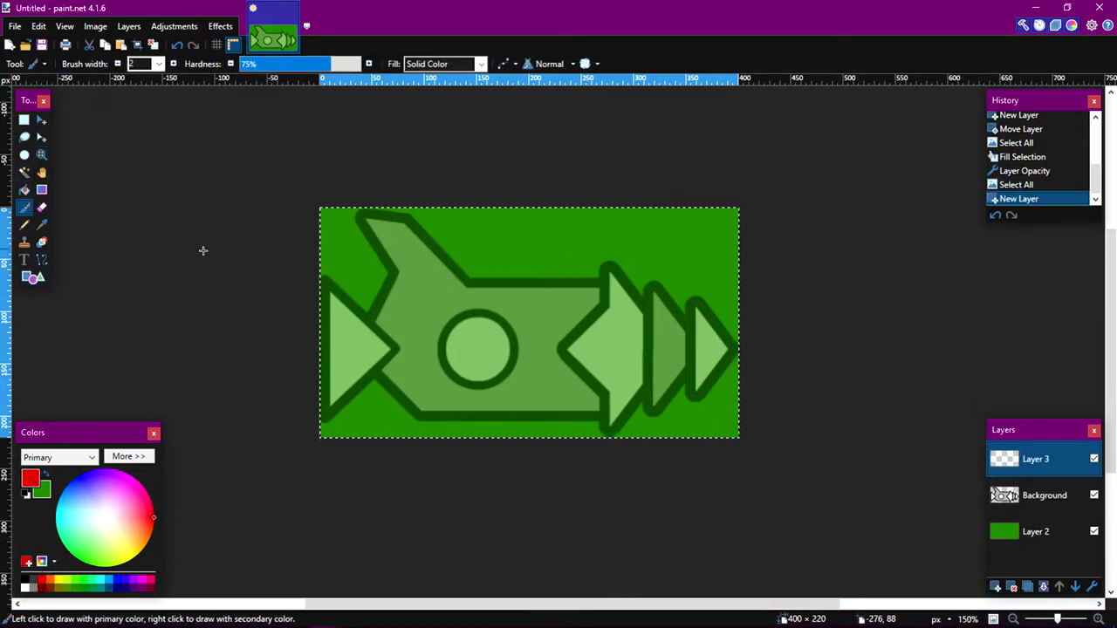
- Try a red brush stroke on the ship's outline with the brush width set to 11
click(159, 66)
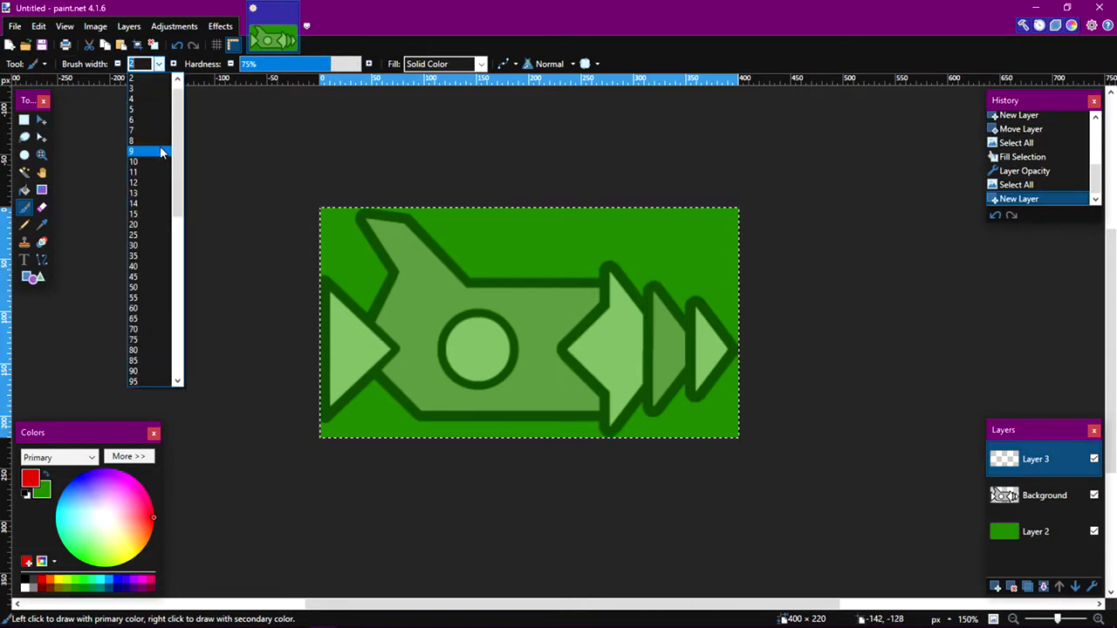
click(149, 173)
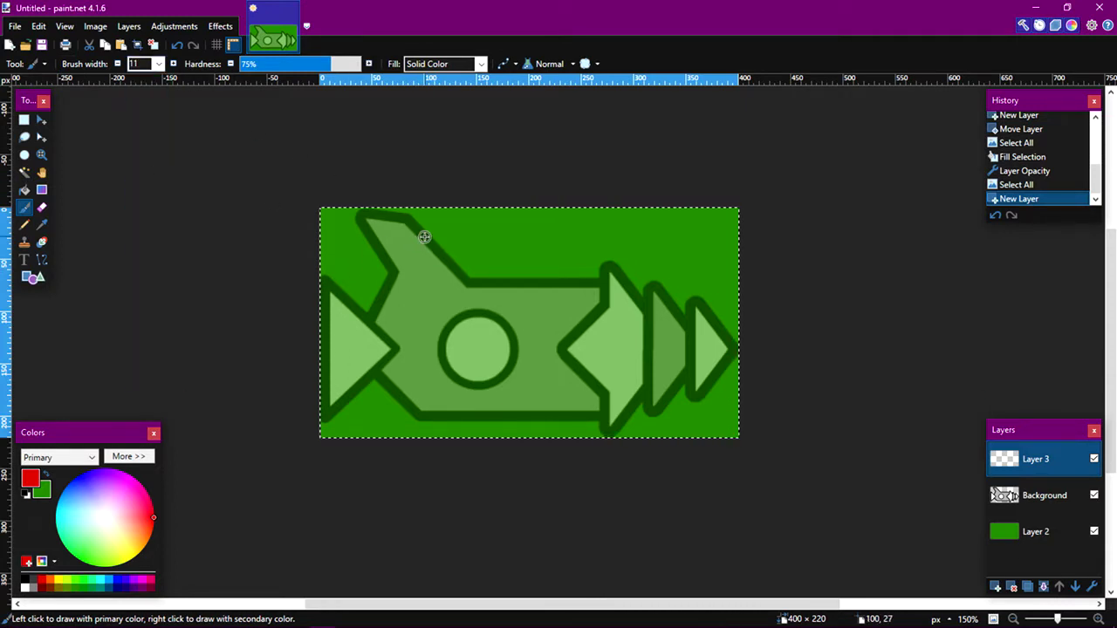
key(ctrl+z)
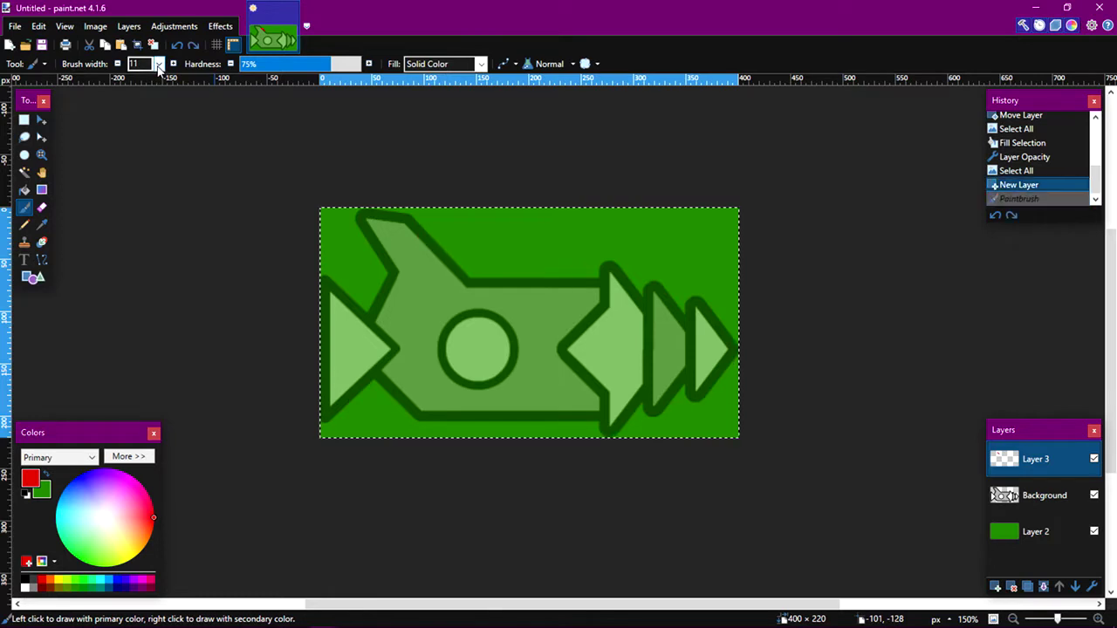
- Set the Paintbrush width to 9 for tracing the ship's outline
click(158, 64)
scroll(153, 96, up, 2)
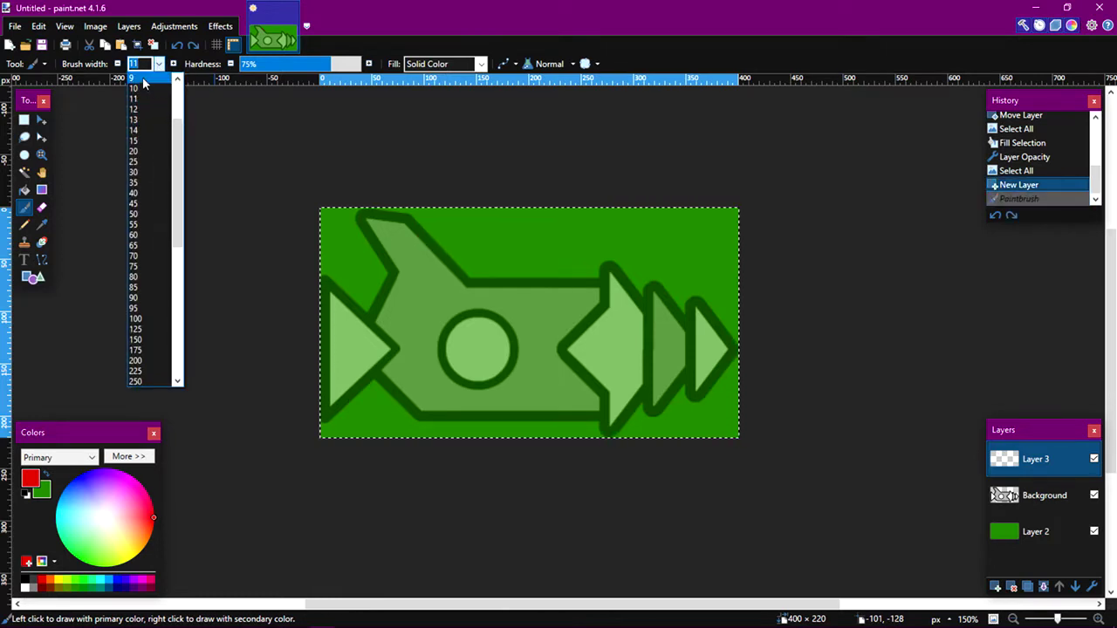
click(143, 79)
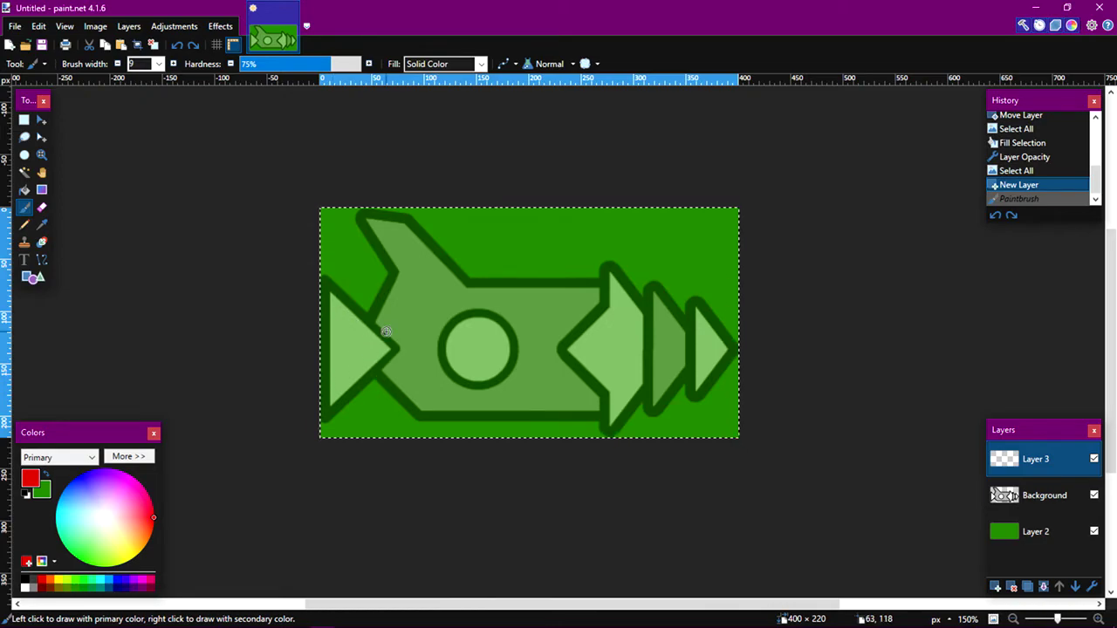
key(ctrl+plus)
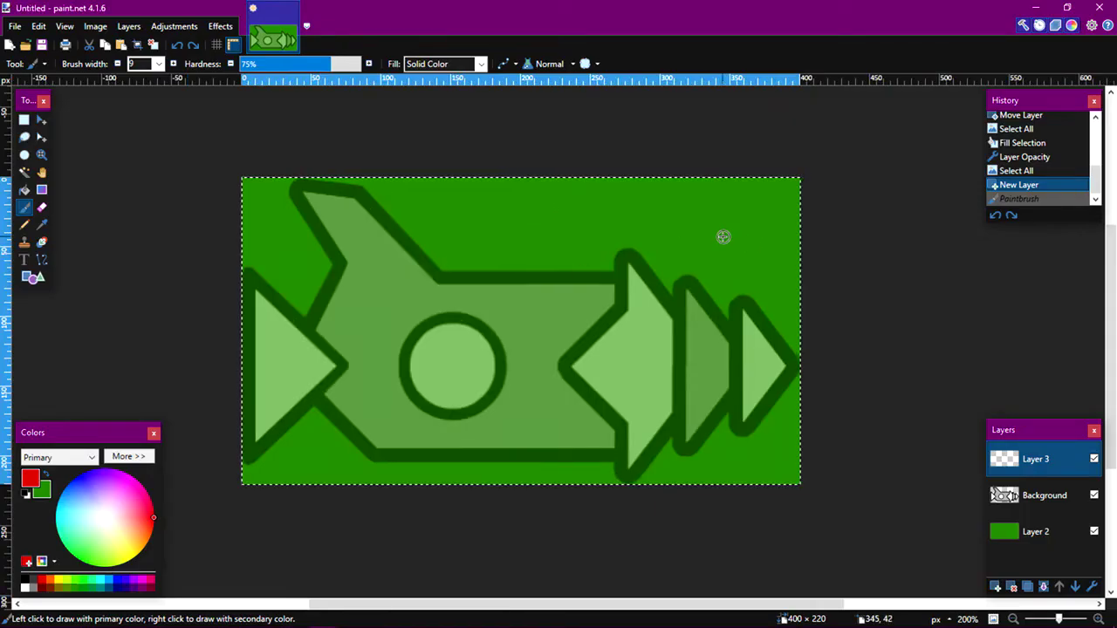
mouse_move(742, 301)
mouse_down()
mouse_move(793, 364)
mouse_move(679, 440)
mouse_move(725, 471)
mouse_move(745, 323)
mouse_up()
drag(660, 205, 677, 449)
key(ctrl+z)
mouse_move(679, 295)
mouse_down()
mouse_move(679, 441)
mouse_move(689, 434)
mouse_up()
key(ctrl+z)
drag(621, 438, 538, 478)
key(ctrl+z)
drag(538, 478, 557, 438)
drag(557, 439, 478, 477)
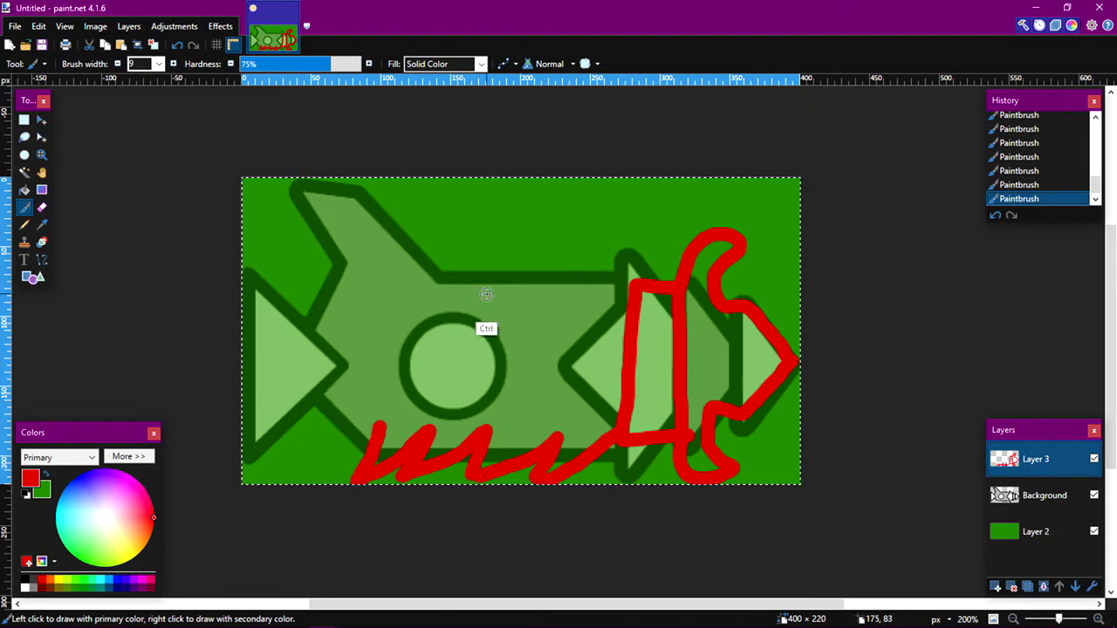
key(ctrl+z)
key(ctrl+z)
key(ctrl+z)
key(ctrl+z)
key(ctrl+z)
key(ctrl+z)
key(ctrl+z)
key(ctrl+z)
key(ctrl+z)
key(ctrl+z)
- Paint a rough red locomotive outline with wheels, funnel, cab and cowcatcher over the ship template
mouse_move(378, 368)
mouse_down()
mouse_move(412, 404)
mouse_move(373, 382)
mouse_up()
drag(418, 452, 572, 451)
drag(611, 428, 599, 428)
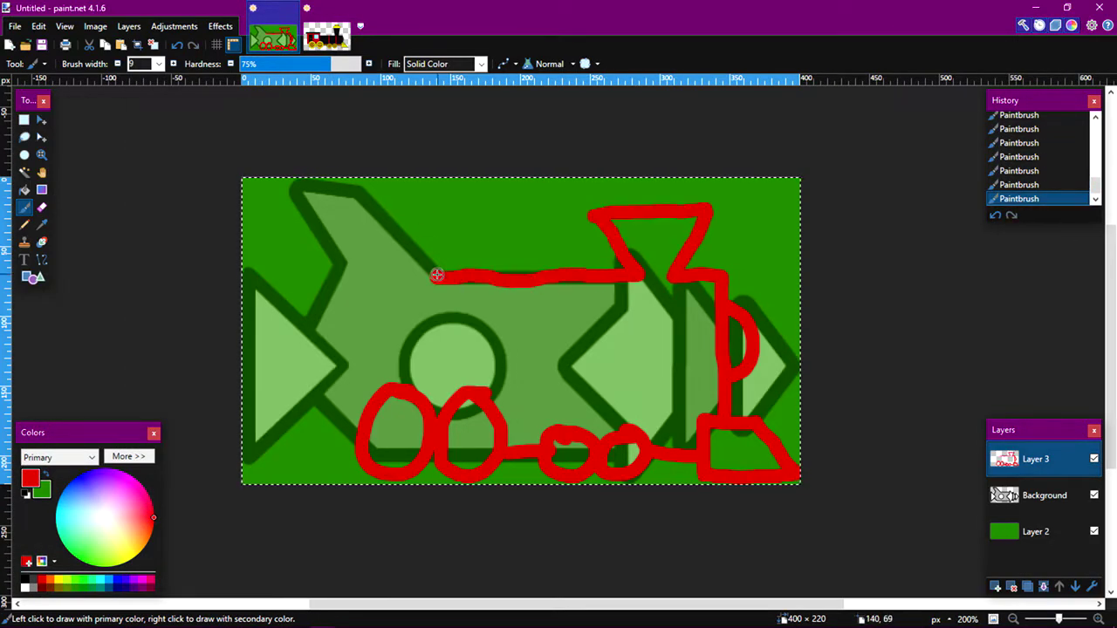
drag(435, 192, 399, 186)
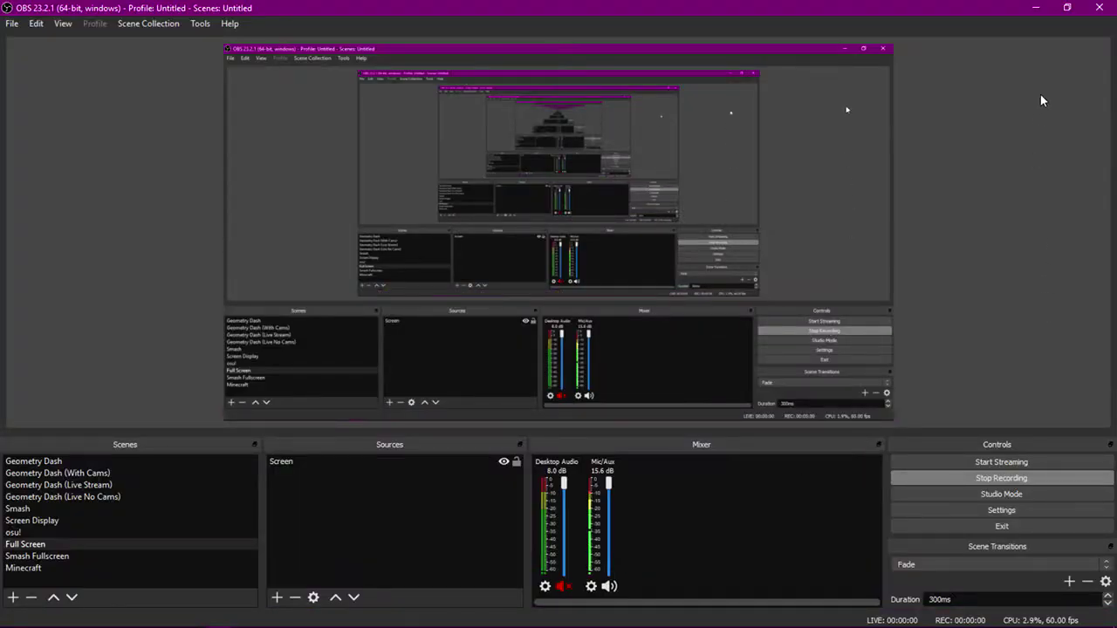
click(1041, 8)
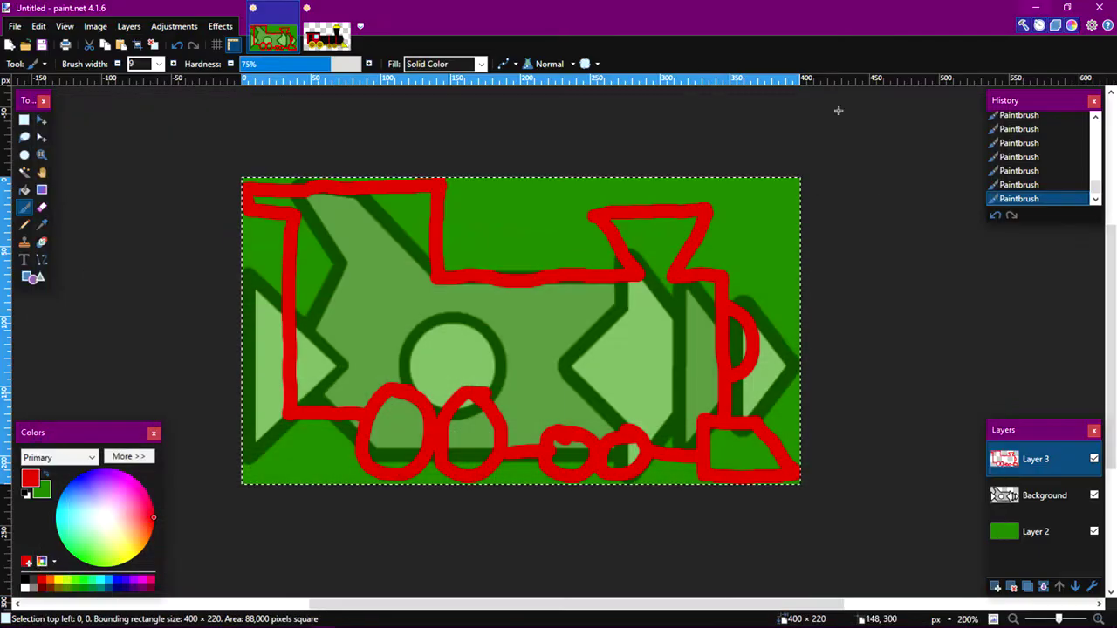
key(z)
click(518, 393)
right_click(514, 411)
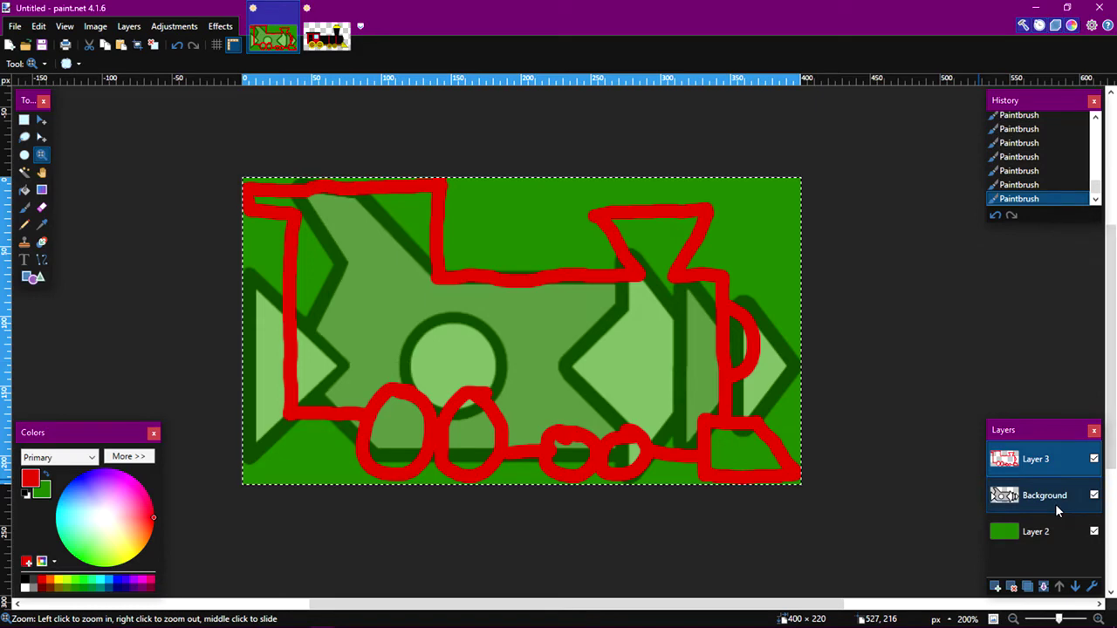
- Hide the Background layer and compare the red outline with the reference train image
click(1087, 497)
click(1094, 496)
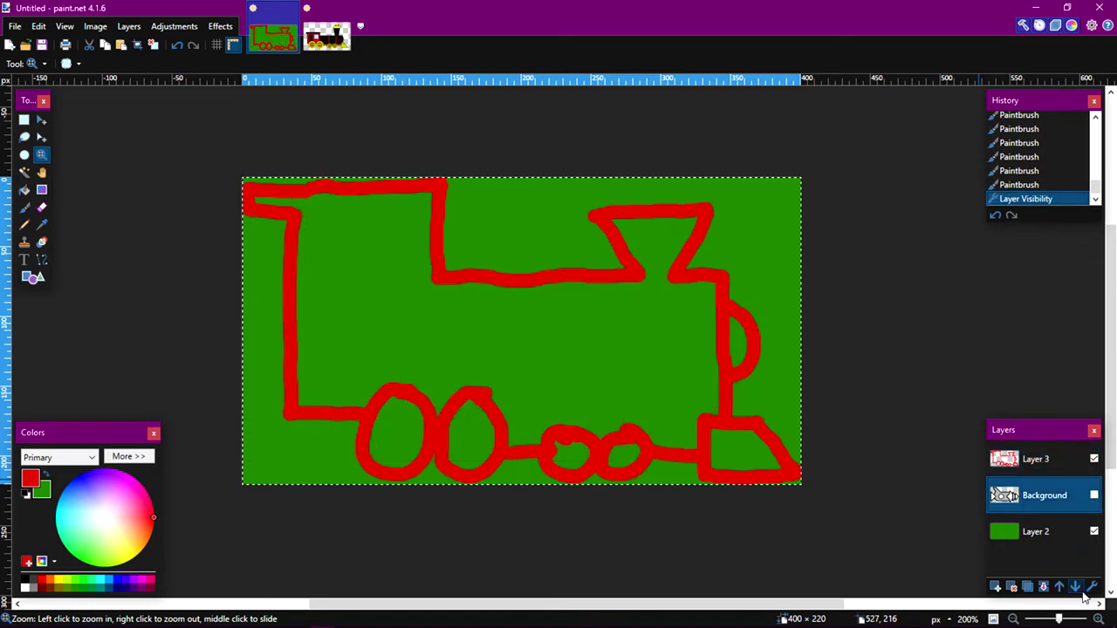
click(327, 35)
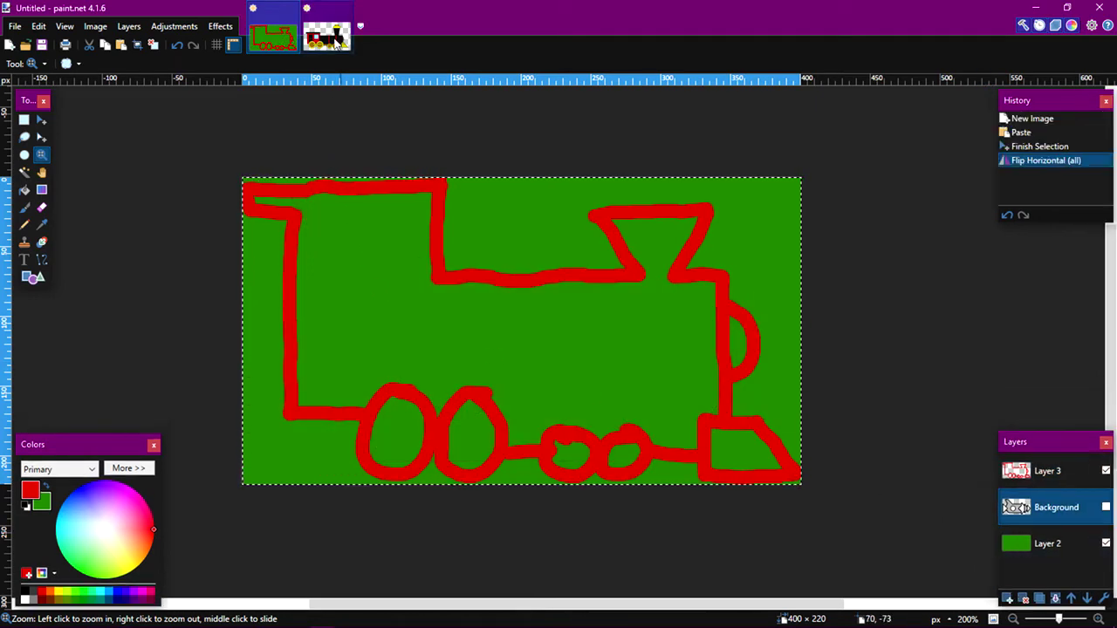
click(271, 33)
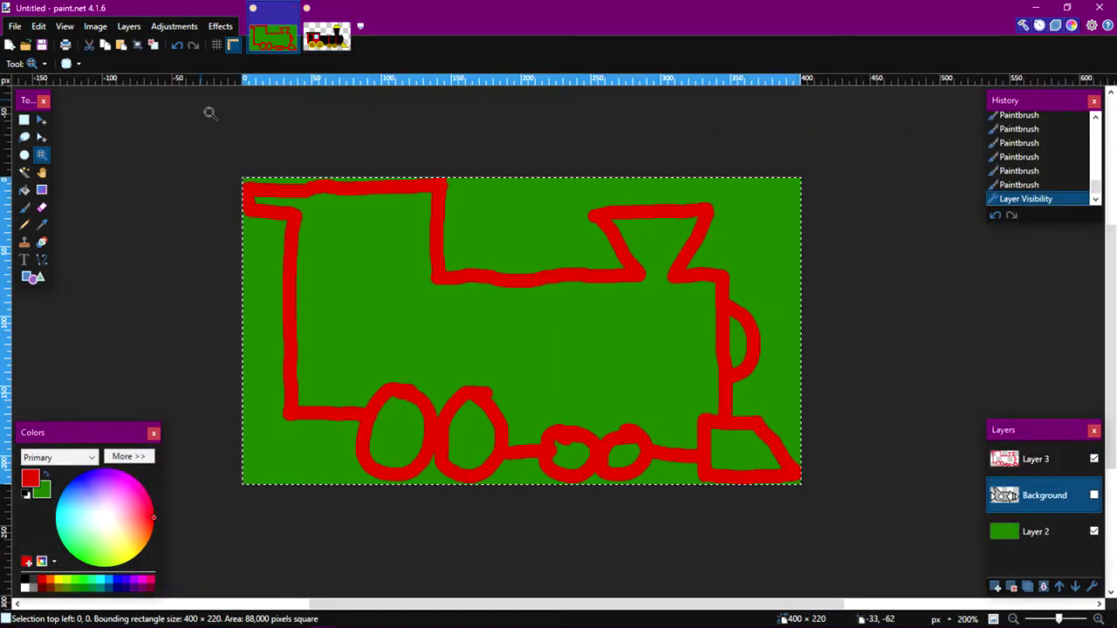
click(345, 33)
click(272, 35)
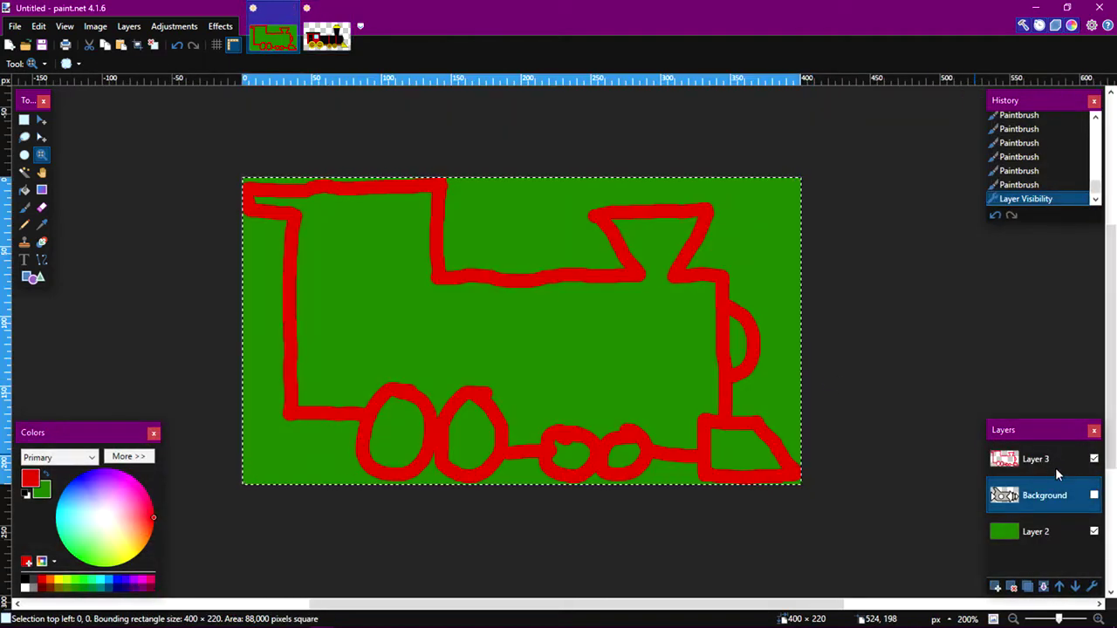
- Lower the opacity of Layer 3 so the red train outline becomes a faded guide
double_click(1036, 459)
drag(512, 348, 546, 349)
key(Return)
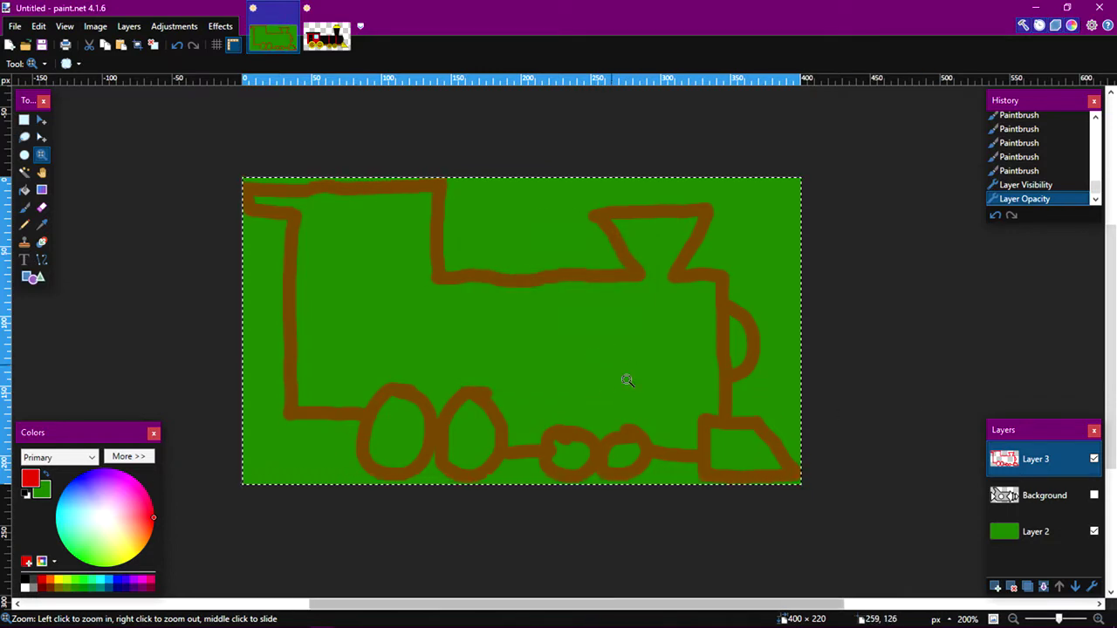
- Add a new layer above the faded train outline and set the primary color to black for shape drawing
click(995, 586)
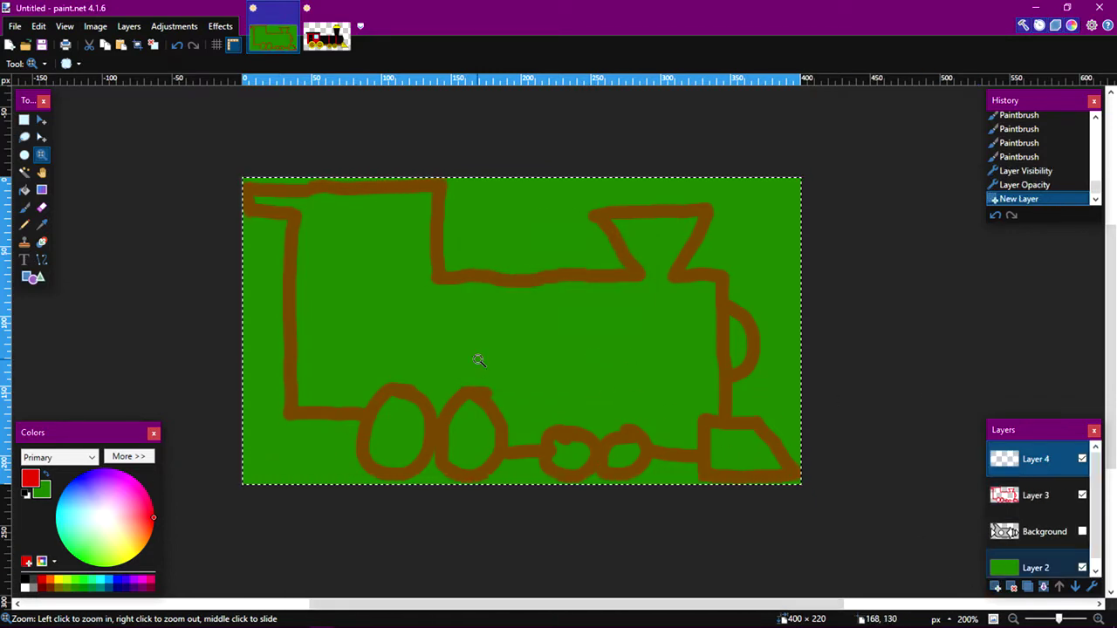
click(33, 277)
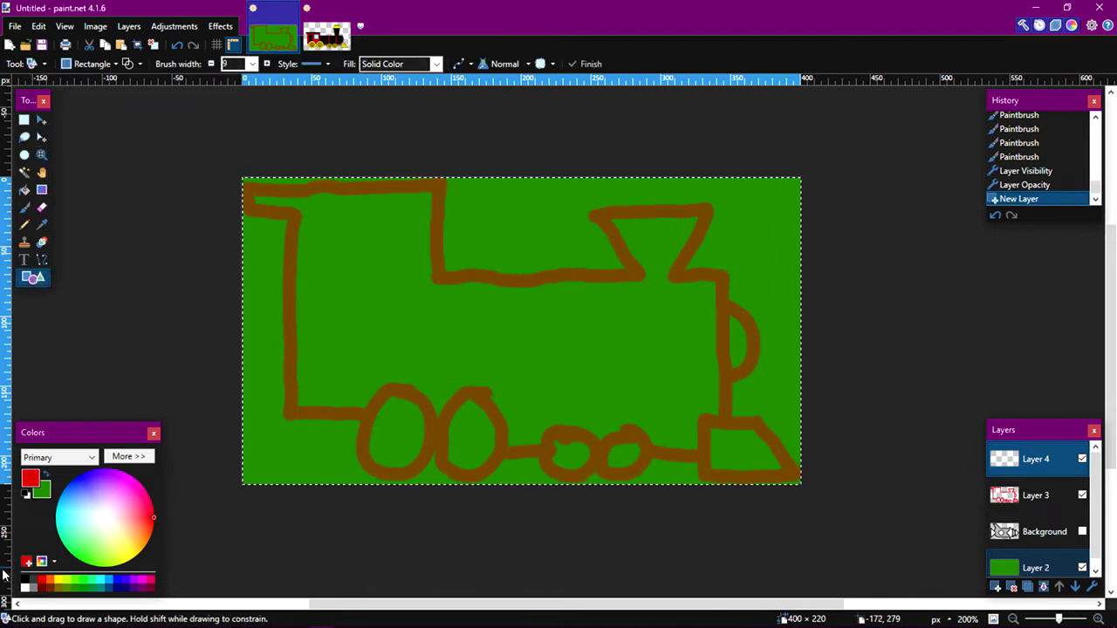
click(26, 582)
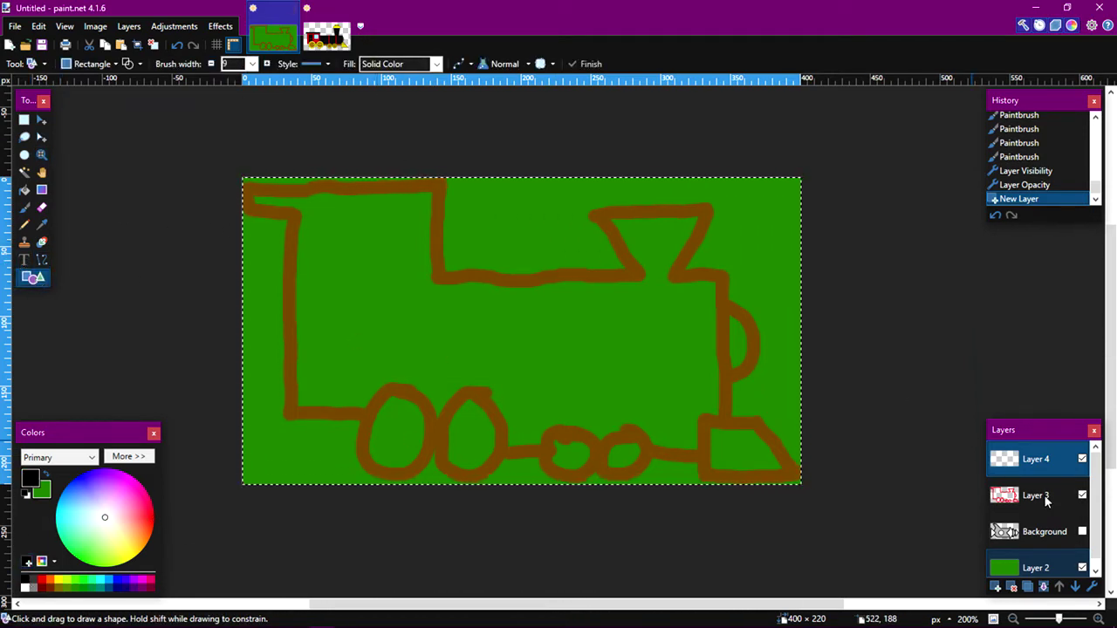
click(1082, 532)
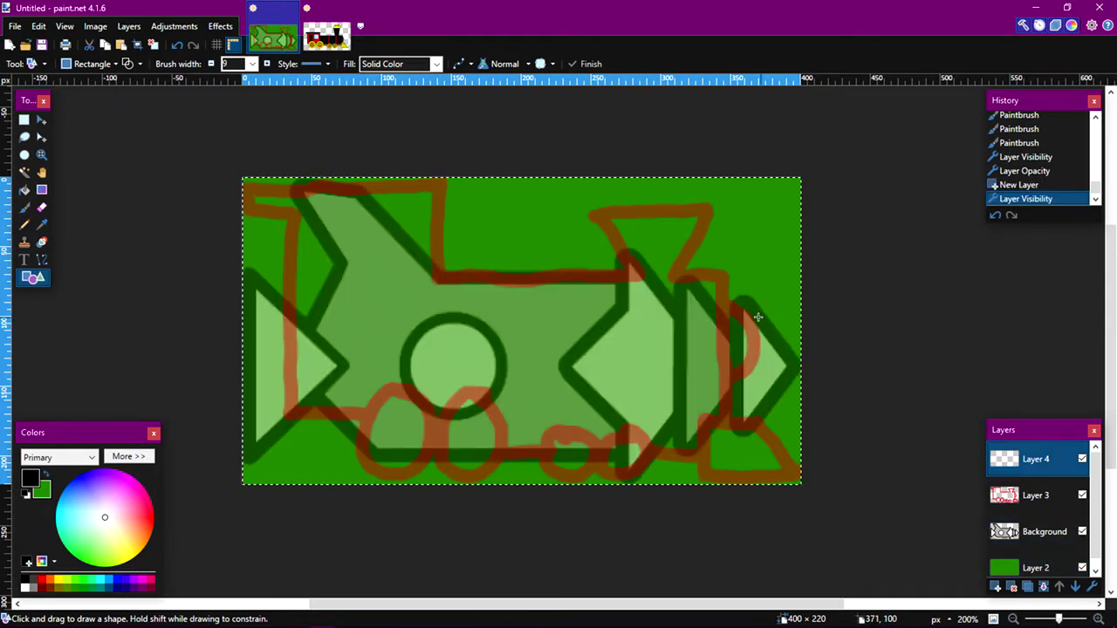
drag(752, 308, 776, 341)
key(ctrl+z)
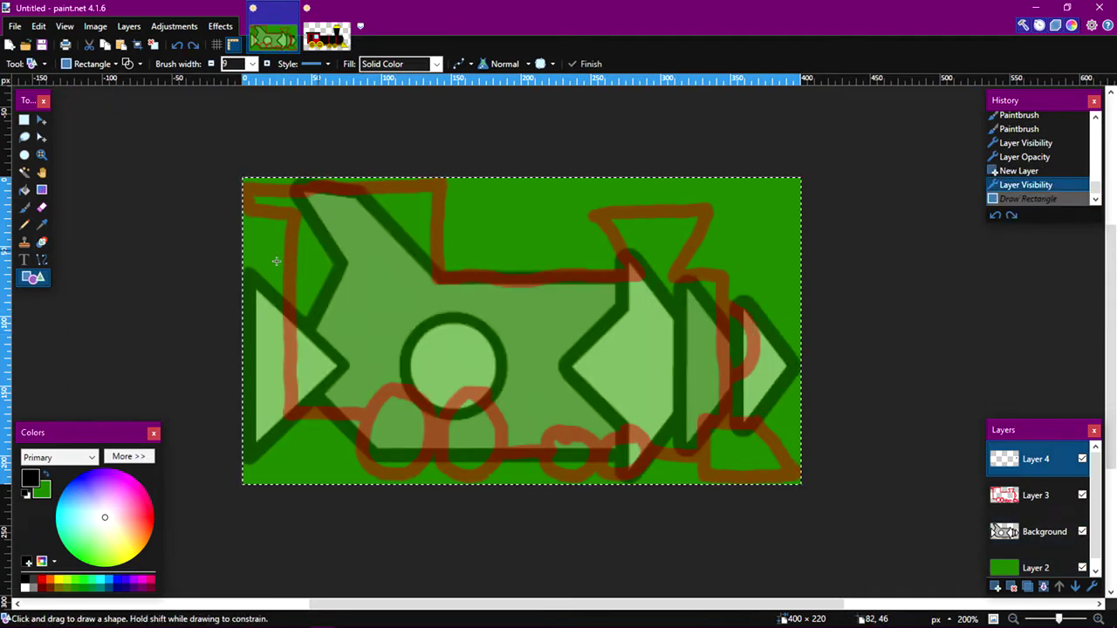
click(41, 260)
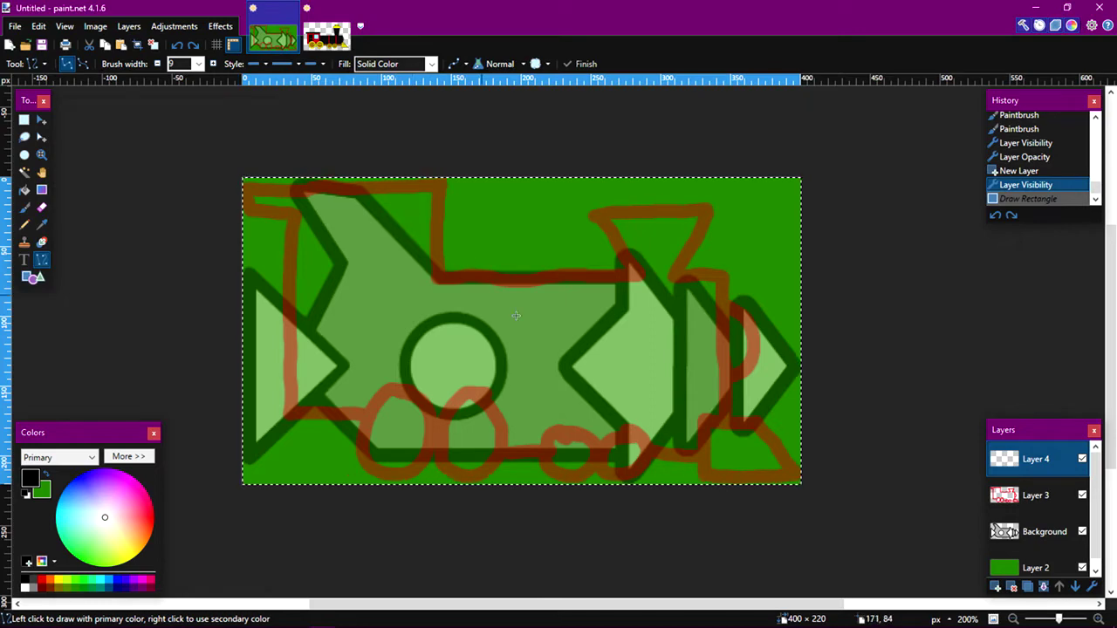
drag(754, 315, 788, 352)
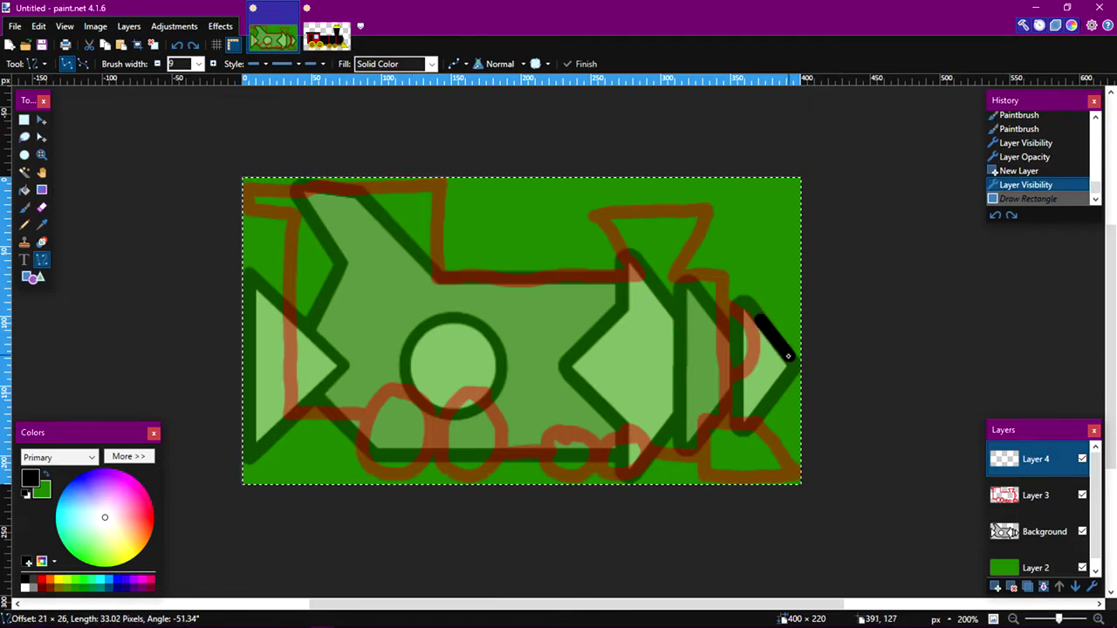
drag(788, 358, 788, 358)
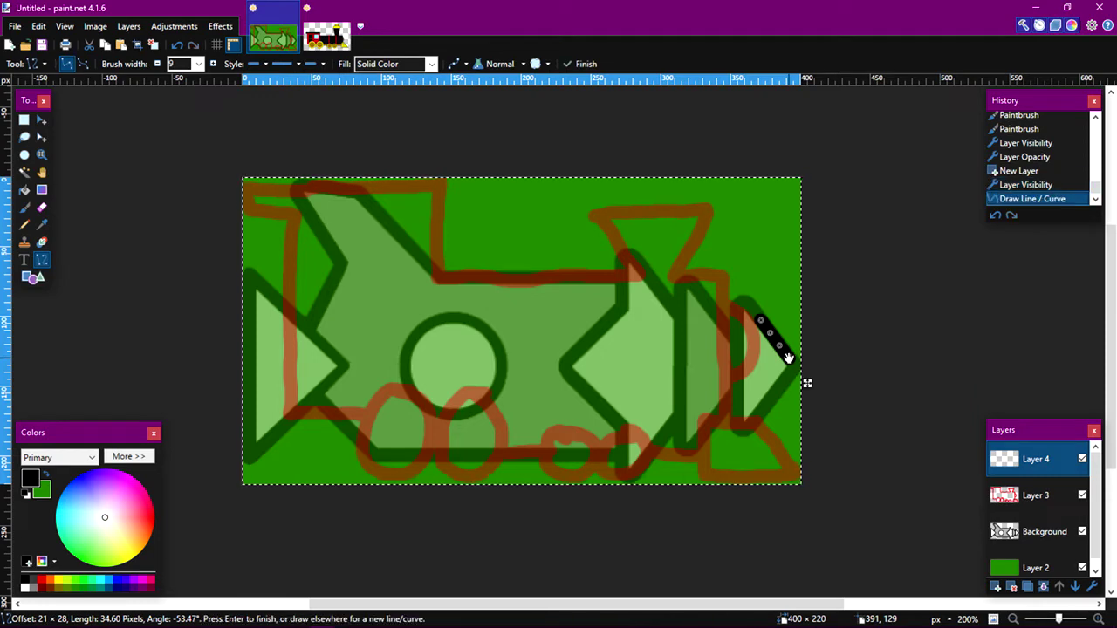
key(ctrl+z)
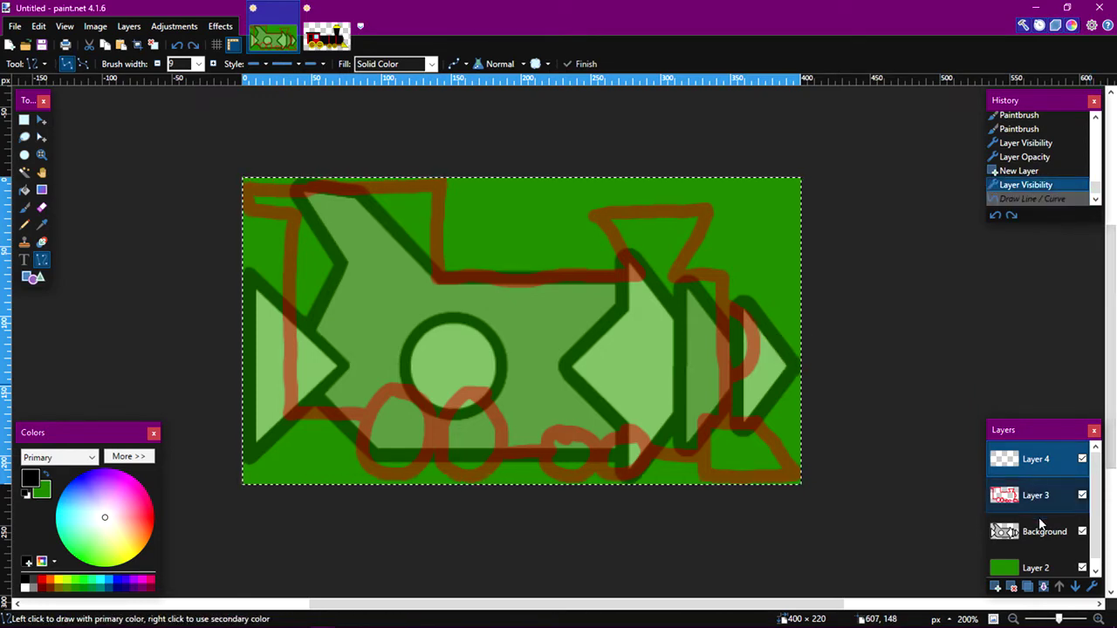
click(1082, 532)
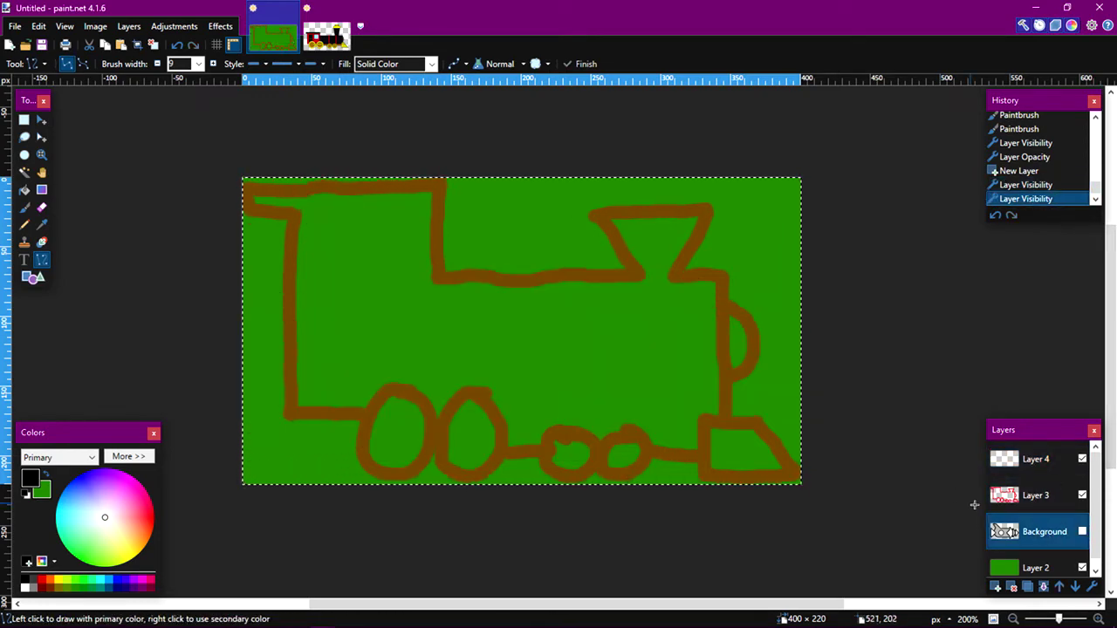
click(1041, 461)
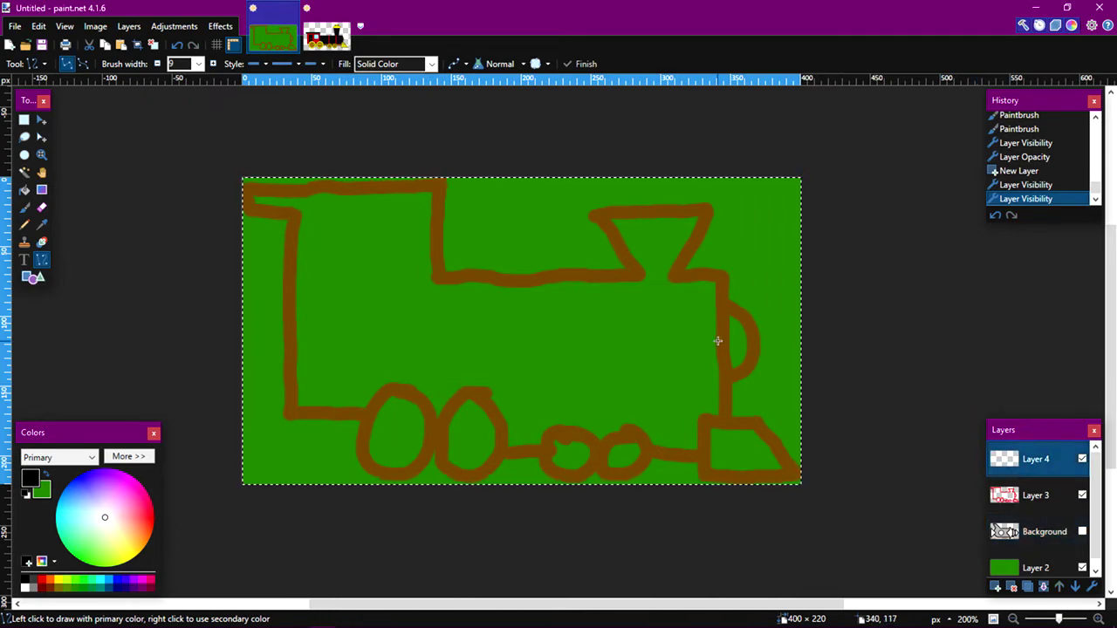
- Draw a vertical black line 100 pixels long down the locomotive's front edge on Layer 4, using the Line/Curve tool
click(38, 278)
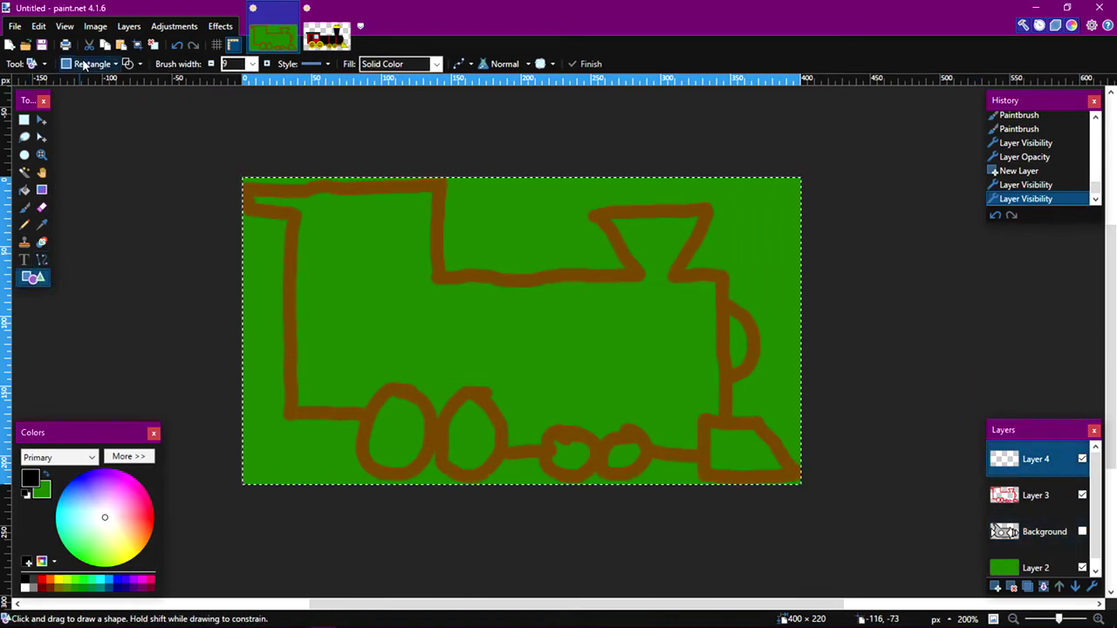
click(42, 259)
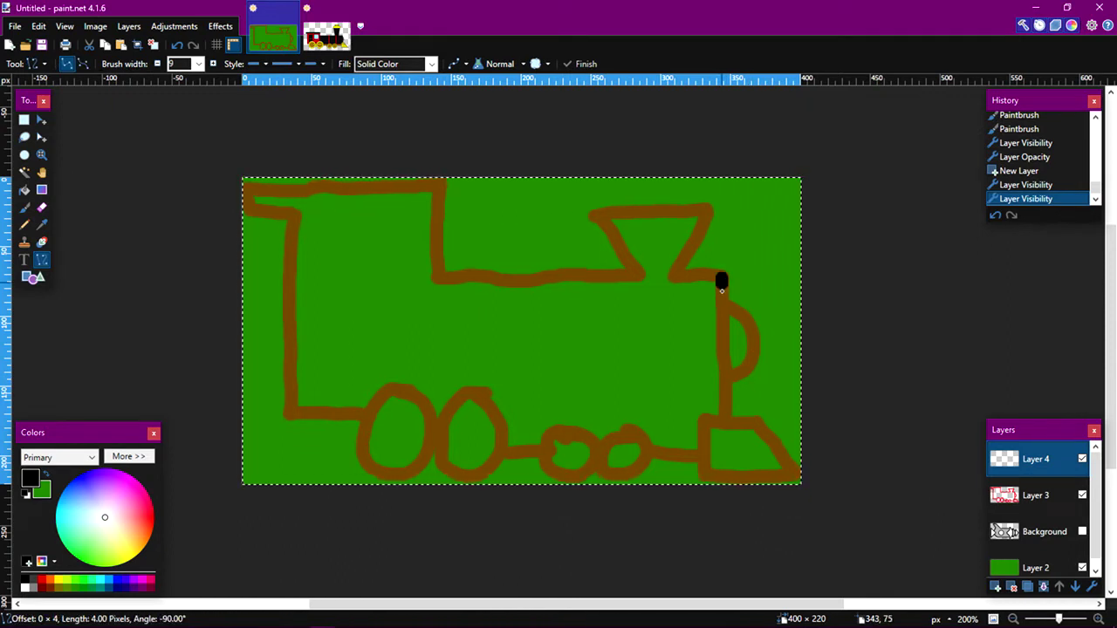
drag(716, 407, 715, 416)
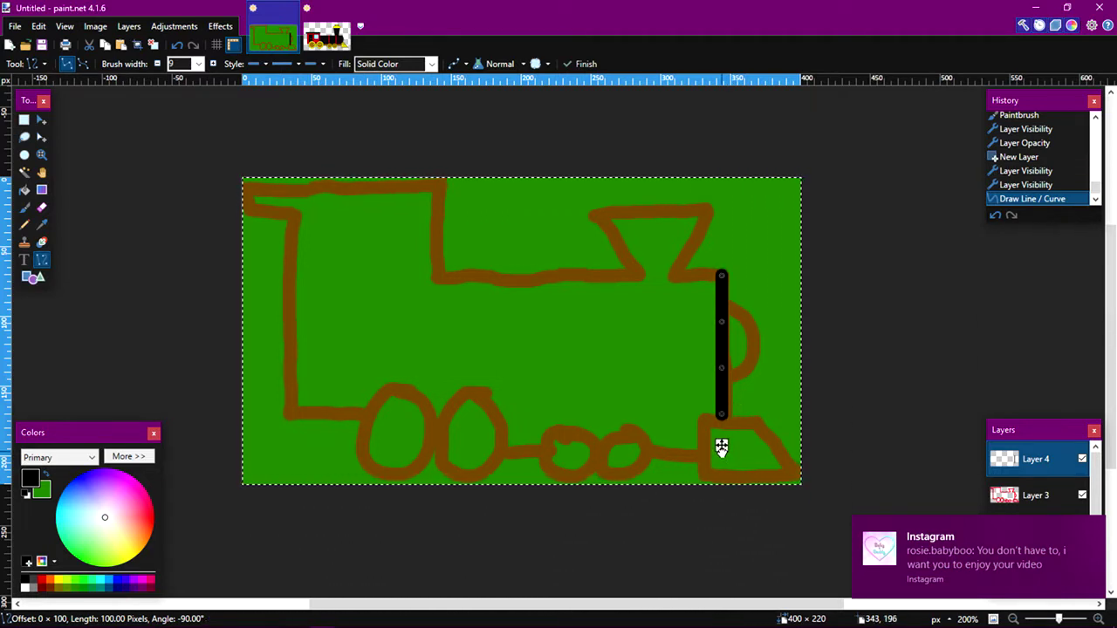
click(721, 448)
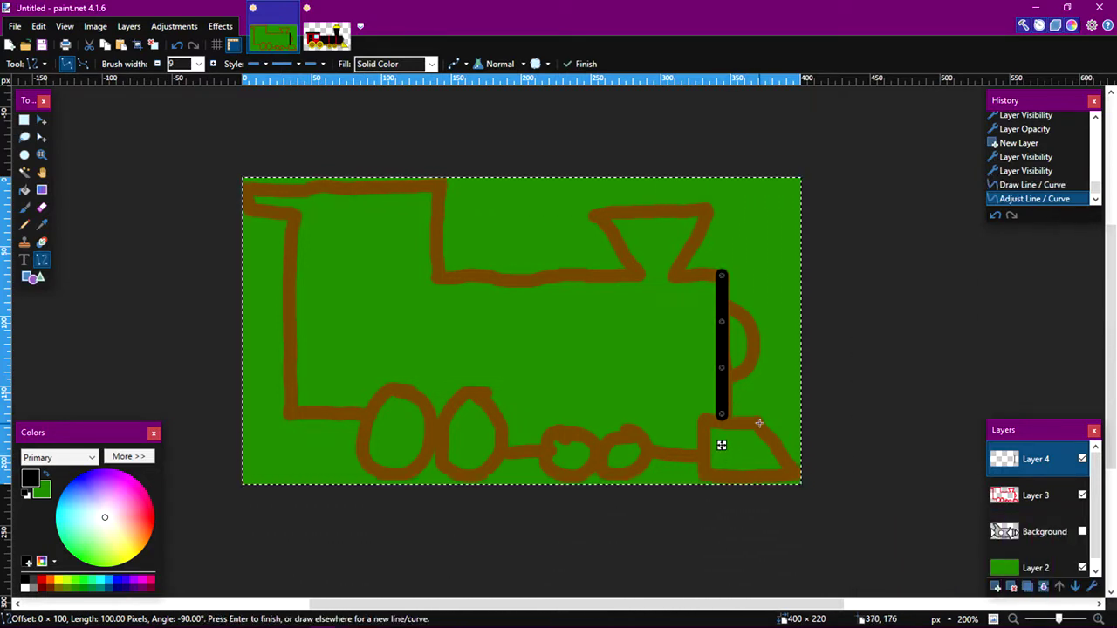
key(ctrl+a)
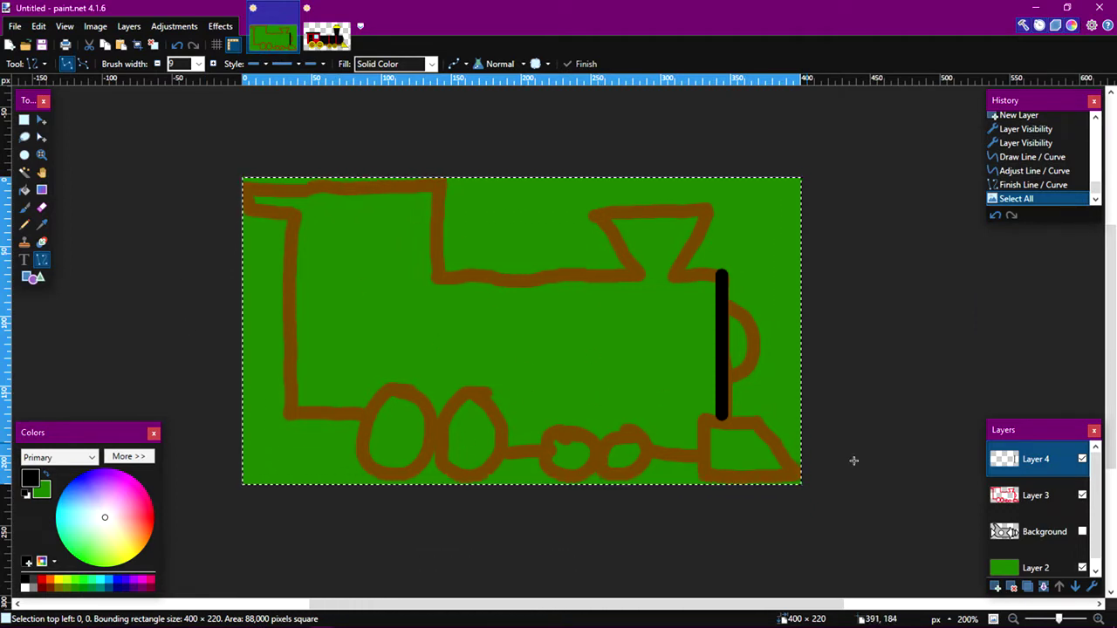
- Show the Background layer, mark out the ship template's body with rectangular selections, and reselect the whole canvas
click(1083, 532)
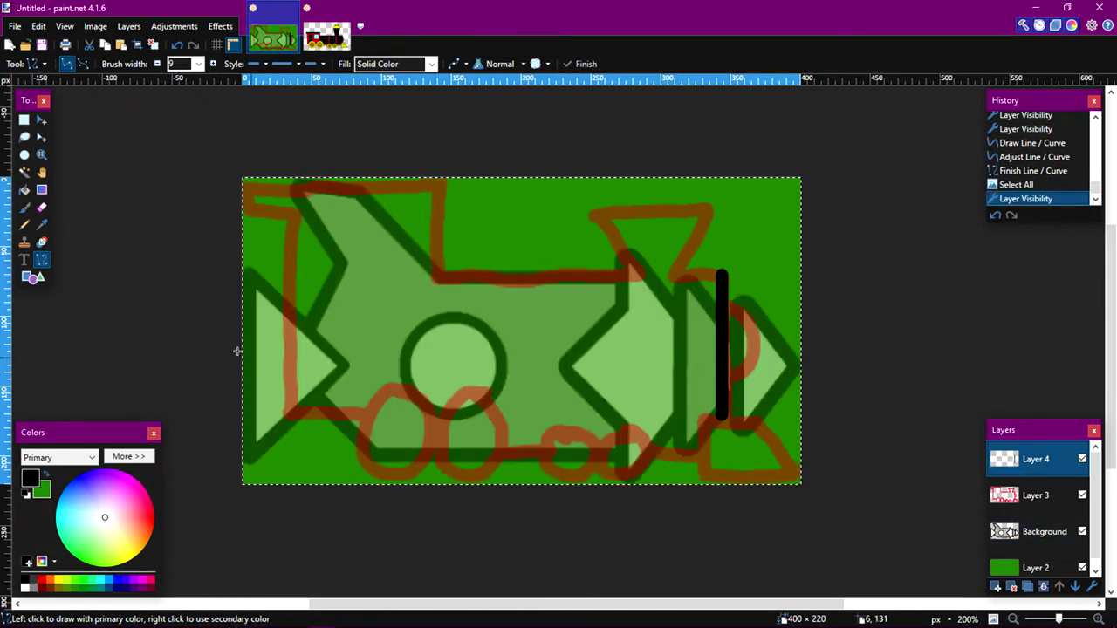
click(25, 121)
drag(256, 290, 519, 246)
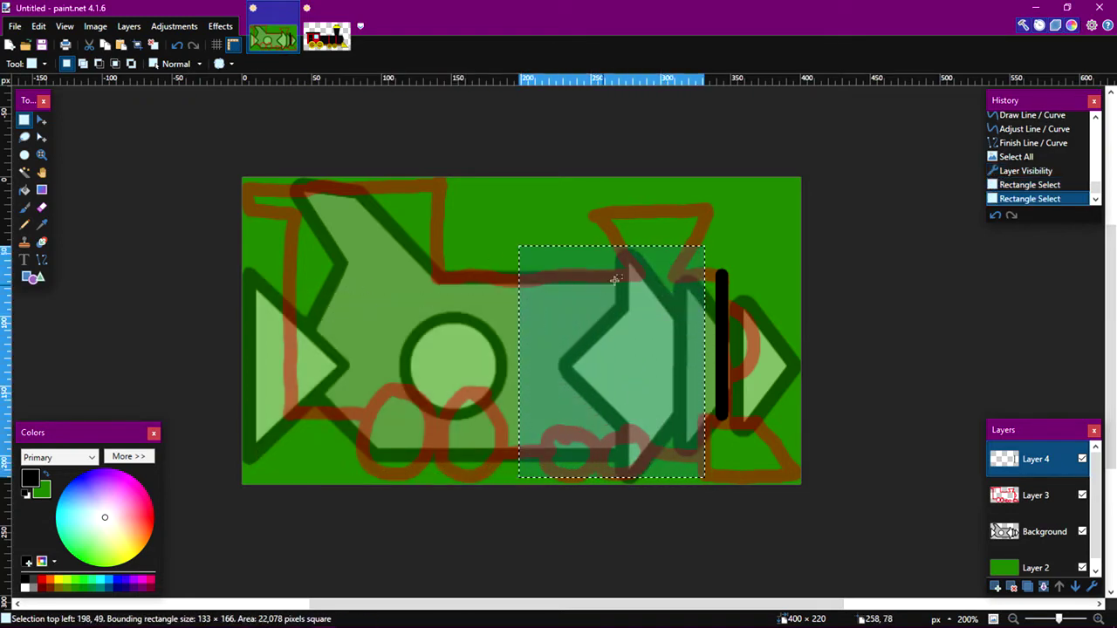
drag(680, 267, 252, 469)
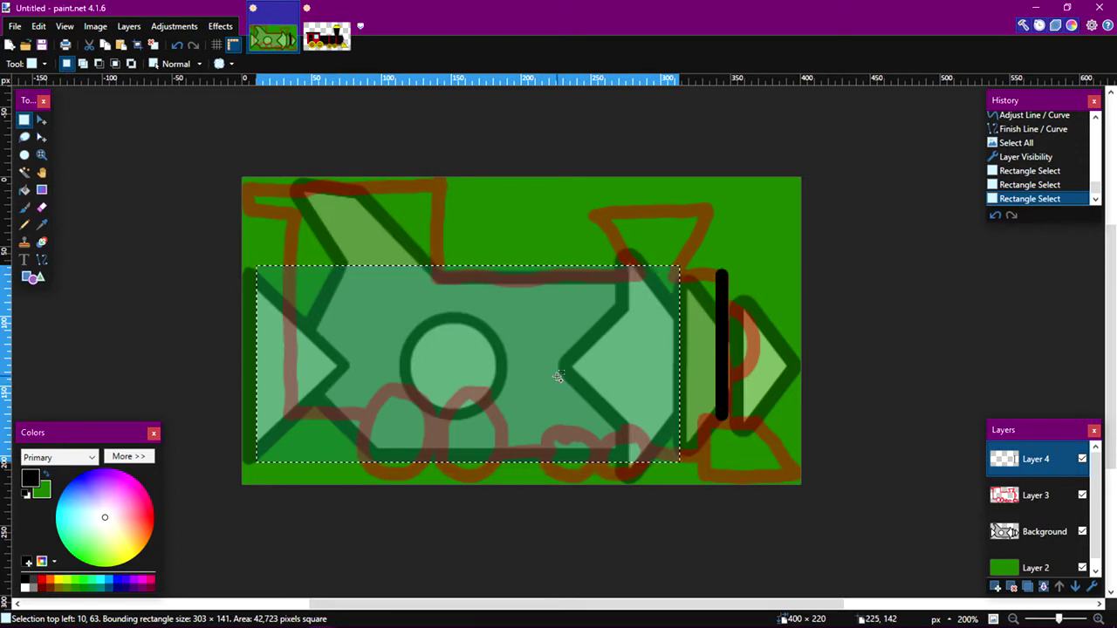
key(ctrl+a)
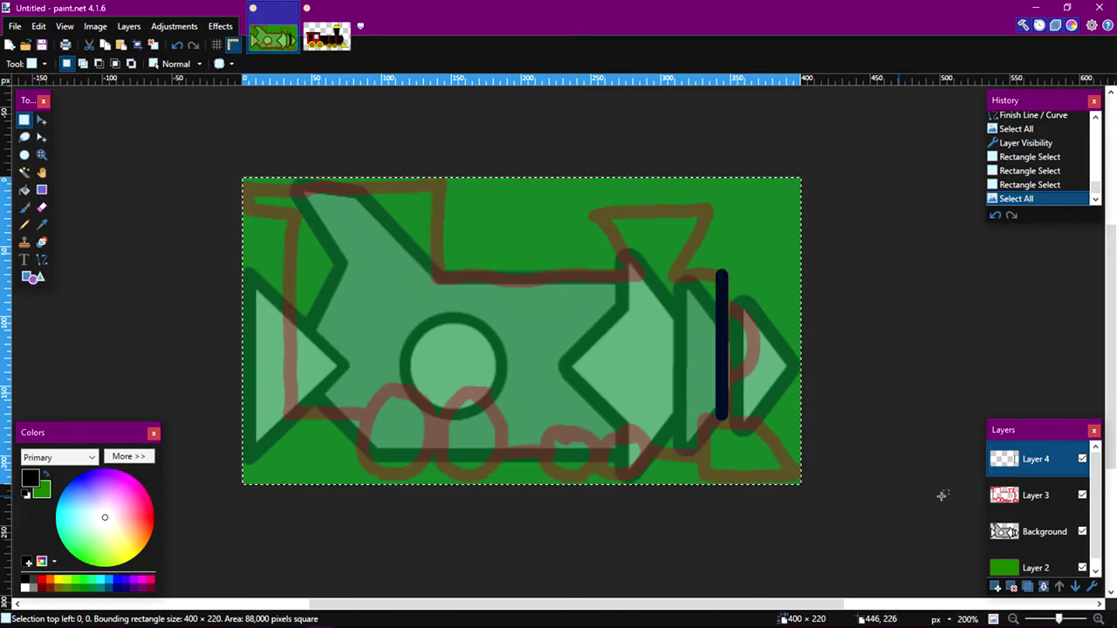
click(41, 259)
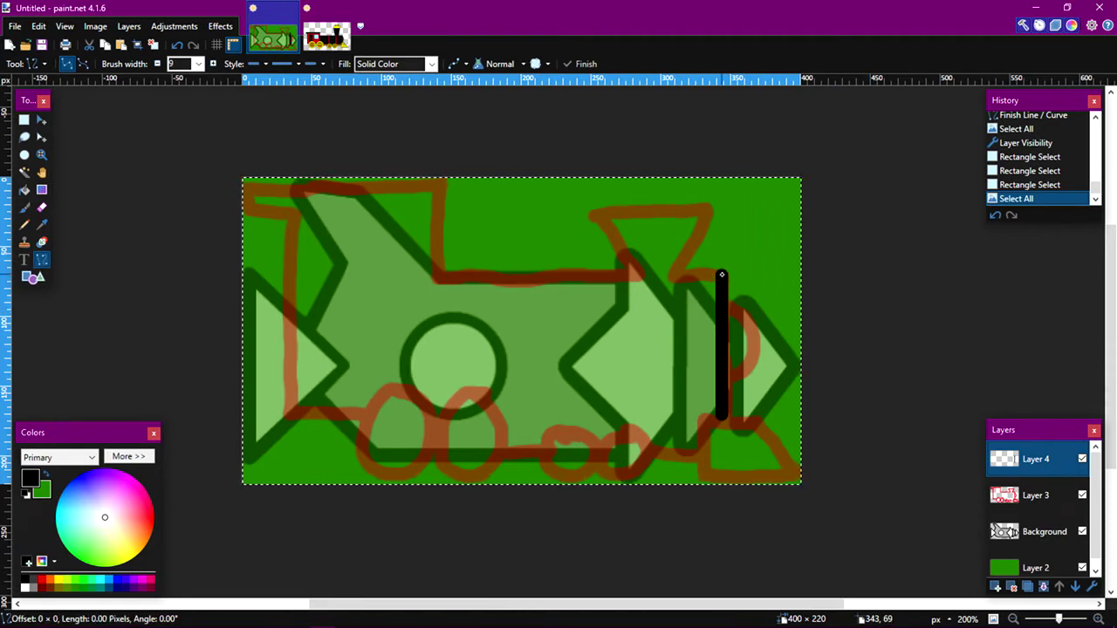
drag(705, 274, 695, 275)
drag(585, 192, 462, 256)
drag(535, 194, 564, 237)
key(ctrl+a)
drag(462, 257, 581, 340)
key(ctrl+z)
key(ctrl+z)
key(ctrl+z)
key(ctrl+z)
key(ctrl+z)
key(ctrl+z)
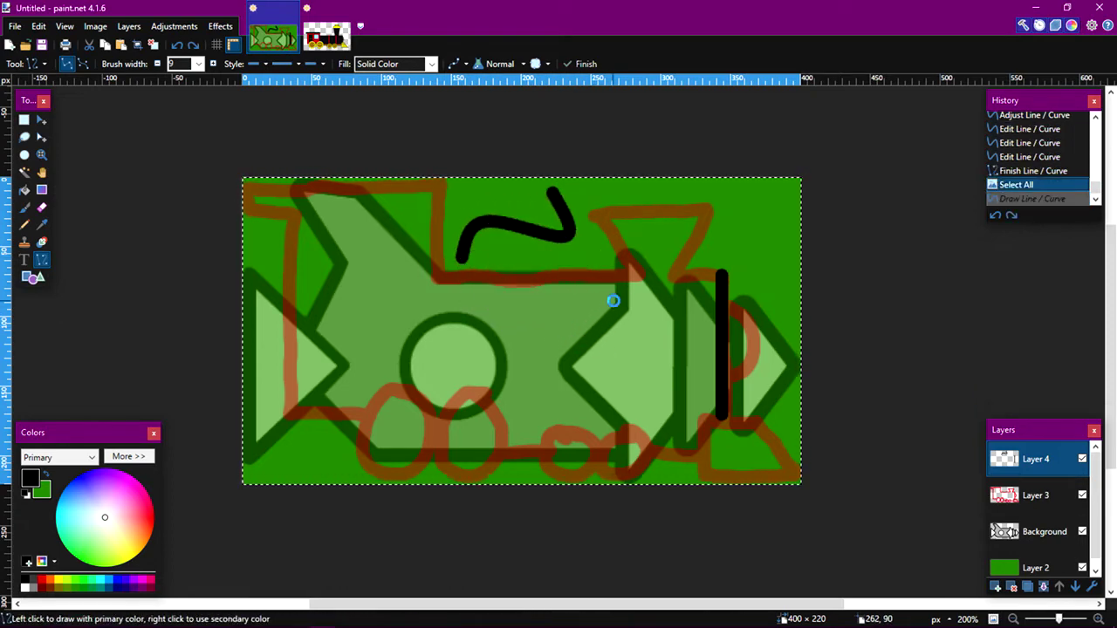
key(ctrl+z)
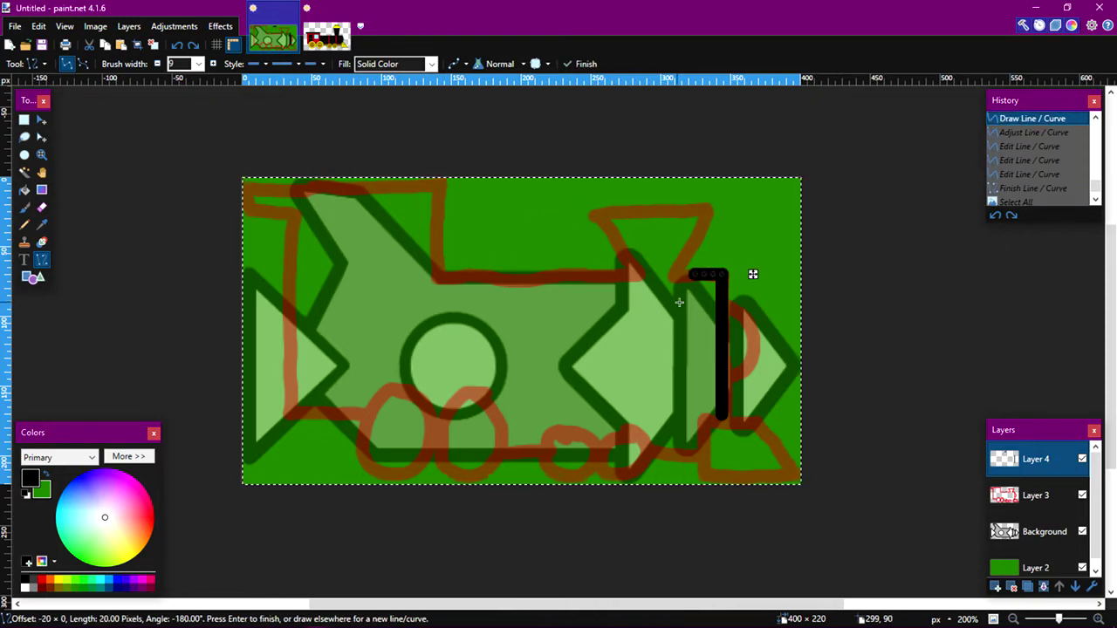
- Undo the short horizontal line joined to the top of the vertical black line
key(z)
scroll(728, 290, up, 4)
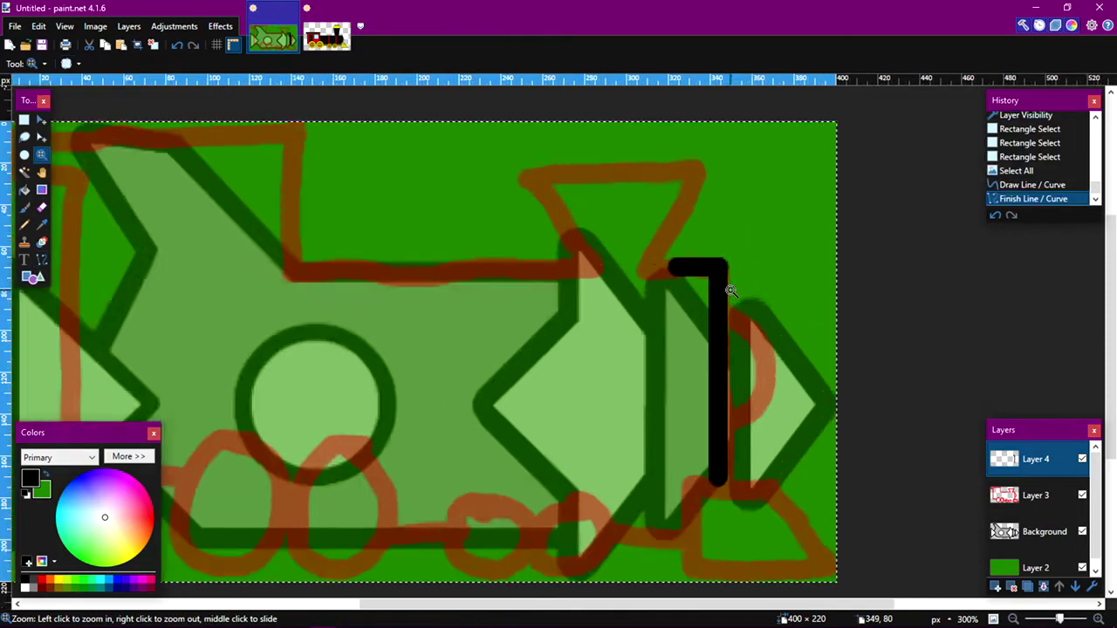
key(ctrl+z)
key(ctrl+z)
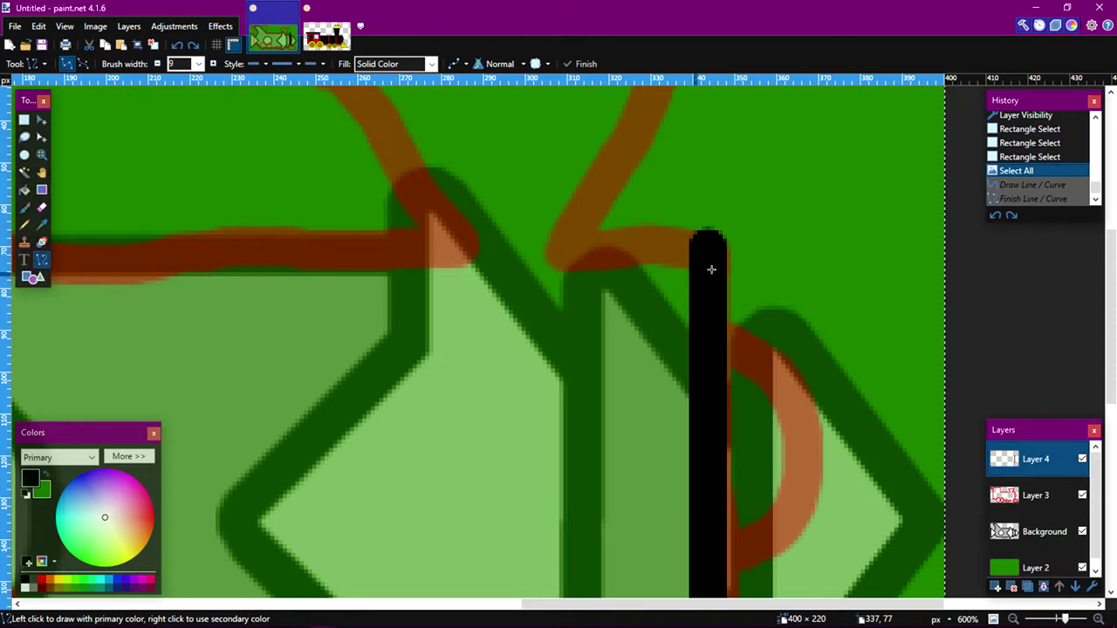
- Draw a horizontal black line 35 pixels long running back from the upper end of the locomotive's vertical front edge
drag(706, 249, 671, 249)
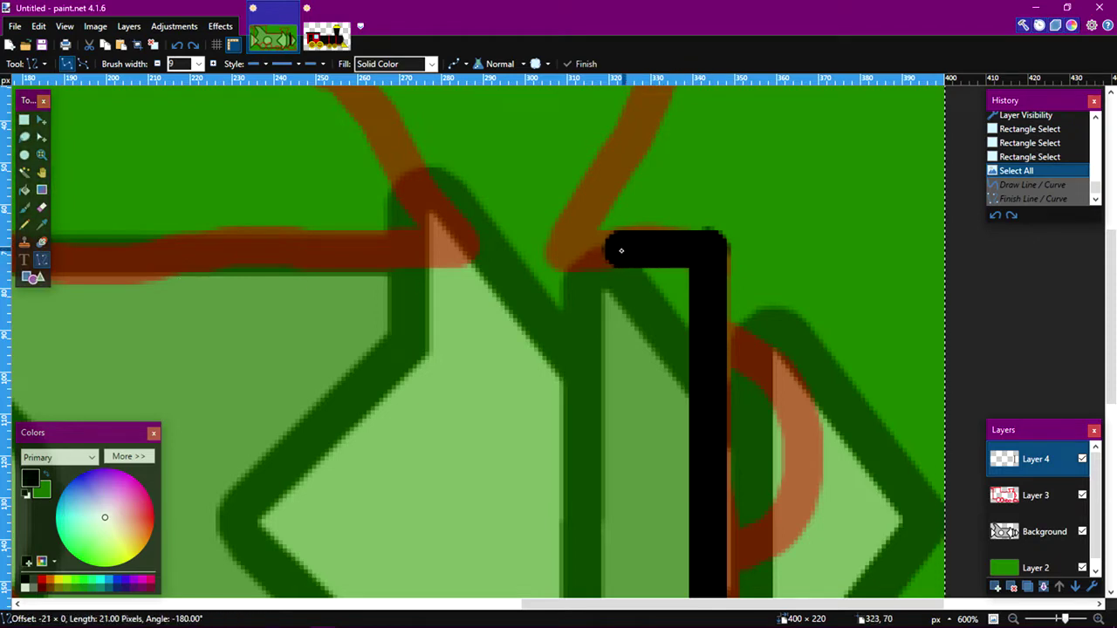
drag(565, 260, 565, 260)
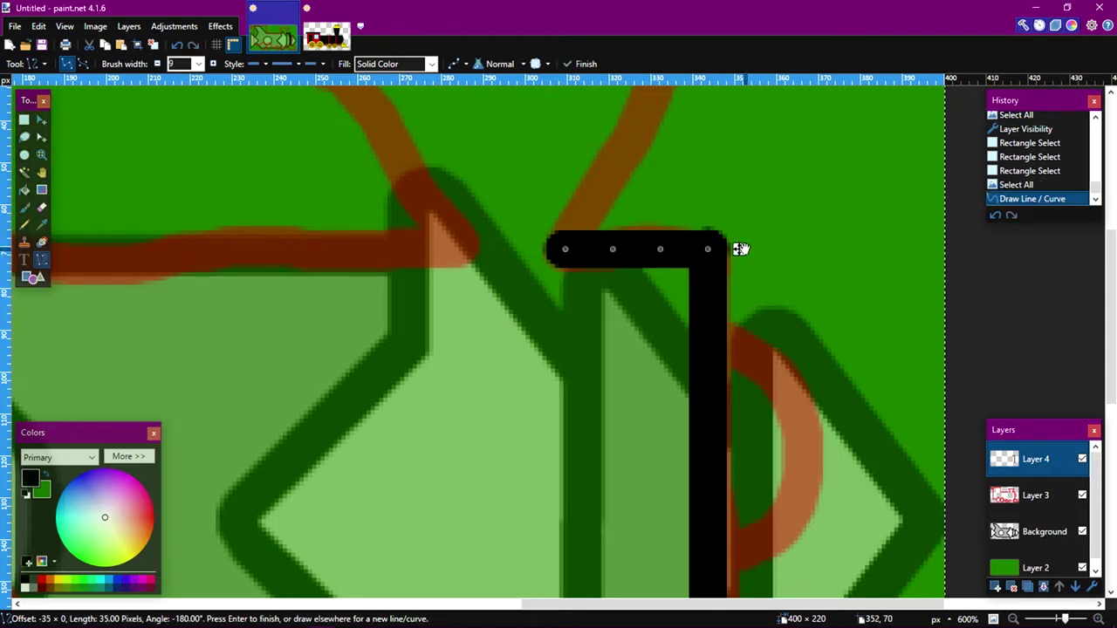
drag(740, 248, 741, 244)
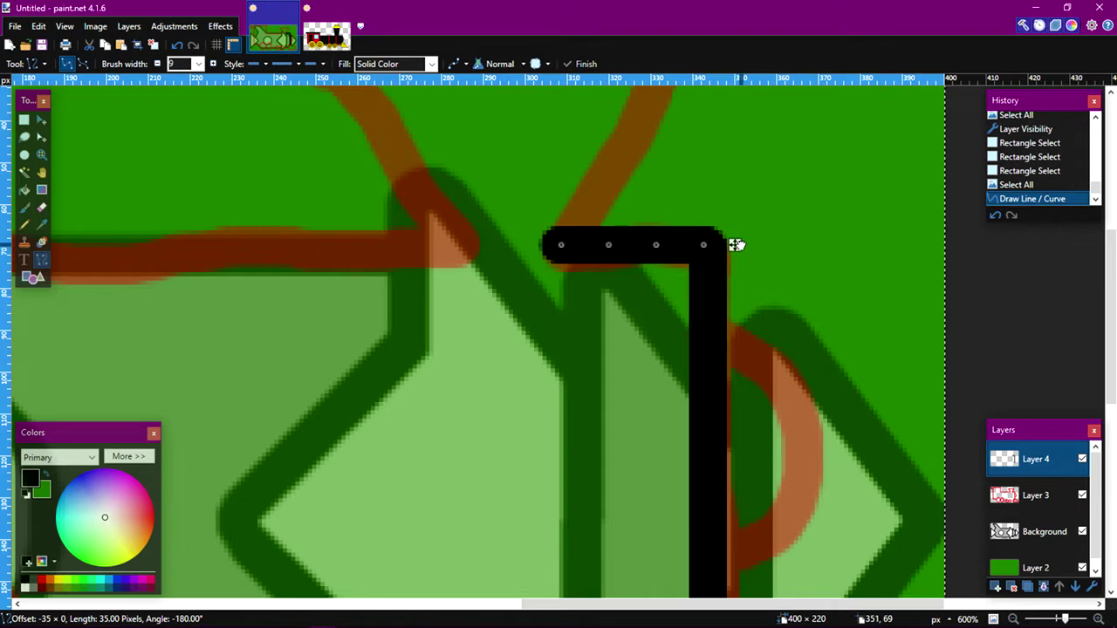
drag(736, 245, 734, 244)
key(ctrl+a)
key(z)
right_click(539, 336)
right_click(538, 335)
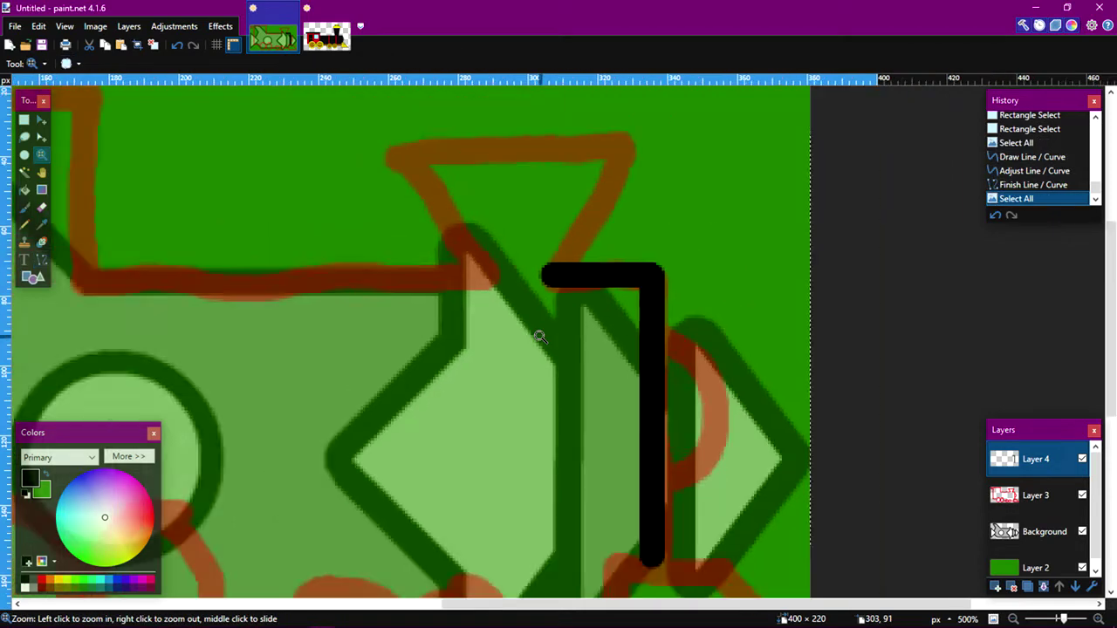
right_click(539, 336)
right_click(539, 335)
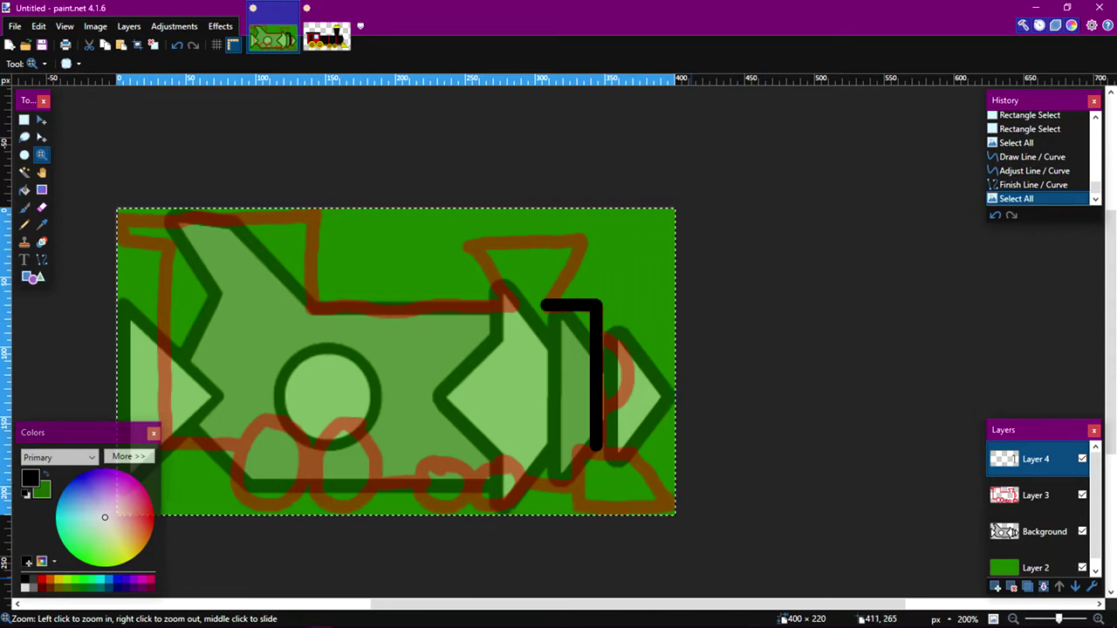
mouse_move(506, 608)
click(219, 617)
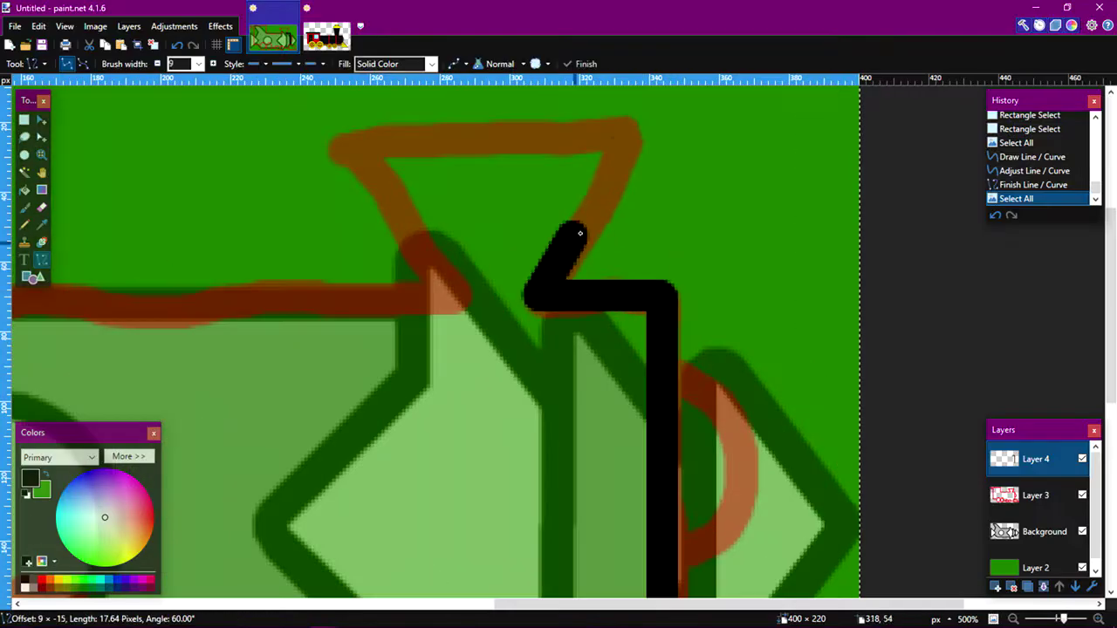
- Try to trace the smokestack's slanted sides and upper edge with straight black lines, and undo them
mouse_move(579, 229)
mouse_down()
mouse_move(611, 159)
mouse_move(351, 159)
mouse_up()
drag(642, 159, 640, 154)
key(ctrl+a)
mouse_move(351, 155)
mouse_down()
mouse_move(464, 301)
mouse_move(421, 282)
mouse_up()
scroll(532, 262, down, 1)
key(ctrl+z)
key(ctrl+z)
key(ctrl+z)
key(ctrl+z)
key(ctrl+z)
key(ctrl+z)
key(ctrl+z)
key(ctrl+z)
key(ctrl+z)
key(ctrl+z)
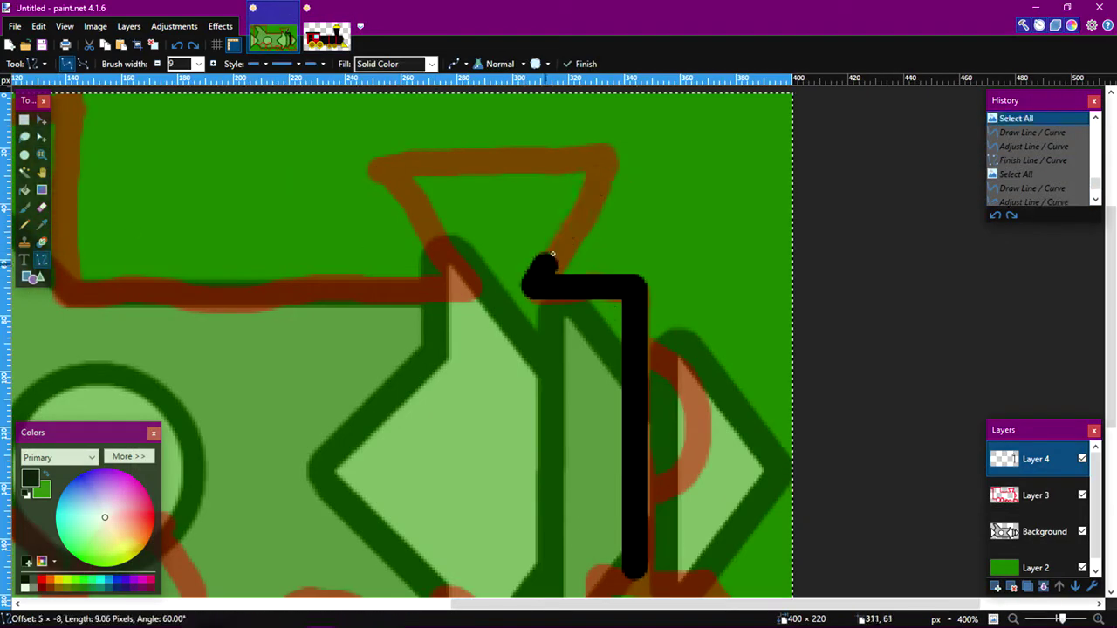
- Trace the smokestack with straight black lines: the front side at 60°, the upper edge and the rear slanted side
drag(537, 282, 617, 146)
drag(637, 306, 613, 387)
key(ctrl+a)
mouse_move(592, 227)
mouse_down()
mouse_move(352, 227)
mouse_move(621, 223)
mouse_up()
key(ctrl+a)
mouse_move(352, 223)
mouse_down()
mouse_move(433, 368)
mouse_move(45, 369)
mouse_move(355, 378)
mouse_up()
key(ctrl+a)
key(ctrl+a)
- Continue the outline with straight black lines along the boiler's upper edge, the cab's front wall and the cab roof
mouse_move(317, 369)
mouse_down()
mouse_move(316, 194)
mouse_move(212, 192)
mouse_up()
key(ctrl+a)
drag(279, 214, 531, 232)
drag(463, 211, 187, 213)
key(ctrl+a)
mouse_move(187, 212)
mouse_down()
mouse_move(187, 260)
mouse_move(274, 271)
mouse_move(274, 378)
mouse_up()
key(ctrl+a)
key(ctrl+a)
- Trace the cab's rear wall and draw a 44-pixel horizontal line from its lower end towards the first wheel
mouse_move(443, 437)
mouse_down()
mouse_move(275, 354)
mouse_move(542, 102)
mouse_up()
mouse_move(373, 105)
mouse_down()
mouse_move(374, 338)
mouse_move(472, 337)
mouse_up()
key(ctrl+a)
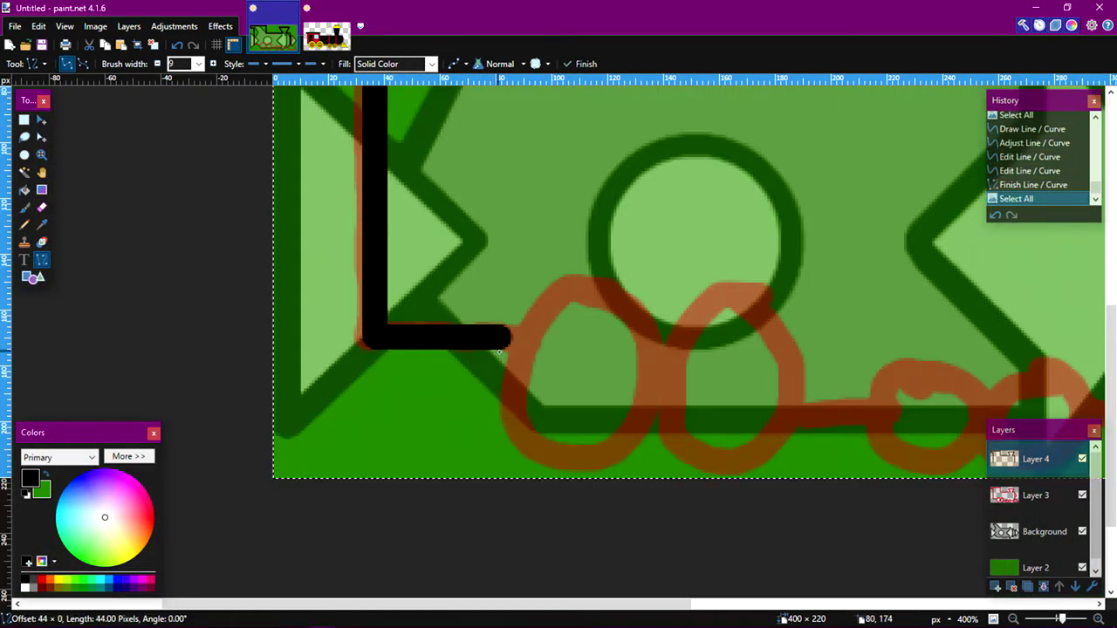
key(ctrl+a)
- Draw the two large rear wheels as touching circles with the Ellipse shape over the rough wheel outlines
scroll(451, 393, down, 2)
click(90, 64)
click(118, 98)
drag(459, 295, 571, 407)
drag(593, 429, 594, 449)
drag(578, 318, 550, 335)
key(ctrl+a)
drag(560, 428, 652, 335)
key(ctrl+a)
- Draw a horizontal rounded-rectangle coupling rod across the two large wheels with a brush width of 7
drag(623, 425, 369, 370)
key(o)
mouse_move(249, 324)
mouse_down()
mouse_move(303, 324)
mouse_move(365, 355)
mouse_move(234, 329)
mouse_move(305, 366)
mouse_move(386, 375)
mouse_up()
key(ctrl+z)
key(o)
click(90, 63)
click(94, 99)
double_click(262, 63)
text(7)
- Erase the wheel lines that cross the inside of the large coupling rod
key(s)
key(s)
key(s)
key(s)
click(344, 328)
scroll(352, 319, up, 3)
key(s)
key(Delete)
- Add a new layer and draw a 32-pixel horizontal black line from the second large wheel towards the front wheels
scroll(305, 366, down, 4)
click(995, 587)
key(o)
double_click(180, 64)
text(z)
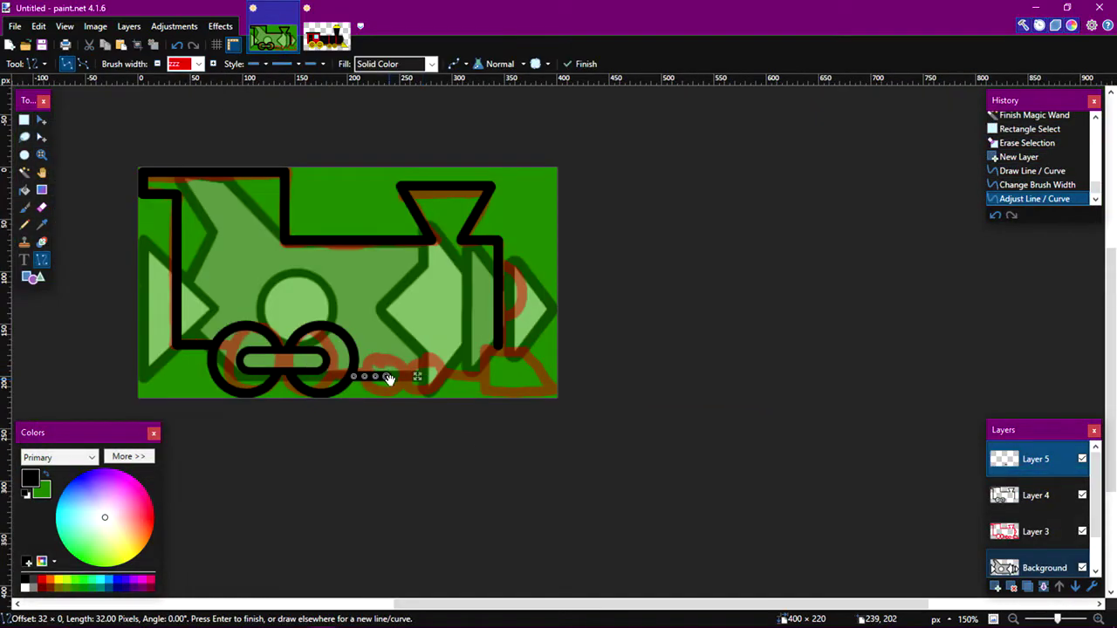
key(ctrl+a)
- Draw the first small front wheel as a circle at the end of the horizontal connecting line
key(o)
scroll(419, 389, up, 3)
drag(150, 87, 109, 72)
key(ctrl+z)
click(90, 63)
click(117, 99)
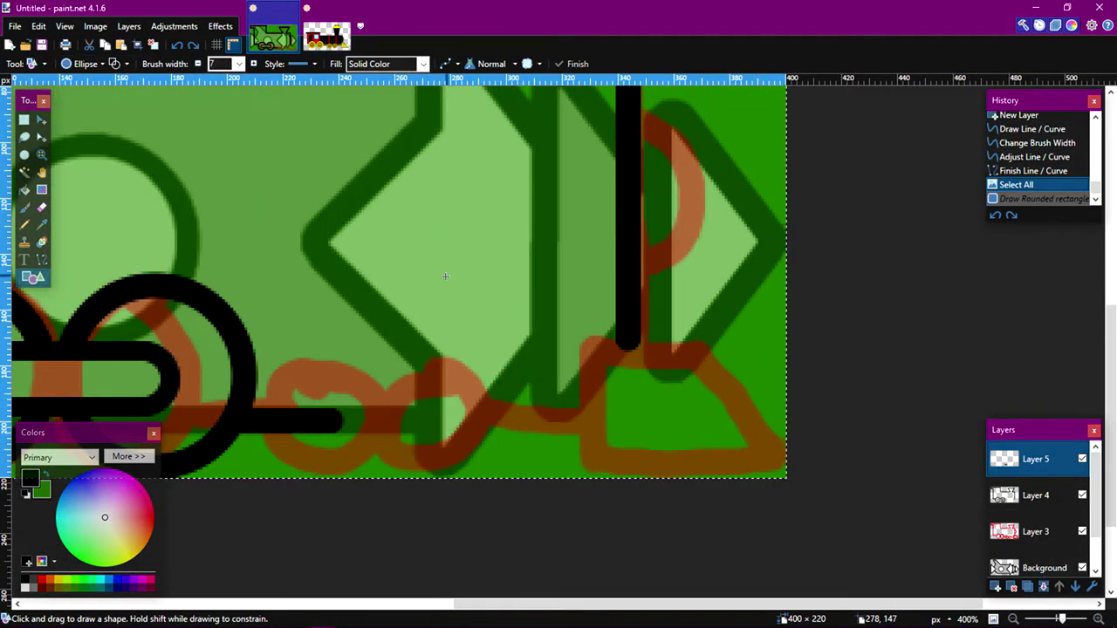
drag(327, 472, 445, 363)
drag(459, 494, 467, 494)
key(ctrl+a)
scroll(484, 417, down, 3)
- Draw the second small front wheel as a matching circle touching the first one
drag(480, 437, 522, 396)
key(z)
scroll(509, 435, up, 3)
drag(527, 444, 536, 456)
key(ctrl+z)
key(ctrl+a)
- Draw a 48 × 21 pixel rounded-rectangle coupling rod across the two small wheels with brush width 7
click(89, 64)
click(96, 100)
drag(342, 372, 498, 416)
drag(421, 373, 421, 361)
drag(498, 389, 480, 390)
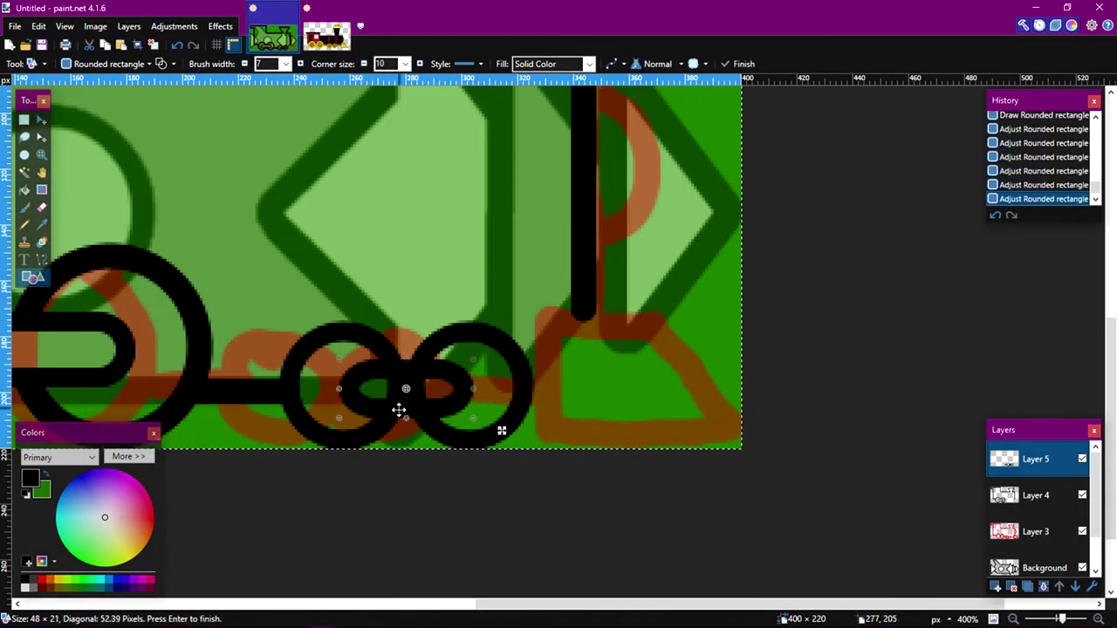
key(ctrl+a)
- Erase the small wheels' lines inside their coupling rod
scroll(408, 393, up, 6)
key(s)
drag(326, 349, 478, 413)
key(Delete)
scroll(475, 412, down, 8)
- Trace the cowcatcher's slanted outline with straight black lines below the front edge and merge the layer down
key(o)
scroll(524, 382, up, 3)
drag(512, 378, 614, 378)
drag(644, 378, 687, 492)
key(ctrl+a)
key(ctrl+a)
mouse_move(687, 497)
mouse_down()
mouse_move(509, 497)
mouse_move(506, 381)
mouse_up()
key(ctrl+a)
scroll(564, 443, down, 2)
key(ctrl+m)
- Add a new layer and draw a tall black ellipse centred near the locomotive's vertical front edge
key(ctrl+shift+n)
key(o)
key(o)
click(109, 64)
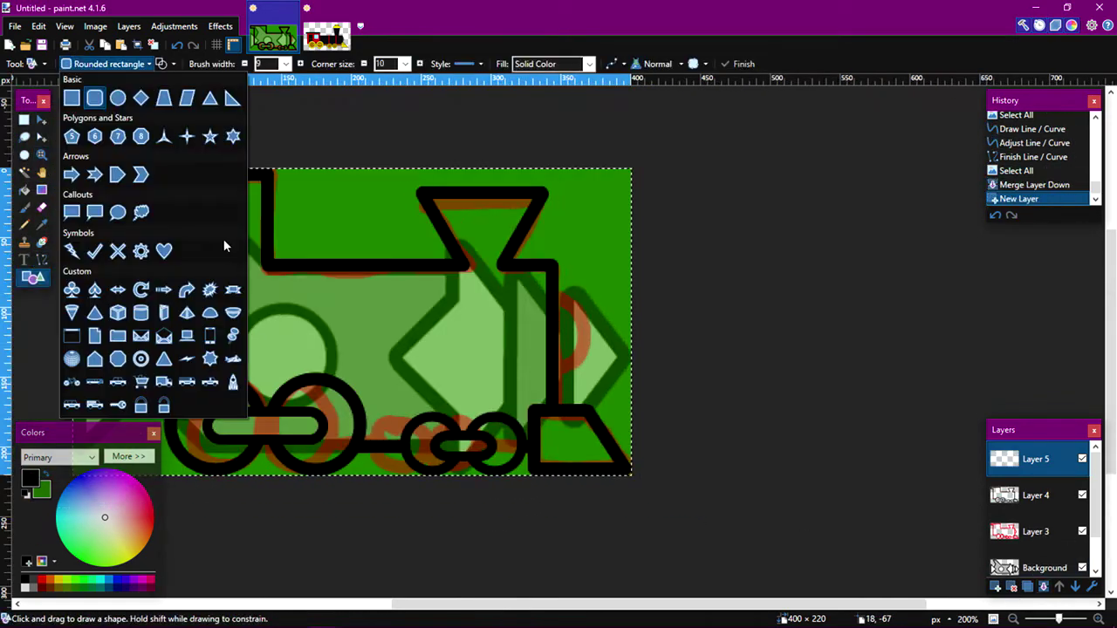
click(77, 92)
drag(535, 293, 571, 382)
drag(533, 336, 512, 337)
key(ctrl+a)
- Erase the half of the ellipse that lies behind the locomotive's front edge
scroll(559, 340, up, 4)
key(s)
drag(476, 237, 638, 451)
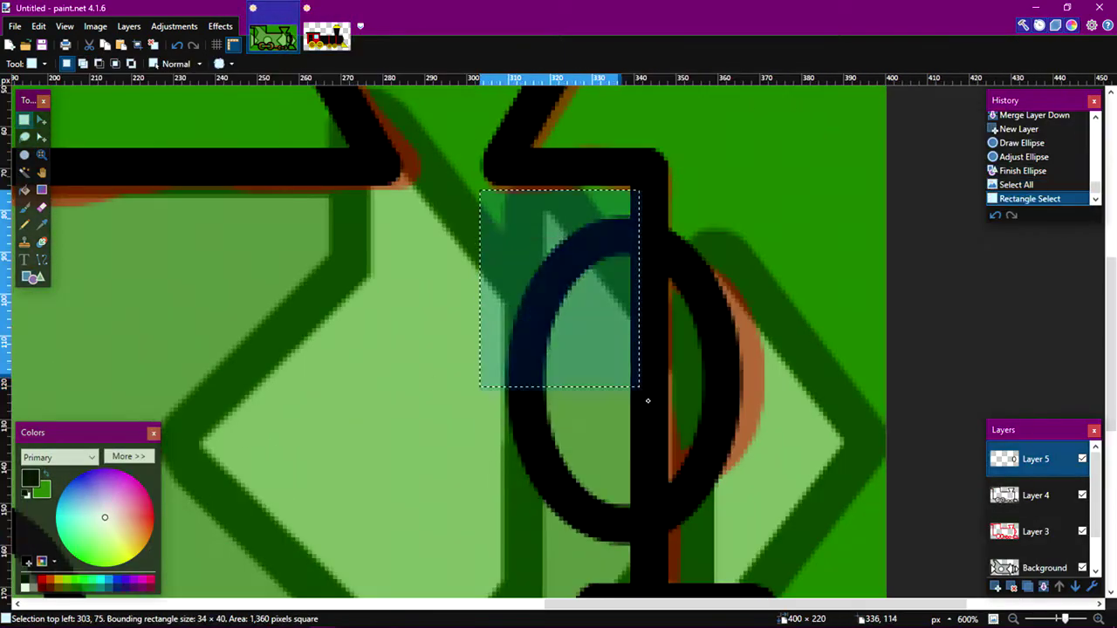
drag(481, 194, 638, 557)
key(Delete)
drag(513, 310, 548, 310)
key(ctrl+a)
mouse_move(548, 310)
mouse_down()
mouse_move(548, 411)
mouse_move(518, 418)
mouse_up()
key(ctrl+z)
key(ctrl+z)
key(ctrl+z)
key(ctrl+z)
key(o)
key(ctrl+Tab)
key(ctrl+Tab)
key(s)
key(ctrl+z)
key(ctrl+z)
key(ctrl+z)
key(ctrl+z)
key(ctrl+y)
- Add a new layer, try a 16 × 34 pixel rectangle against the rounded boiler front, and erase it
key(ctrl+shift+n)
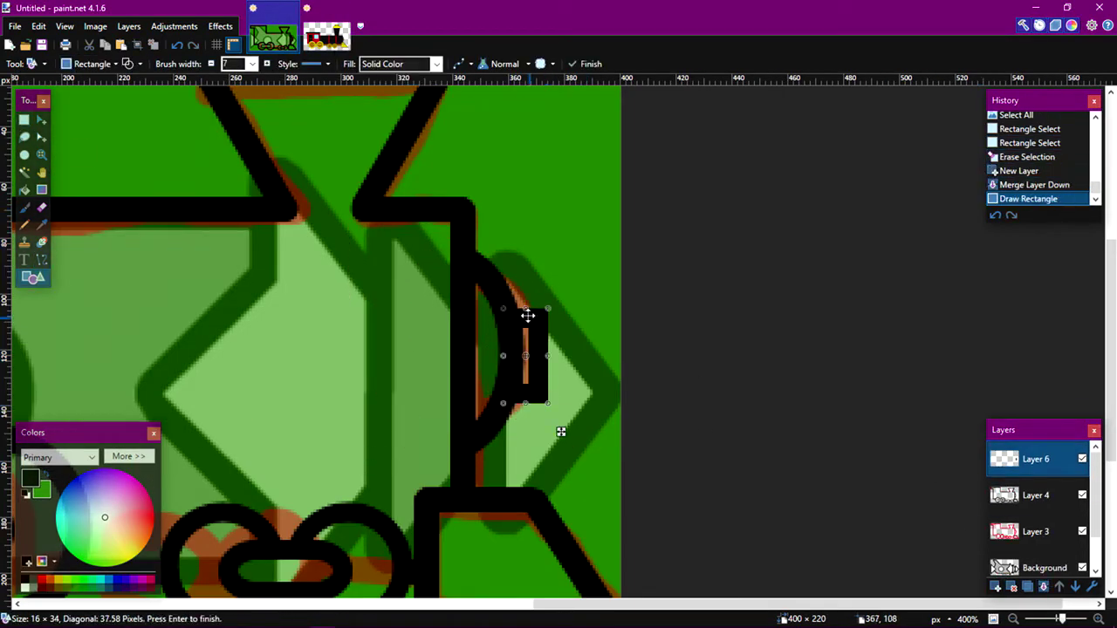
key(z)
key(ctrl+a)
key(Delete)
- Try a wide, flat rectangle as a rim across the smokestack's upper edge, and erase it from Layer 6
scroll(581, 379, down, 3)
key(o)
drag(497, 188, 626, 212)
scroll(542, 202, up, 3)
drag(589, 172, 589, 166)
key(z)
scroll(456, 326, down, 3)
key(ctrl+a)
key(ctrl+a)
key(Delete)
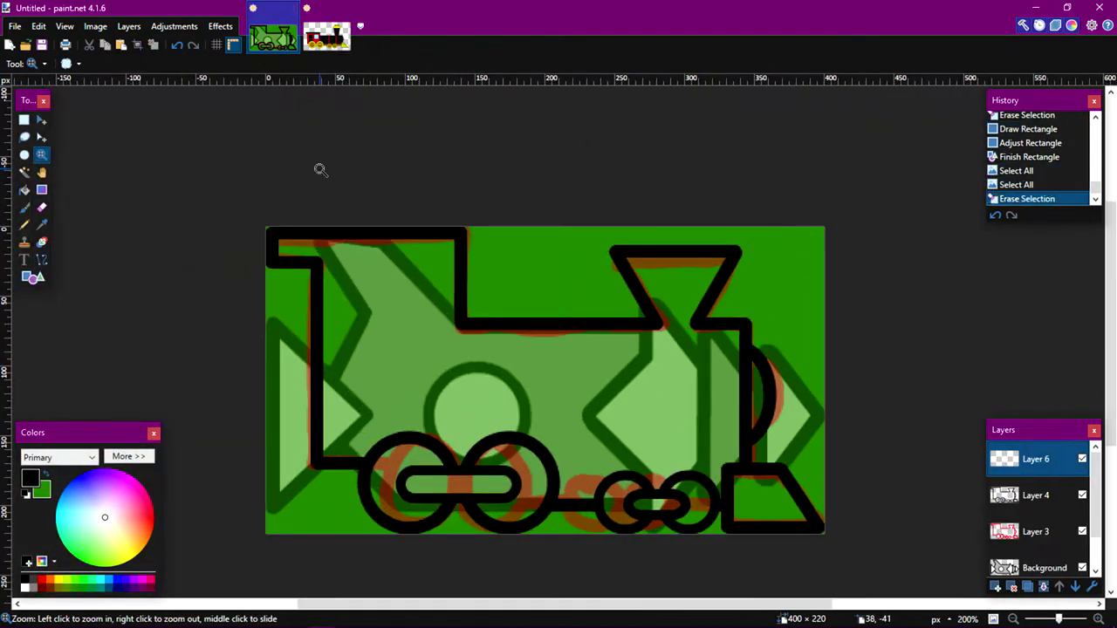
- Draw a tall black rectangle on the locomotive's cab as a door, checking the reference train image first
key(o)
key(ctrl+Tab)
key(ctrl+Tab)
drag(346, 165, 450, 394)
drag(451, 280, 493, 280)
drag(422, 394, 422, 383)
drag(421, 165, 420, 156)
key(ctrl+a)
- Draw a small solid black dot as a doorknob near the upper front side of the cab door
key(b)
click(454, 270)
key(ctrl+z)
key(o)
key(o)
key(a)
key(a)
drag(444, 278, 484, 294)
key(ctrl+a)
- Add a new layer and draw a rounded-rectangle window about 57 × 57 pixels beside the cab, with brush width 7 and corner size 10
key(ctrl+shift+n)
drag(531, 357, 678, 255)
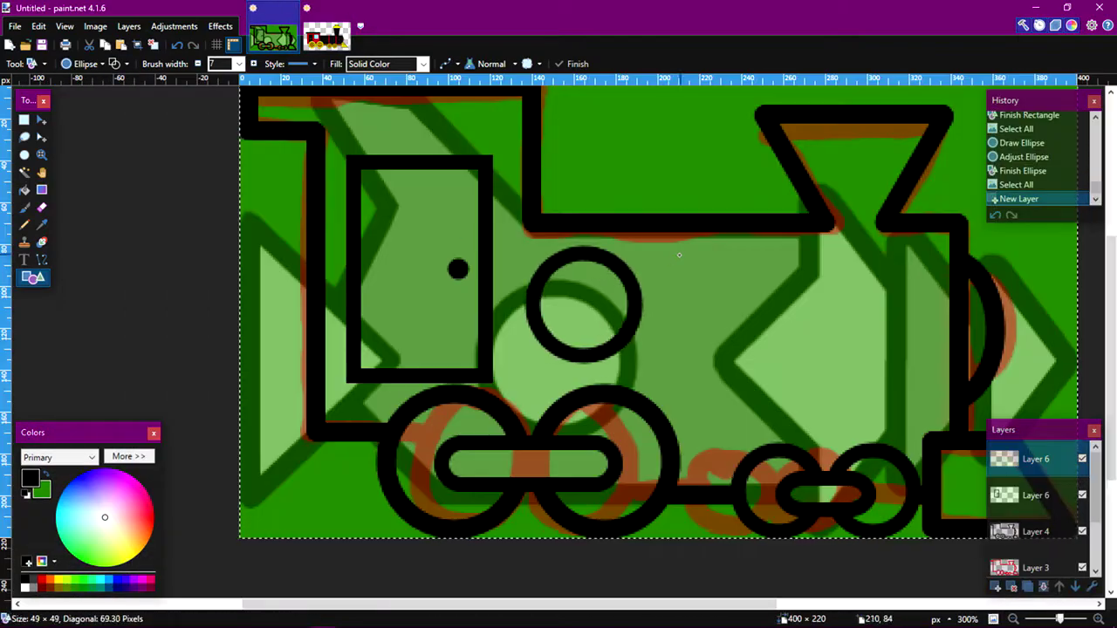
key(shift+a)
drag(667, 387, 656, 405)
drag(635, 258, 652, 241)
drag(674, 405, 670, 405)
click(327, 37)
click(272, 37)
drag(505, 240, 528, 262)
drag(594, 306, 606, 291)
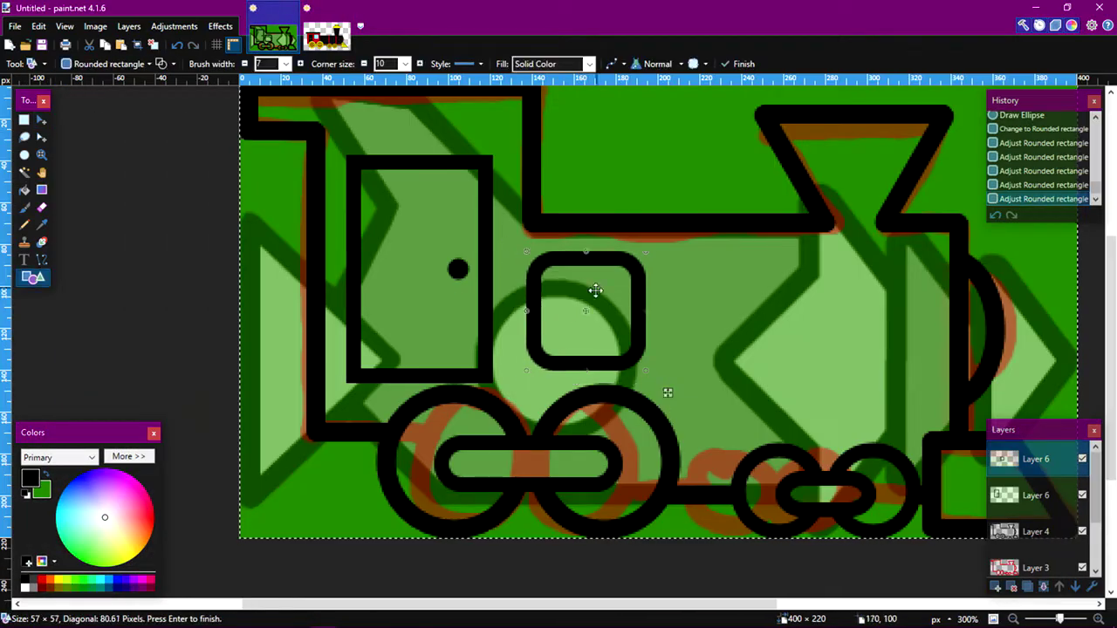
key(ctrl+a)
- Draw a vertical black line of brush width 9 from the cab's front corner down to the wheels
key(o)
drag(531, 227, 532, 441)
key(z)
scroll(603, 373, down, 2)
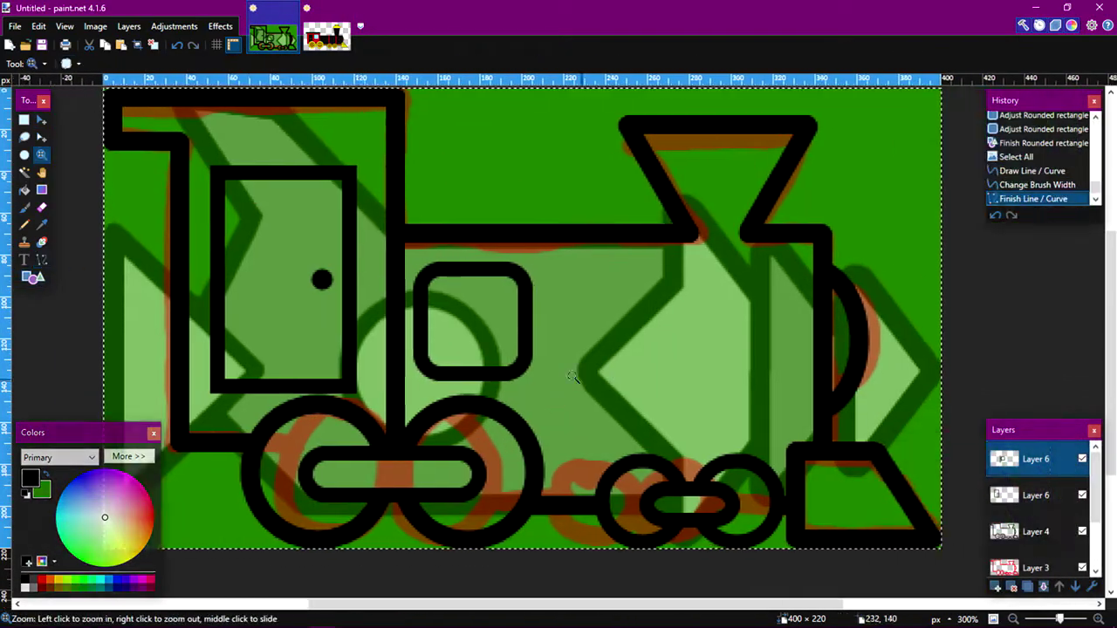
- Paste two copies of the rounded window onto new layers and space them in a row along the boiler
key(s)
click(481, 269)
key(ctrl+c)
key(ctrl+shift+v)
drag(648, 380, 770, 383)
key(ctrl+a)
key(ctrl+shift+v)
drag(478, 349, 740, 349)
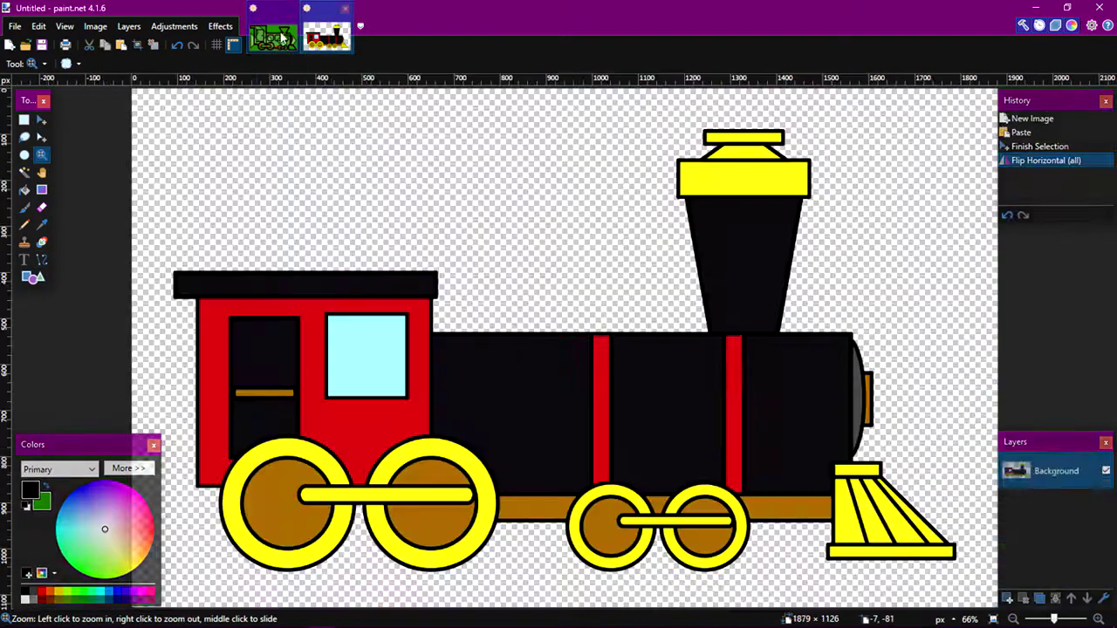
- Draw a horizontal black line beneath the windows from the rear wheels to the locomotive's front
mouse_move(607, 437)
mouse_down()
mouse_move(768, 437)
mouse_move(809, 419)
mouse_up()
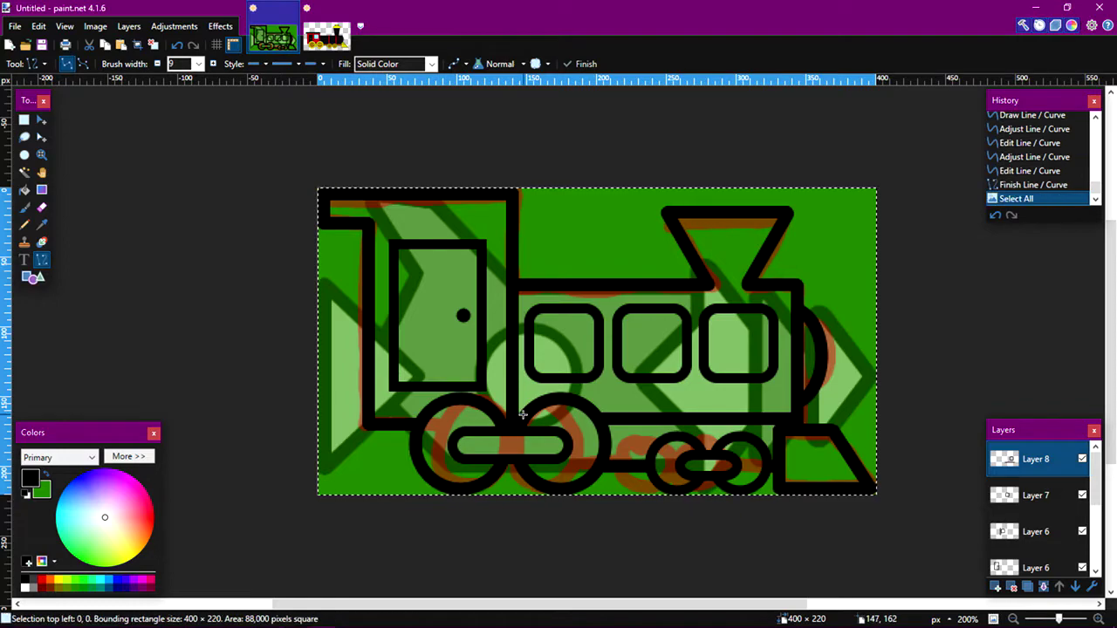
click(522, 414)
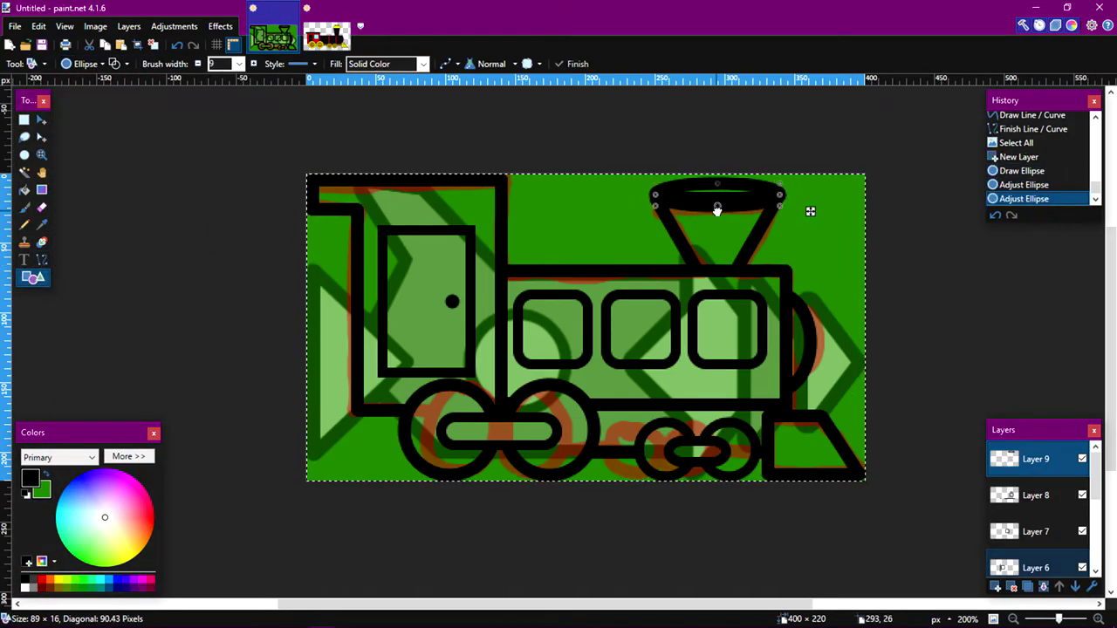
- Try erasing the lower part of the smokestack's rim ellipse on Layer 9, and undo it
key(s)
key(Delete)
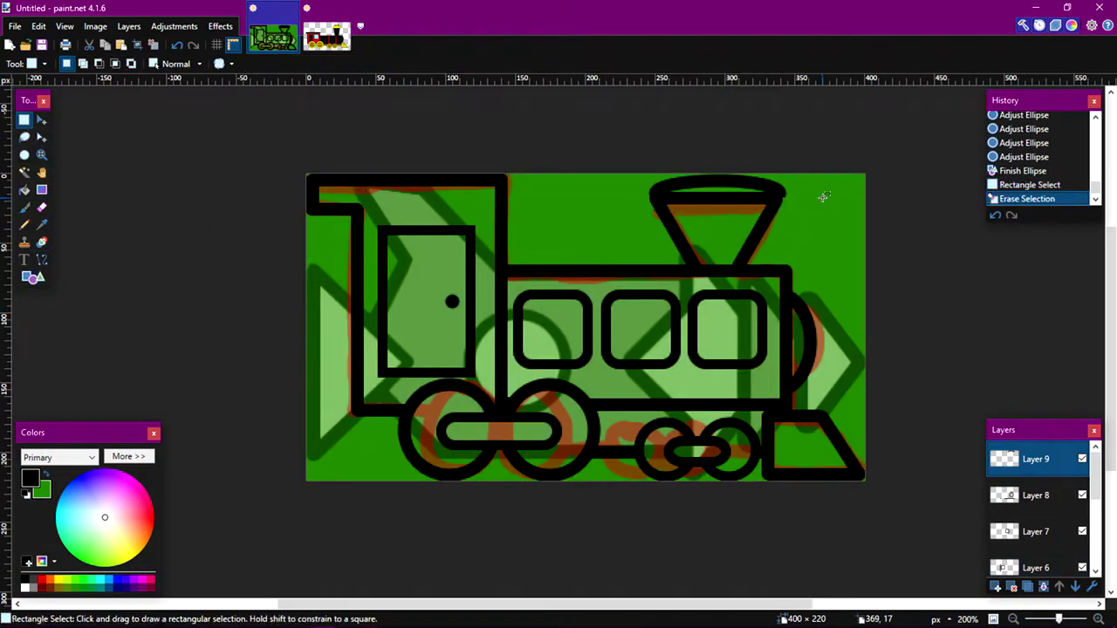
key(ctrl+z)
key(ctrl+z)
key(ctrl+z)
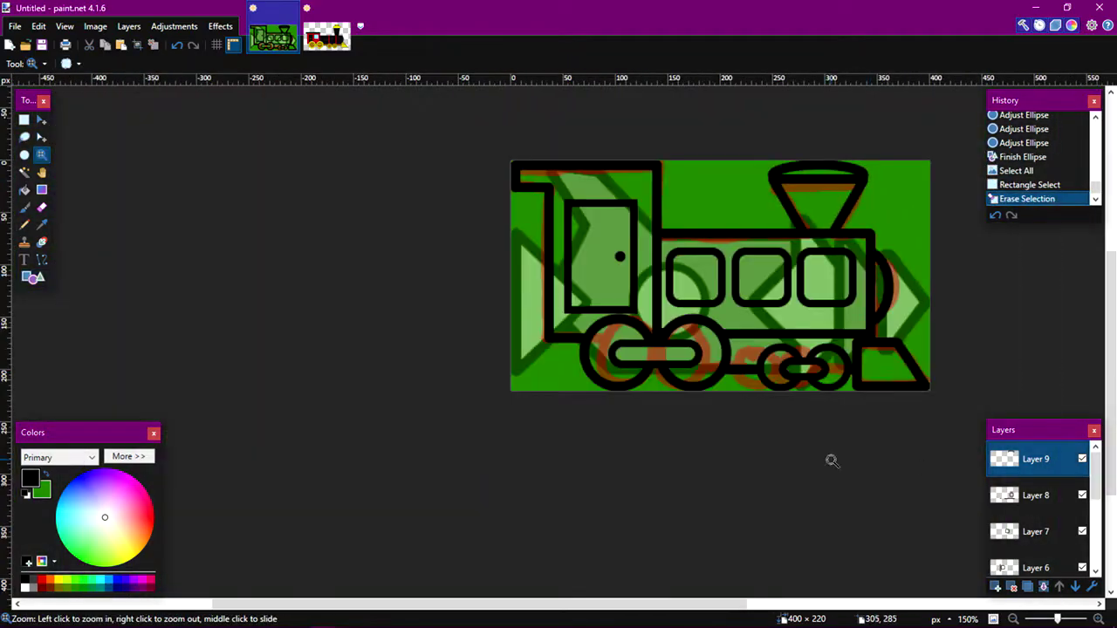
- Move the skull face's two selected eyes 4 pixels towards the locomotive's front
mouse_move(122, 559)
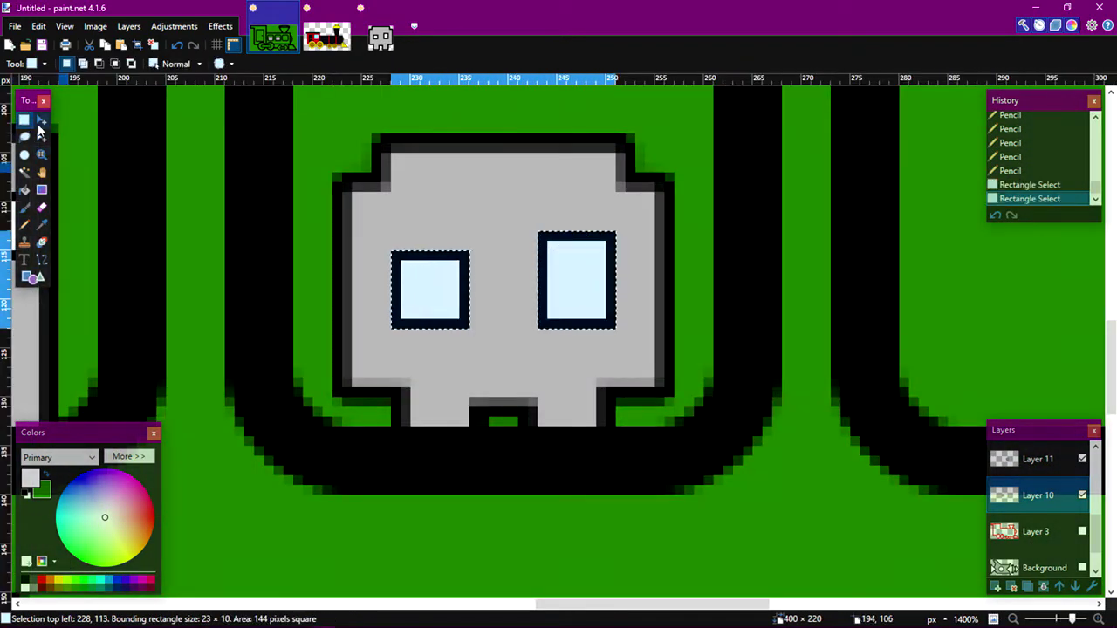
click(41, 119)
drag(500, 199, 511, 199)
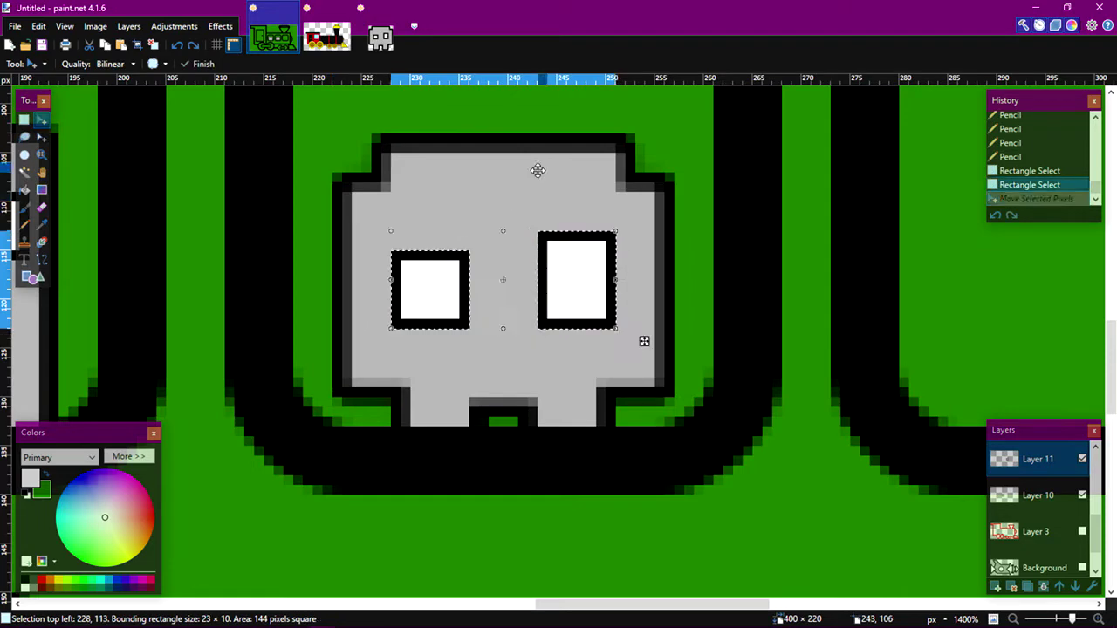
drag(511, 279, 550, 279)
- Fill the darker grey inner edges of the skull face with its light grey colour
key(k)
key(ctrl+a)
click(24, 224)
mouse_move(348, 186)
mouse_down()
mouse_move(610, 147)
mouse_move(347, 236)
mouse_move(420, 386)
mouse_up()
key(s)
key(BackSpace)
mouse_move(402, 388)
mouse_down()
mouse_move(450, 425)
mouse_move(546, 406)
mouse_up()
key(BackSpace)
key(BackSpace)
drag(528, 398, 547, 426)
key(ctrl+a)
- Pencil the skull's stepped upper corners in black and erase the semi-transparent fringe outside its outline
drag(342, 176, 377, 176)
drag(630, 179, 632, 145)
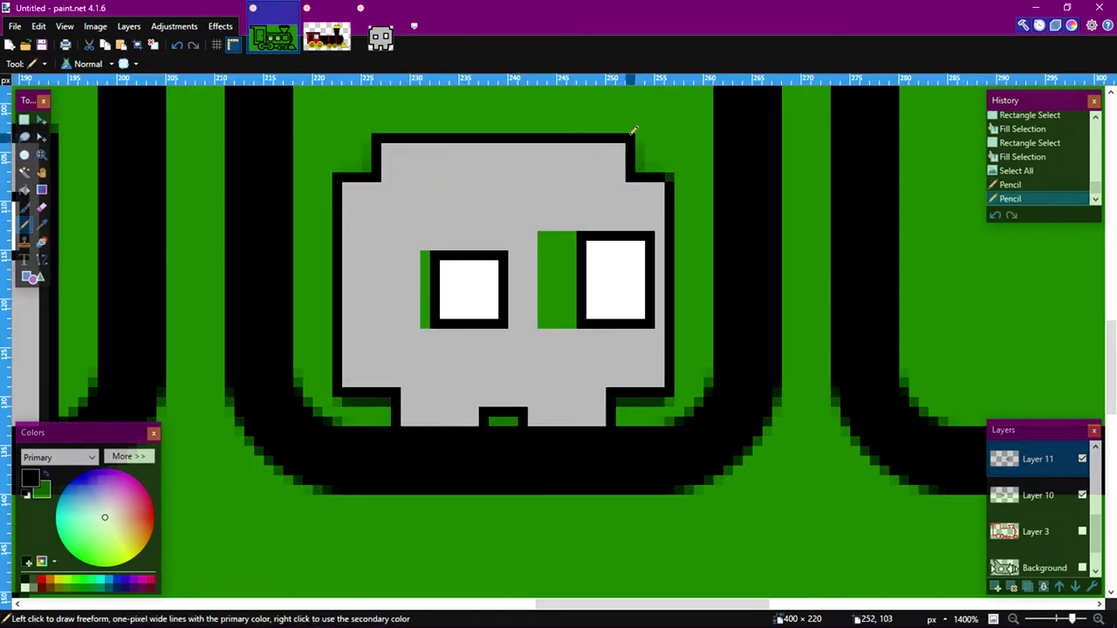
click(24, 119)
drag(618, 402, 670, 402)
key(Delete)
drag(662, 126, 648, 161)
key(Delete)
drag(368, 139, 348, 169)
key(Delete)
drag(338, 401, 386, 402)
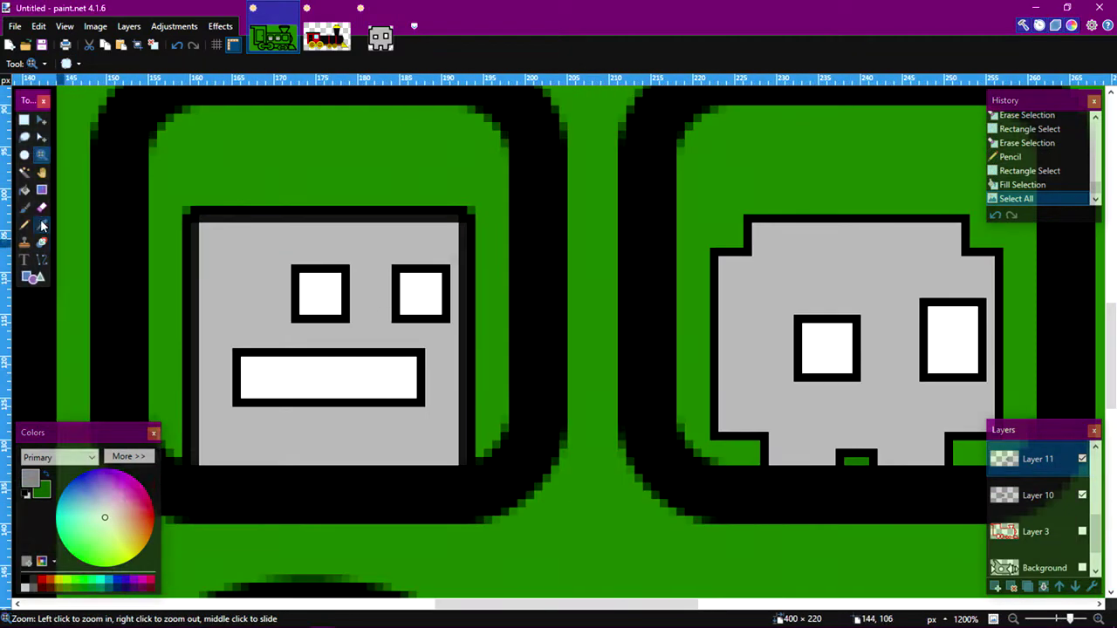
- On Layer 10, fill the dark inner edges of the square face with its sampled light grey
click(42, 225)
click(229, 228)
click(1038, 495)
key(ctrl+a)
click(24, 120)
mouse_move(194, 218)
mouse_down()
mouse_move(463, 260)
mouse_move(454, 461)
mouse_up()
key(BackSpace)
drag(192, 262, 200, 465)
key(BackSpace)
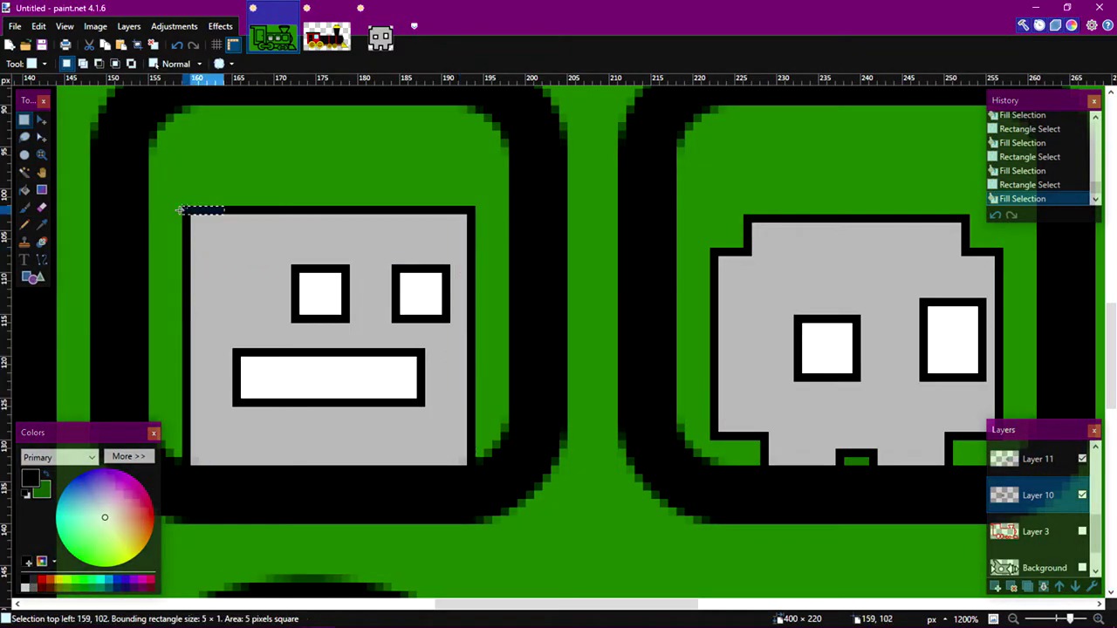
key(ctrl+minus)
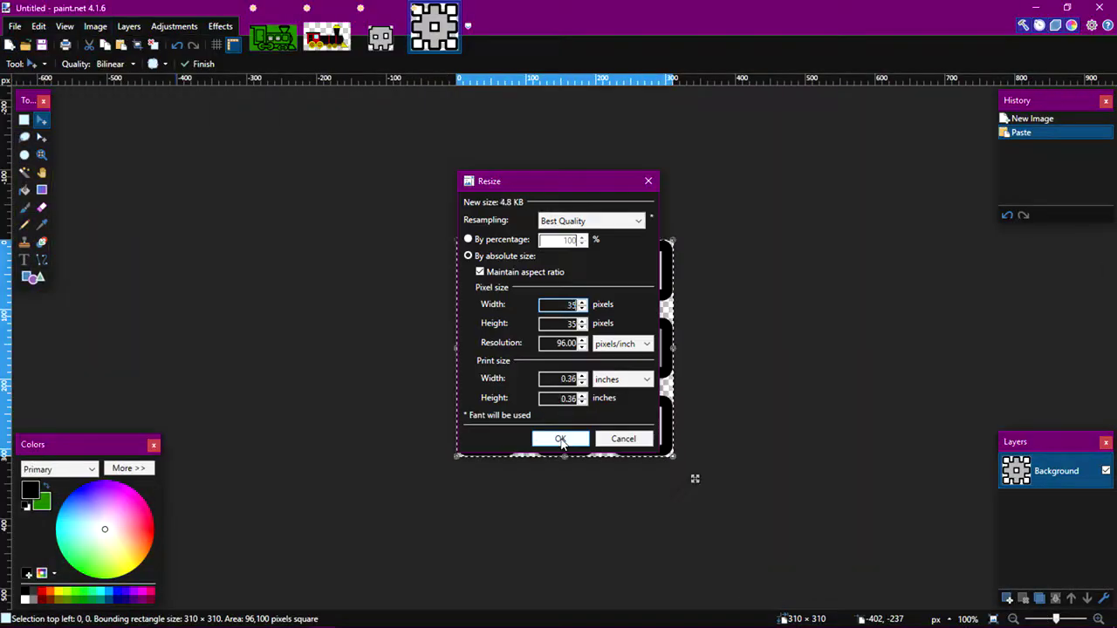
- Copy the gear icon at 35 × 35 pixels and paste it onto a new layer in the empty third window
click(560, 438)
key(ctrl+a)
key(ctrl+z)
key(ctrl+z)
key(ctrl+r)
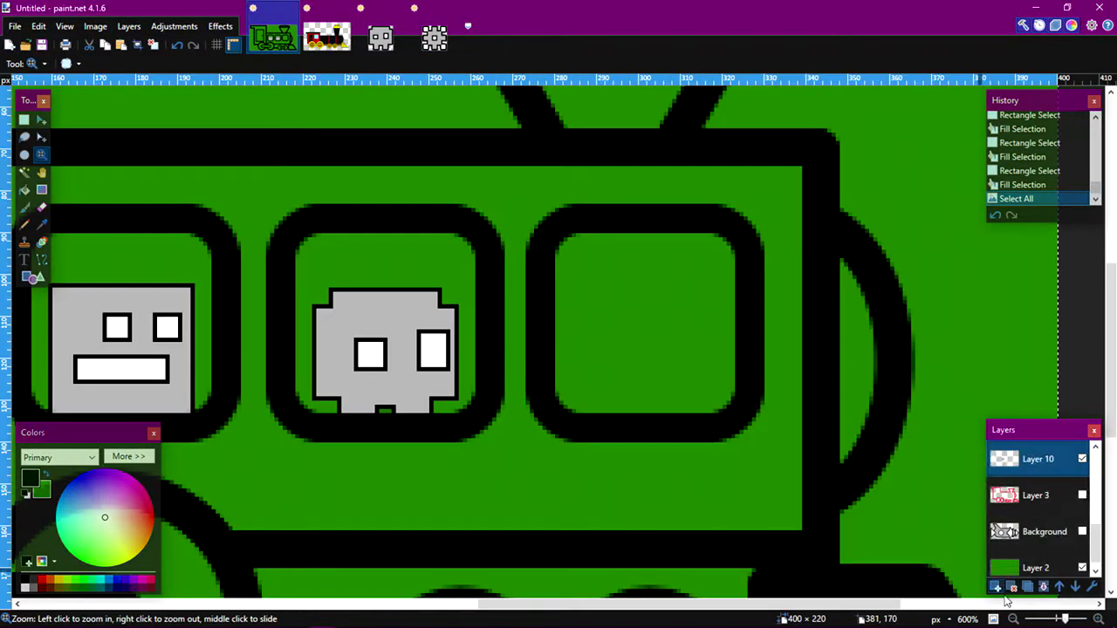
click(995, 586)
key(ctrl+v)
- Fill the upper edge strip of the gear's upper-left square with solid outline colour
mouse_move(529, 173)
mouse_down()
mouse_move(642, 179)
mouse_move(659, 276)
mouse_up()
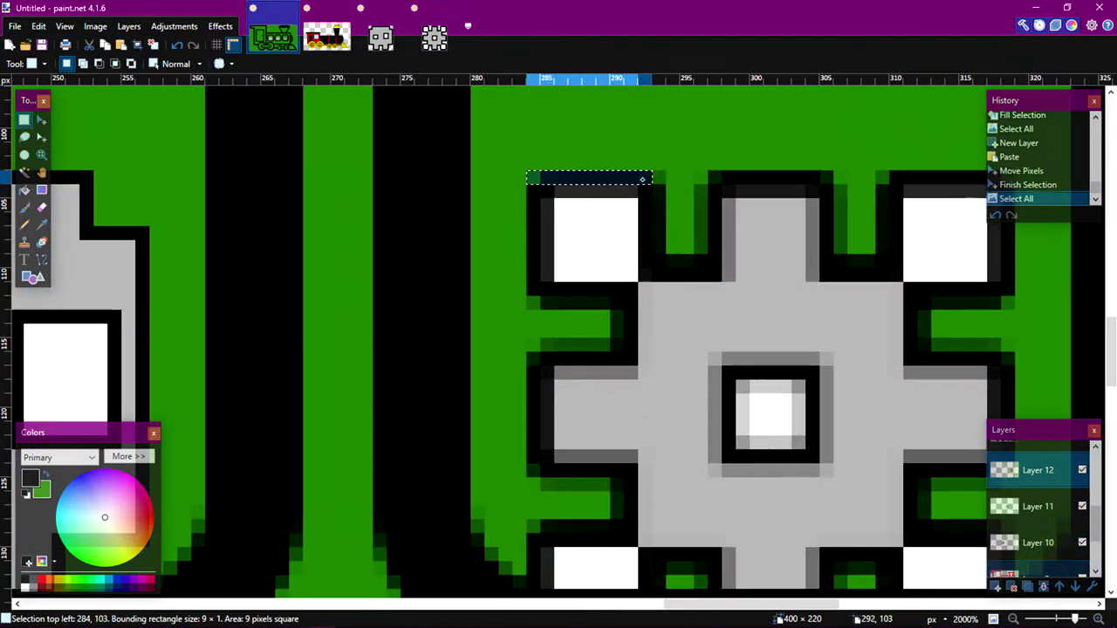
key(BackSpace)
key(BackSpace)
- Try filling the inside of the gear's upper-left square with a sampled colour, and undo it
drag(549, 190, 646, 289)
key(k)
click(613, 245)
key(BackSpace)
key(ctrl+a)
key(ctrl+z)
key(ctrl+z)
key(ctrl+z)
- Fill the inside of the gear's upper-left square with white, covering its dark blended edge pixels
key(s)
drag(547, 190, 639, 273)
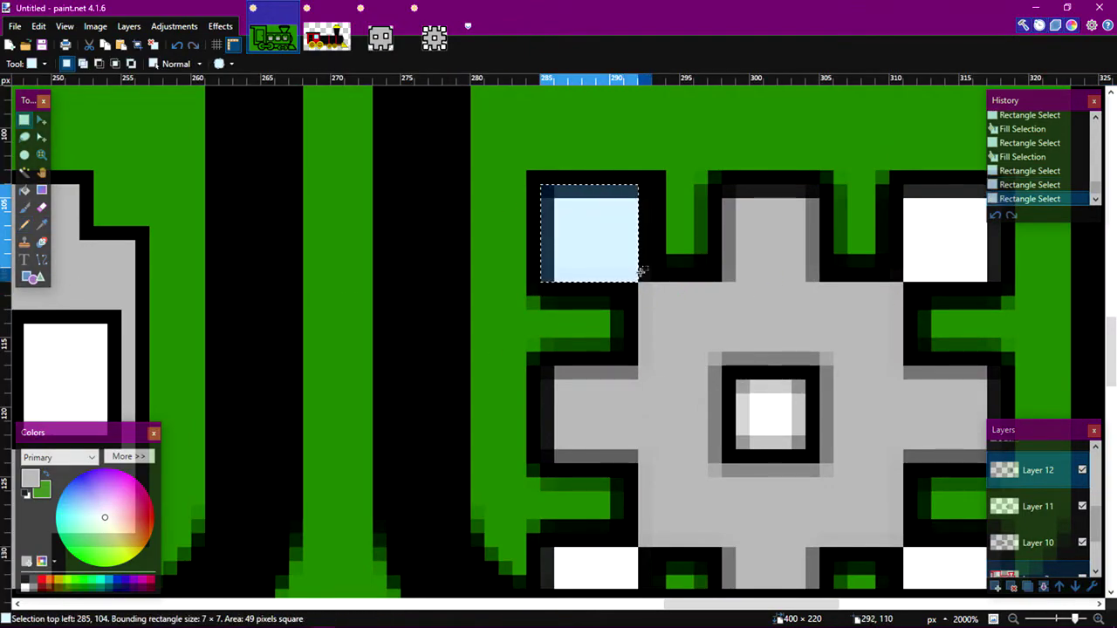
key(BackSpace)
click(25, 587)
key(BackSpace)
key(ctrl+a)
drag(645, 190, 645, 288)
key(BackSpace)
key(ctrl+a)
mouse_move(645, 191)
mouse_down()
mouse_move(645, 275)
mouse_move(546, 289)
mouse_up()
key(BackSpace)
key(ctrl+a)
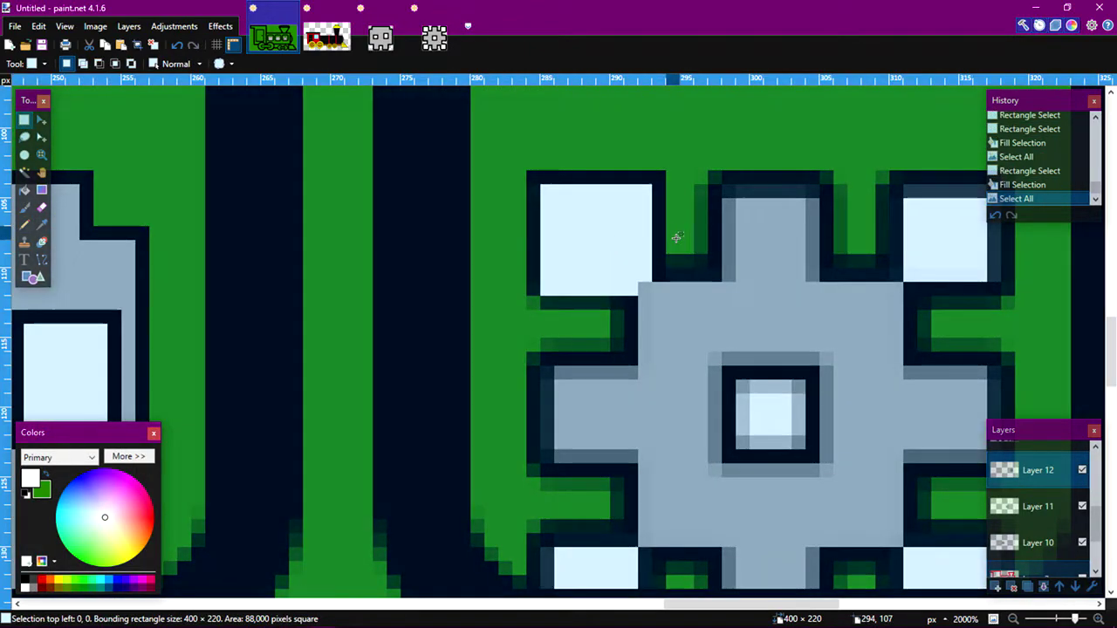
- Check the original gear icon and erase the semi-transparent fringe in the gaps between the gear's upper teeth
click(435, 38)
right_click(568, 301)
key(ctrl+a)
key(s)
drag(560, 138, 638, 275)
key(Delete)
drag(688, 242, 570, 261)
drag(697, 160, 774, 296)
key(Delete)
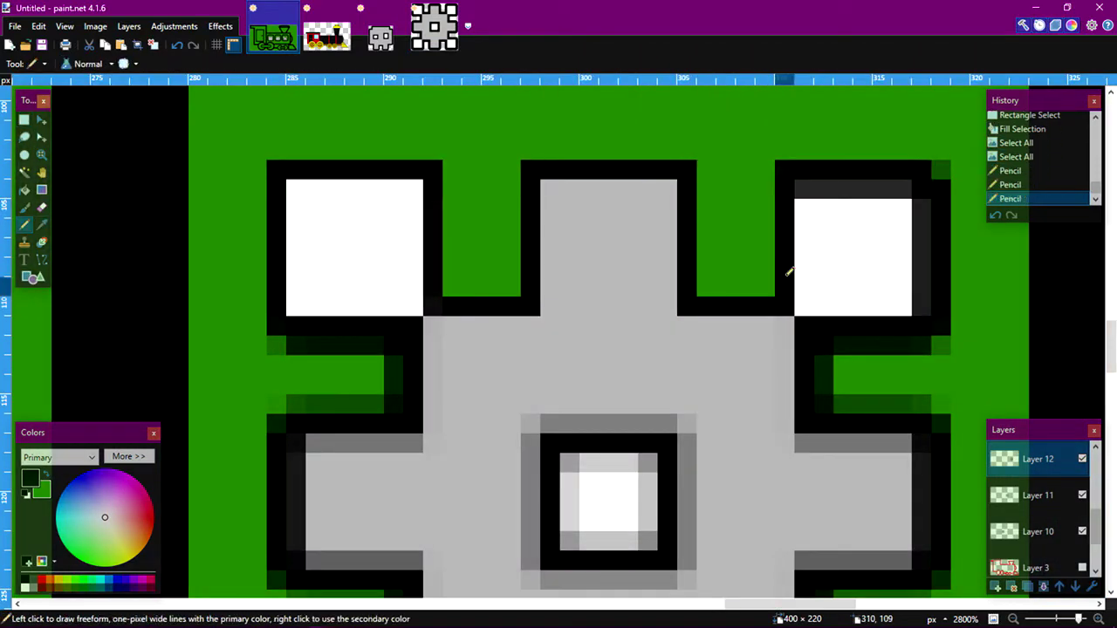
- Blacken the outer corner pixel of the gear's upper-right square and fill the square's inside with white
click(940, 170)
click(24, 119)
click(26, 588)
drag(804, 189, 923, 307)
key(BackSpace)
key(ctrl+a)
- Erase the semi-transparent fringe in the gear's right-hand gaps and outside its lower-right square
mouse_move(941, 345)
mouse_down()
mouse_move(830, 346)
mouse_move(823, 404)
mouse_up()
scroll(406, 397, down, 3)
mouse_move(960, 132)
mouse_down()
mouse_move(939, 404)
mouse_move(823, 349)
mouse_up()
key(Delete)
key(Delete)
drag(960, 406, 979, 485)
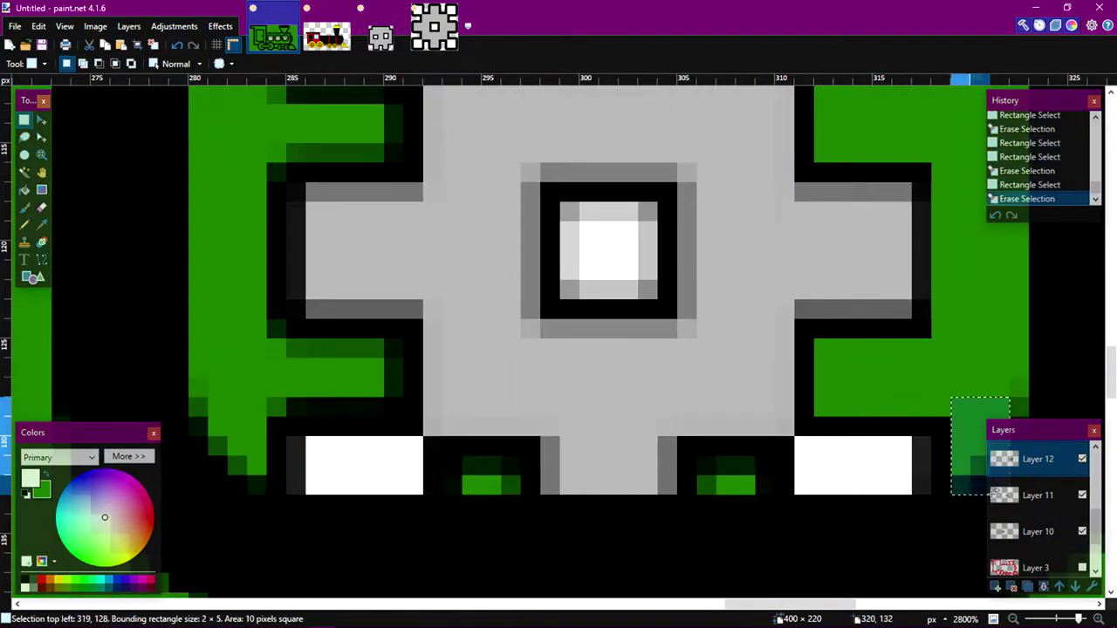
key(Delete)
scroll(849, 404, down, 4)
- Sample black and pencil a clean outline down the outer edge of the gear's lower-right square
key(k)
click(84, 280)
key(p)
drag(724, 360, 723, 461)
scroll(724, 428, down, 2)
drag(724, 411, 723, 445)
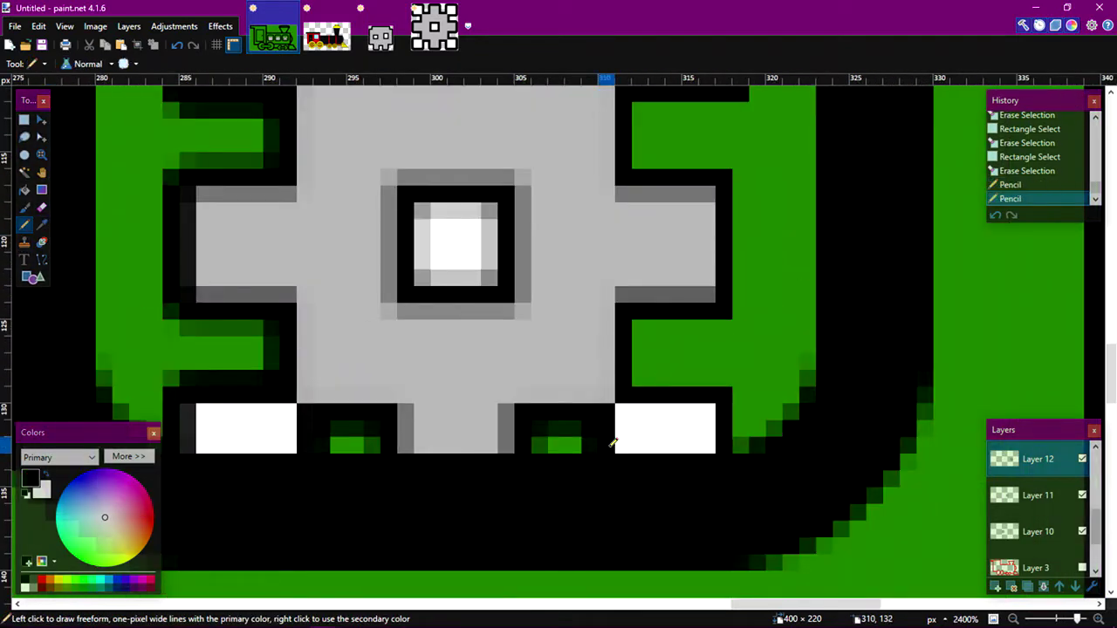
- Fill the fringes of the gear's right tooth and centre with its solid grey, and erase the semi-transparent pixels in its lower-right gap
click(609, 442)
click(25, 225)
drag(623, 194, 707, 294)
mouse_move(489, 177)
mouse_down()
mouse_move(527, 300)
mouse_move(454, 311)
mouse_up()
scroll(567, 397, down, 3)
drag(547, 411, 586, 429)
key(Delete)
click(25, 224)
click(532, 402)
- Copy the gear's cleaned right half, try pasting it on the same layer, and undo the pastes
key(s)
drag(498, 139, 664, 429)
key(ctrl+v)
drag(686, 341, 476, 229)
mouse_move(602, 367)
mouse_down()
mouse_move(329, 319)
mouse_move(452, 369)
mouse_up()
key(ctrl+z)
key(ctrl+z)
mouse_move(499, 139)
mouse_down()
mouse_move(664, 429)
mouse_move(481, 110)
mouse_up()
key(ctrl+v)
key(ctrl+z)
key(ctrl+z)
- Paste the copied gear half onto a new layer, flip that layer horizontally, and shift it sideways to form the gear's left half
click(995, 586)
key(ctrl+v)
key(ctrl+a)
click(128, 26)
click(162, 209)
key(ctrl+a)
scroll(339, 219, down, 8)
drag(337, 219, 760, 219)
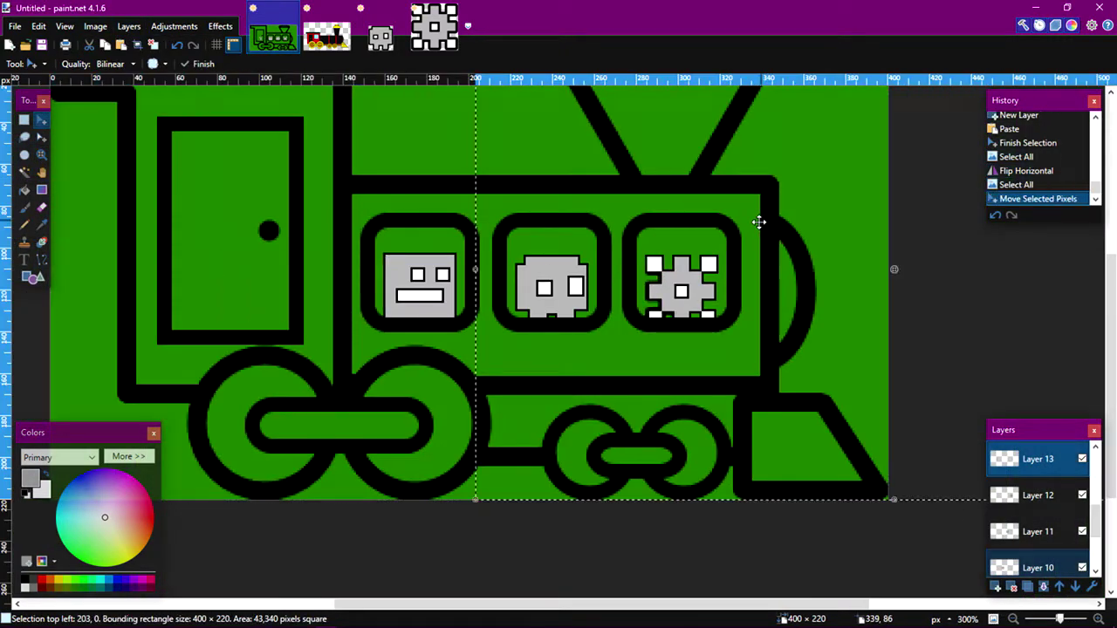
- Erase the overlapping old pixels around the gear's left half on the mirrored layer and on the layer below
scroll(686, 292, up, 8)
key(ctrl+a)
key(s)
mouse_move(480, 197)
mouse_down()
mouse_move(531, 228)
mouse_move(539, 335)
mouse_up()
key(Delete)
key(alt+Page_Down)
drag(480, 198, 548, 235)
key(Delete)
drag(481, 315, 548, 353)
key(Delete)
- Shift the gear's centre square to the right, refill the gap with grey, and merge the icon layers down into the train outline
drag(483, 347, 489, 389)
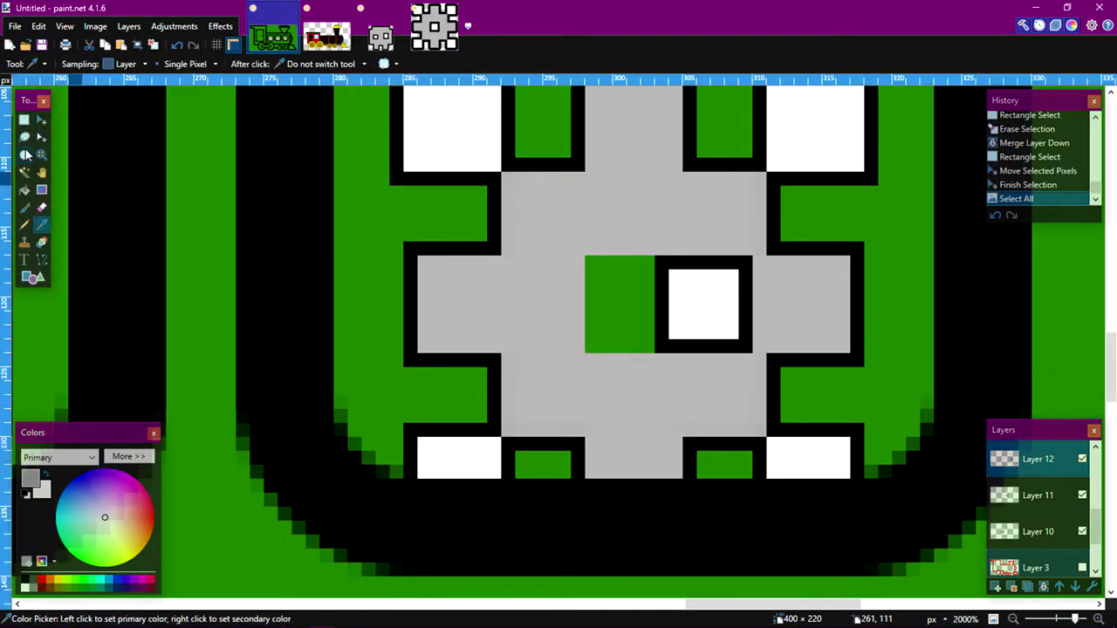
key(ctrl+minus)
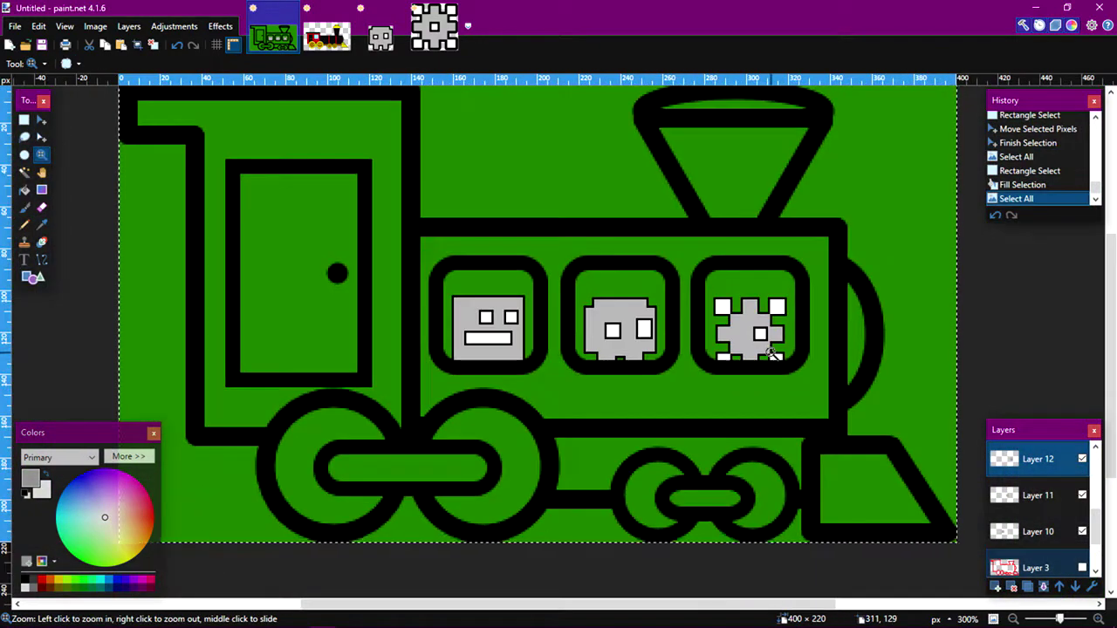
click(1044, 588)
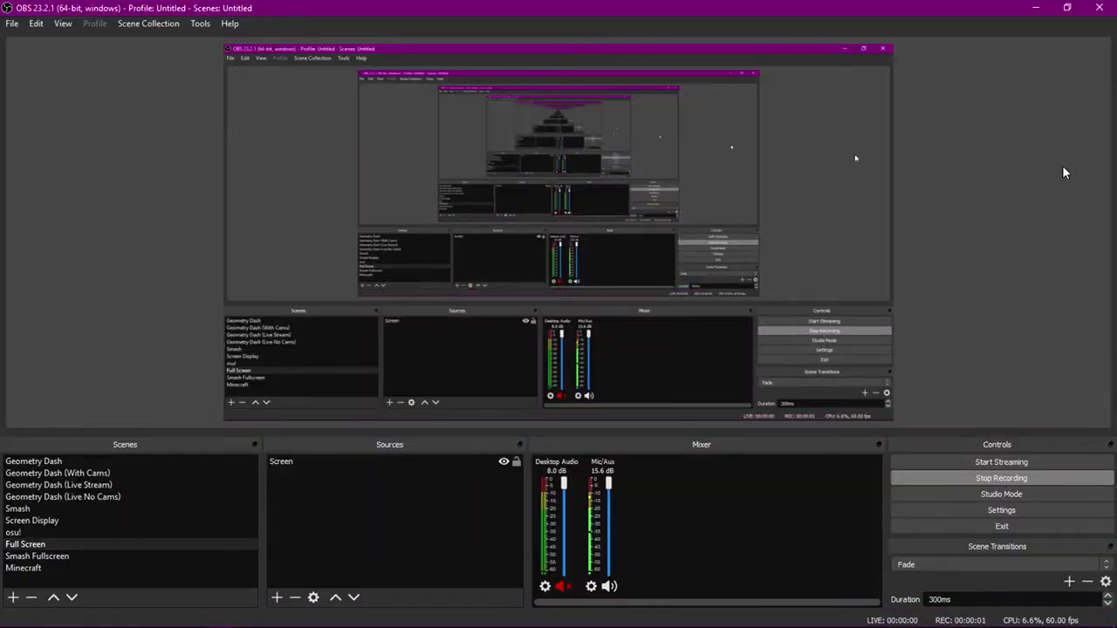
click(1038, 8)
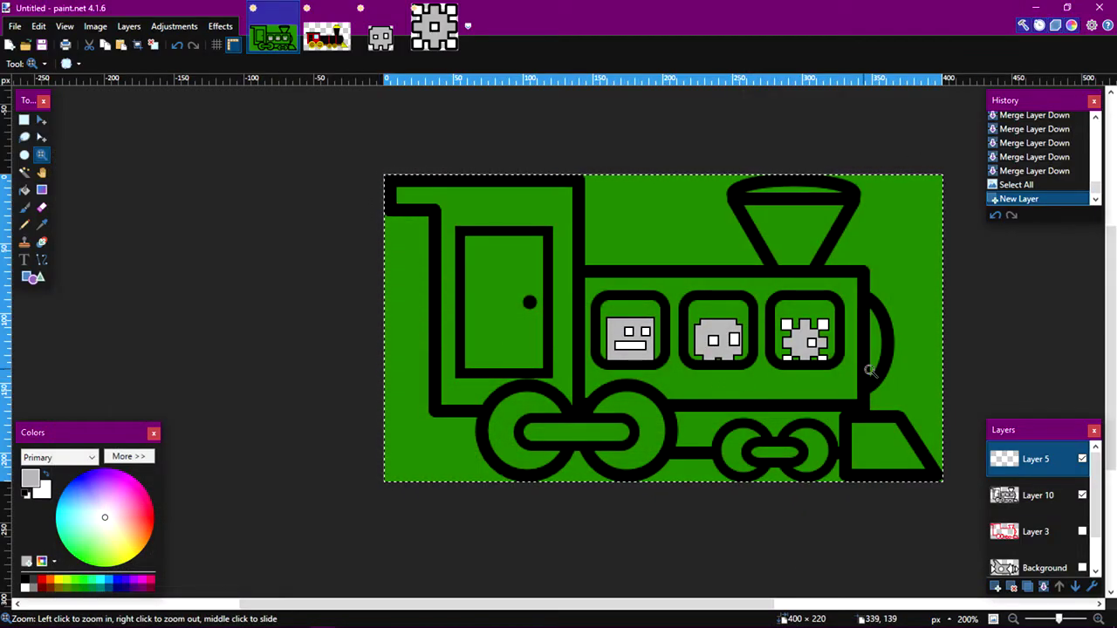
- Show the Background layer and select the cab's interior on Layer 10 using the Magic Wand with a tolerance of 70%
click(763, 345)
right_click(763, 346)
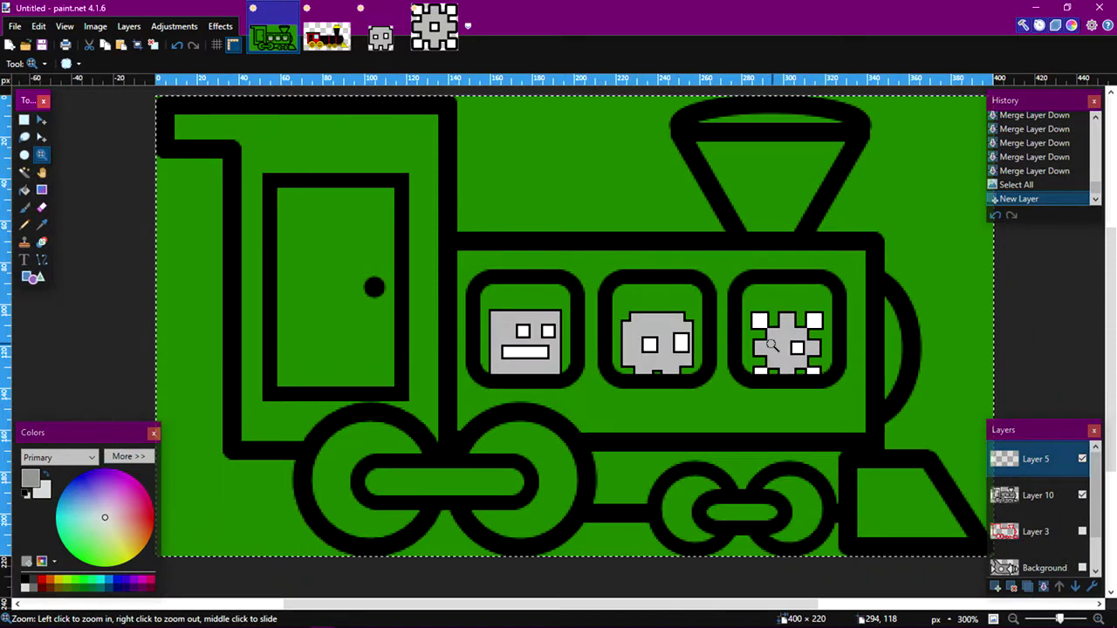
right_click(755, 331)
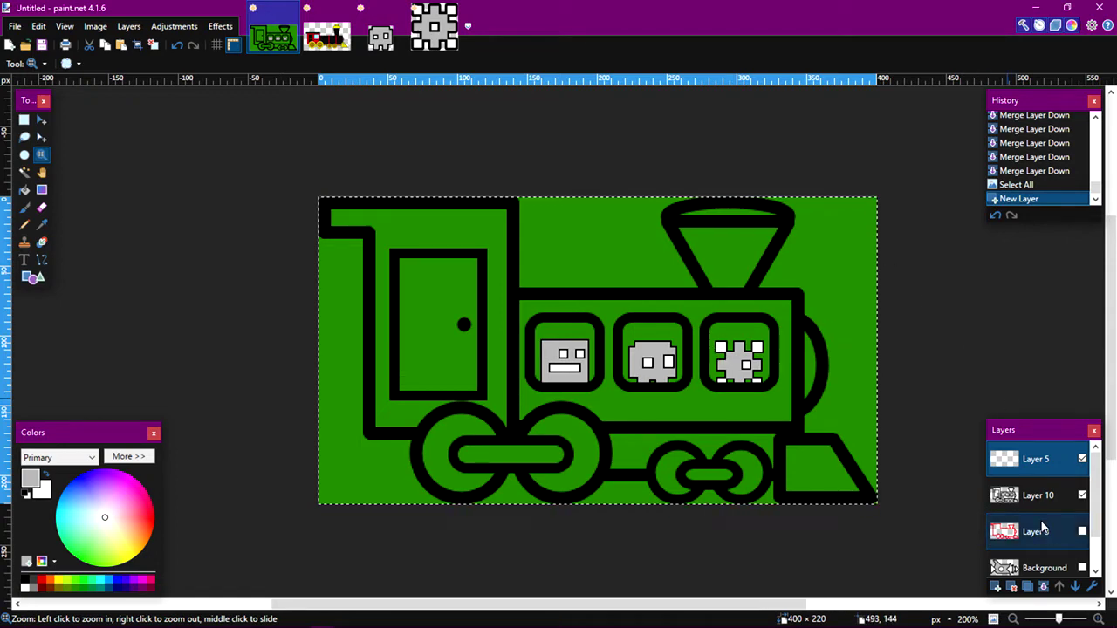
click(1082, 568)
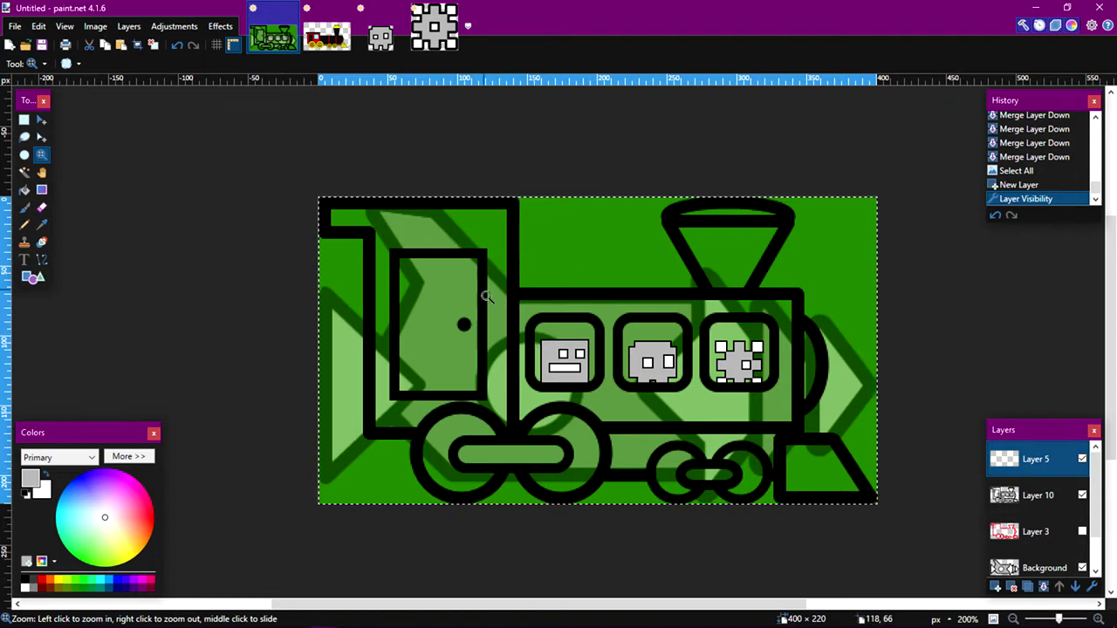
click(25, 172)
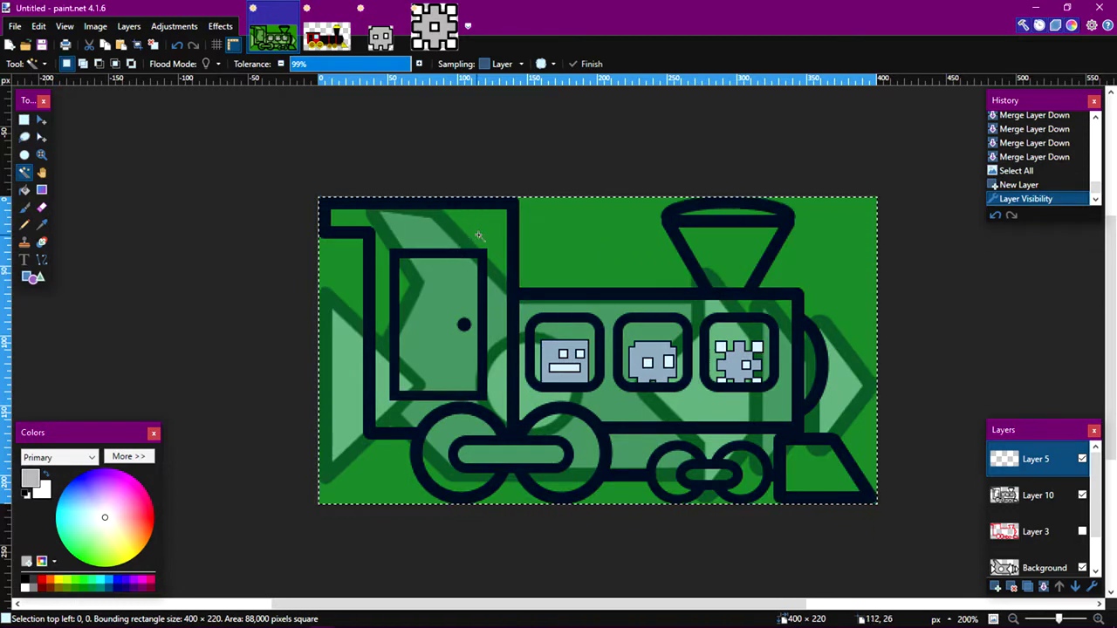
click(430, 232)
click(1033, 494)
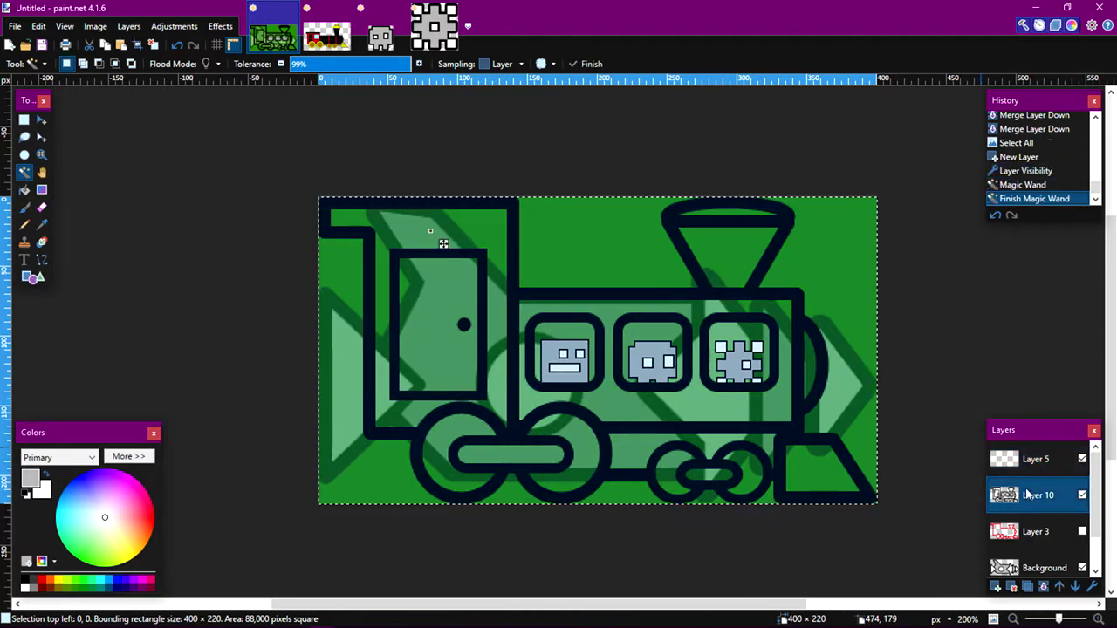
click(440, 229)
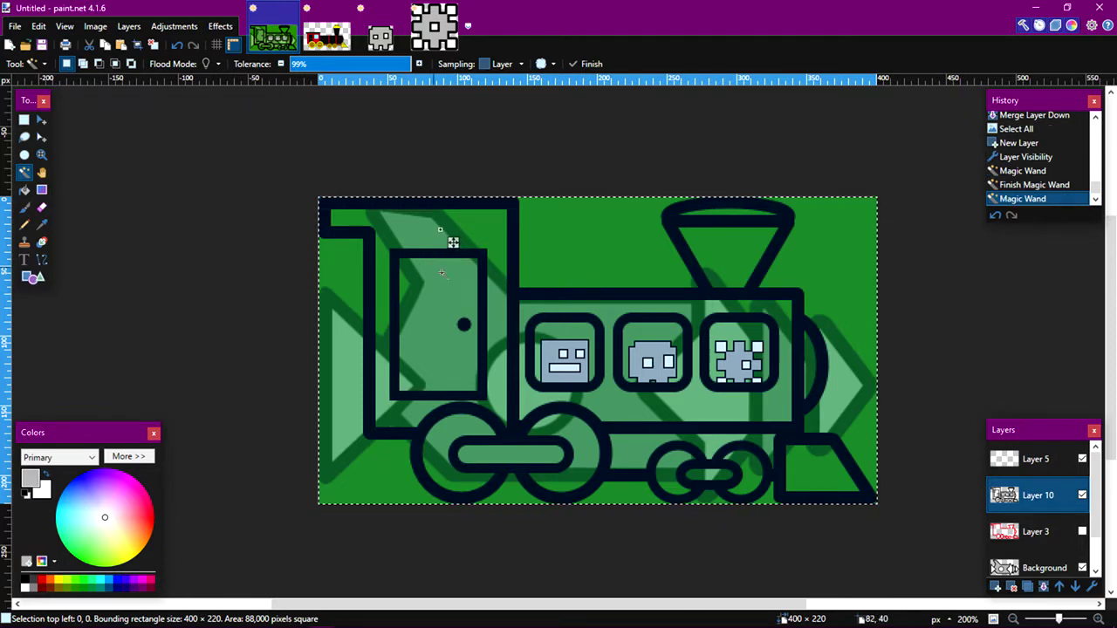
drag(353, 66, 378, 67)
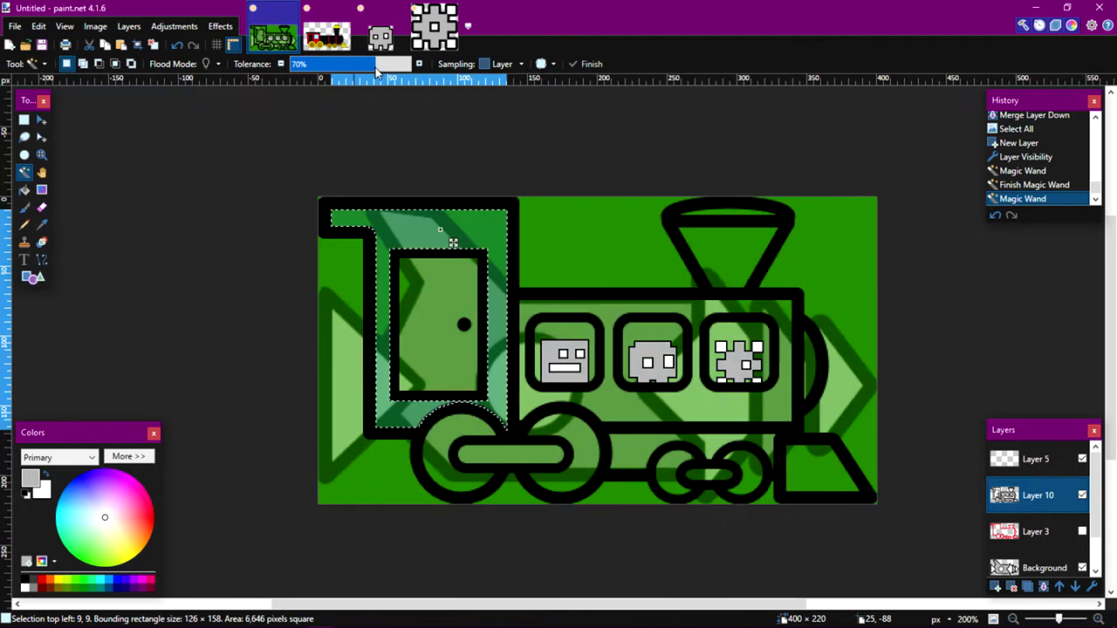
- Select the interiors of the boiler, funnel, funnel rim, cab and both wheel rods together, and move Layer 10 above Layer 5
click(663, 311)
click(731, 302)
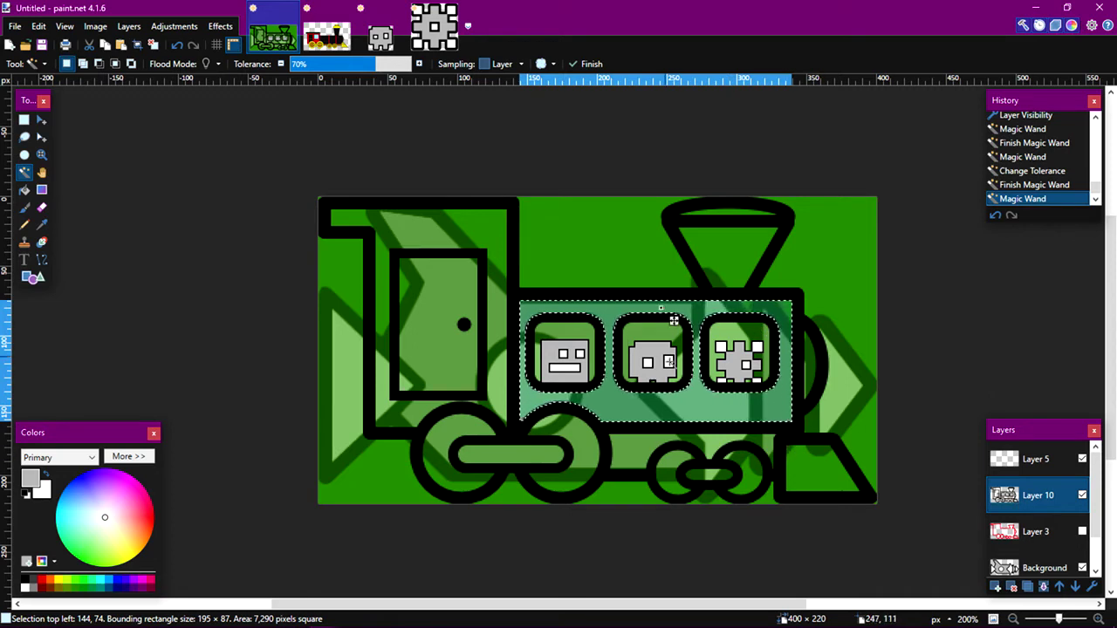
ctrl+click(819, 477)
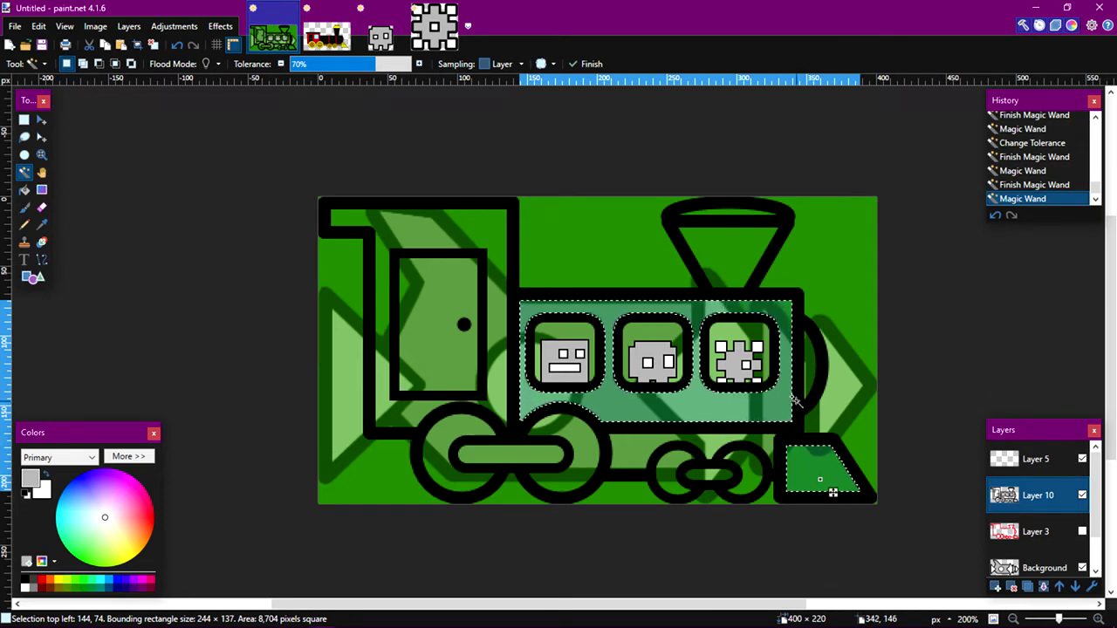
key(ctrl+z)
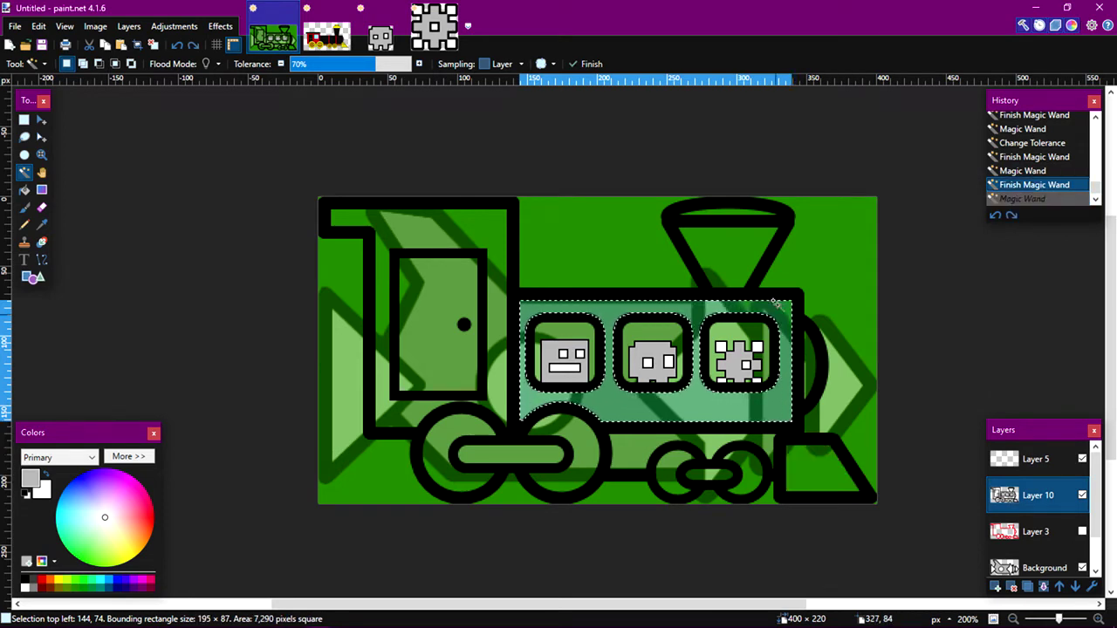
ctrl+click(721, 260)
ctrl+click(733, 212)
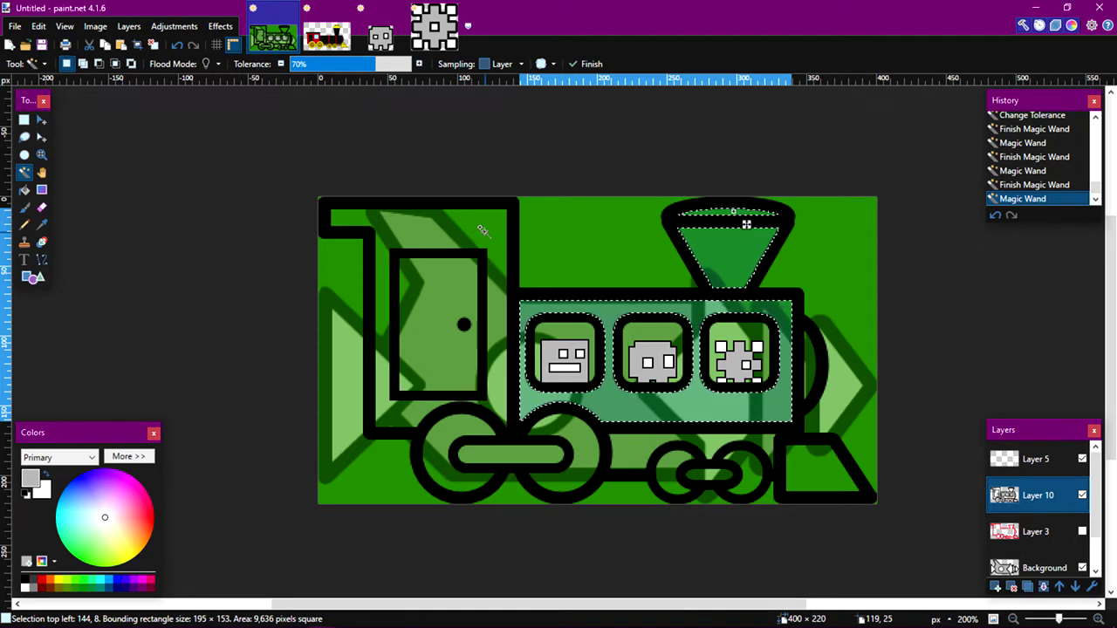
ctrl+click(440, 222)
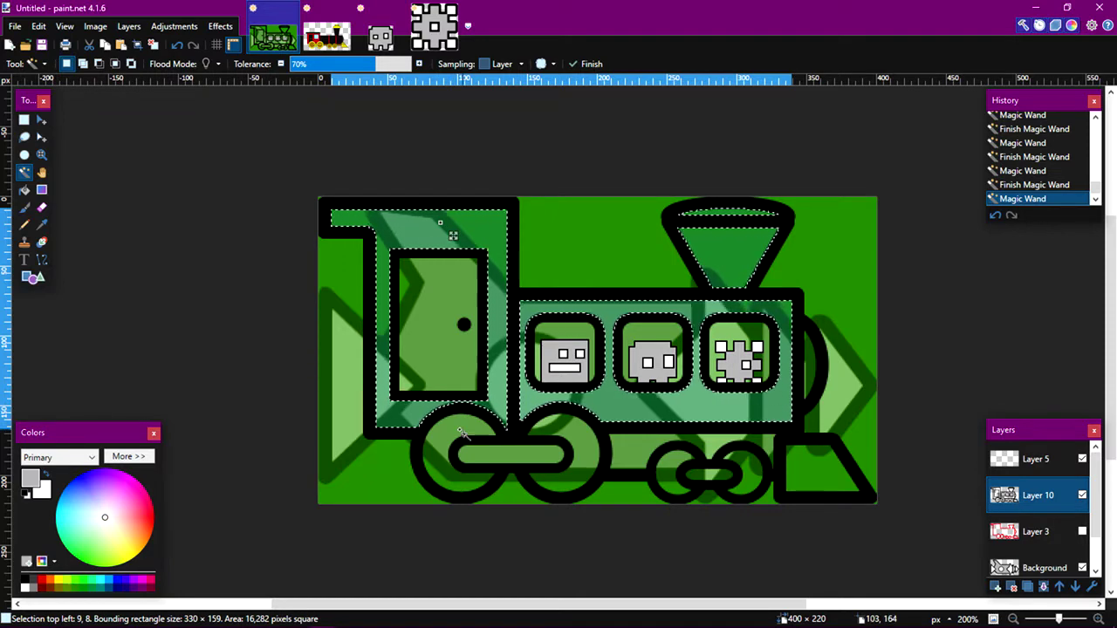
ctrl+click(506, 458)
ctrl+click(716, 474)
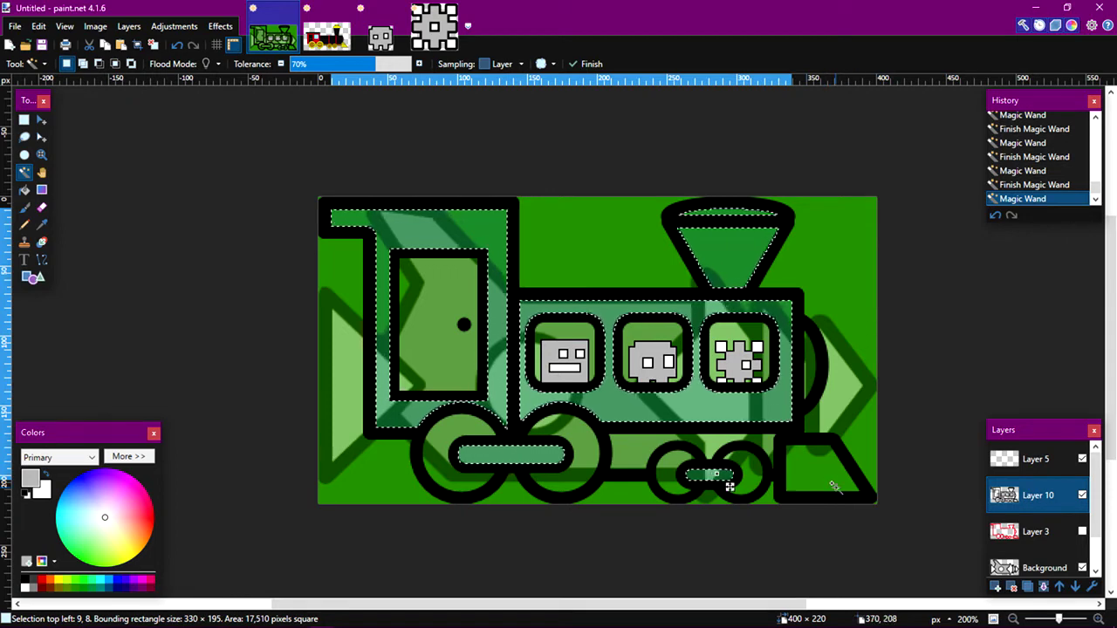
drag(1030, 467, 1035, 499)
click(1026, 469)
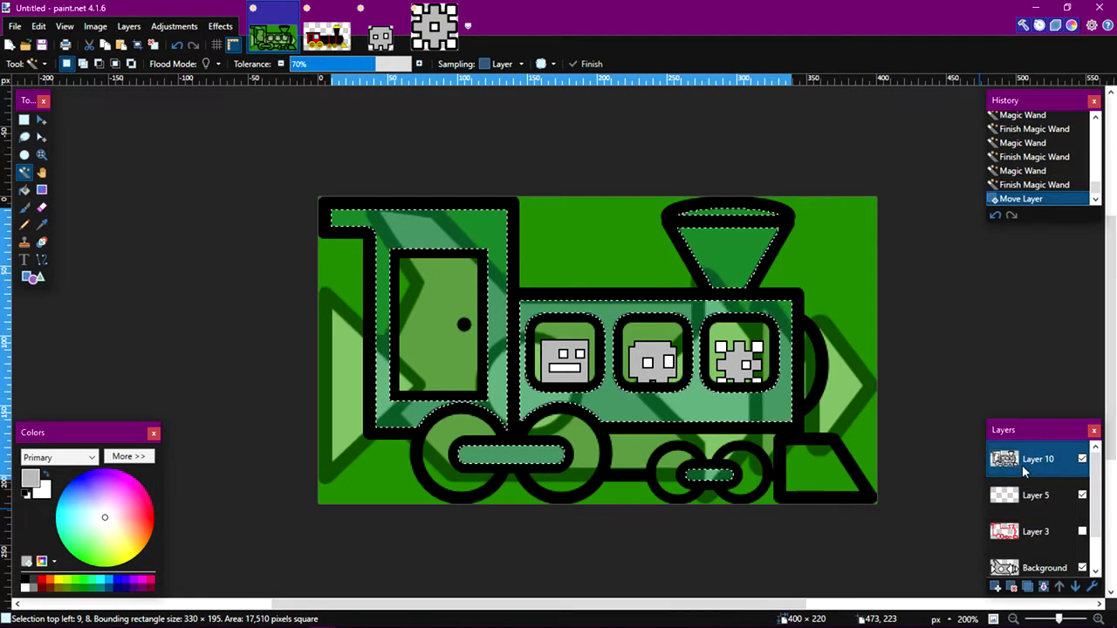
- Try filling the selected train areas with white on Layer 10
key(BackSpace)
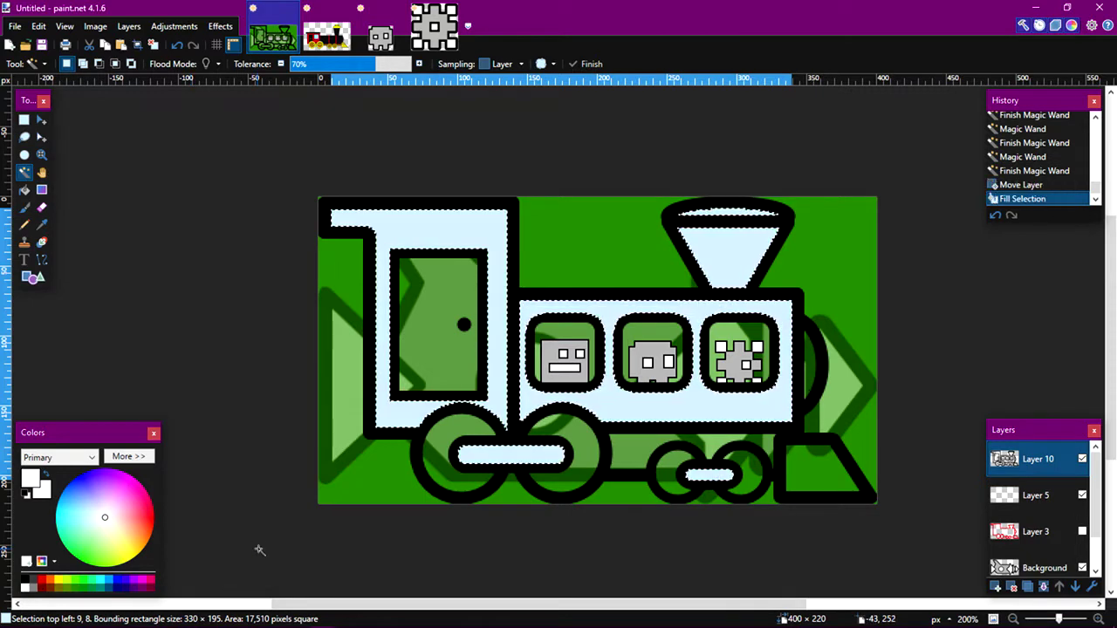
key(ctrl+a)
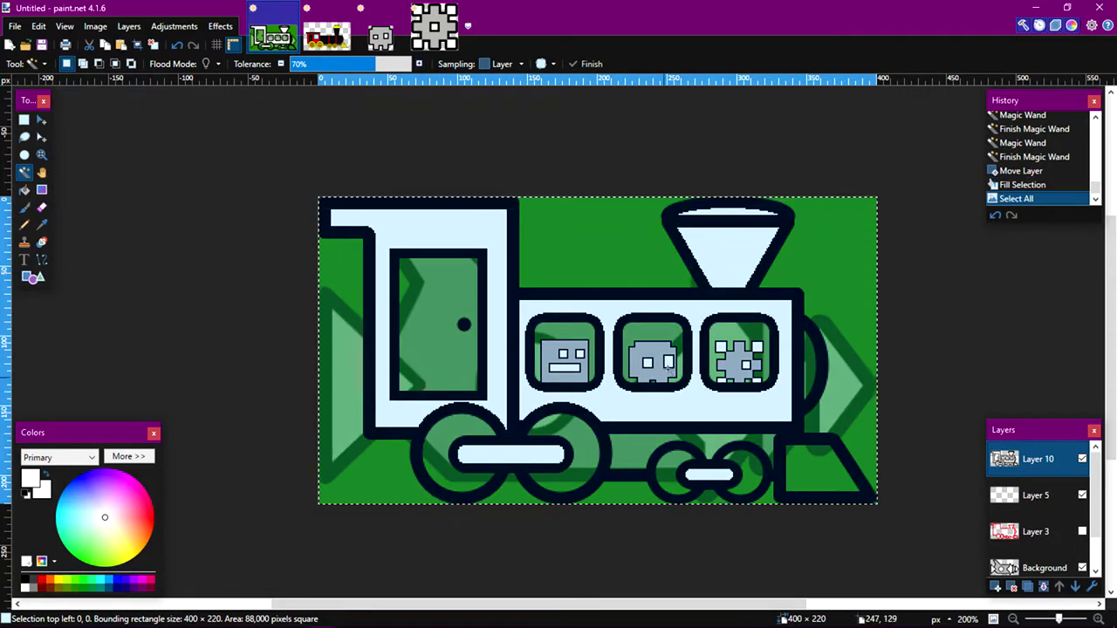
key(ctrl+z)
key(ctrl+z)
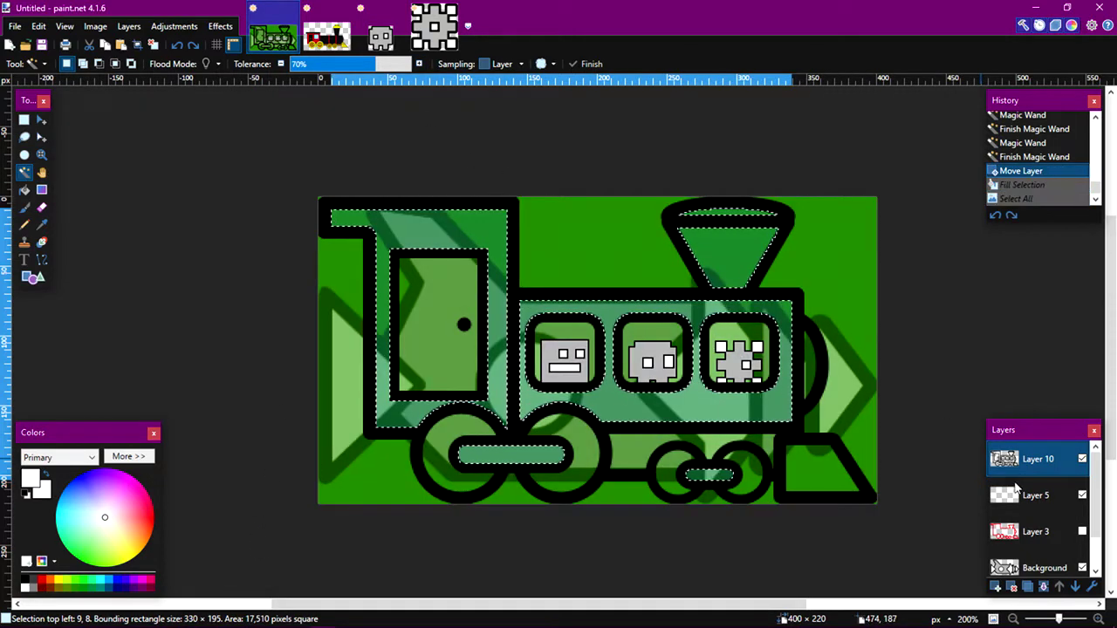
- Fill the selected train areas with white on Layer 5 and clear the selection
key(alt+Page_Down)
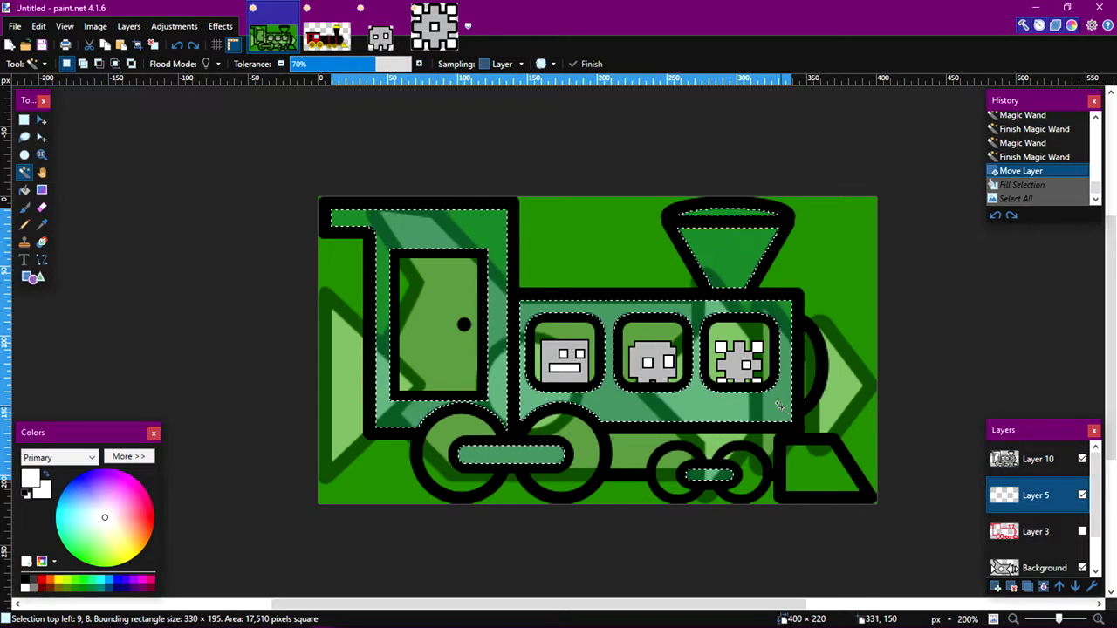
key(BackSpace)
key(ctrl+d)
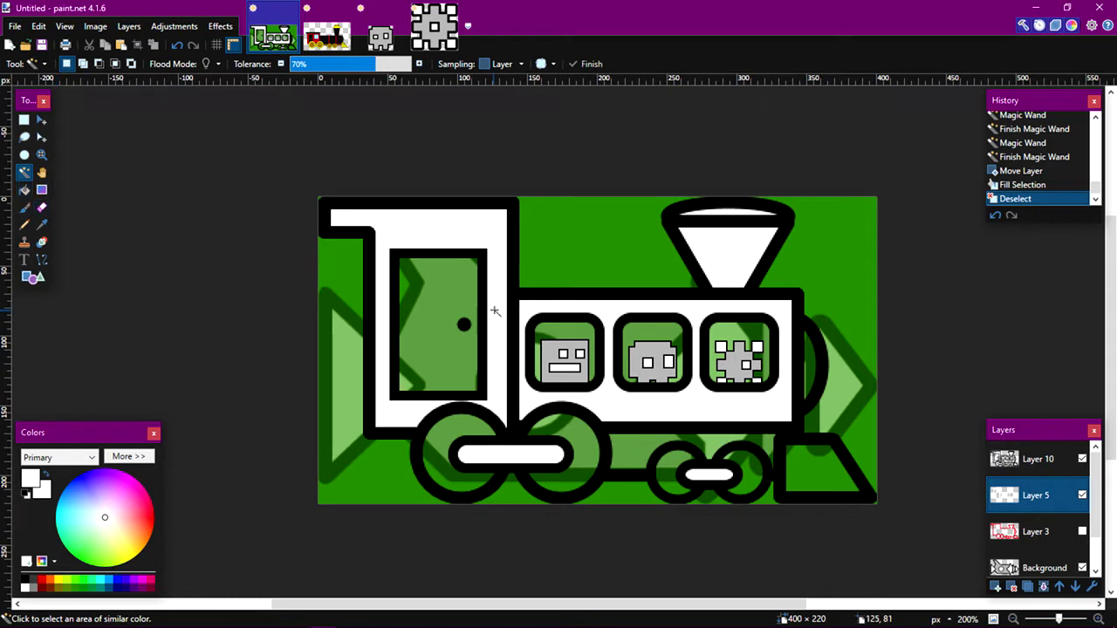
- Examine the edges of the cab's white fill against its black outline up close
key(z)
drag(498, 269, 314, 222)
right_click(411, 247)
right_click(421, 251)
right_click(420, 251)
right_click(418, 251)
right_click(418, 252)
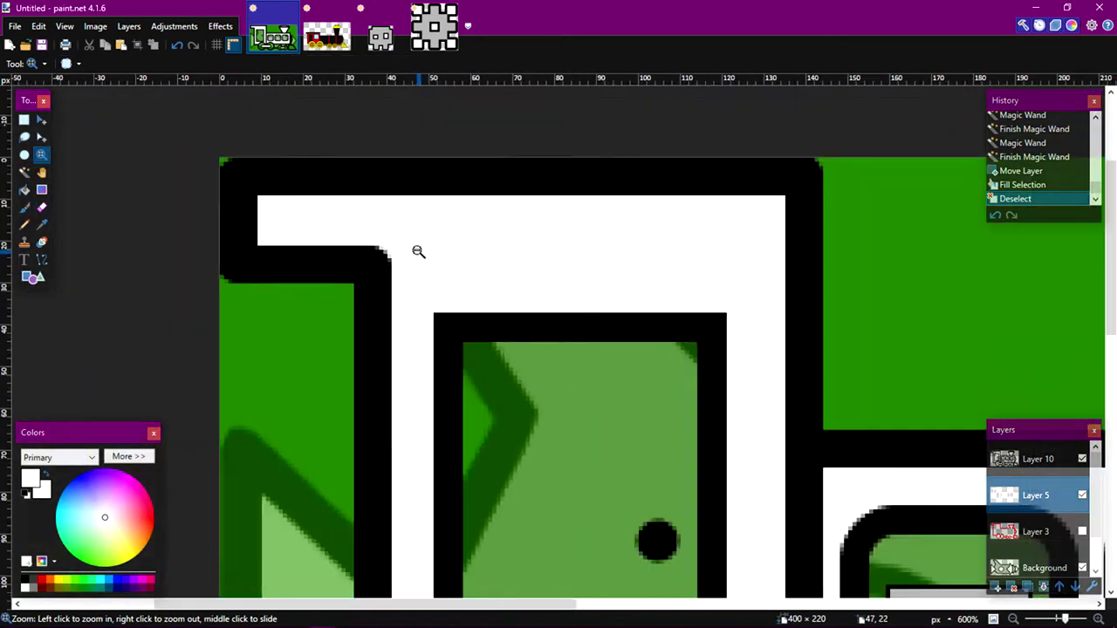
right_click(418, 251)
right_click(418, 252)
right_click(418, 251)
right_click(418, 252)
right_click(418, 252)
drag(547, 336, 525, 331)
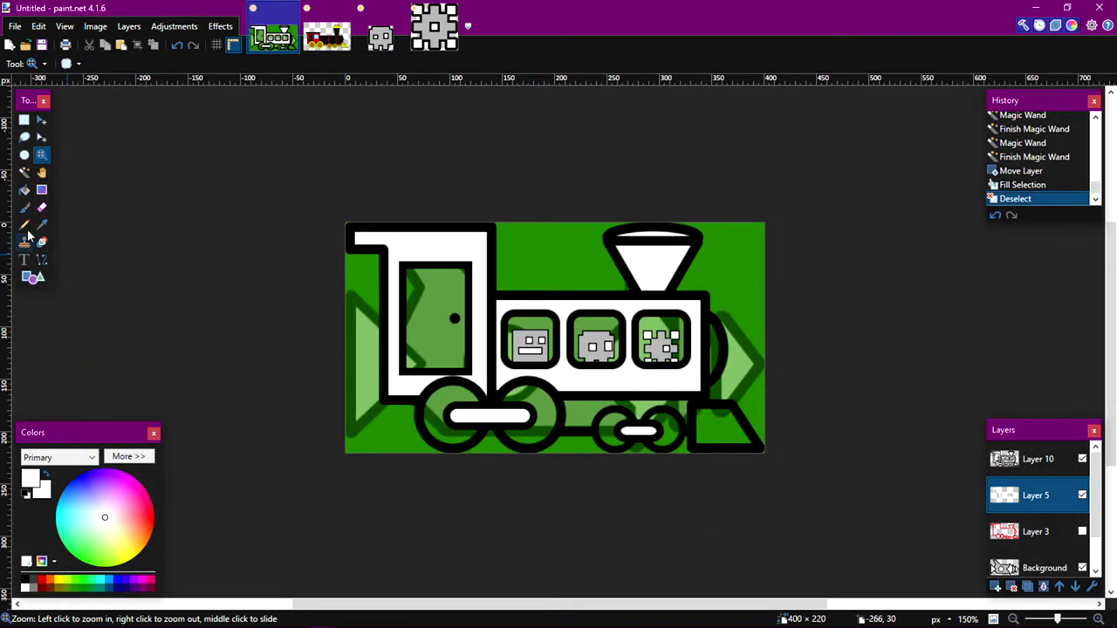
- Try filling the cab's white interior with grey
click(26, 174)
click(476, 252)
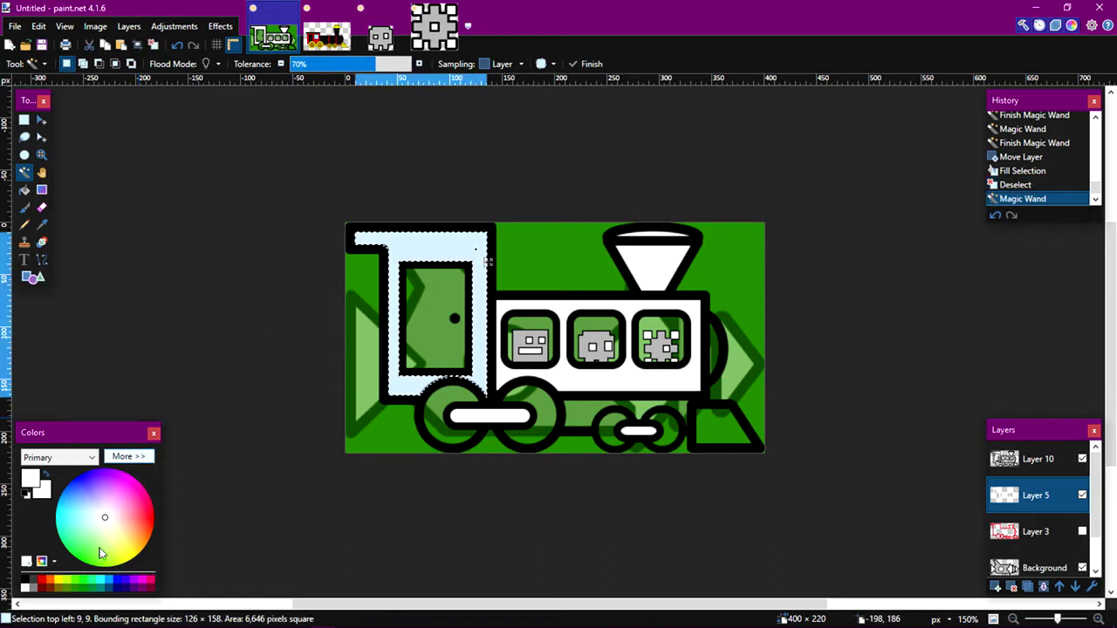
key(BackSpace)
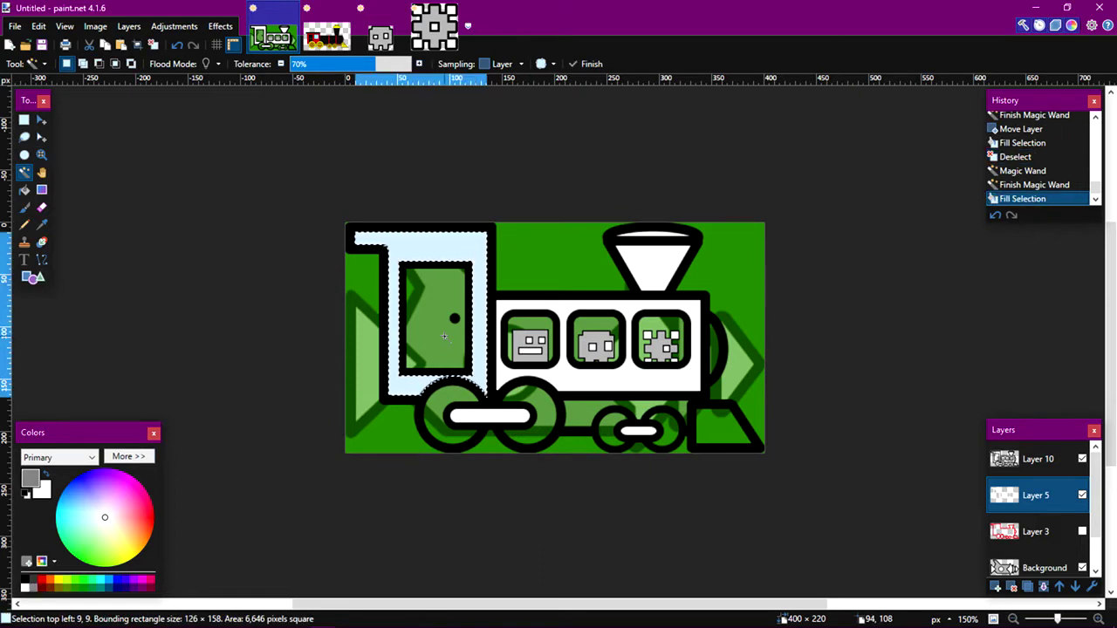
key(ctrl+a)
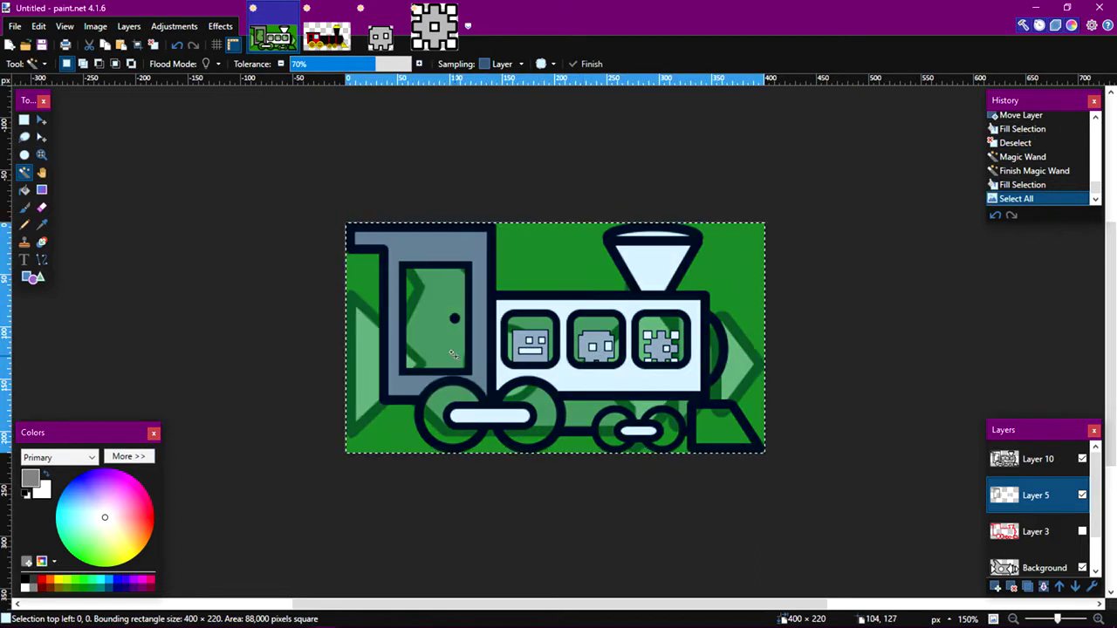
key(ctrl+z)
key(ctrl+z)
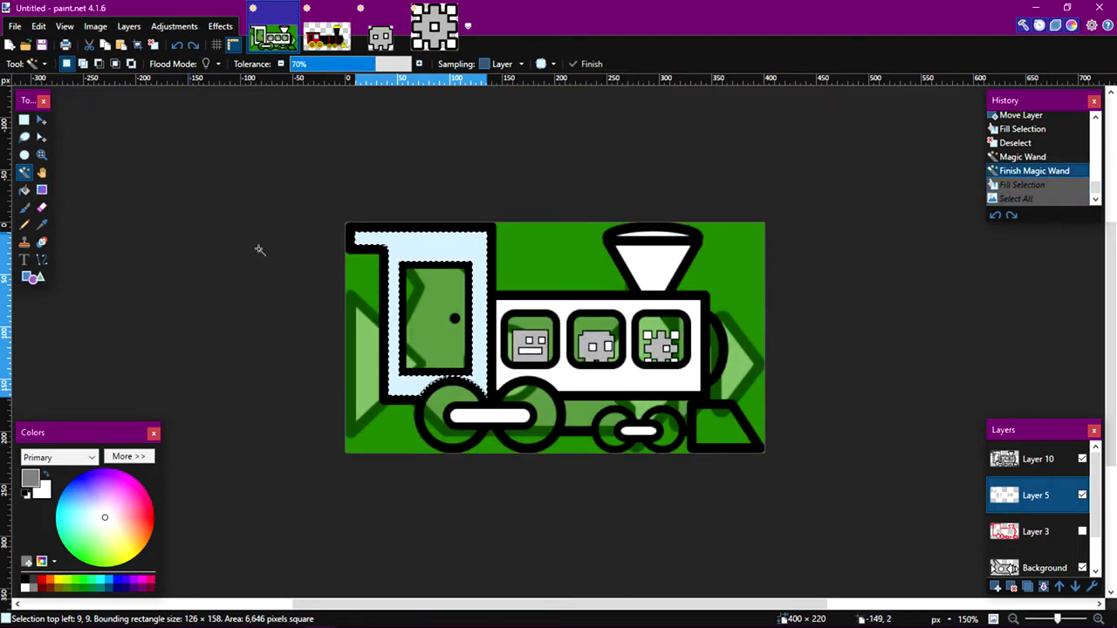
- Select the white boiler body around the three windows and fill it with grey
click(538, 306)
key(BackSpace)
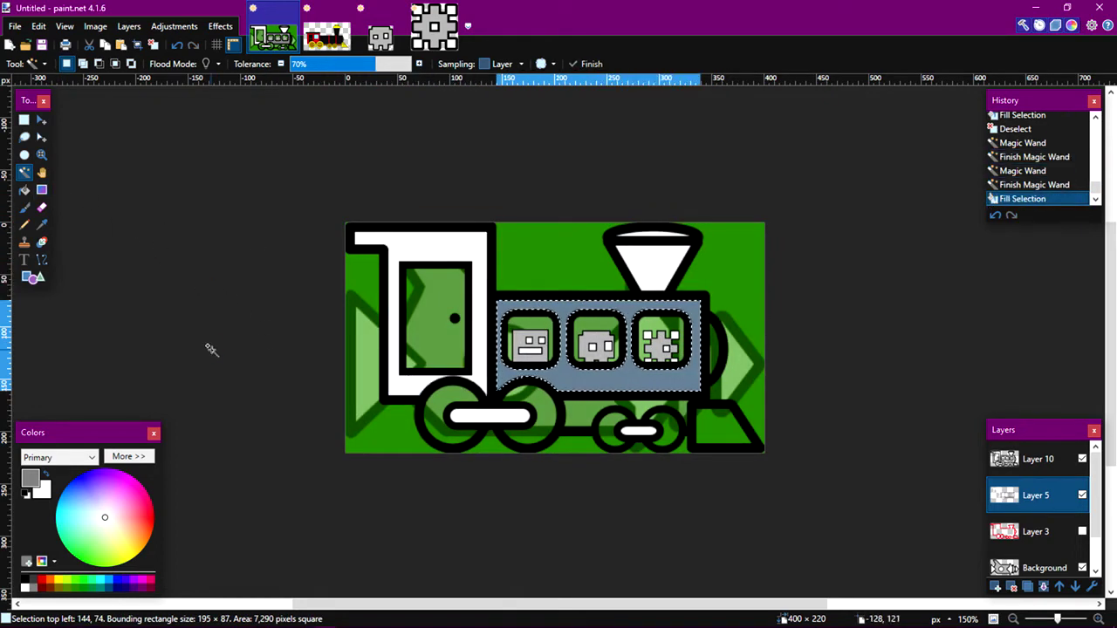
key(ctrl+a)
key(z)
click(560, 388)
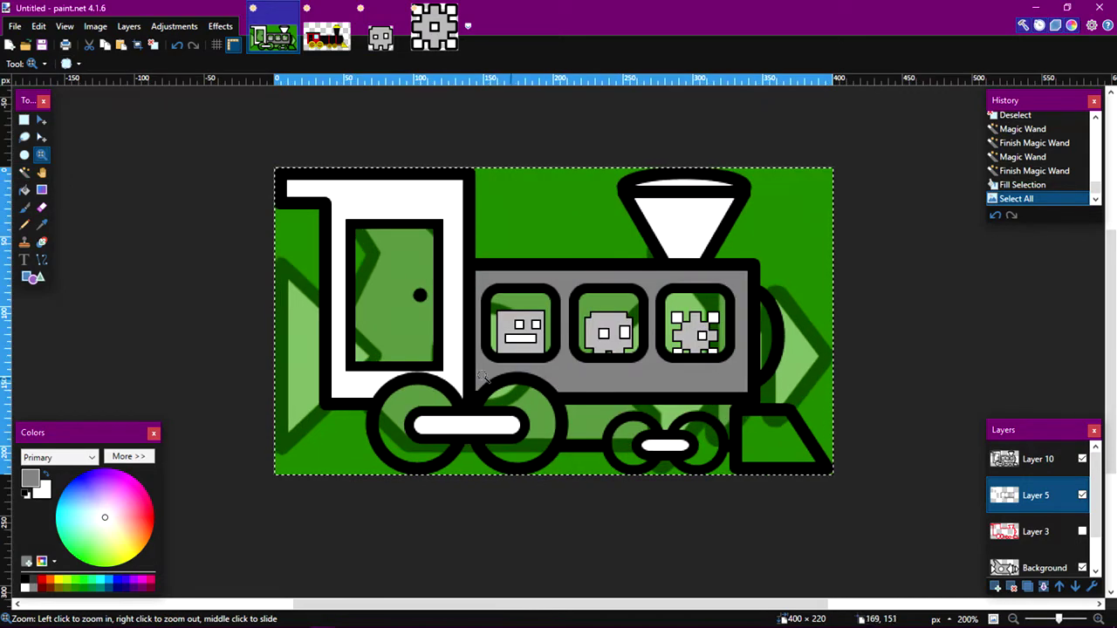
- Select the thin white area inside the funnel's rim and fill it with dark grey
click(25, 172)
click(665, 219)
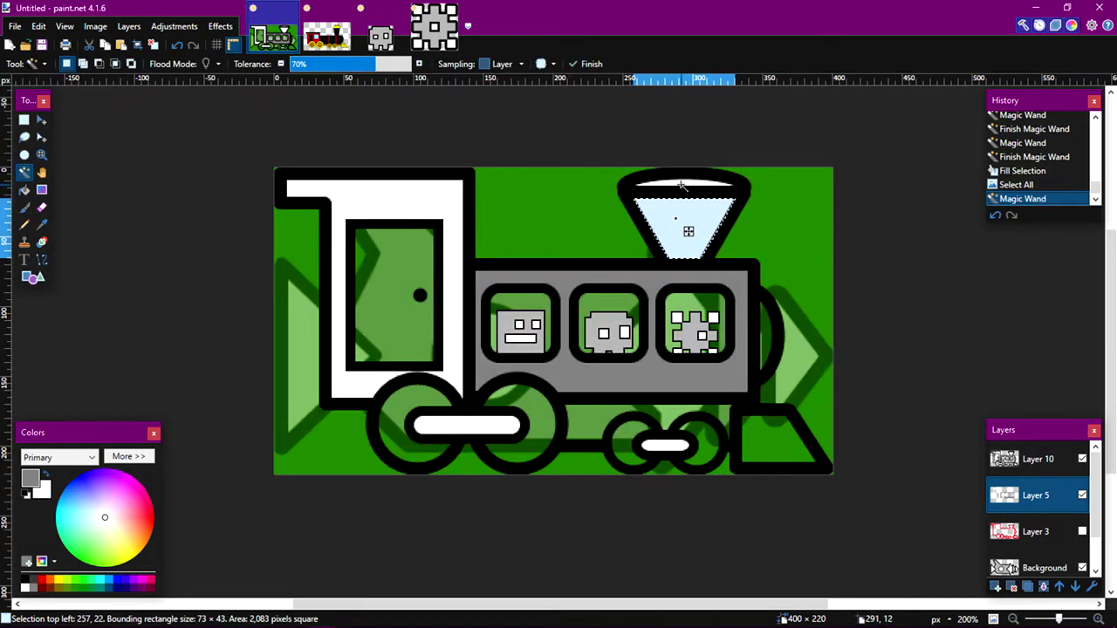
click(681, 183)
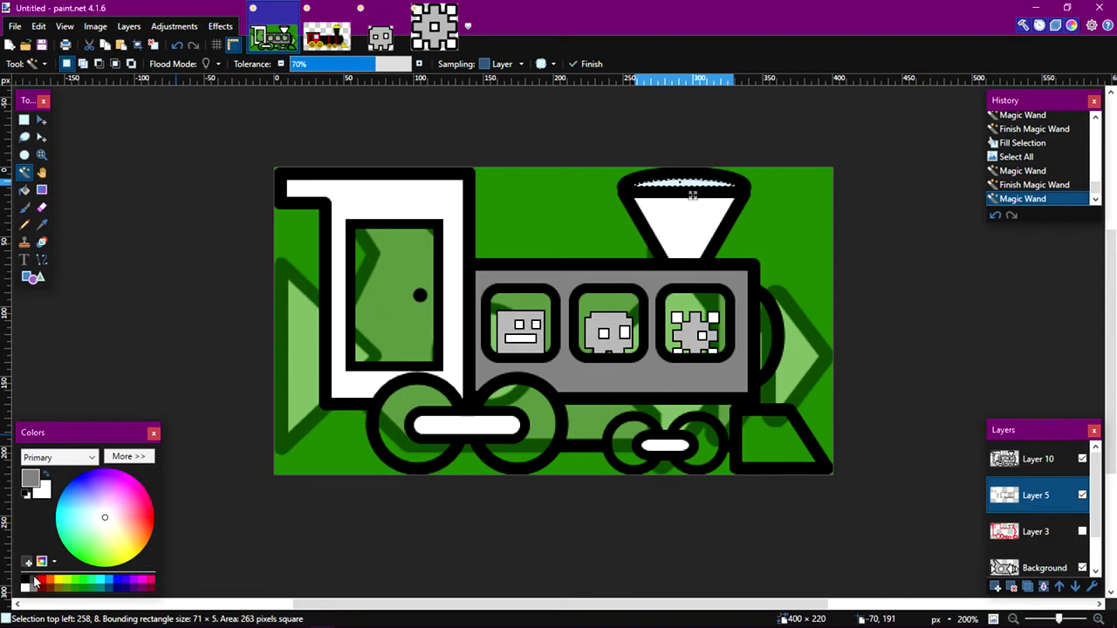
key(BackSpace)
key(ctrl+a)
key(z)
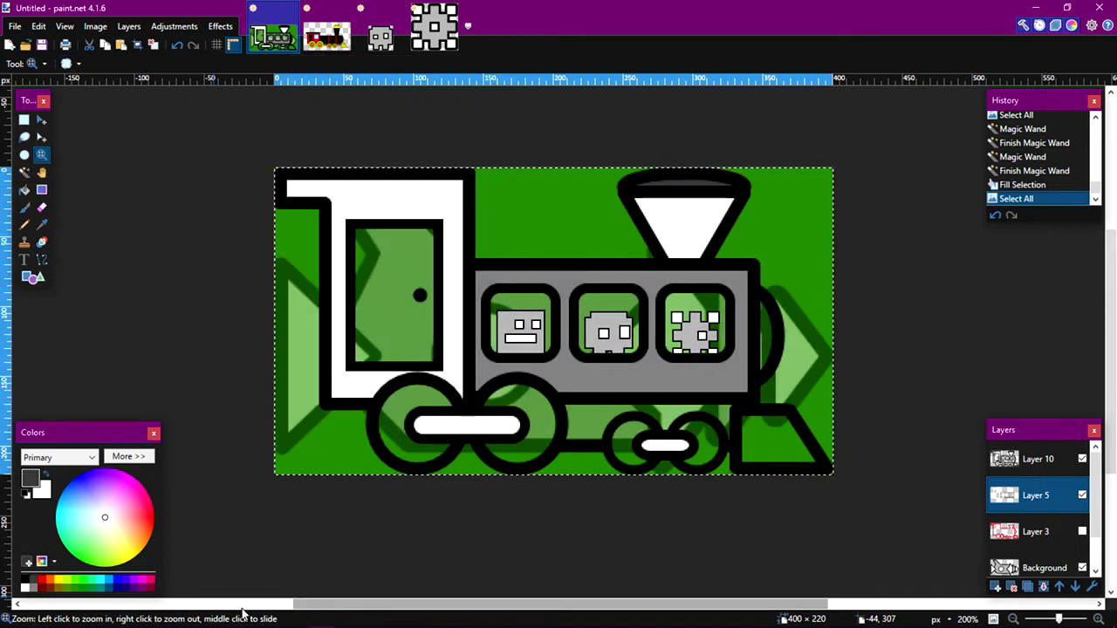
- Select the interior of the cab door from its outline on Layer 10 and make Layer 5 active
right_click(503, 347)
right_click(492, 425)
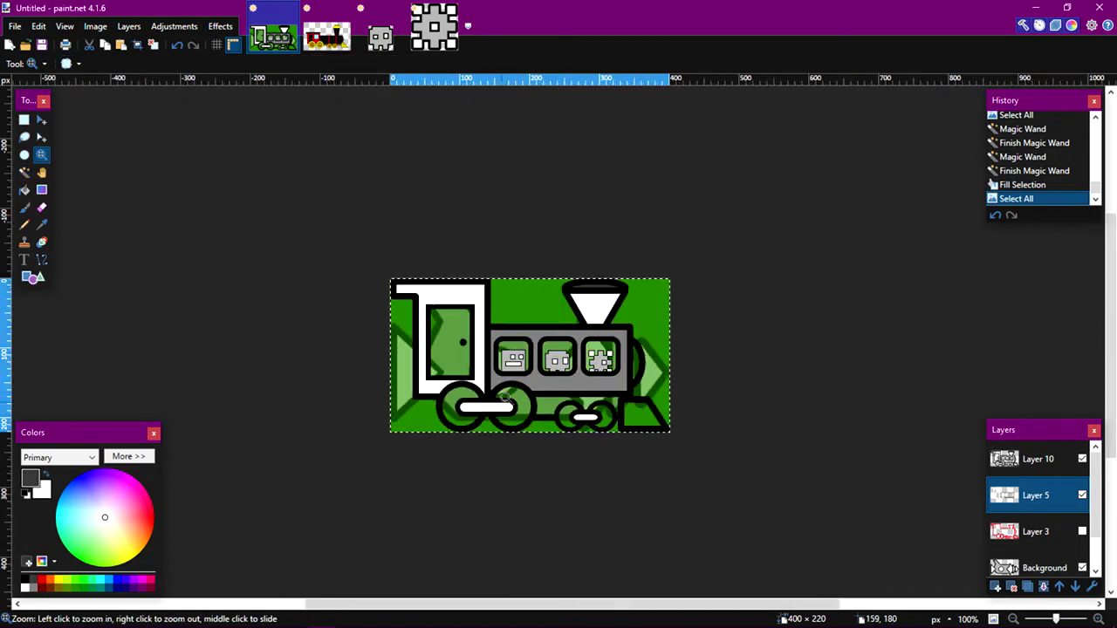
click(476, 410)
click(428, 389)
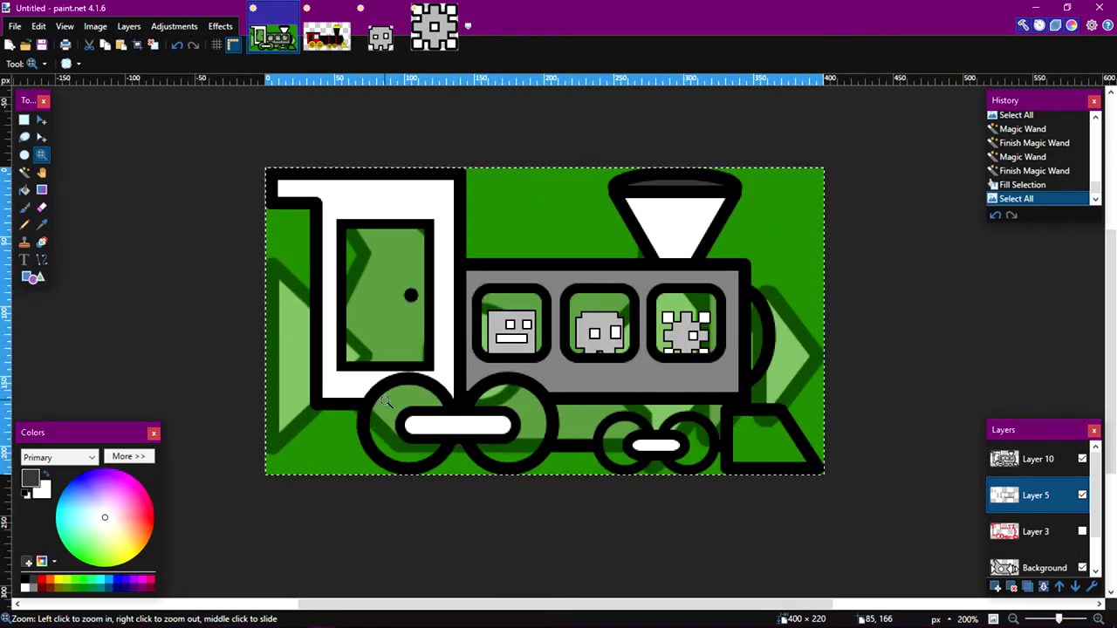
click(25, 172)
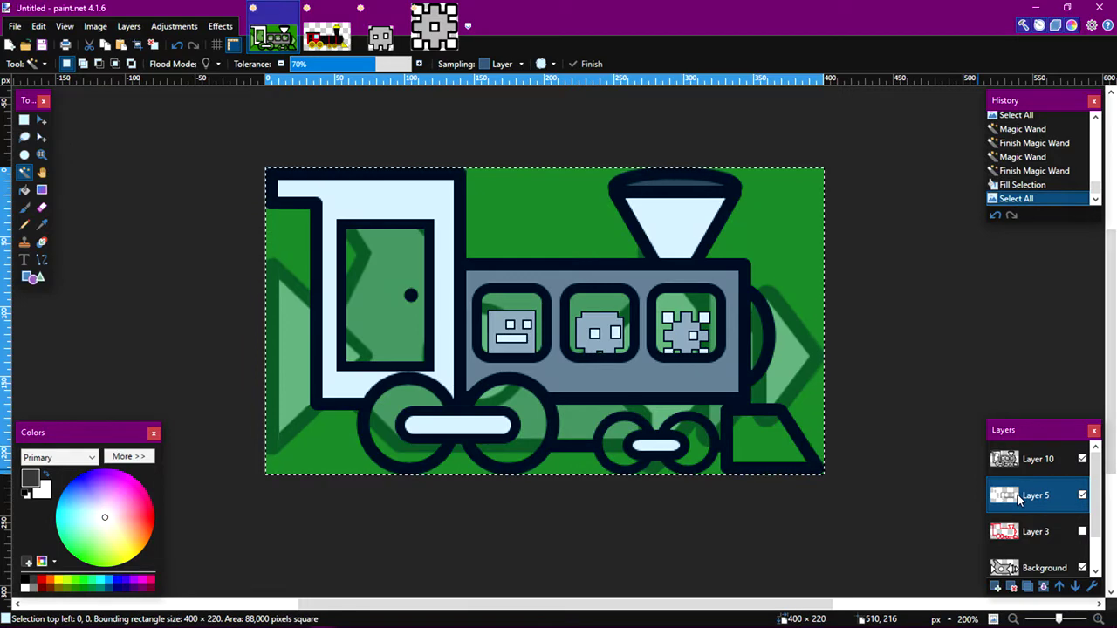
click(1035, 460)
click(365, 258)
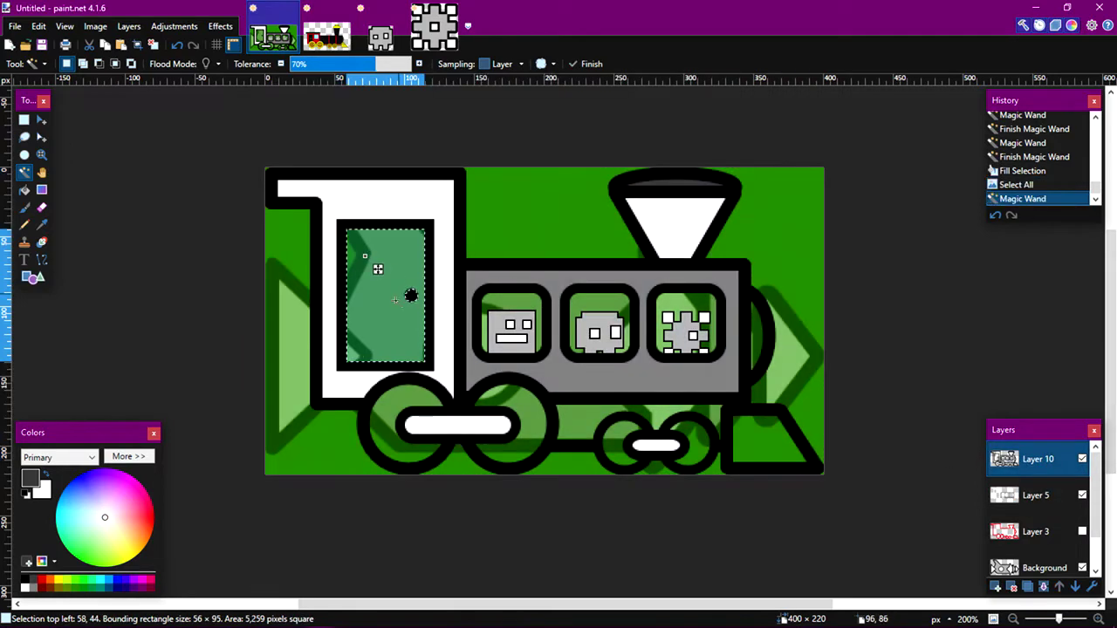
click(1036, 495)
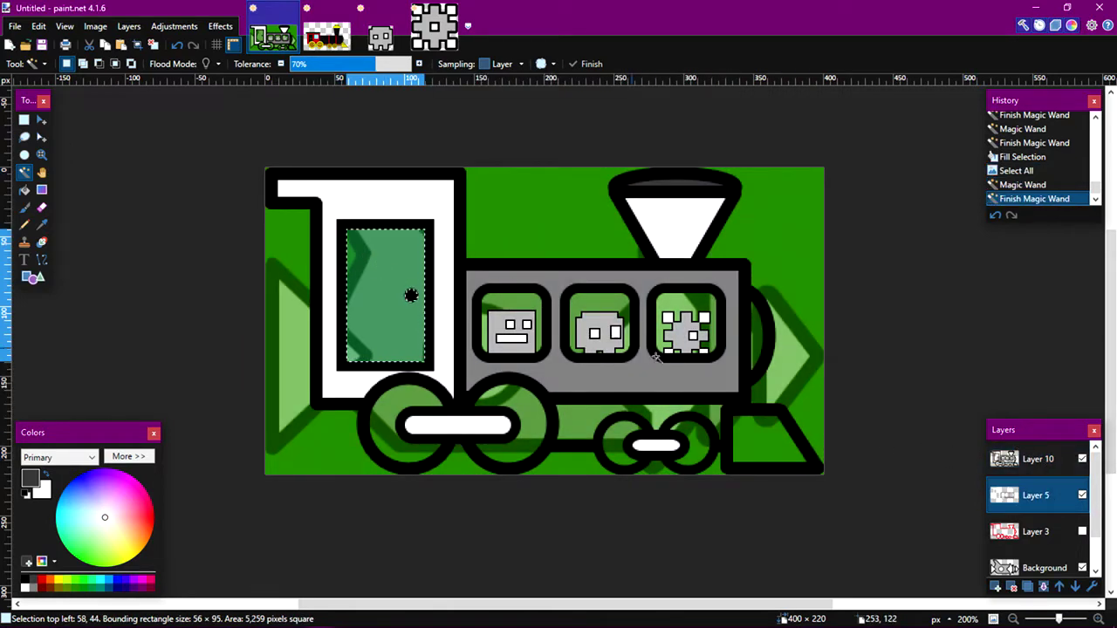
- Reorder the layers so that Layer 10 is on top, followed by Layer 5, Background and Layer 3
drag(1003, 568, 1005, 451)
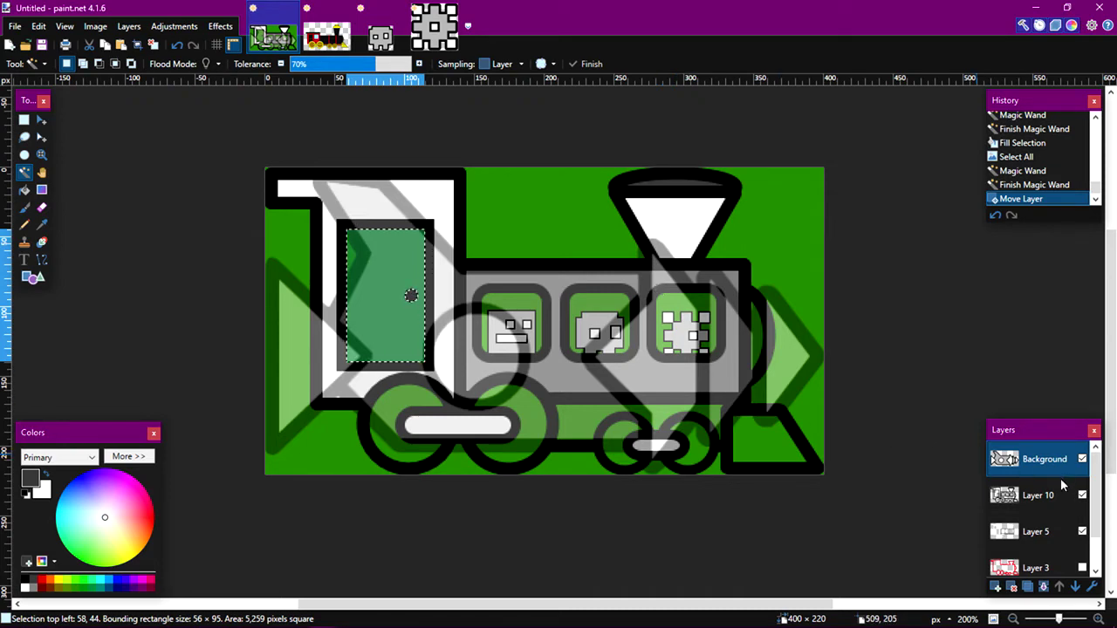
drag(1046, 500, 1041, 465)
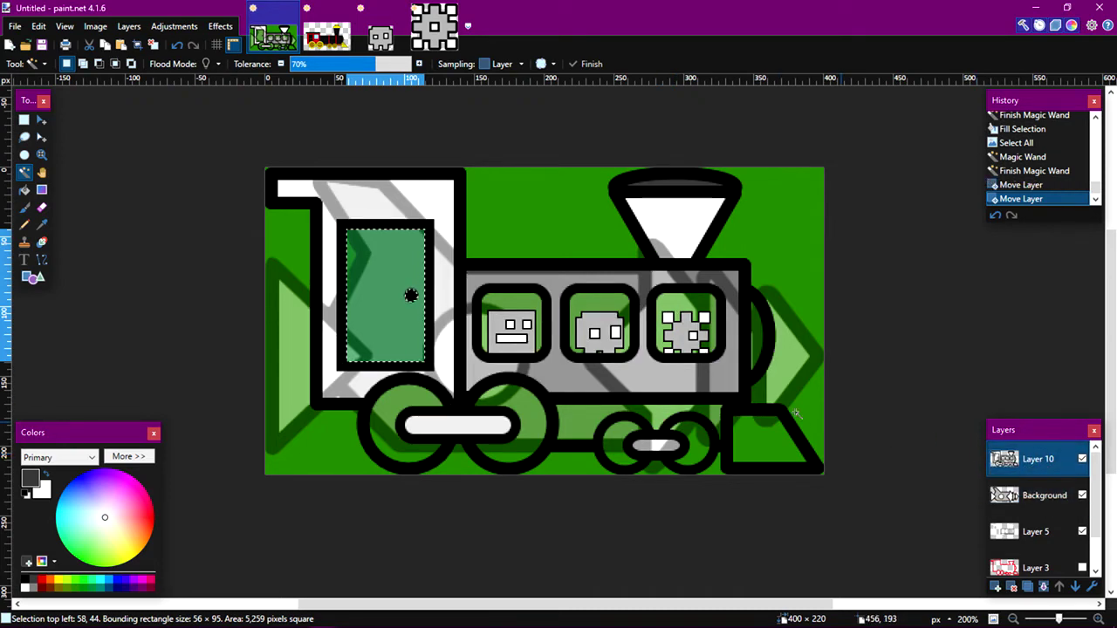
key(BackSpace)
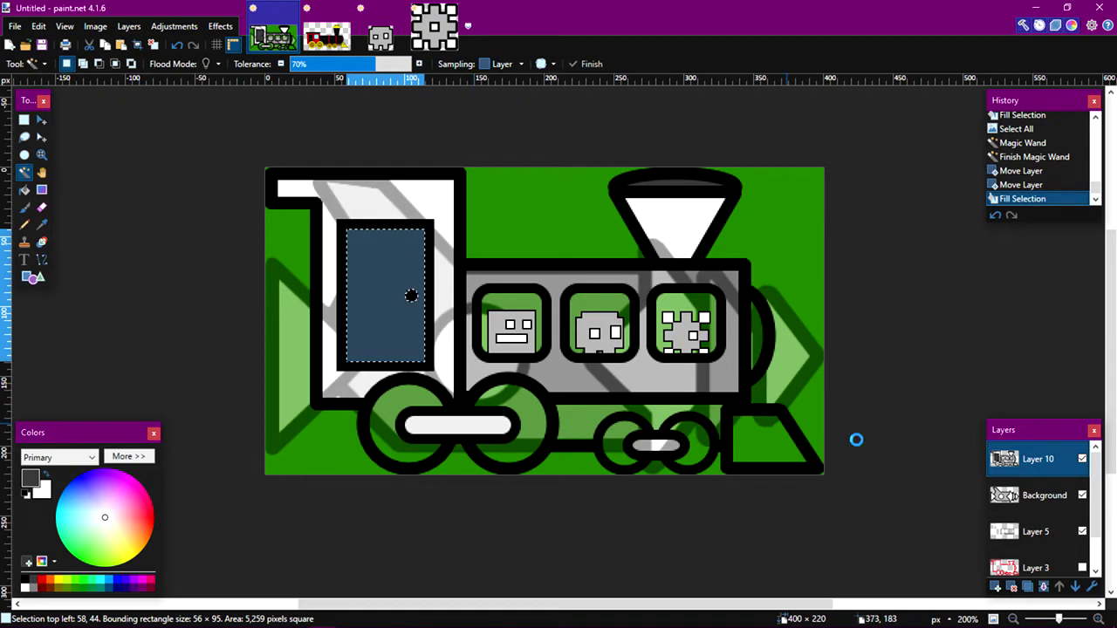
key(ctrl+z)
click(1008, 498)
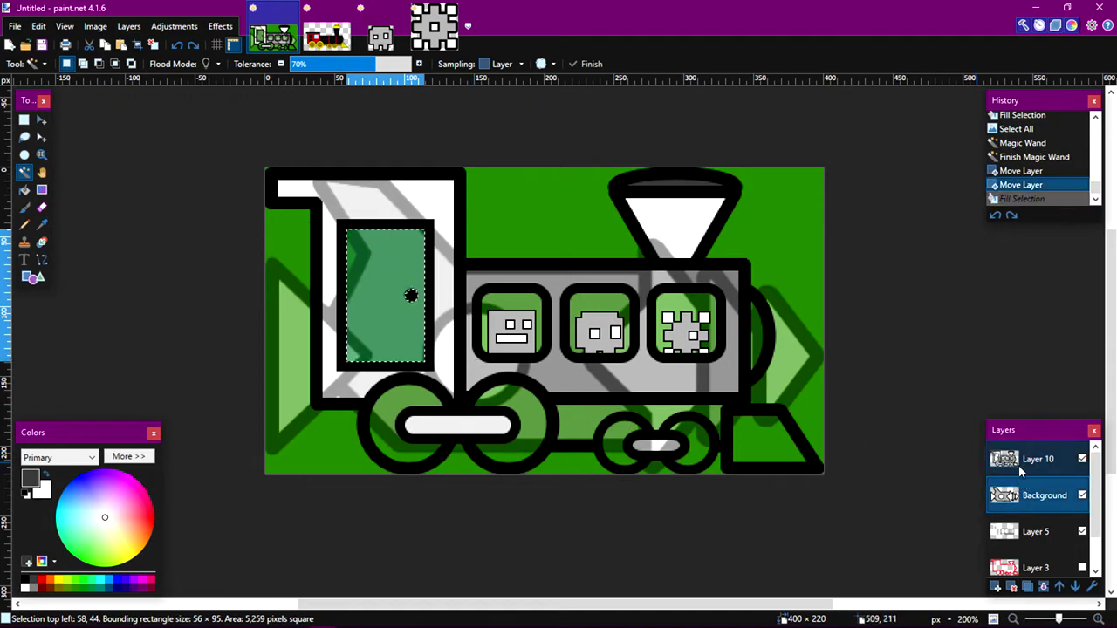
click(1015, 541)
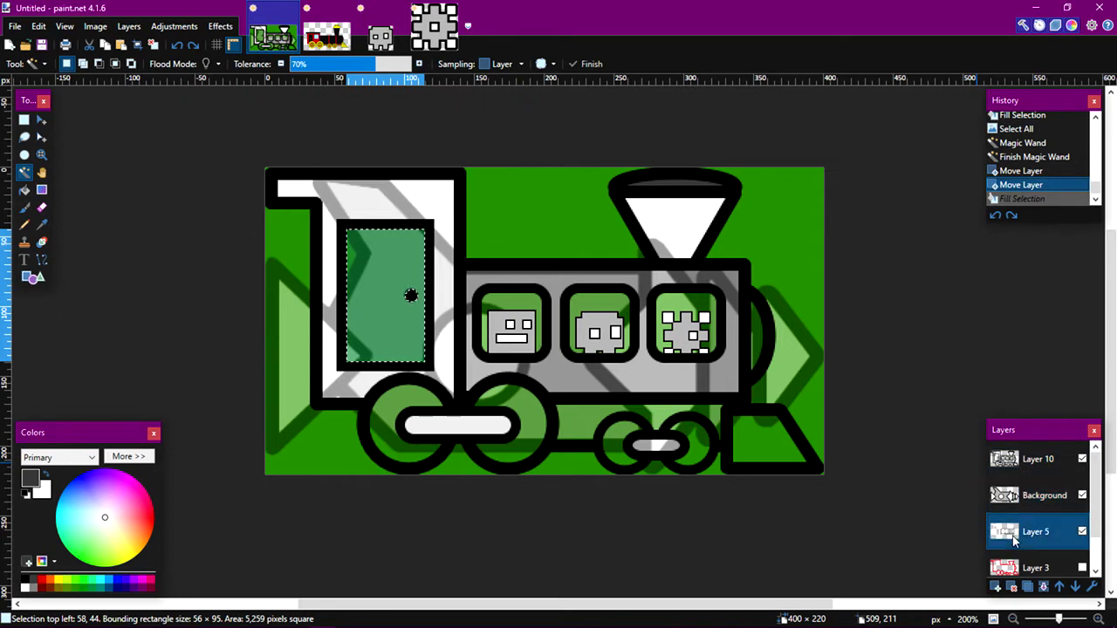
drag(1014, 541, 1014, 505)
- Fill the selected door interior with dark grey on Layer 5 and release the selection
key(BackSpace)
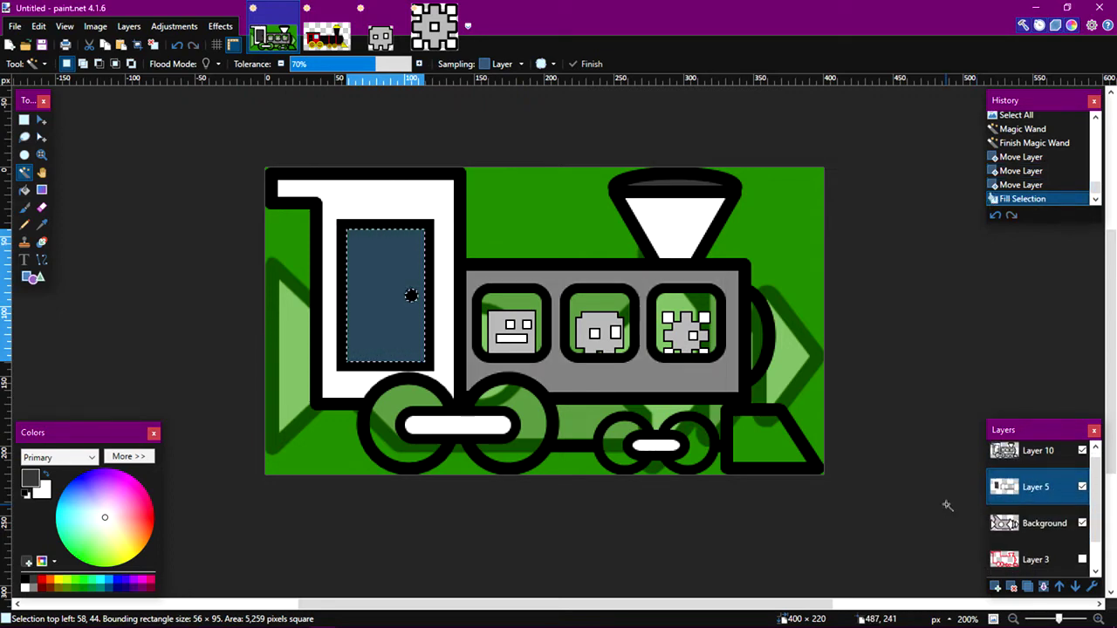
key(ctrl+a)
key(z)
click(511, 377)
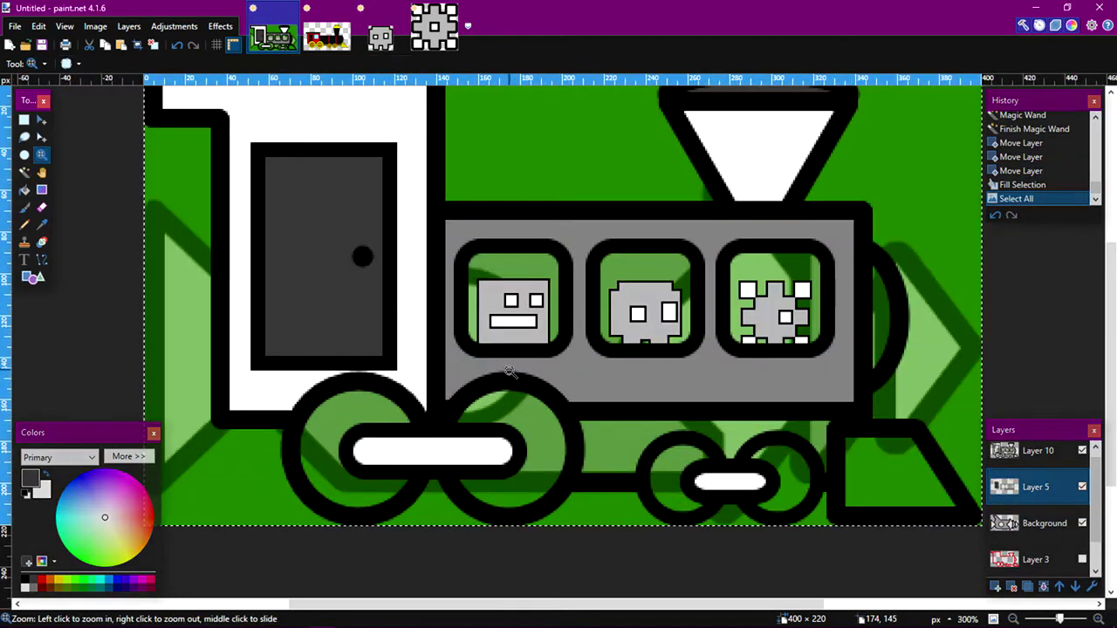
right_click(511, 377)
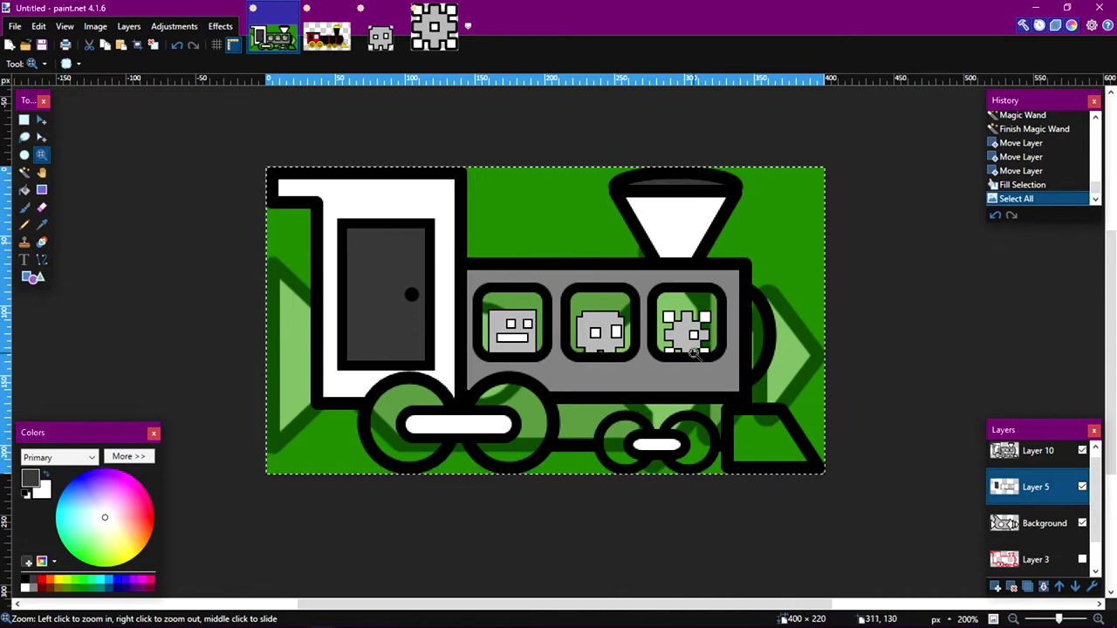
- Select the open areas inside all four wheels together from their outlines on Layer 10
click(24, 172)
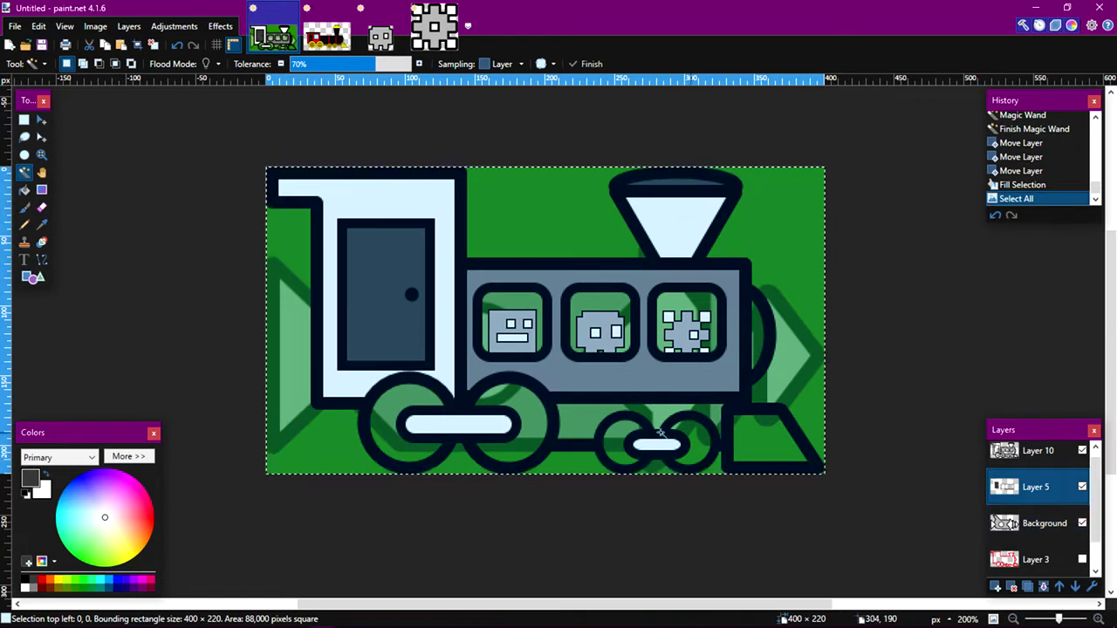
click(1038, 451)
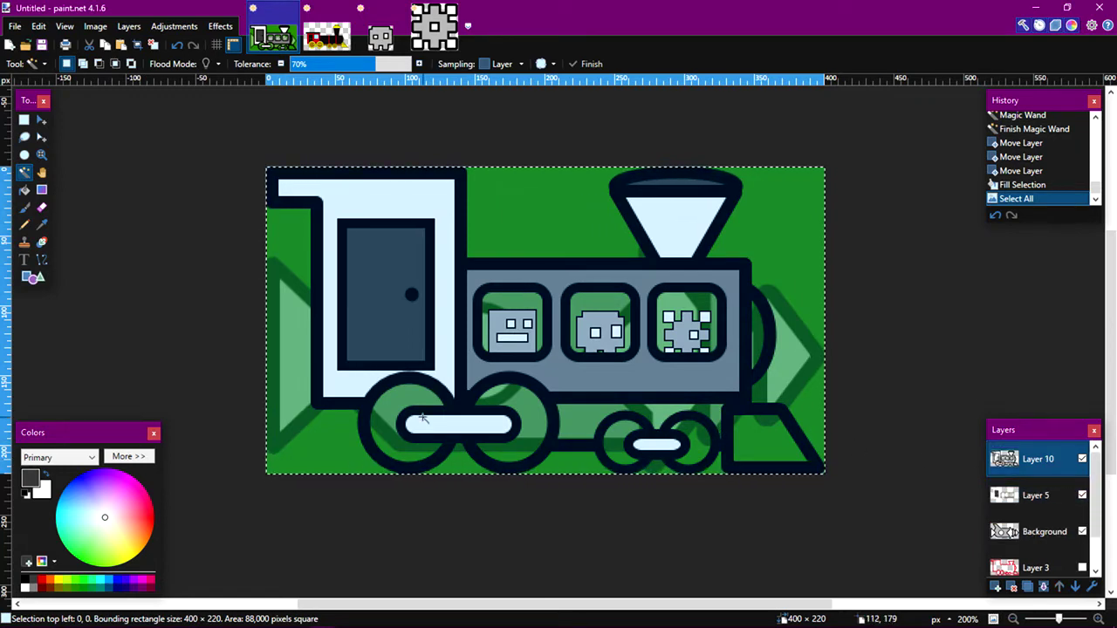
click(404, 413)
ctrl+click(540, 411)
ctrl+click(622, 427)
ctrl+click(695, 429)
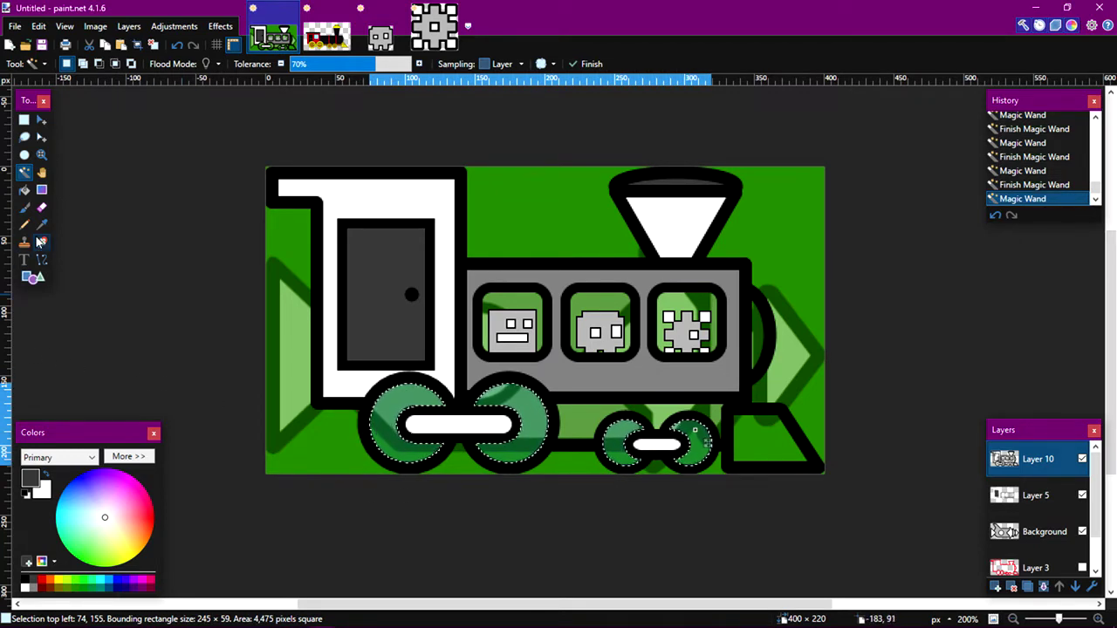
- Try filling the selected wheel interiors with medium grey on Layer 5
click(33, 588)
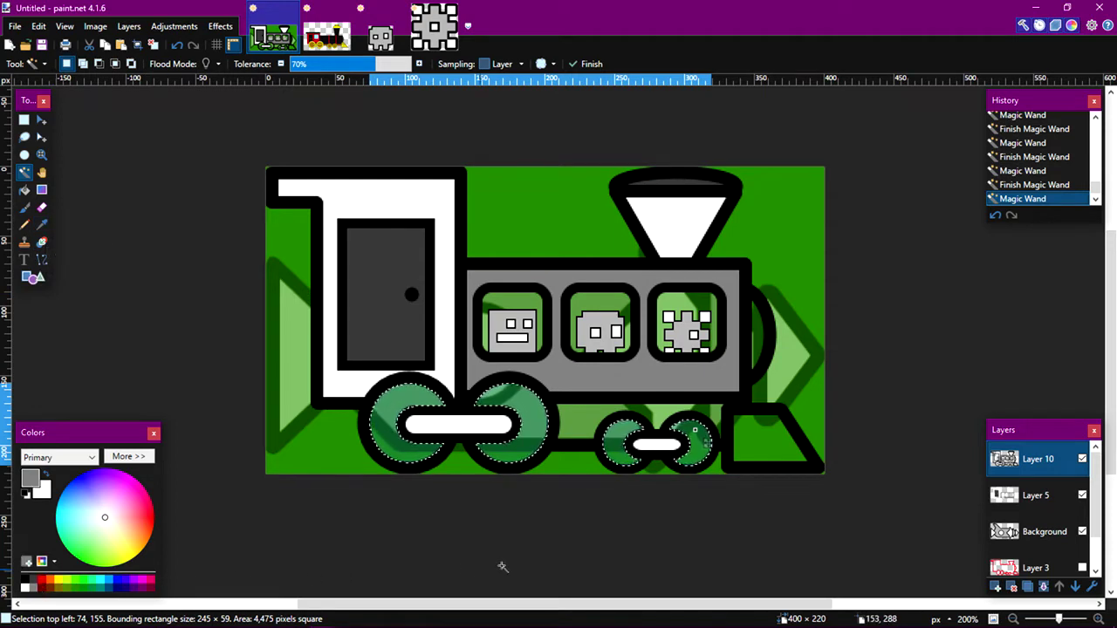
key(BackSpace)
click(1047, 495)
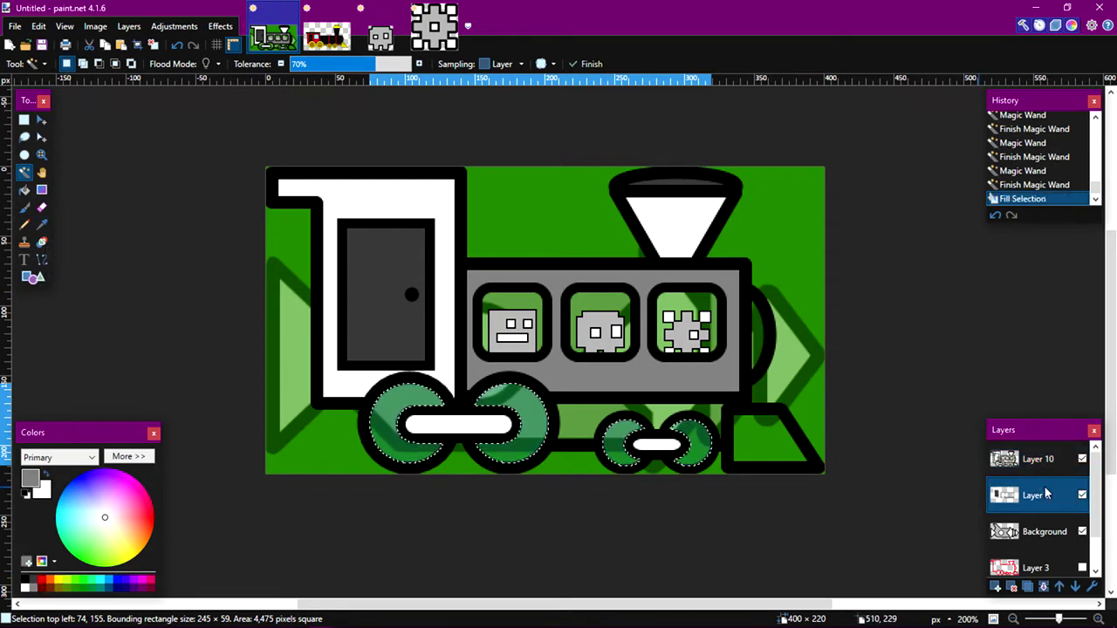
key(ctrl+a)
key(z)
click(677, 393)
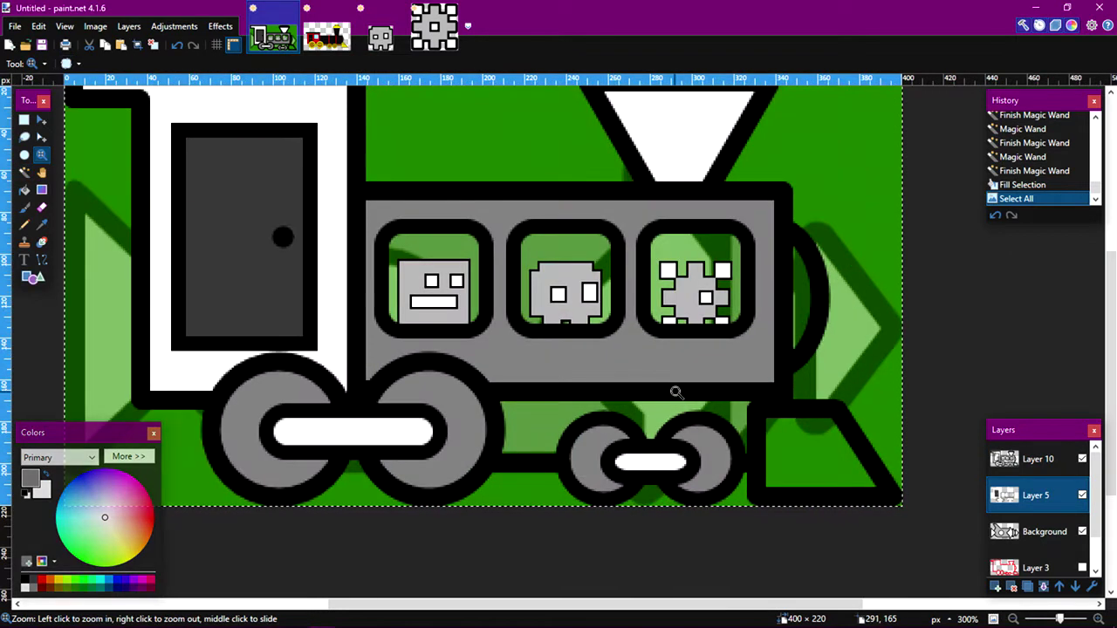
- Restore the wheel selection and fill the wheel interiors with dark grey on Layer 5
key(ctrl+z)
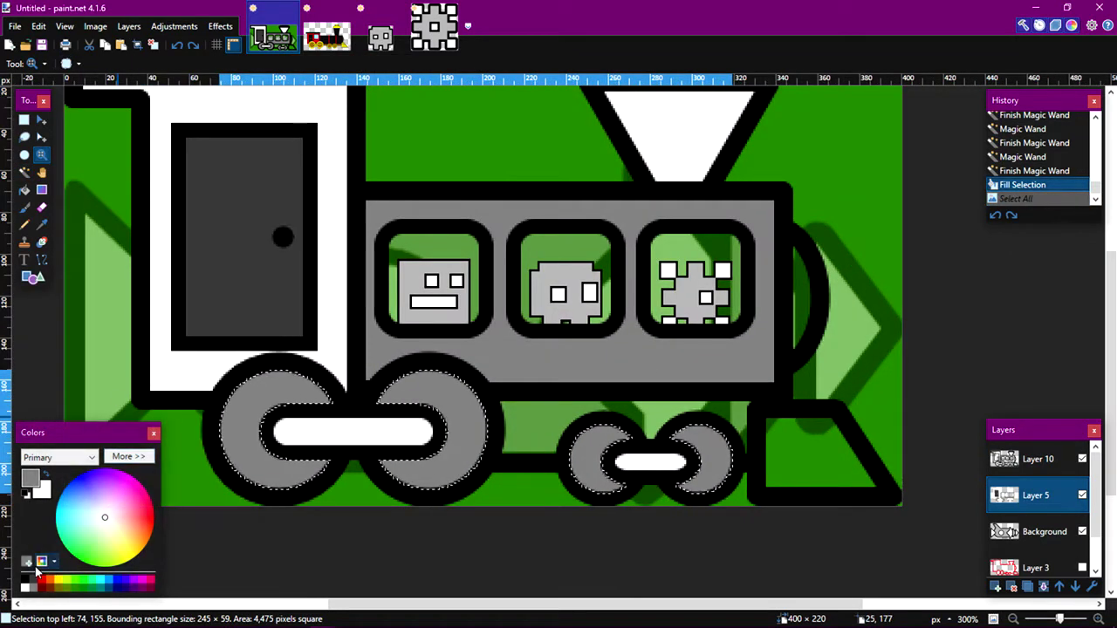
click(35, 583)
key(BackSpace)
key(ctrl+a)
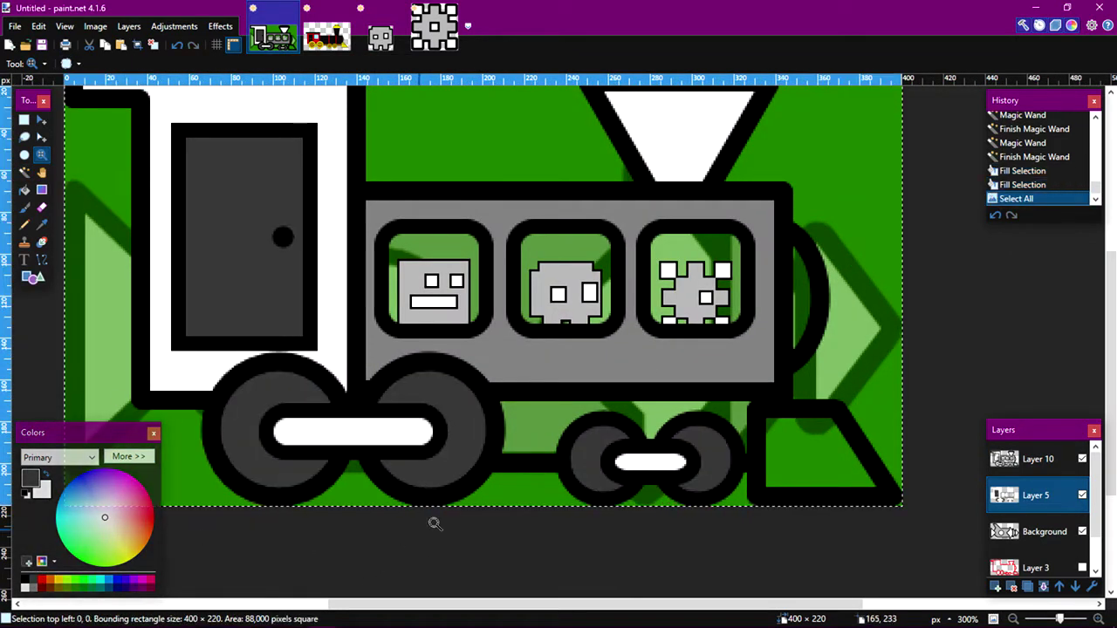
- Delete the hidden red sketch on Layer 3 and the green backdrop on Layer 2
scroll(700, 442, down, 2)
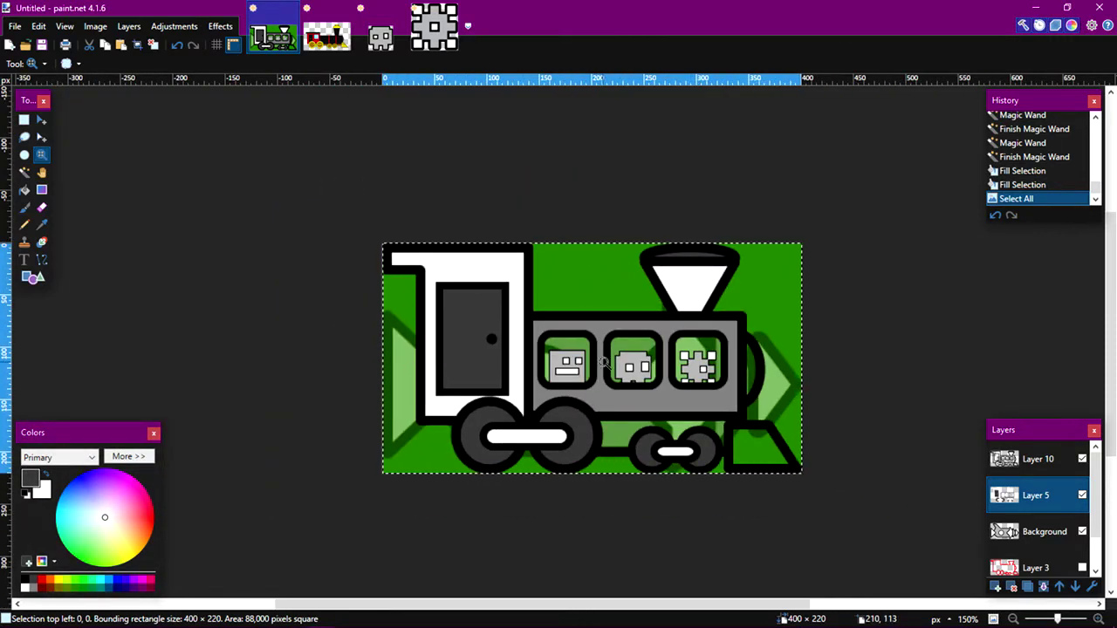
scroll(581, 369, up, 4)
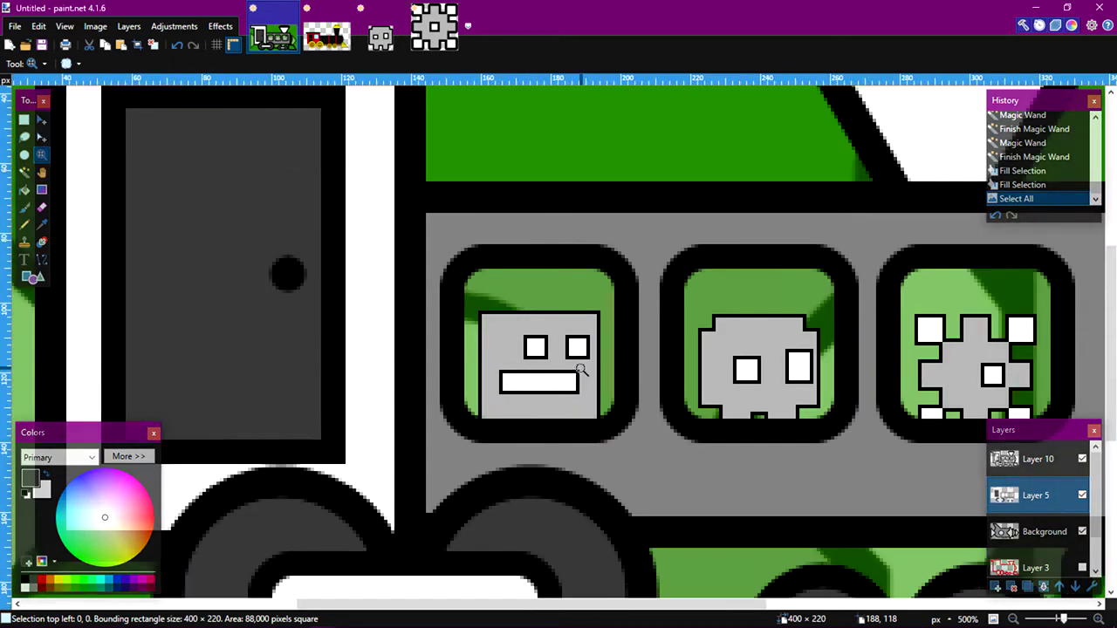
right_click(580, 371)
right_click(581, 371)
right_click(581, 371)
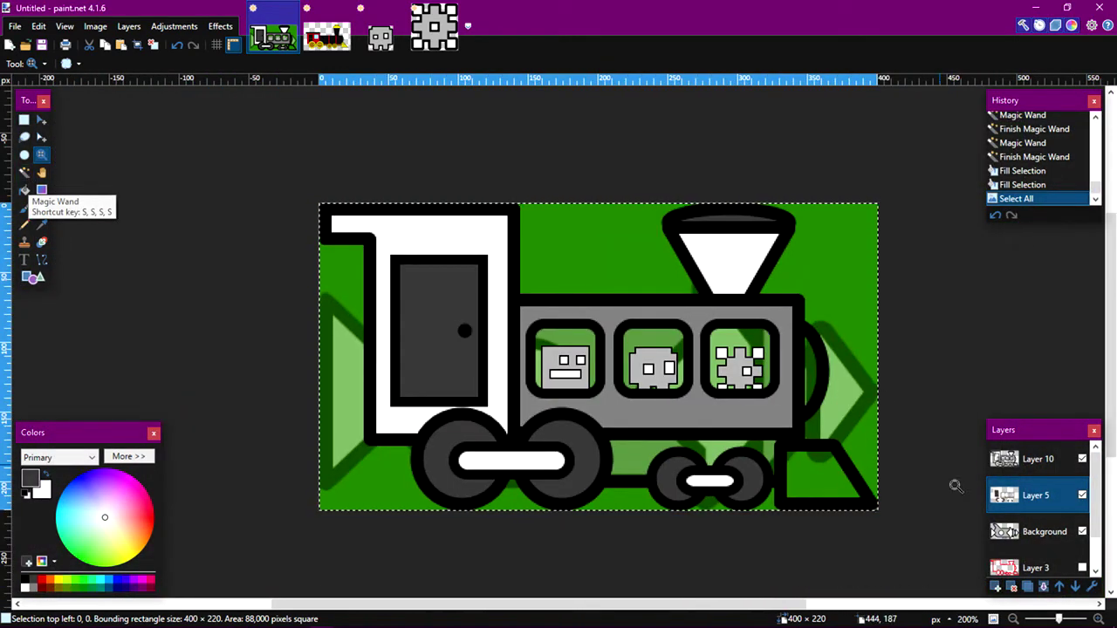
scroll(1023, 563, down, 1)
click(1024, 563)
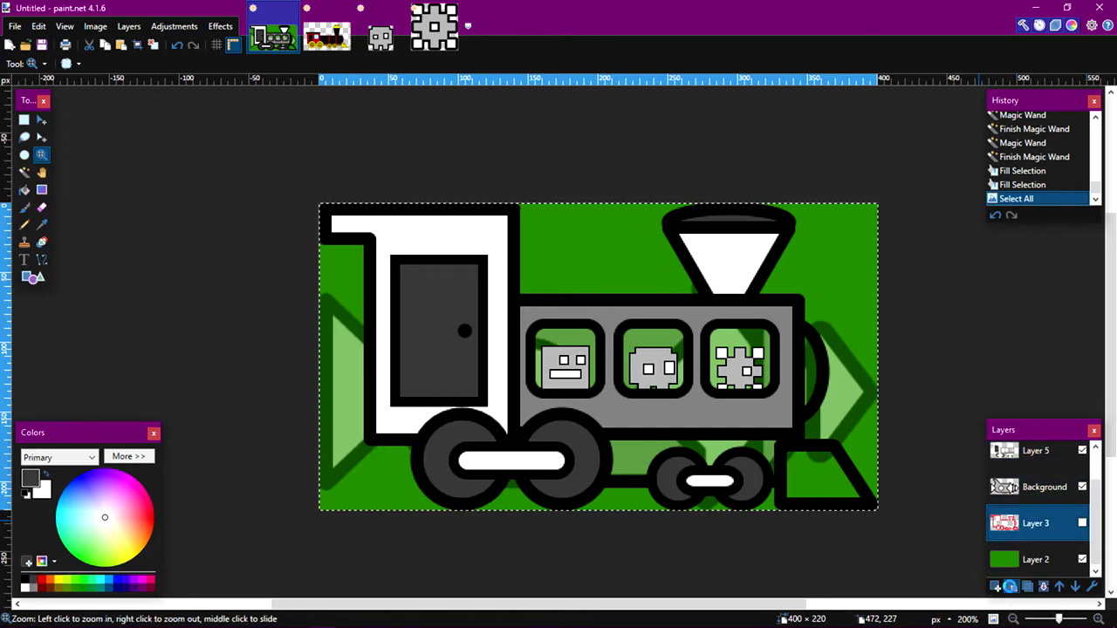
click(1011, 586)
click(1012, 589)
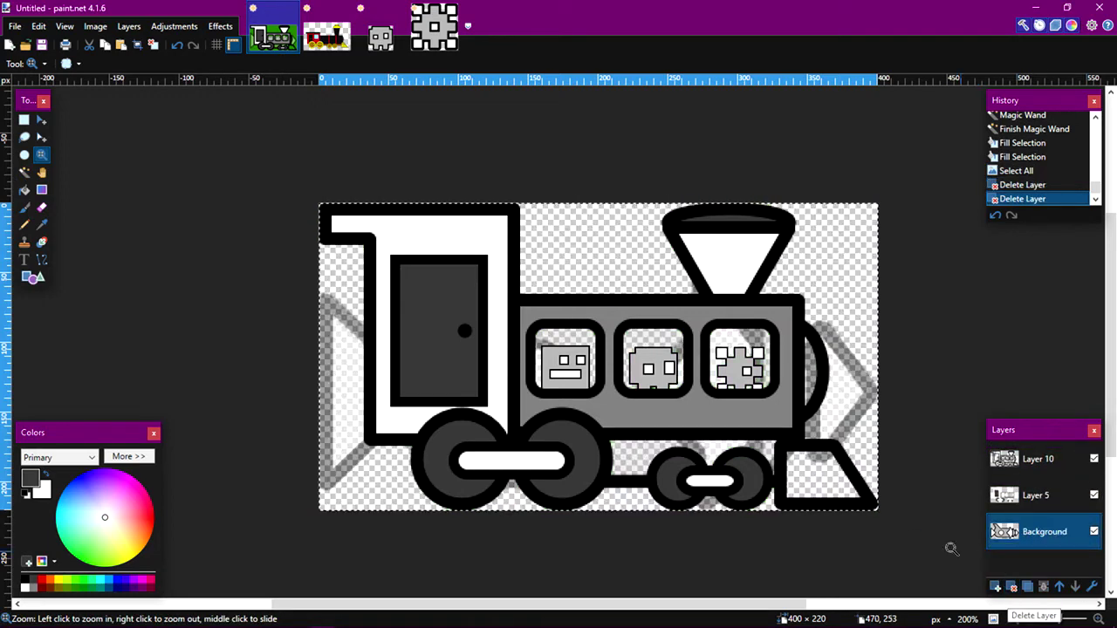
key(ctrl+a)
click(1034, 495)
click(1012, 586)
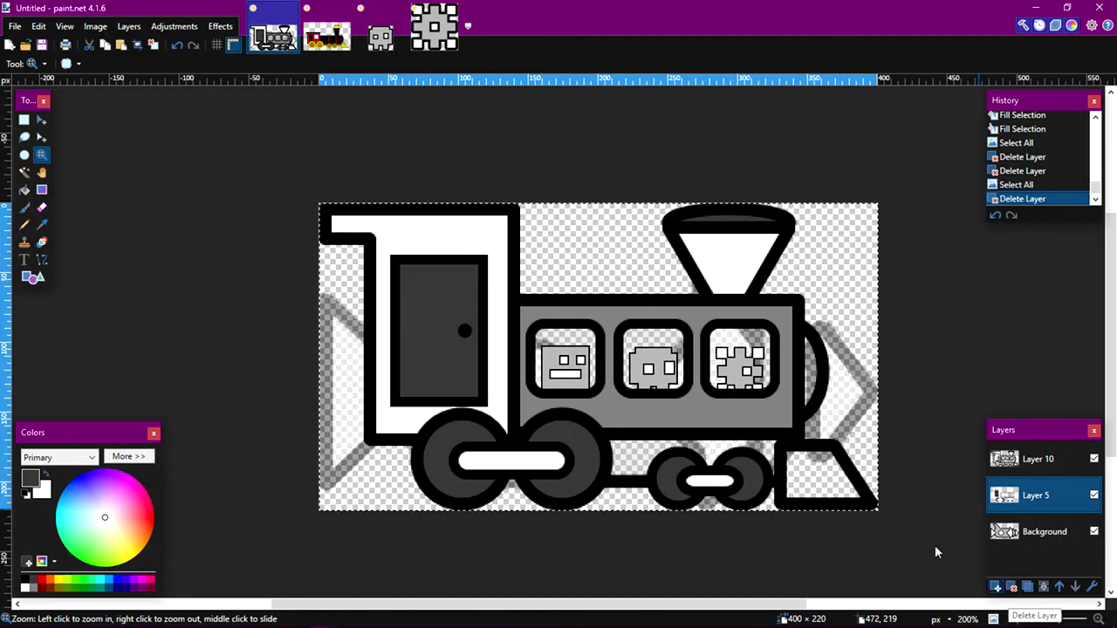
key(ctrl+z)
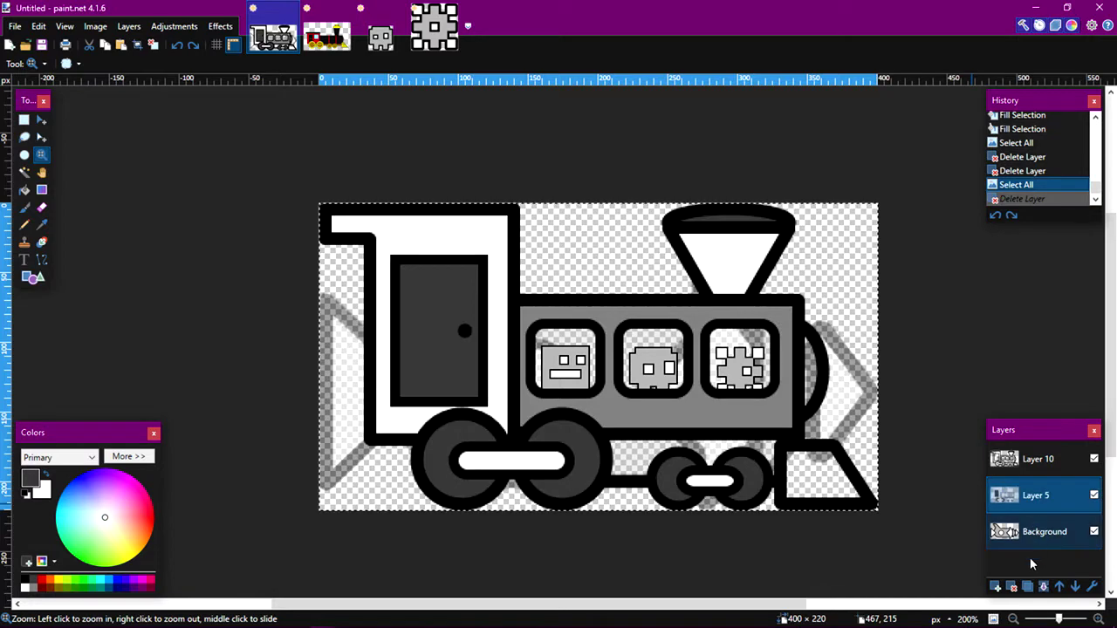
click(1021, 531)
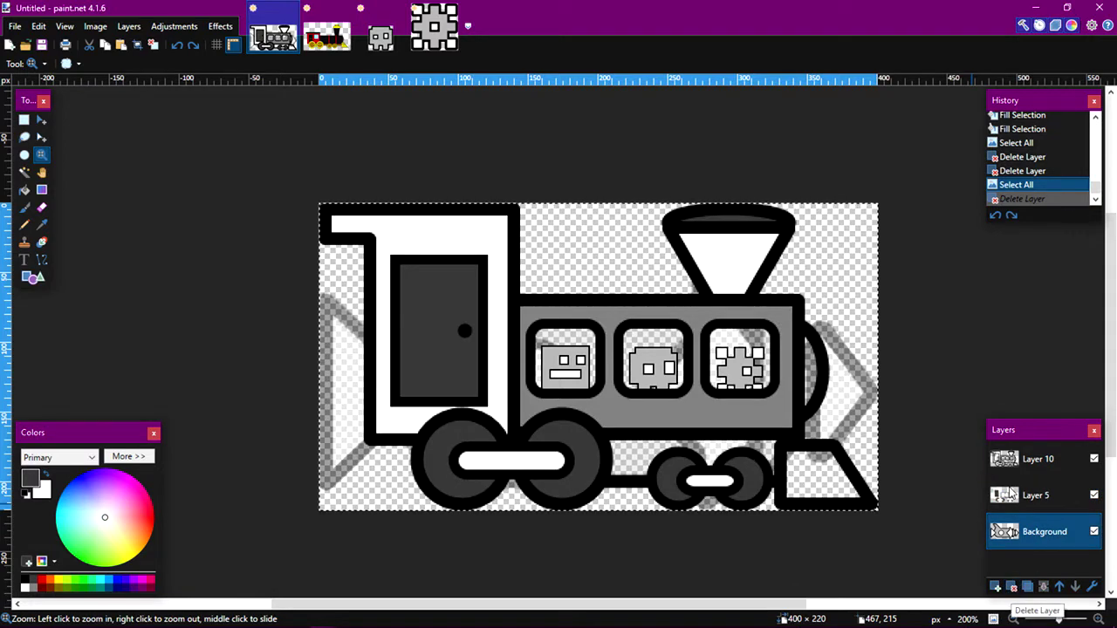
- Merge Layer 10 down into Layer 5 and hide the Background layer holding the reference ship
click(1038, 460)
click(1041, 585)
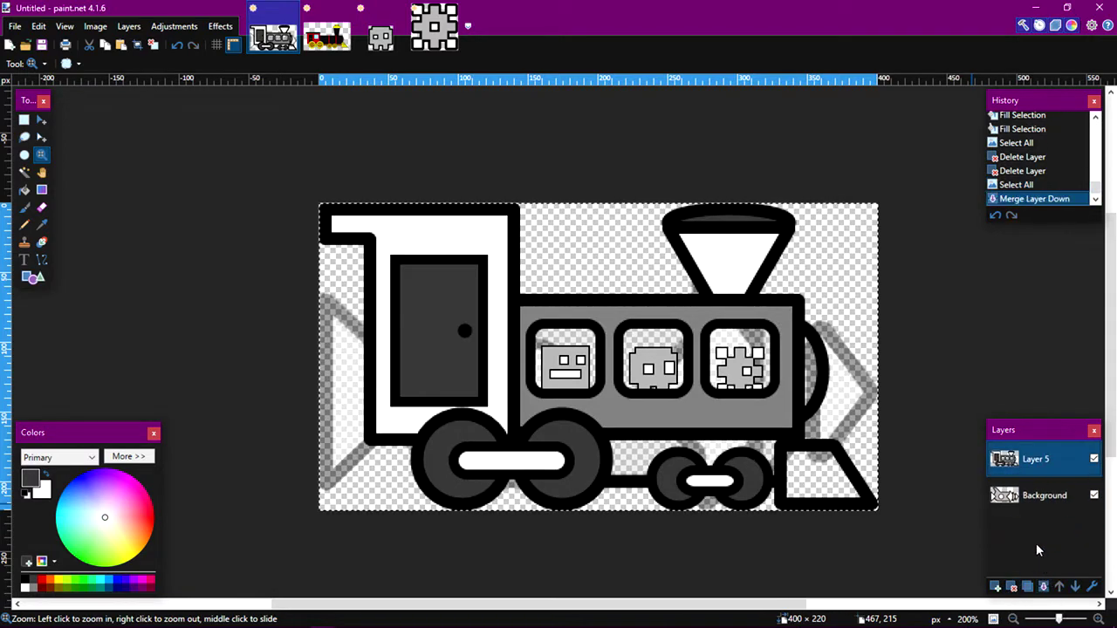
click(1012, 497)
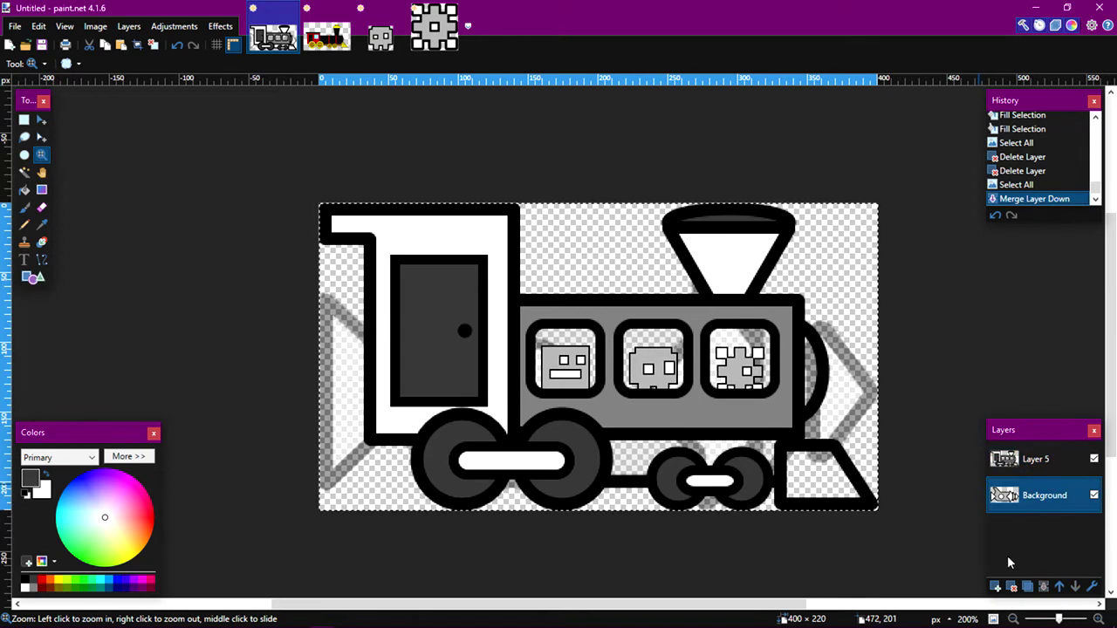
click(1094, 496)
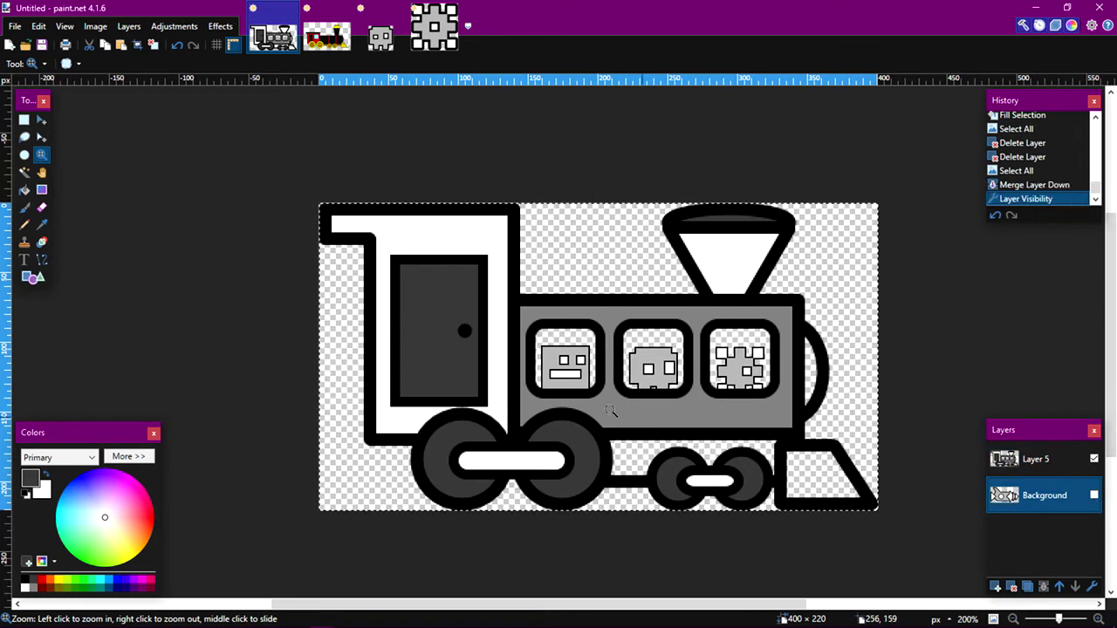
key(ctrl+a)
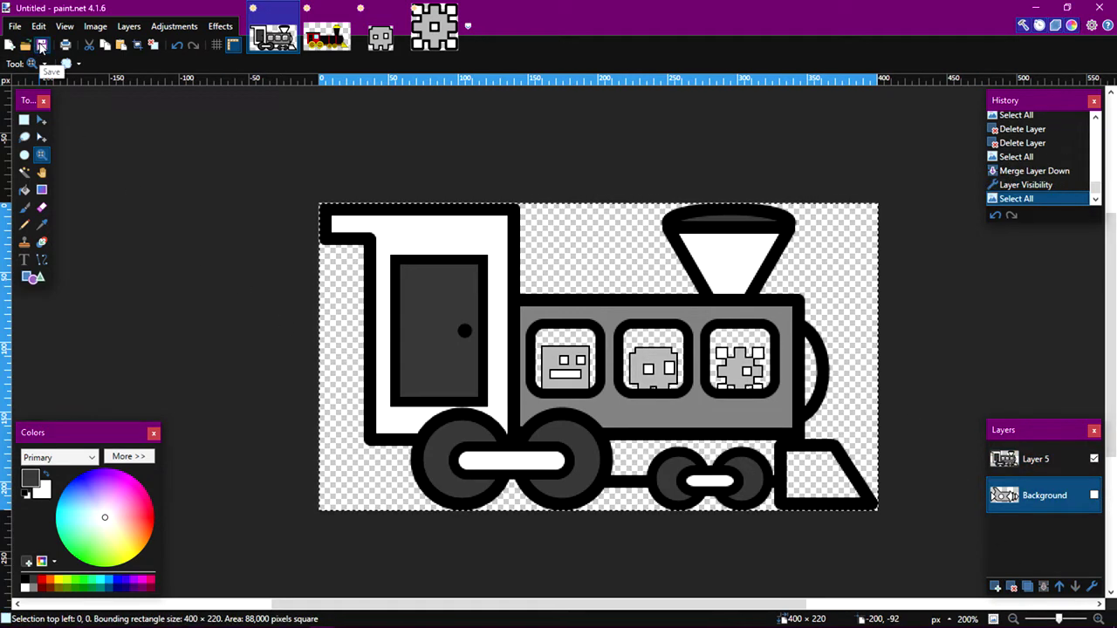
- Start saving the image and browse to the Ships folder inside Texture Pack Stuff on the Desktop
key(ctrl+s)
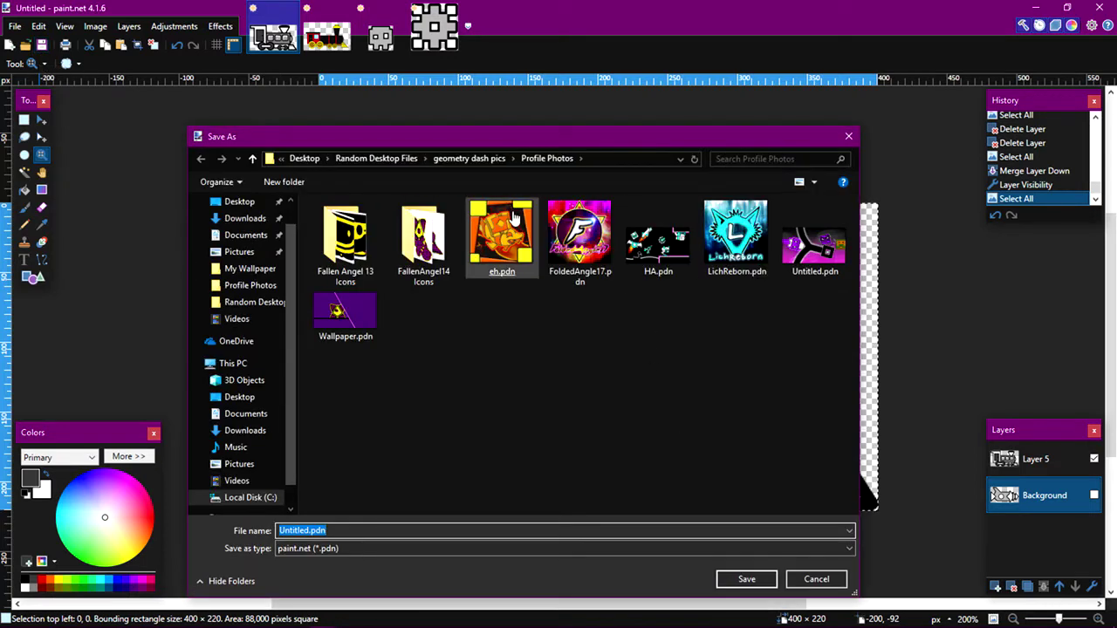
click(387, 161)
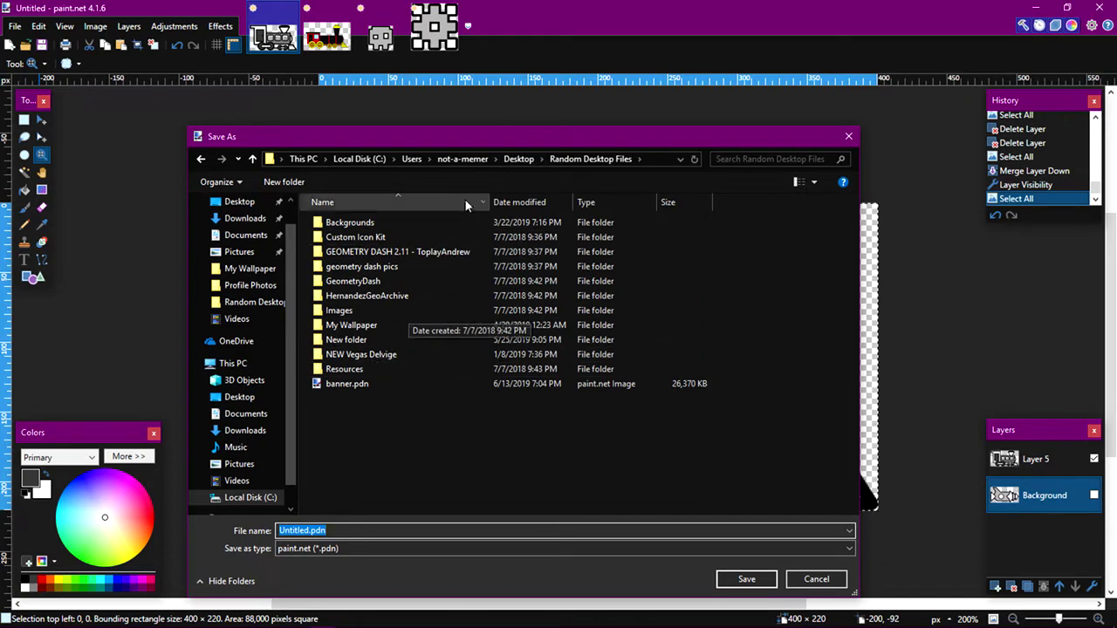
click(518, 158)
scroll(389, 451, down, 1)
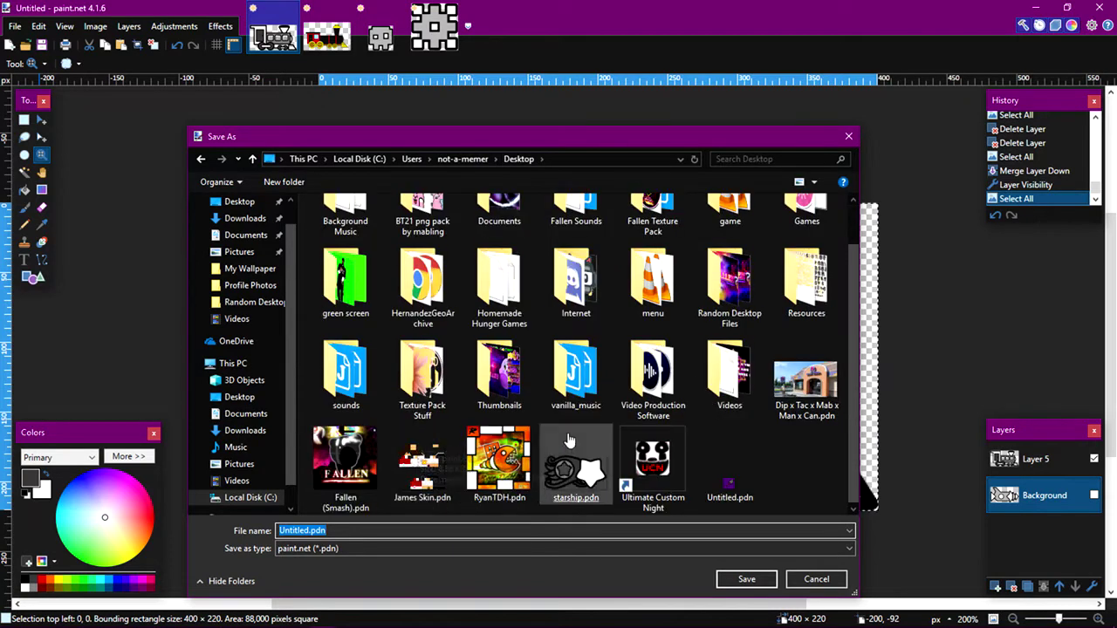
double_click(434, 386)
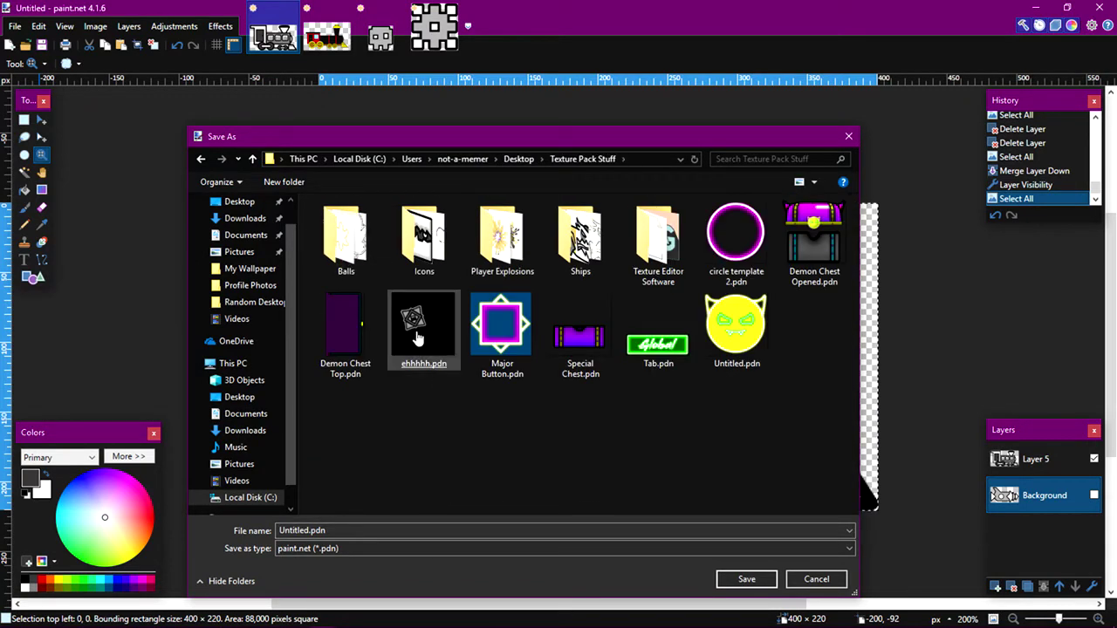
double_click(606, 251)
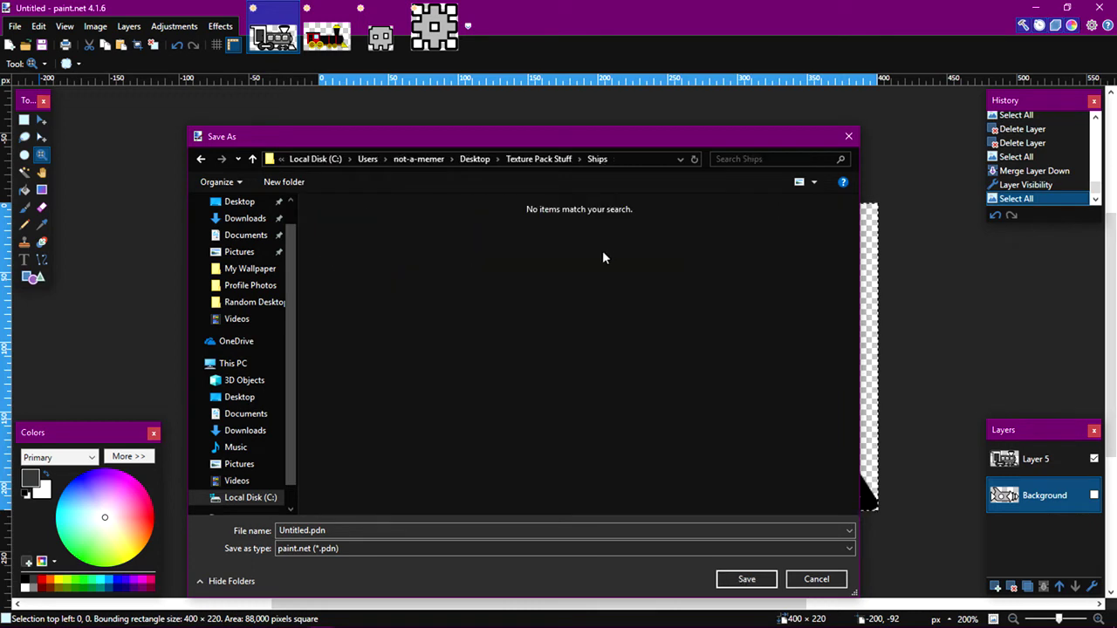
- Save the train as the PNG file "Ship 13 (1).png" with auto-detected bit depth, flattening the layers
click(356, 549)
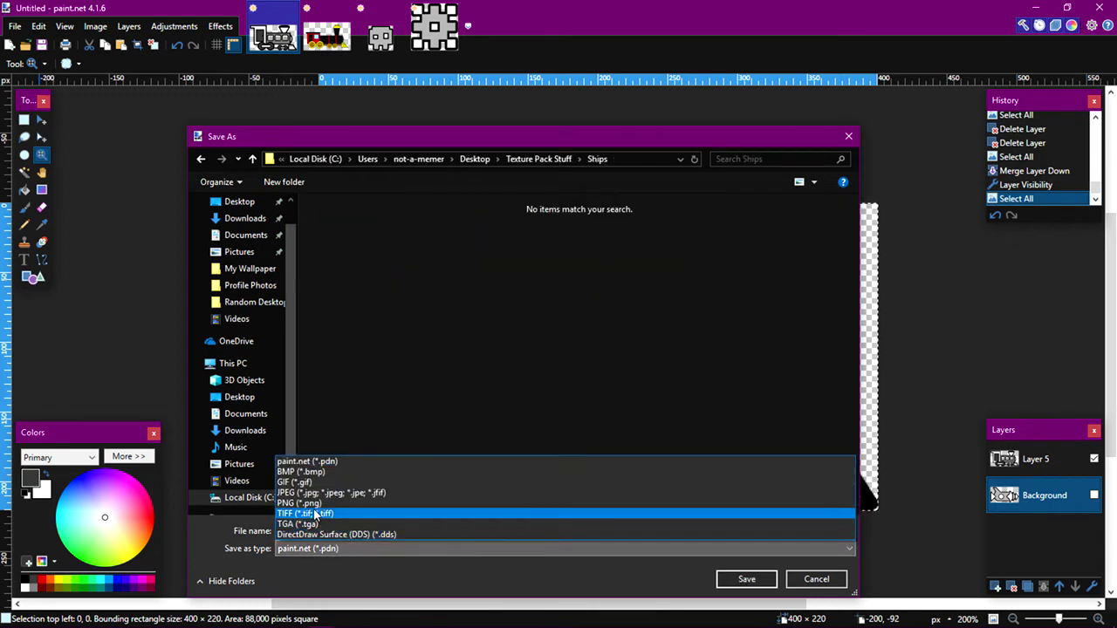
click(311, 502)
scroll(615, 444, down, 3)
click(421, 489)
click(304, 530)
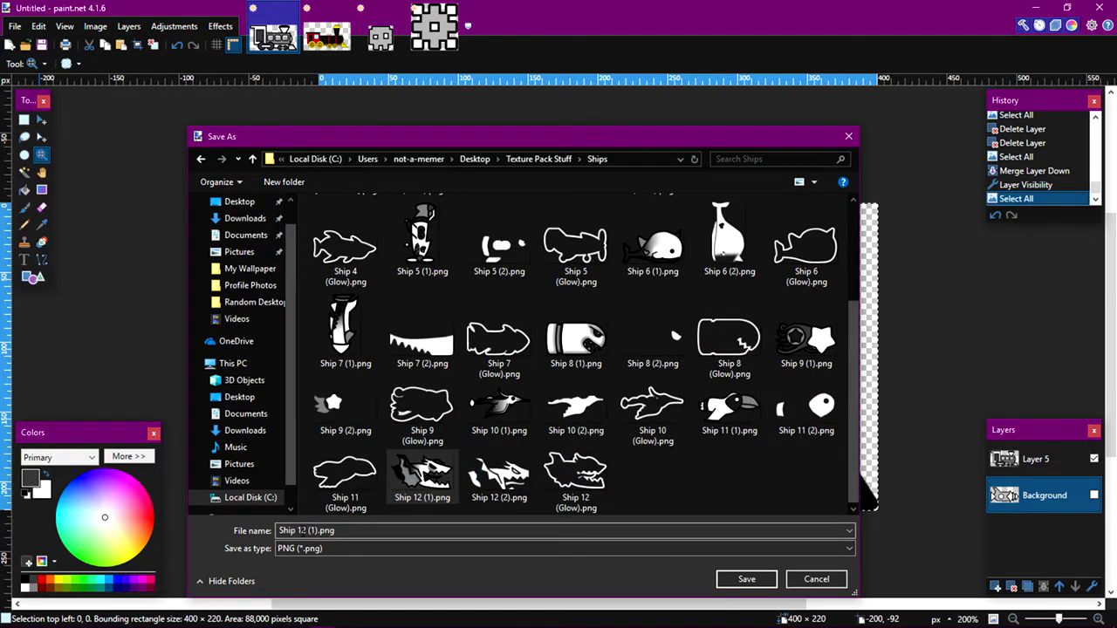
key(BackSpace)
text(3)
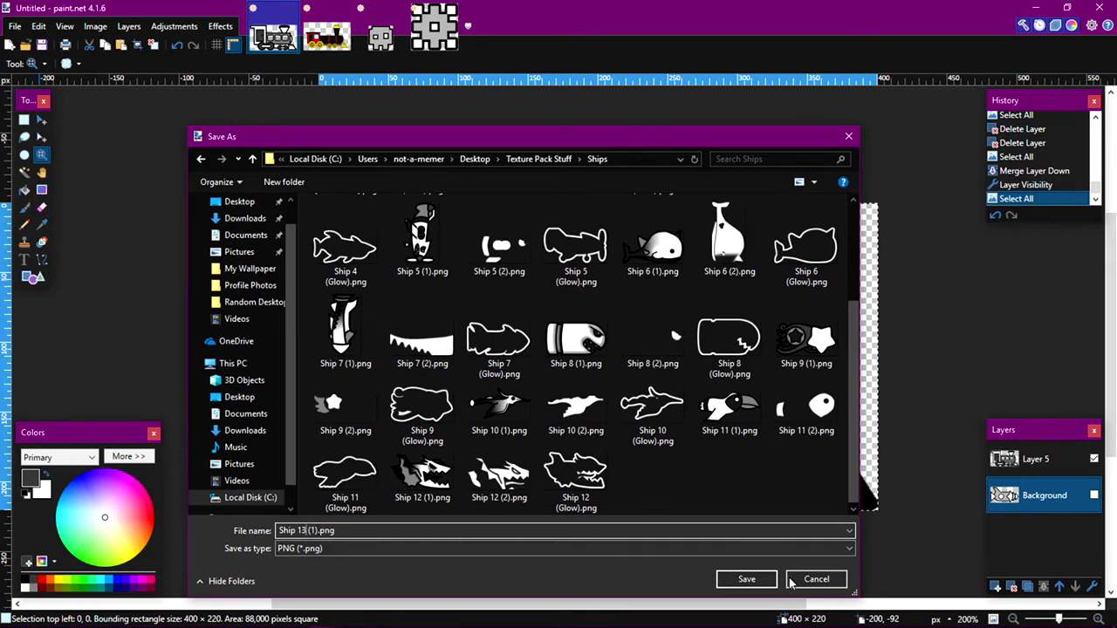
click(746, 579)
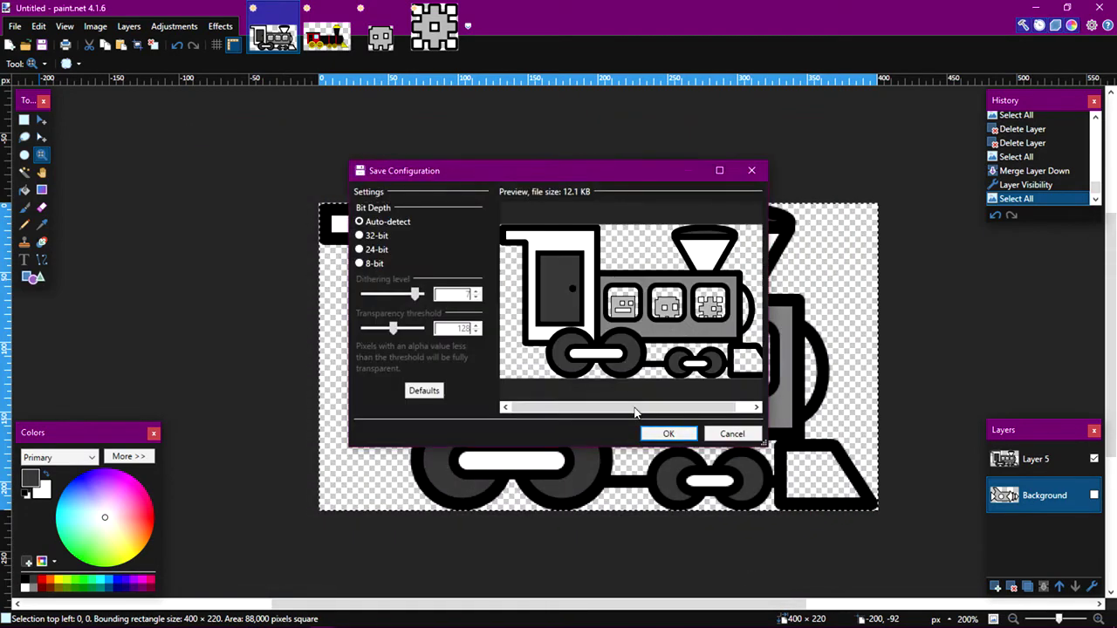
click(667, 434)
click(592, 339)
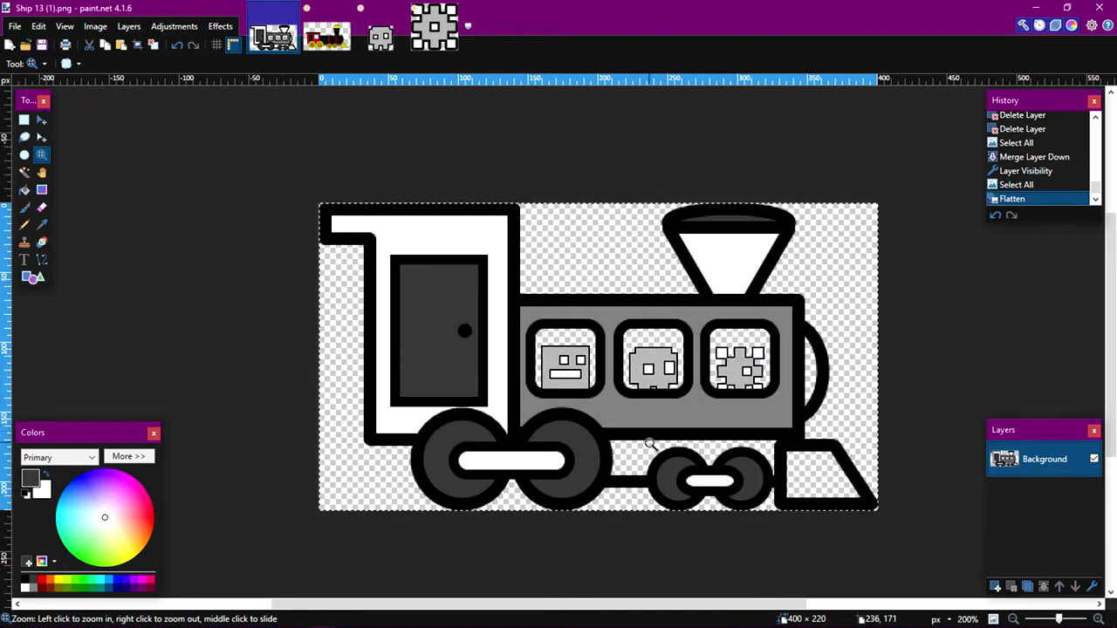
- Undo the flatten, then show the Background layer above Layer 5 at opacity 255
key(ctrl+z)
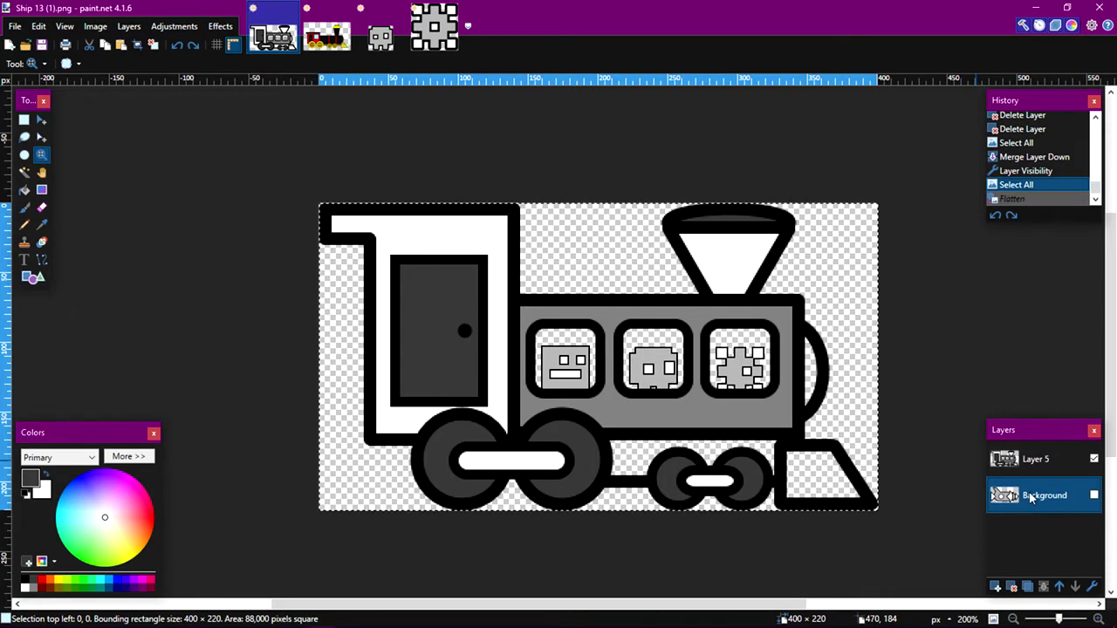
click(1094, 494)
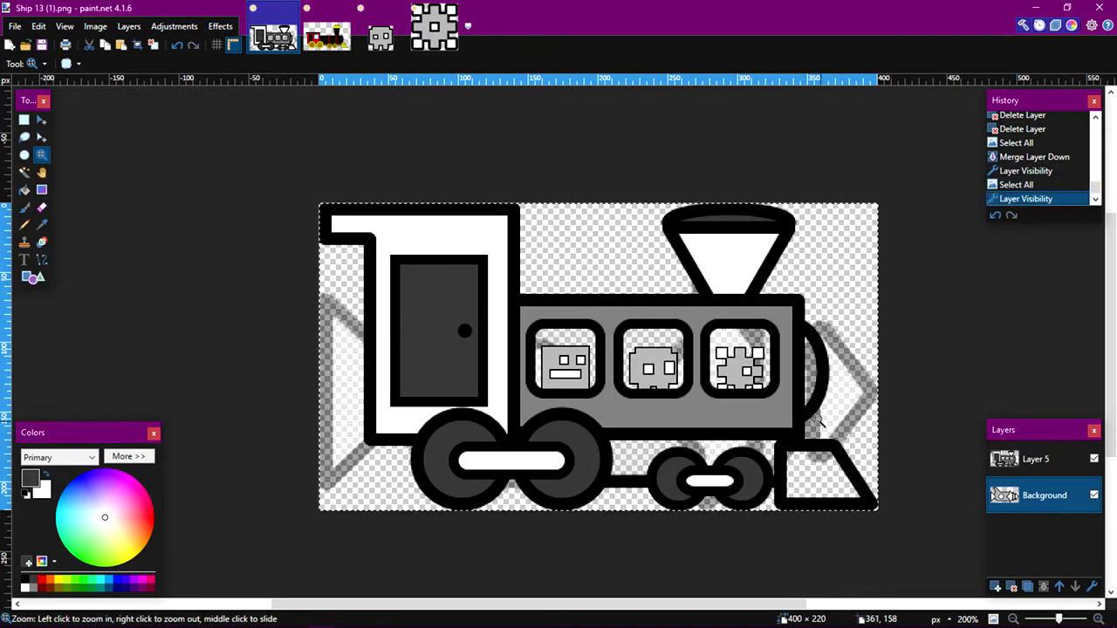
click(1058, 587)
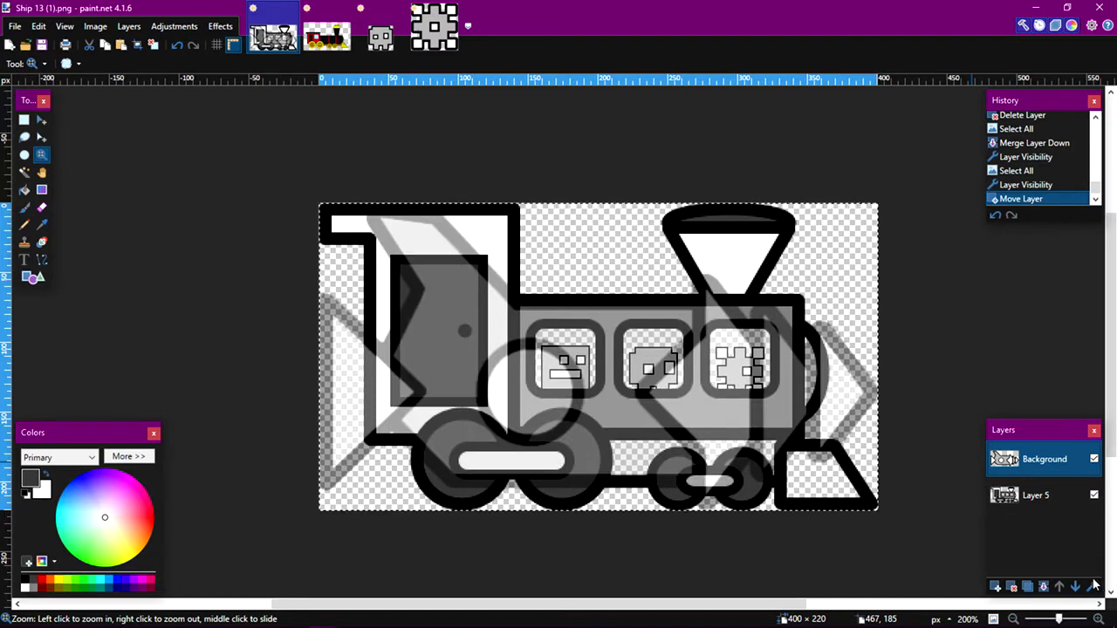
click(1096, 591)
drag(596, 349, 646, 349)
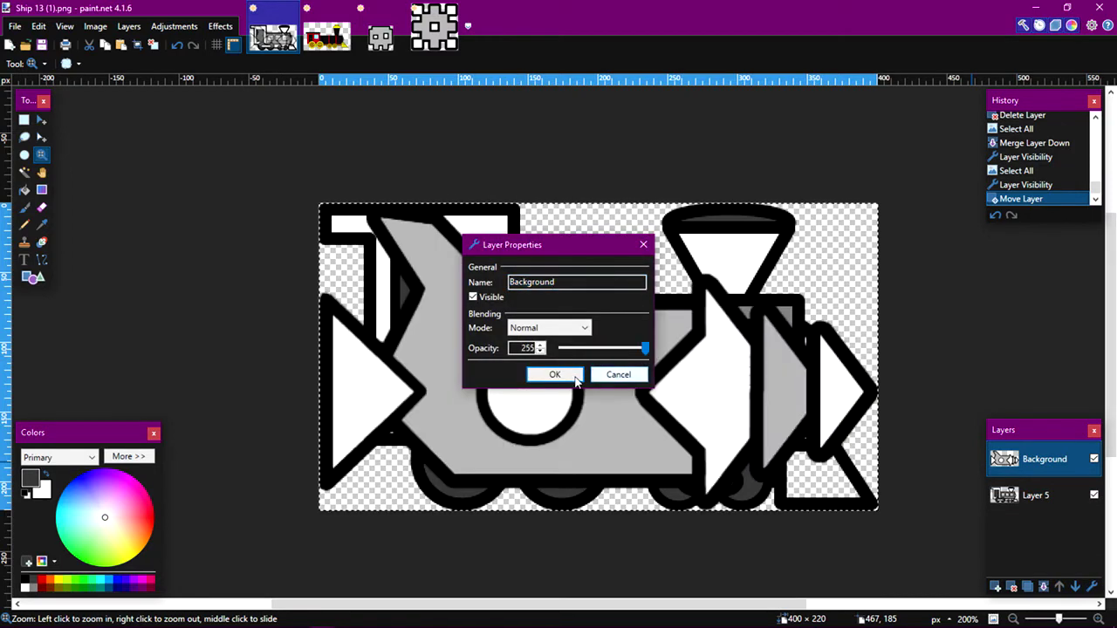
click(547, 375)
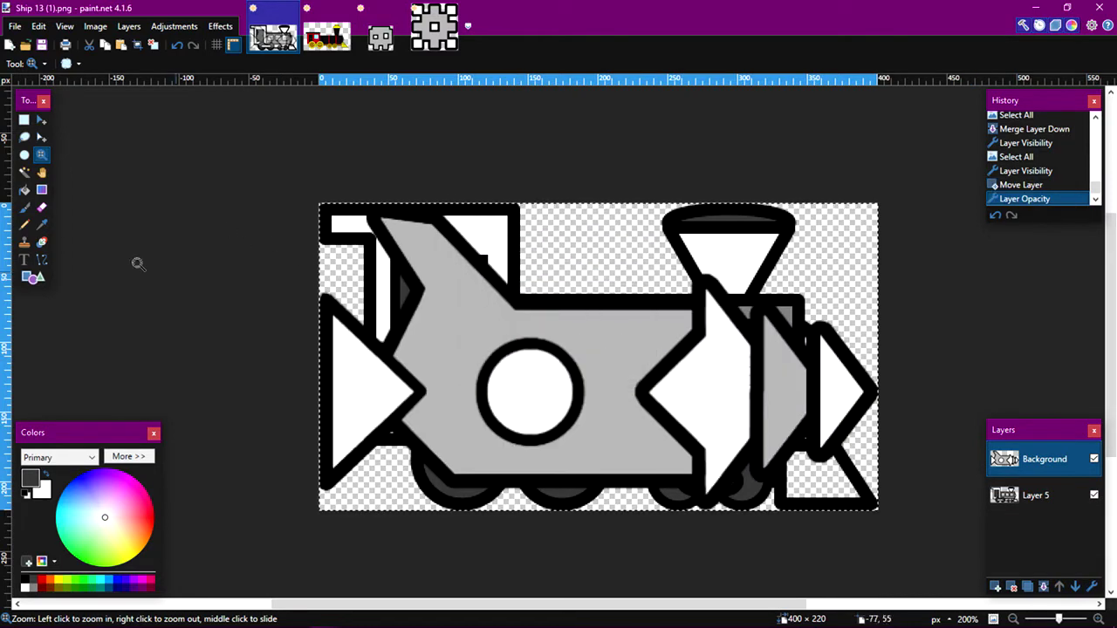
- Select the reference ship's four white areas on the Background layer with the Magic Wand at 70% tolerance
click(25, 172)
click(358, 375)
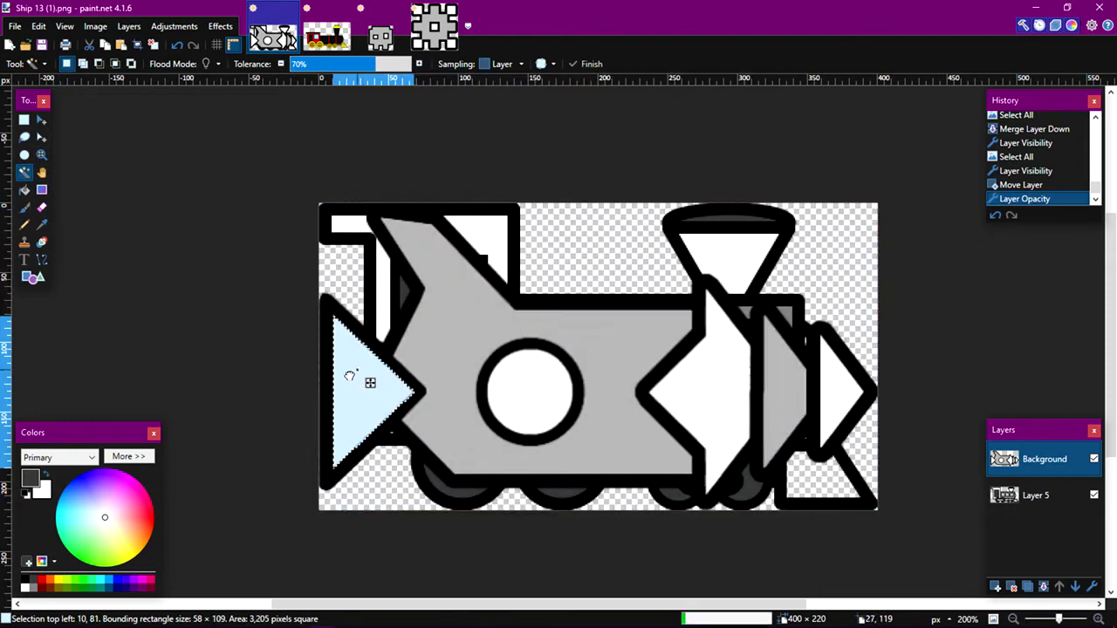
ctrl+click(518, 394)
ctrl+click(736, 388)
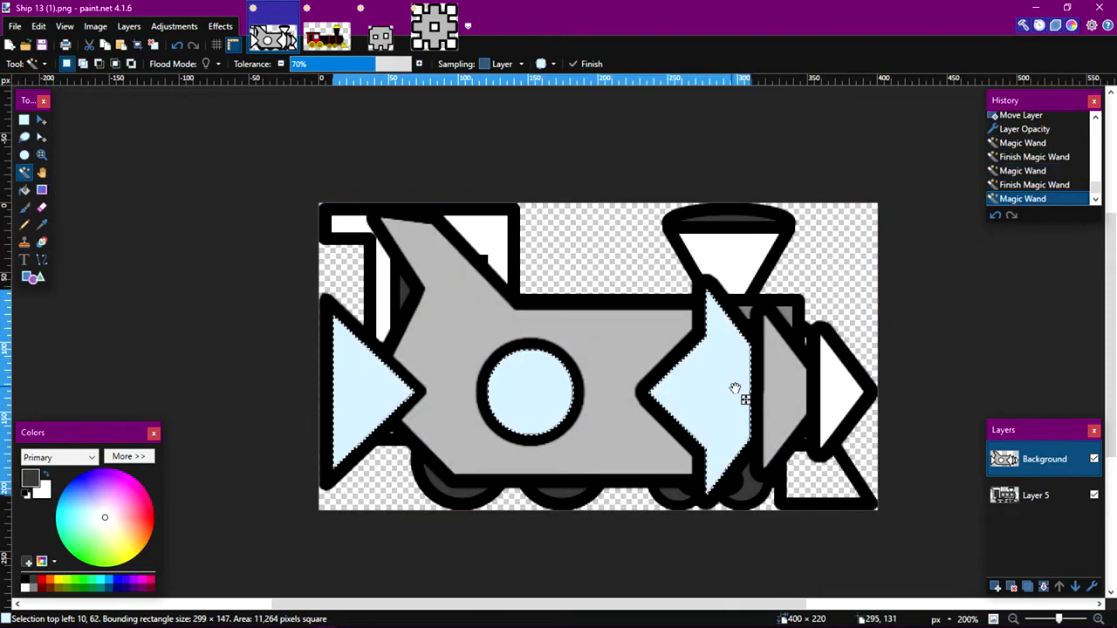
ctrl+click(856, 394)
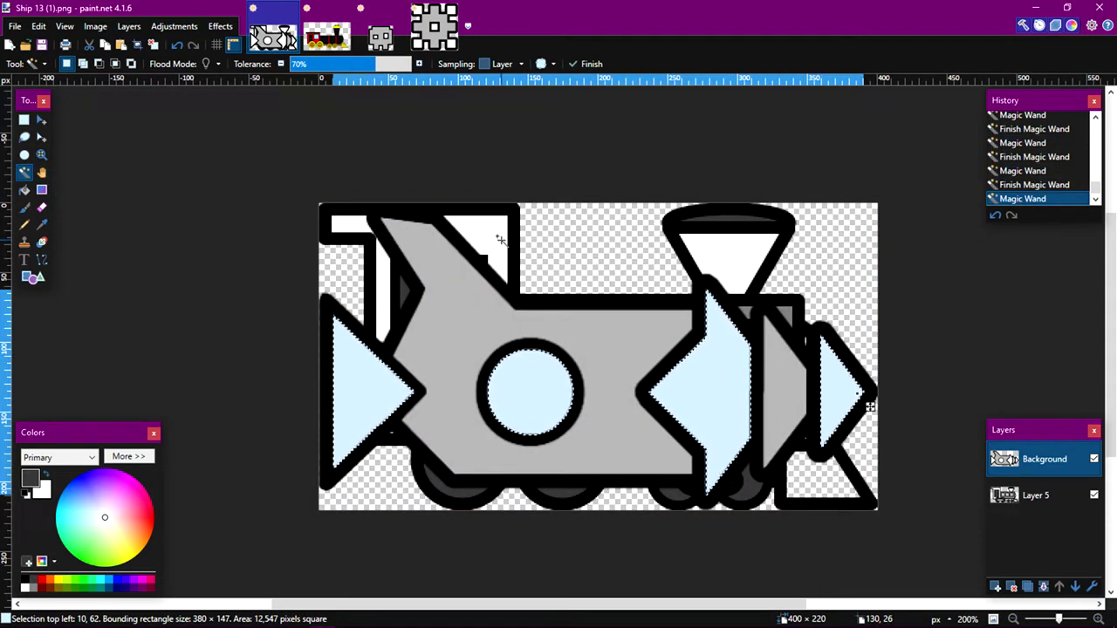
- Create a new 380 × 147 pixel image and fill its entire Background layer with teal
click(10, 45)
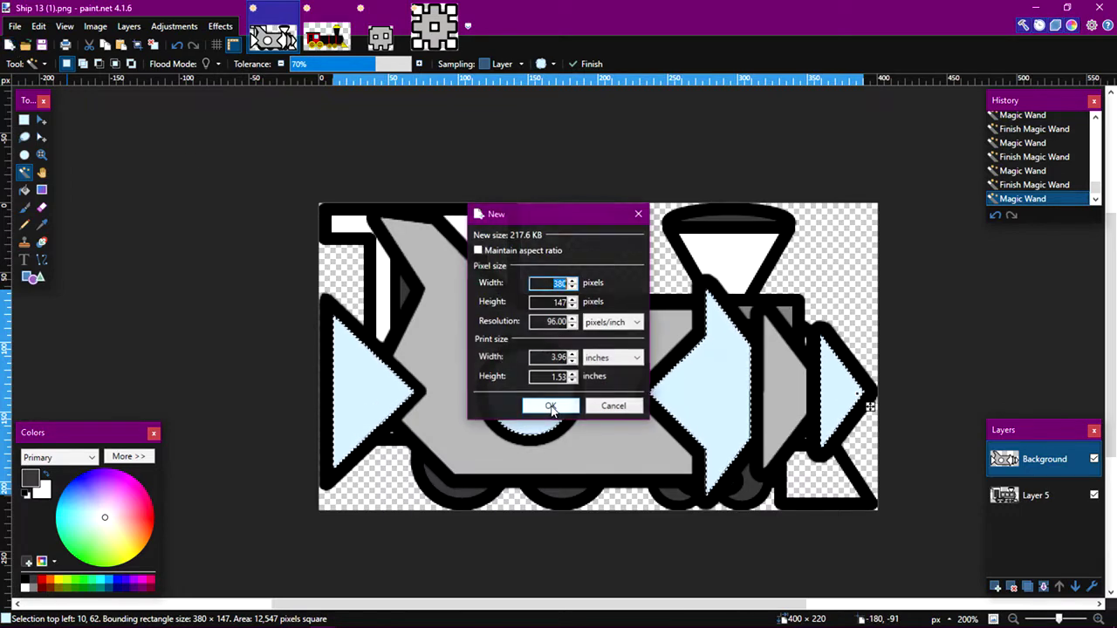
click(568, 406)
key(ctrl+v)
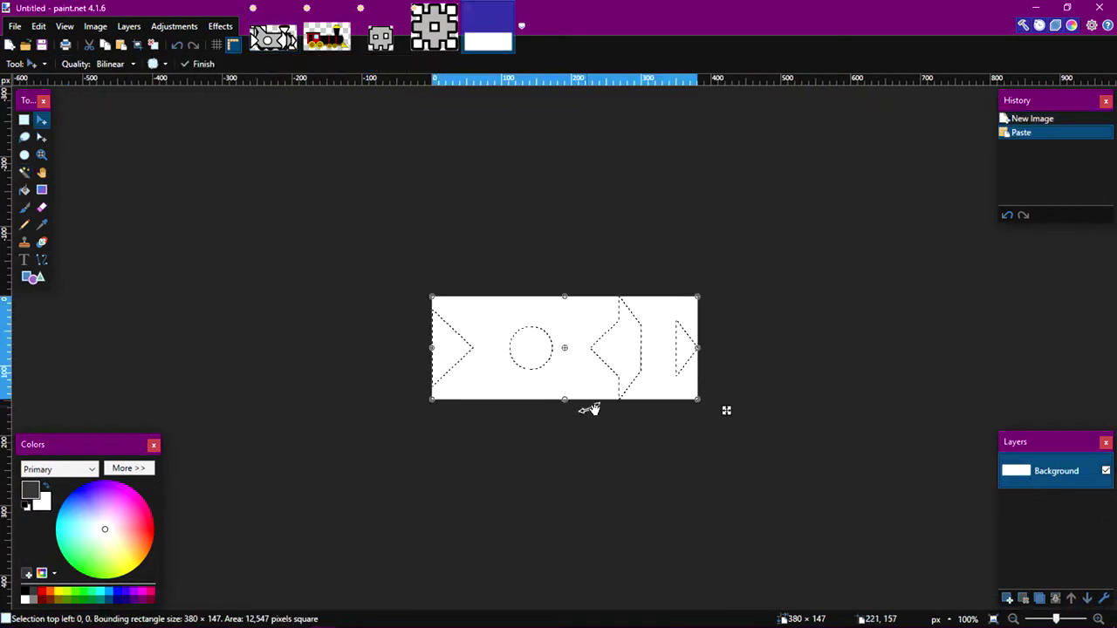
key(ctrl+a)
key(ctrl+a)
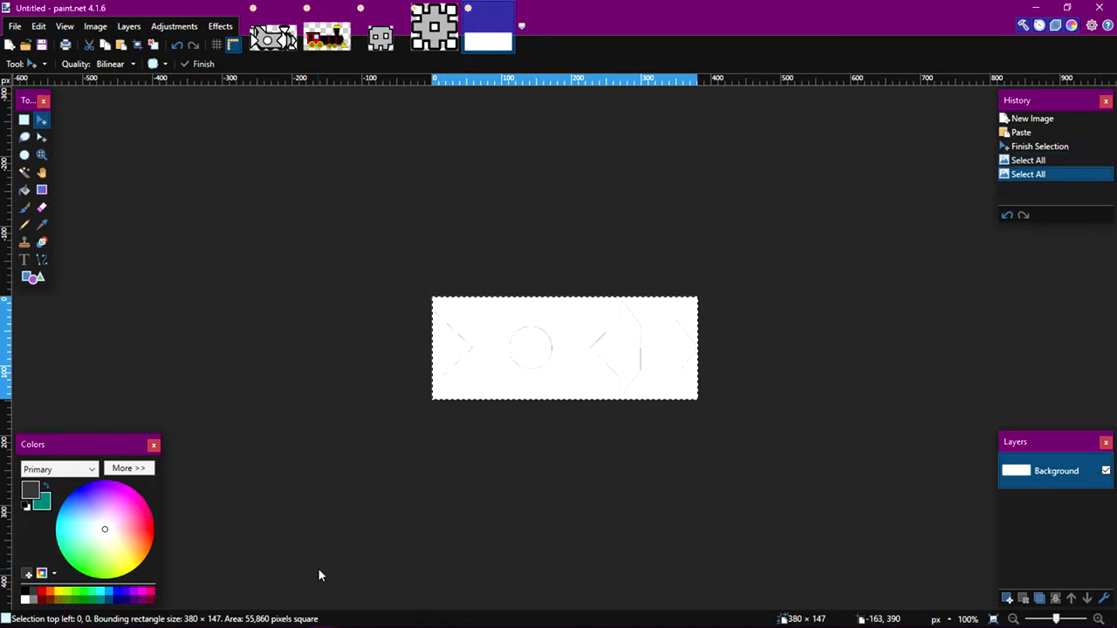
key(BackSpace)
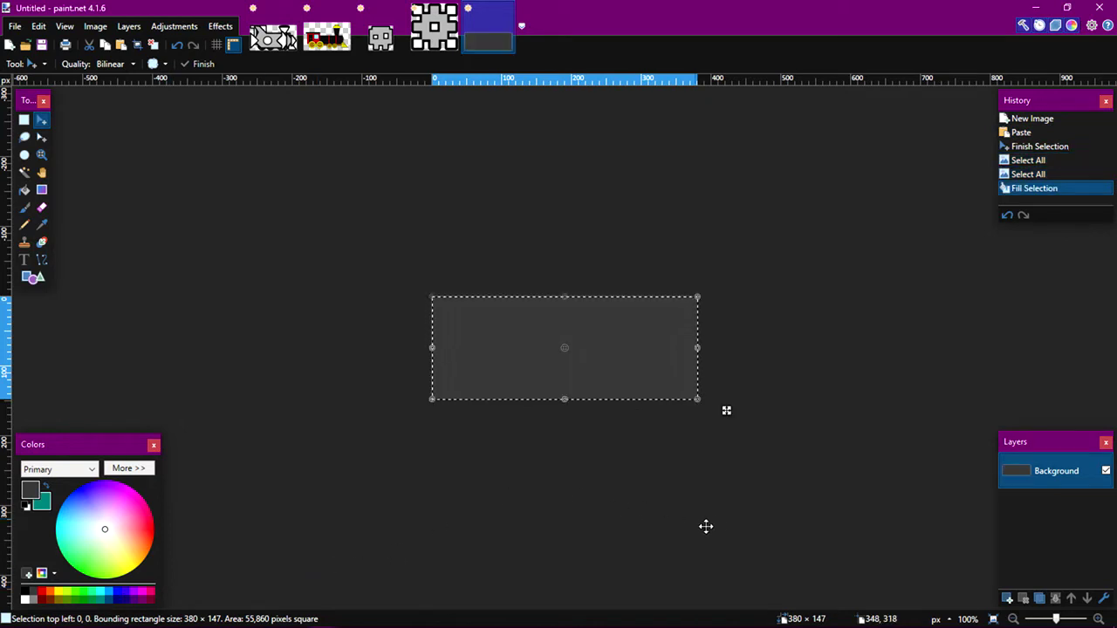
key(ctrl+BackSpace)
- Add a new layer, paste the copied white ship shapes onto it and fill them with medium grey
click(1008, 599)
key(ctrl+v)
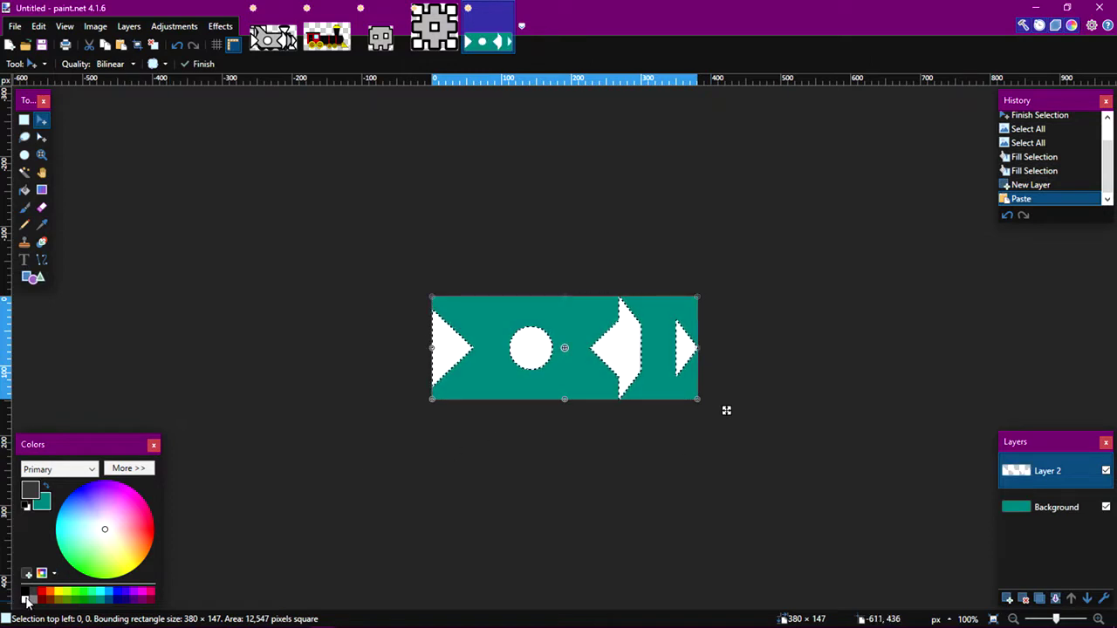
click(35, 600)
key(BackSpace)
key(ctrl+a)
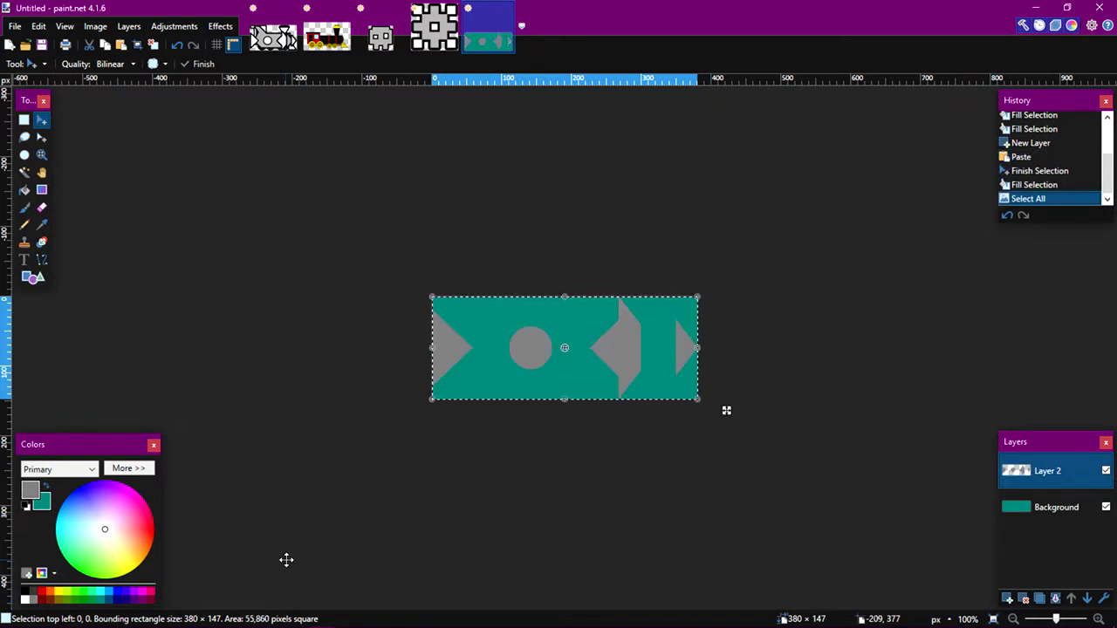
key(z)
click(472, 358)
right_click(593, 377)
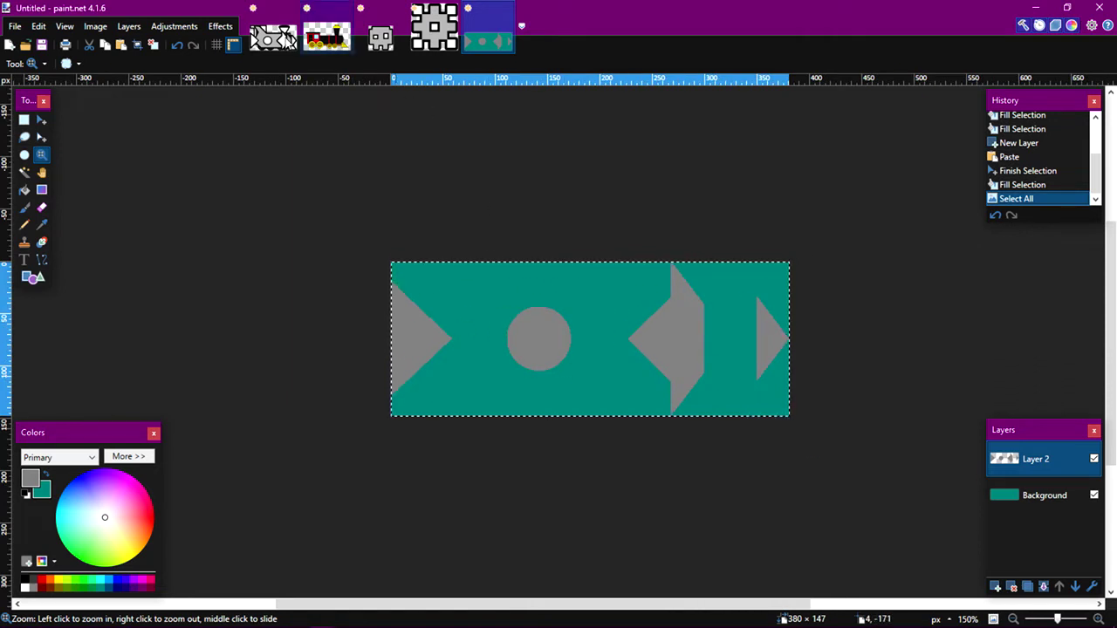
- Return to the train image, hide the Background layer and move Layer 5 above it
click(289, 41)
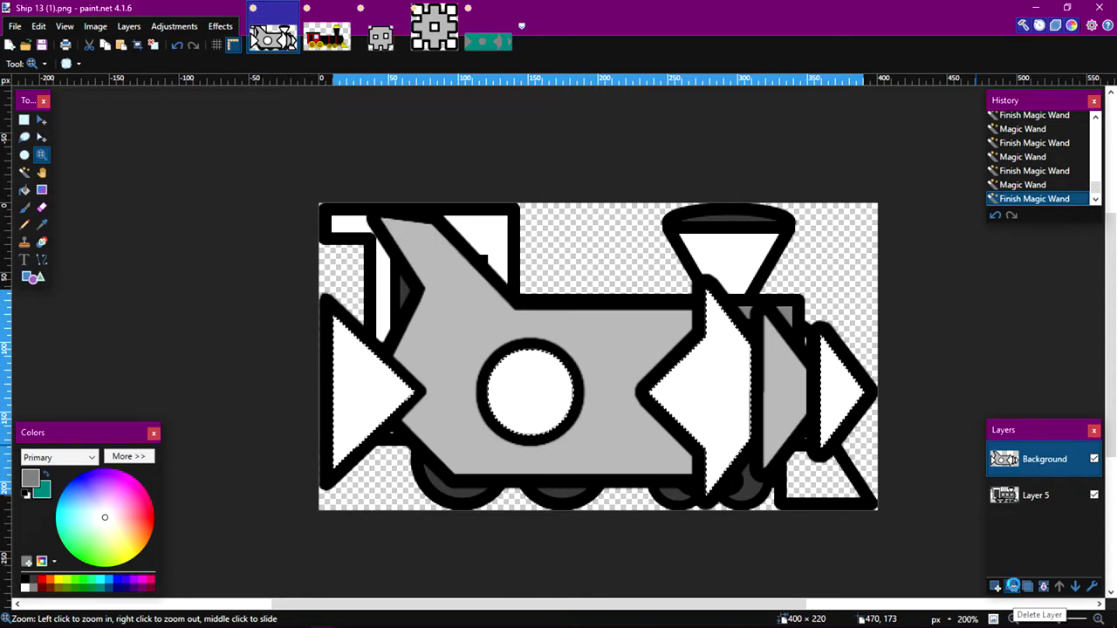
click(1012, 586)
key(ctrl+z)
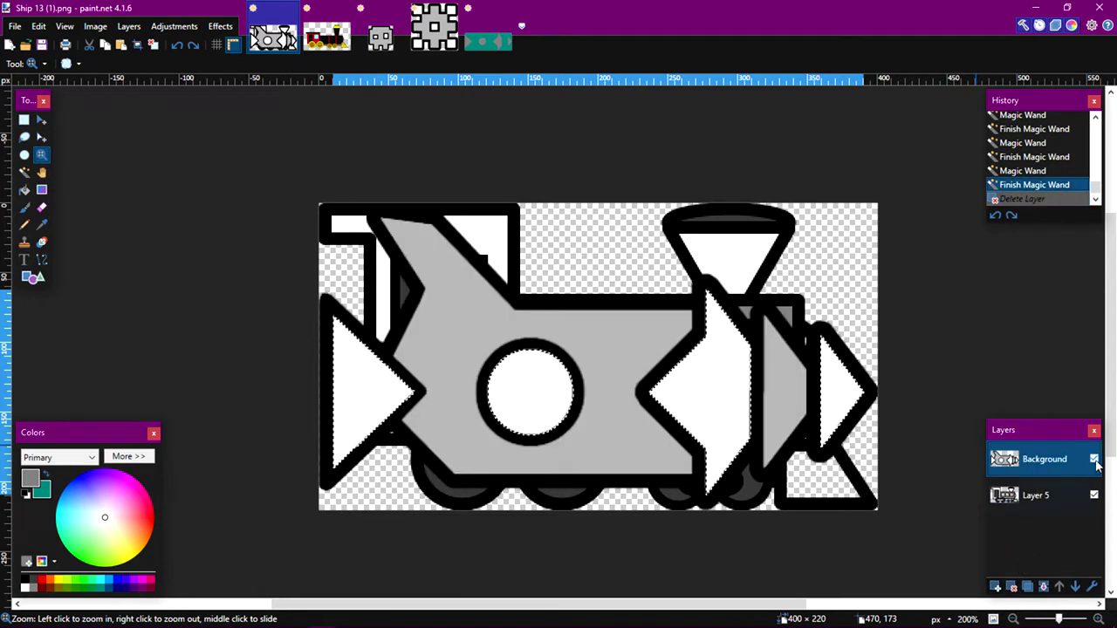
click(1094, 466)
drag(1061, 519, 1060, 513)
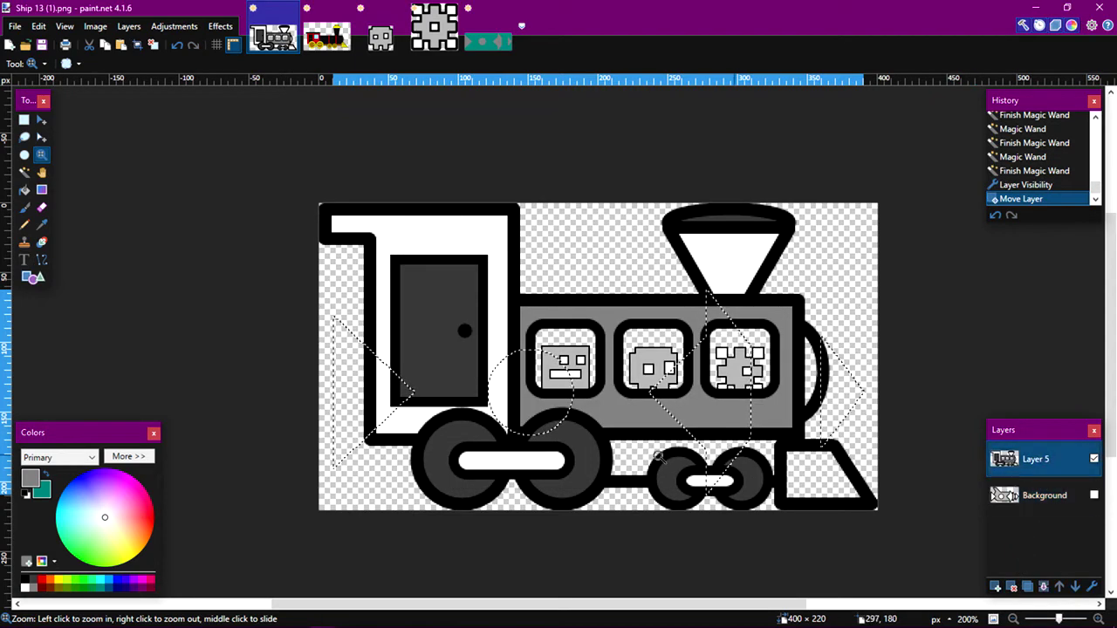
- Select the transparent areas around the icons in all three train windows on Layer 5 with the Magic Wand
click(24, 172)
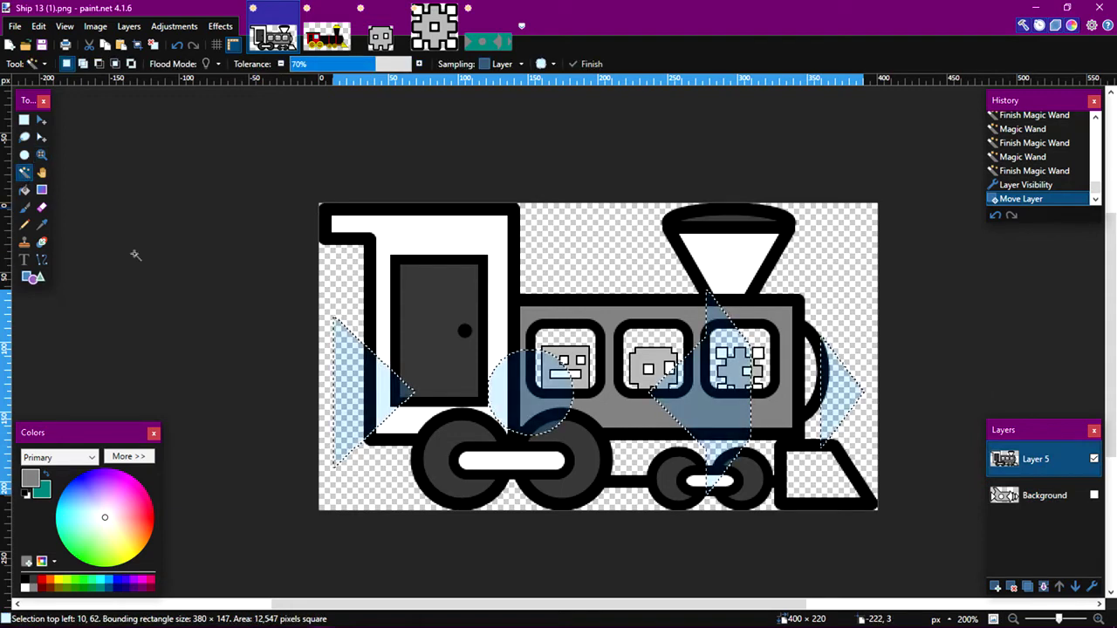
click(656, 344)
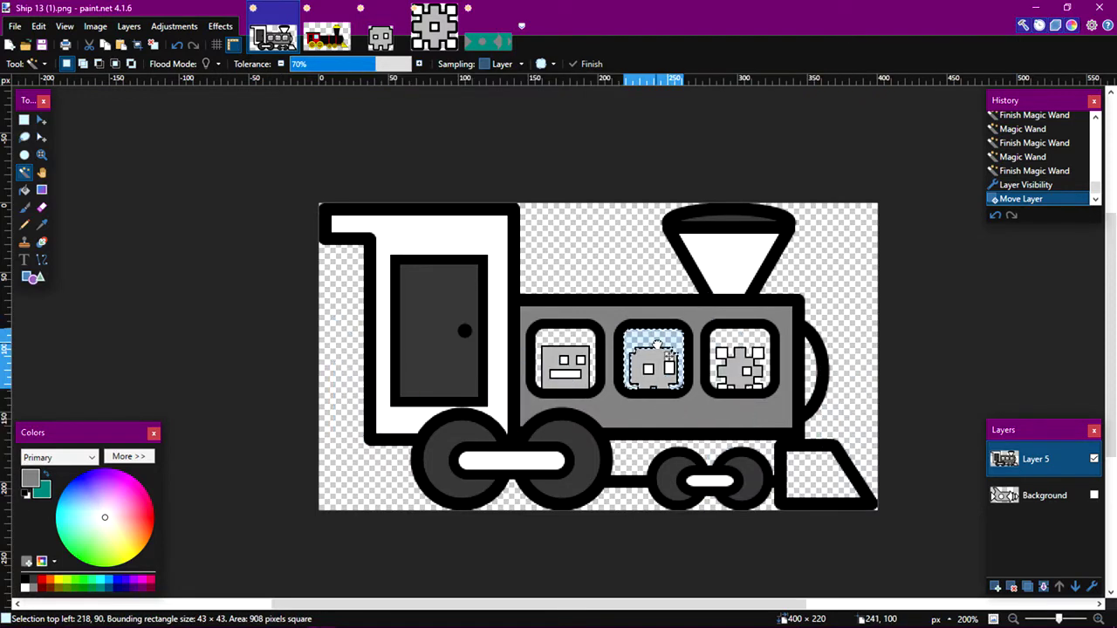
key(z)
click(659, 376)
click(661, 377)
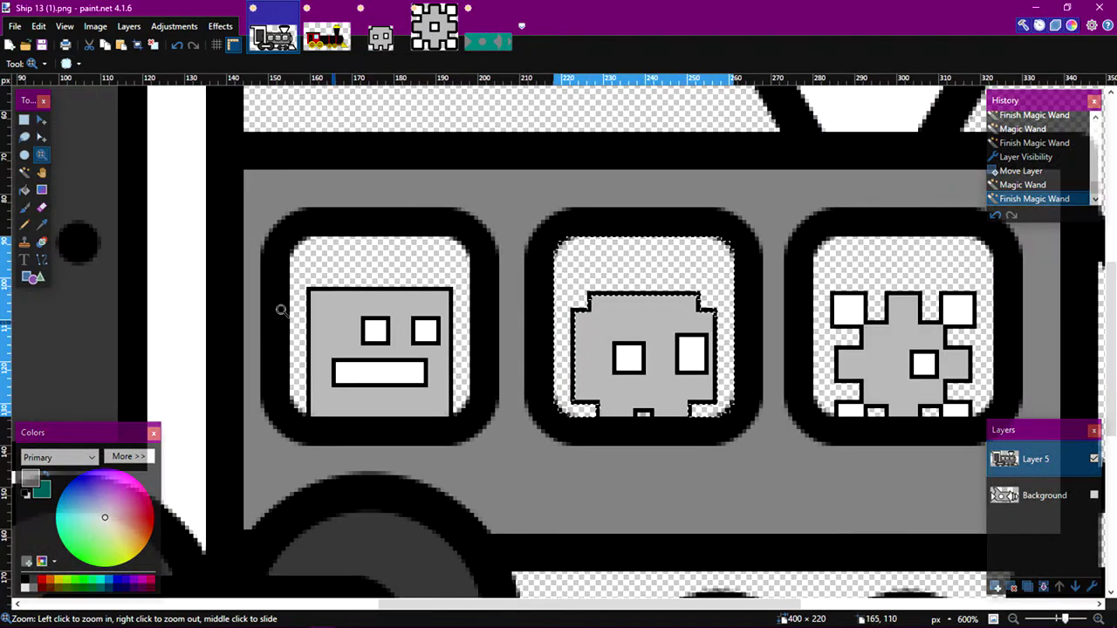
click(25, 172)
ctrl+click(395, 259)
ctrl+click(836, 273)
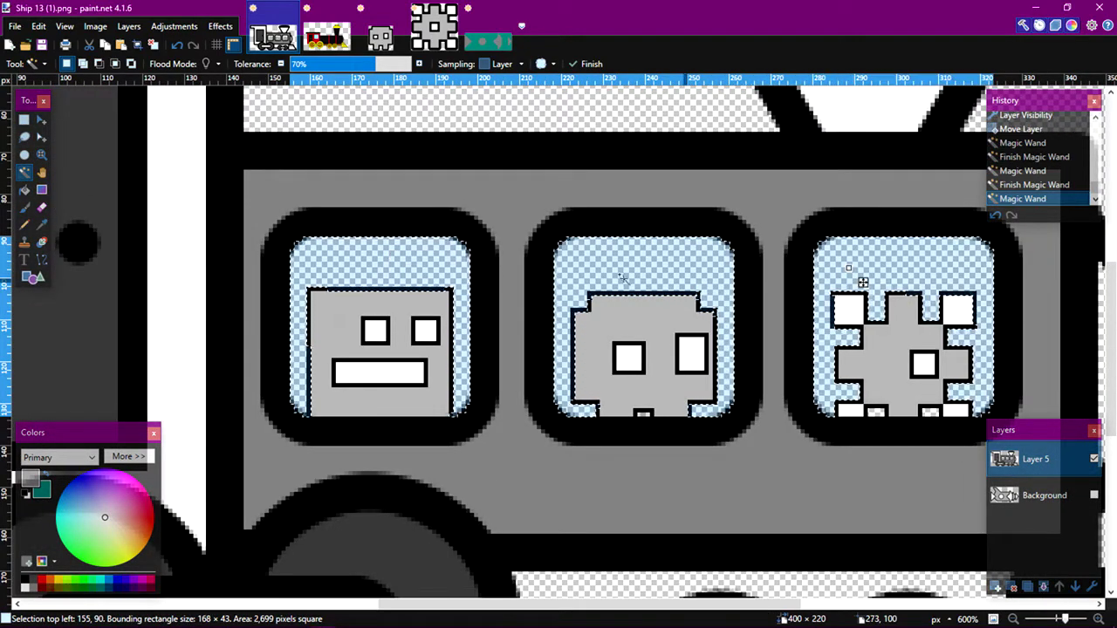
- Add the three window icons to the selection with rectangular selections so that each whole window interior is selected
click(24, 120)
drag(307, 275, 460, 418)
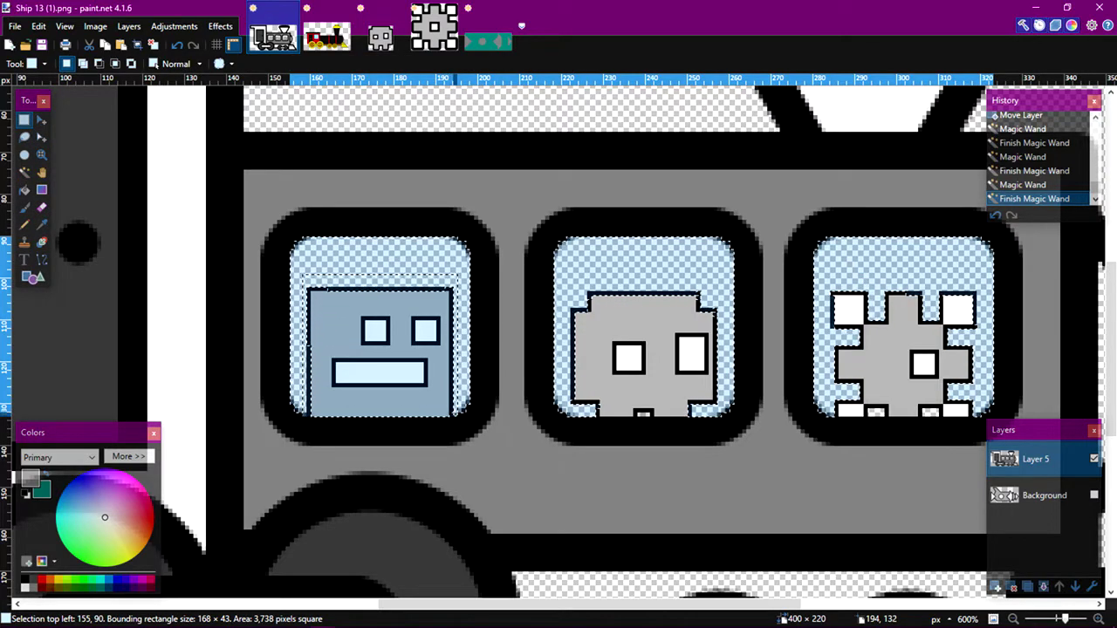
drag(568, 278, 724, 415)
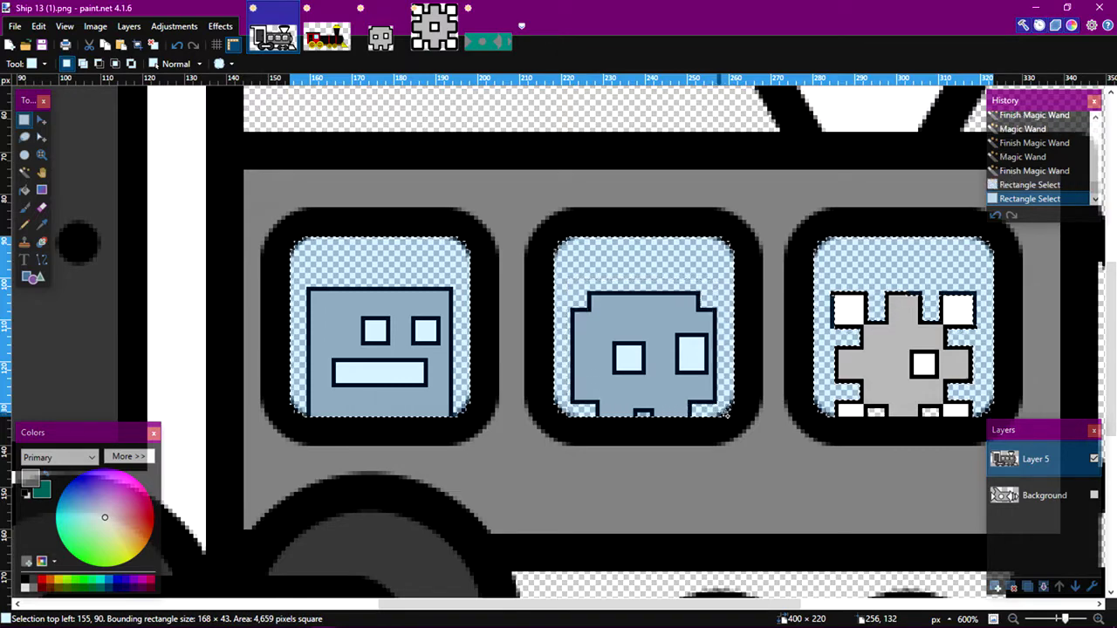
drag(842, 282, 975, 411)
key(z)
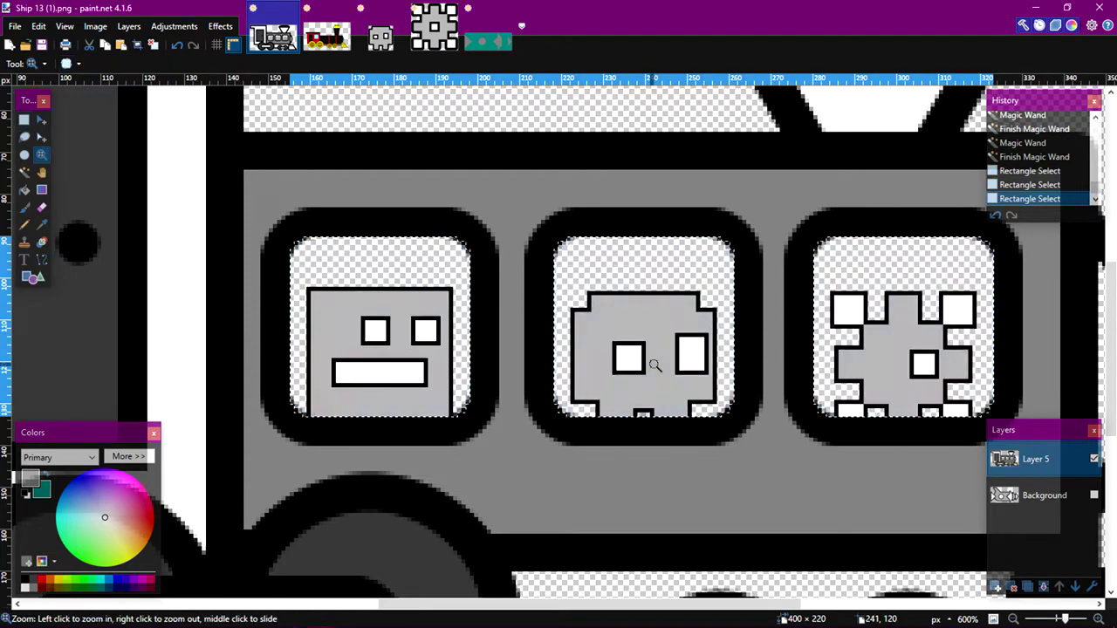
- Add the gap above the small wheels and the curved front area to the window selection, and place a new layer directly below Layer 5
right_click(654, 365)
right_click(653, 365)
right_click(654, 365)
click(24, 172)
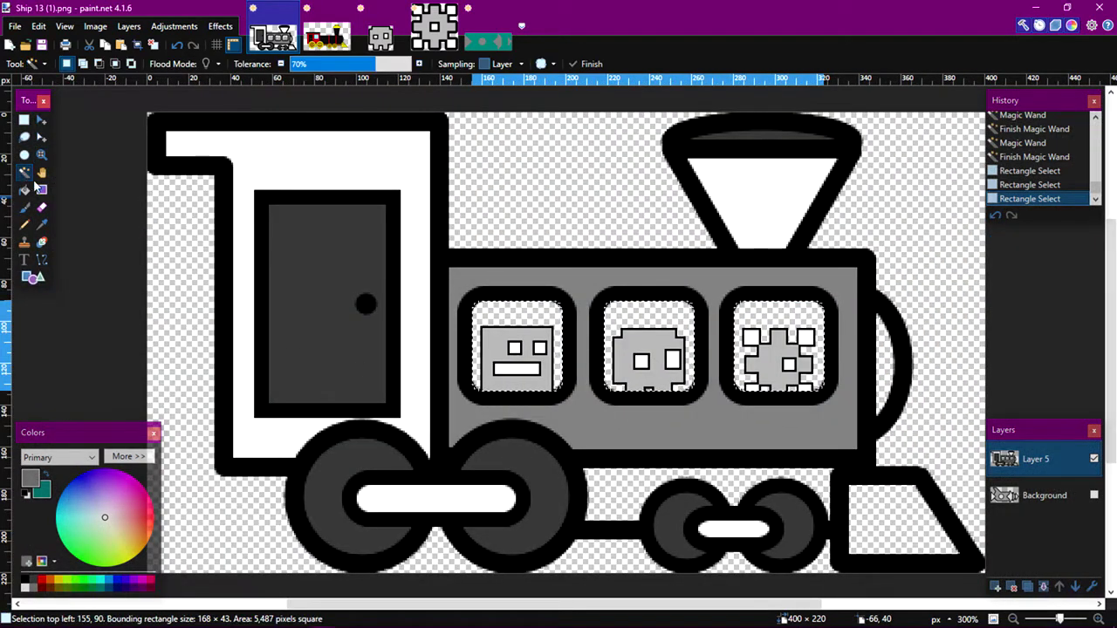
ctrl+click(620, 486)
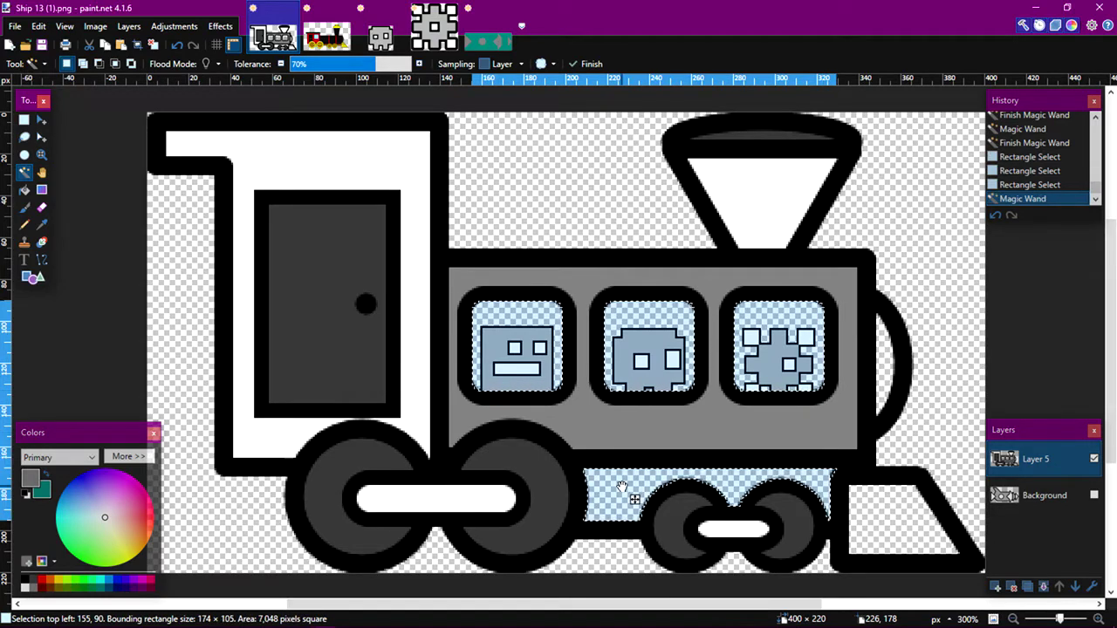
ctrl+click(892, 366)
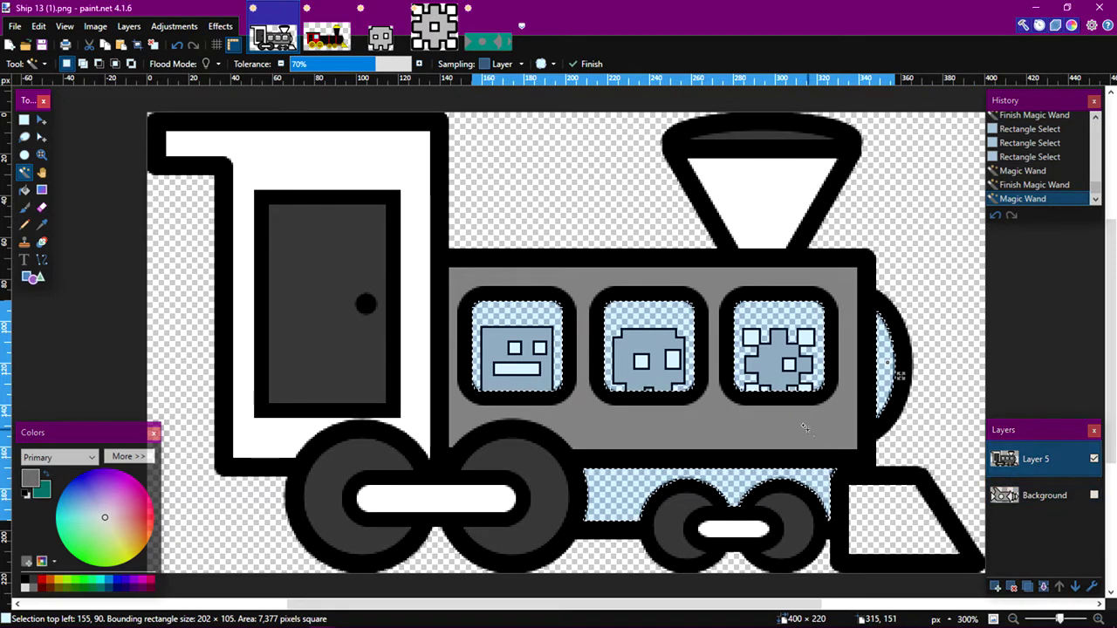
click(995, 586)
drag(1022, 460, 1022, 496)
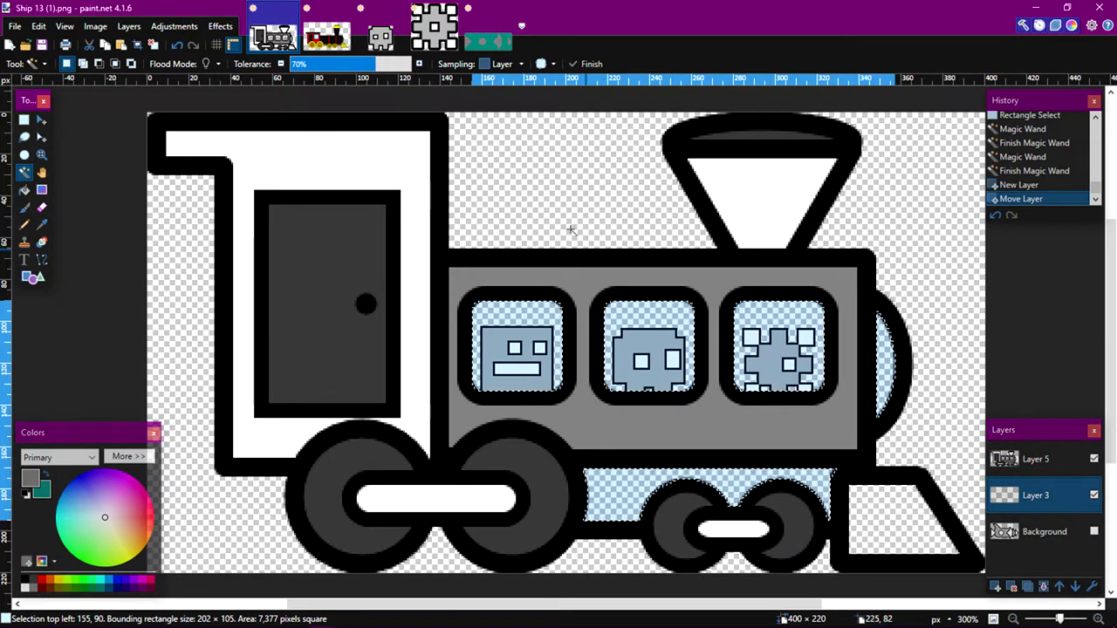
- Paste the copied train selection onto a new layer in the teal texture image
click(503, 44)
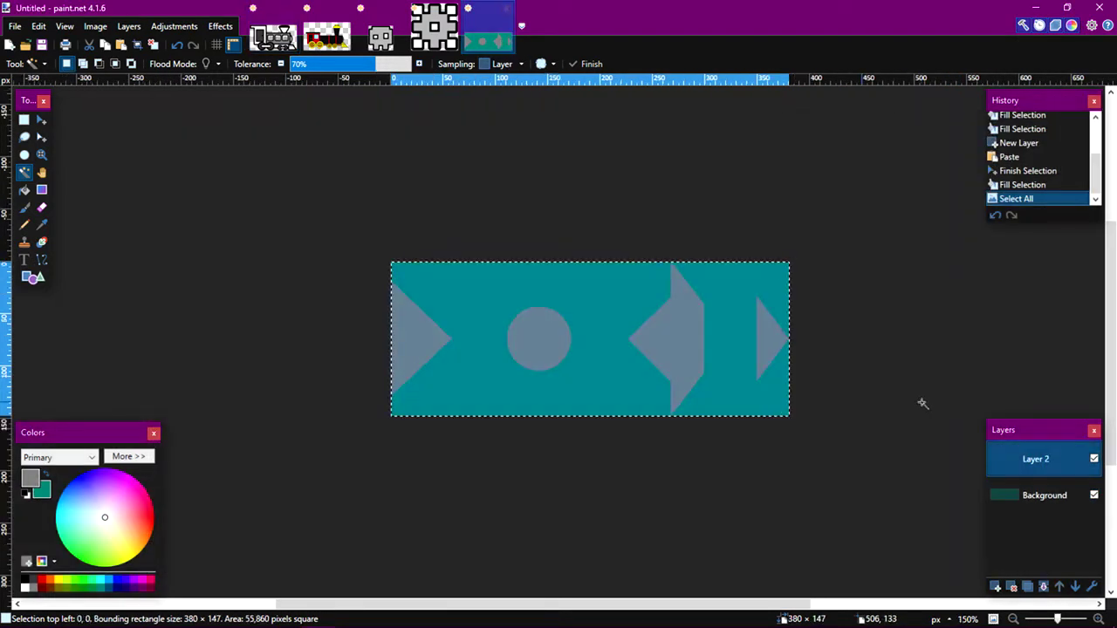
click(996, 586)
key(ctrl+v)
mouse_move(673, 370)
mouse_down()
mouse_move(673, 344)
mouse_move(680, 361)
mouse_up()
key(ctrl+z)
key(ctrl+z)
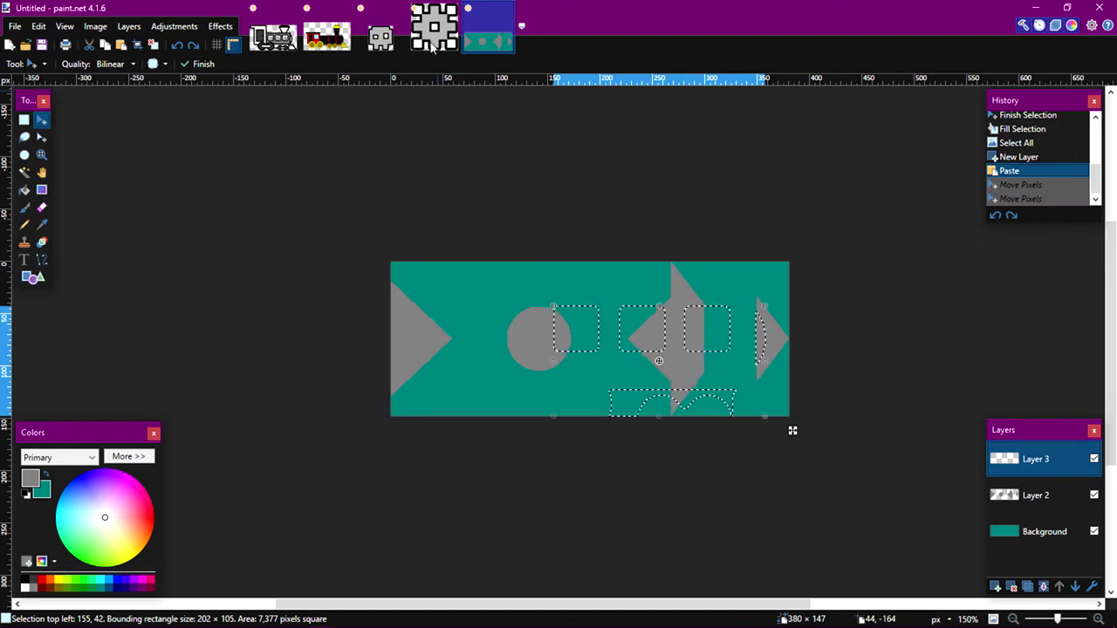
- Return to the train image, show the Background layer and move it to the top of the layer stack as a placement reference
click(273, 37)
click(1094, 532)
click(1094, 532)
drag(1078, 532, 1056, 461)
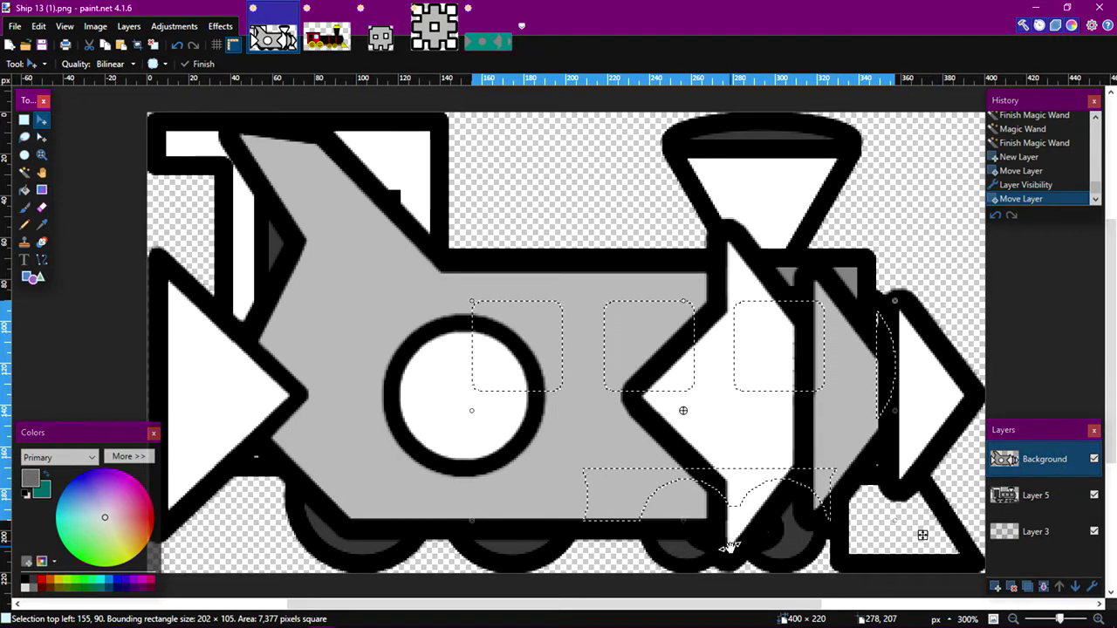
- Move the pasted train selection in the teal texture image up to 155, 30, comparing its placement with the original ship in the train image
click(500, 38)
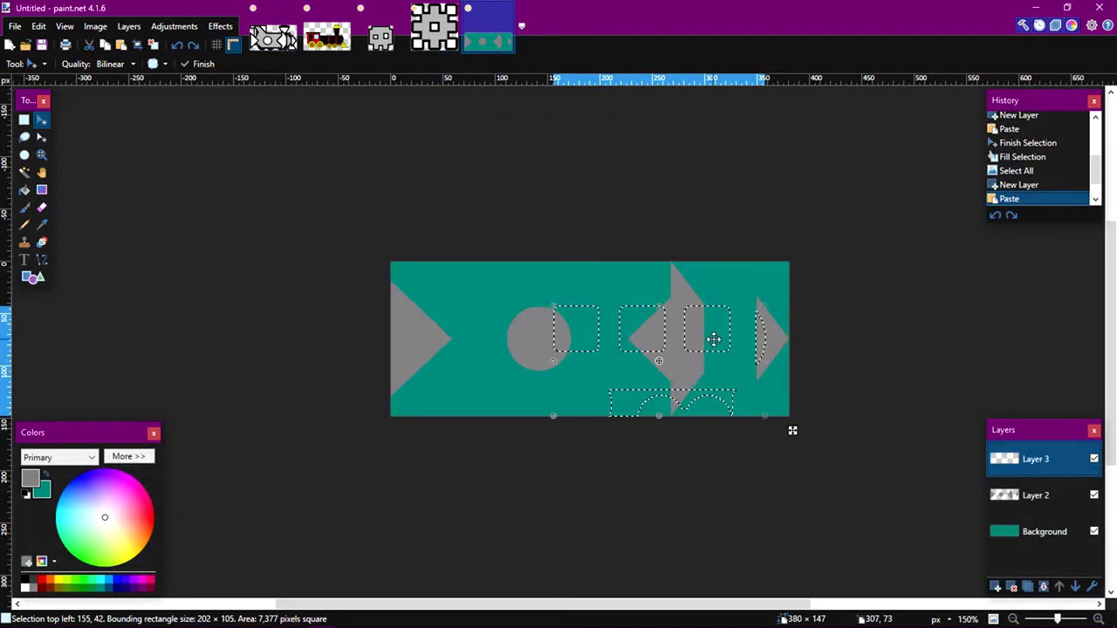
drag(714, 340, 714, 337)
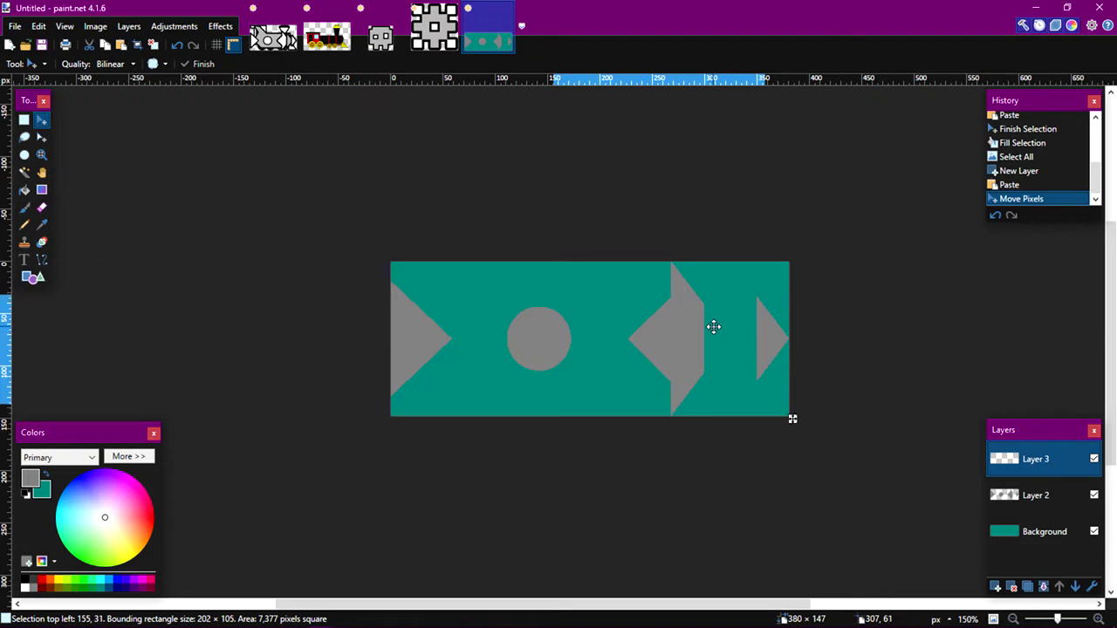
drag(714, 326, 713, 324)
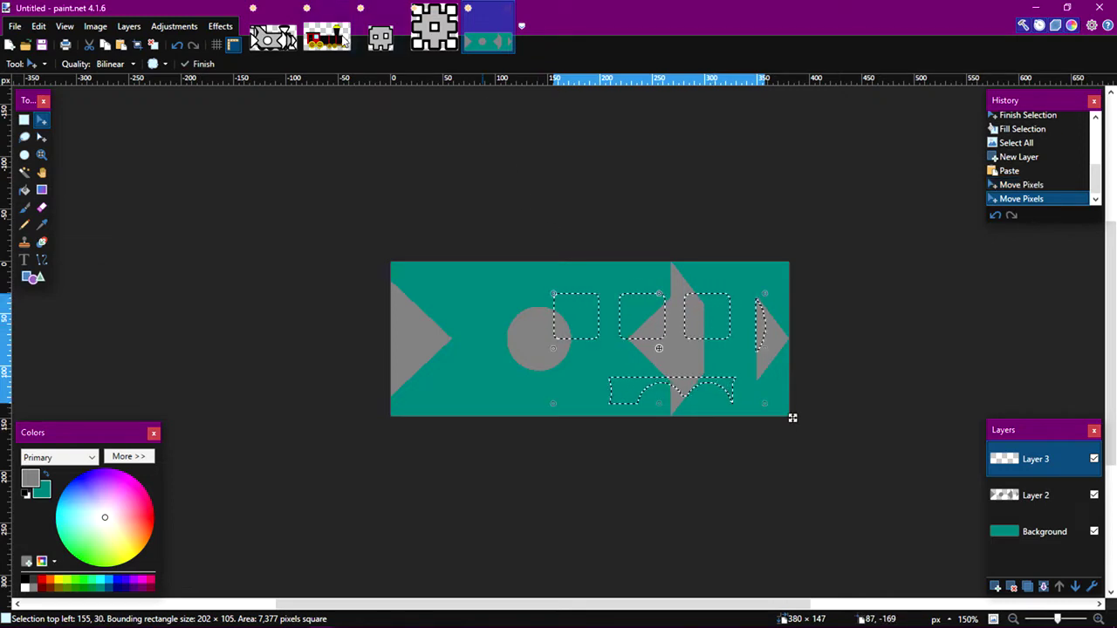
click(293, 41)
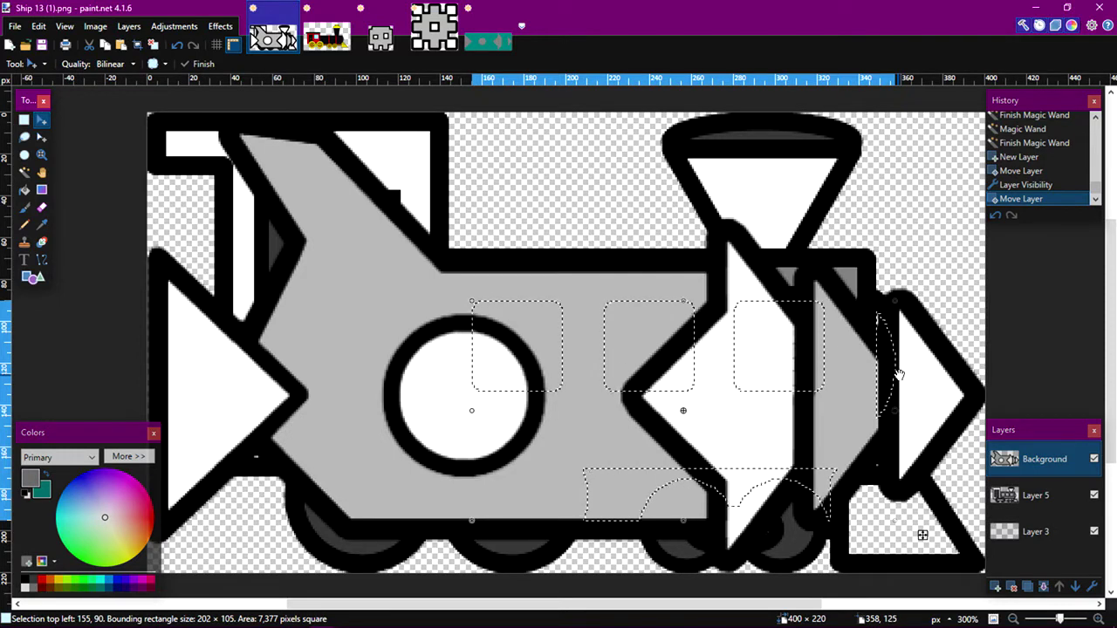
click(487, 43)
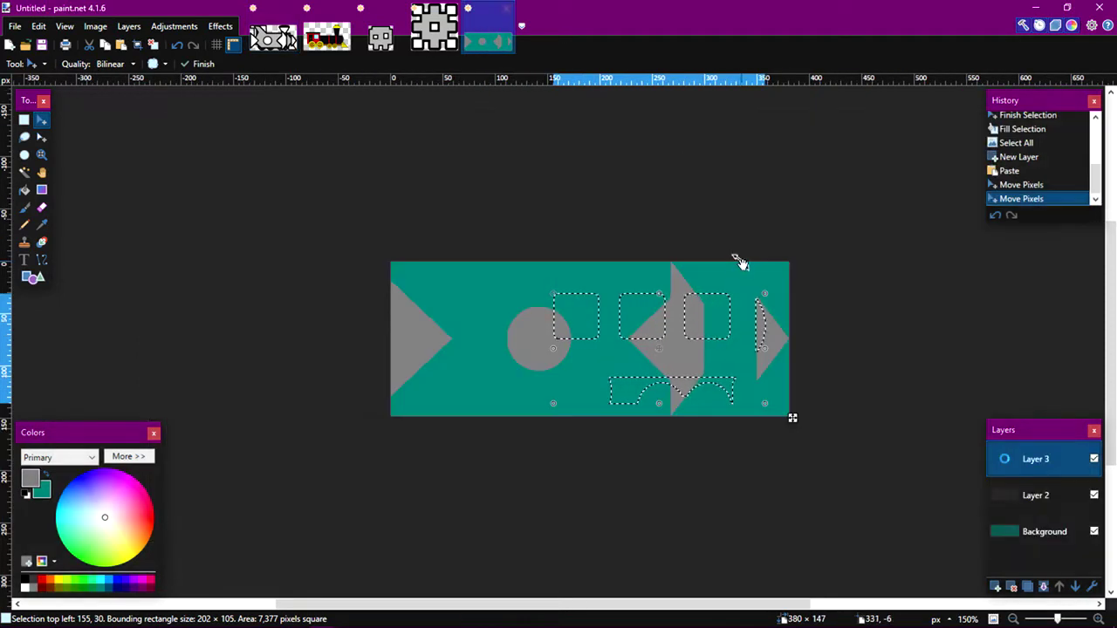
- Move the pasted window, front crescent and undercarriage shapes on Layer 3 so their top-left corner is at 146, 30
drag(753, 335, 740, 337)
click(743, 338)
key(z)
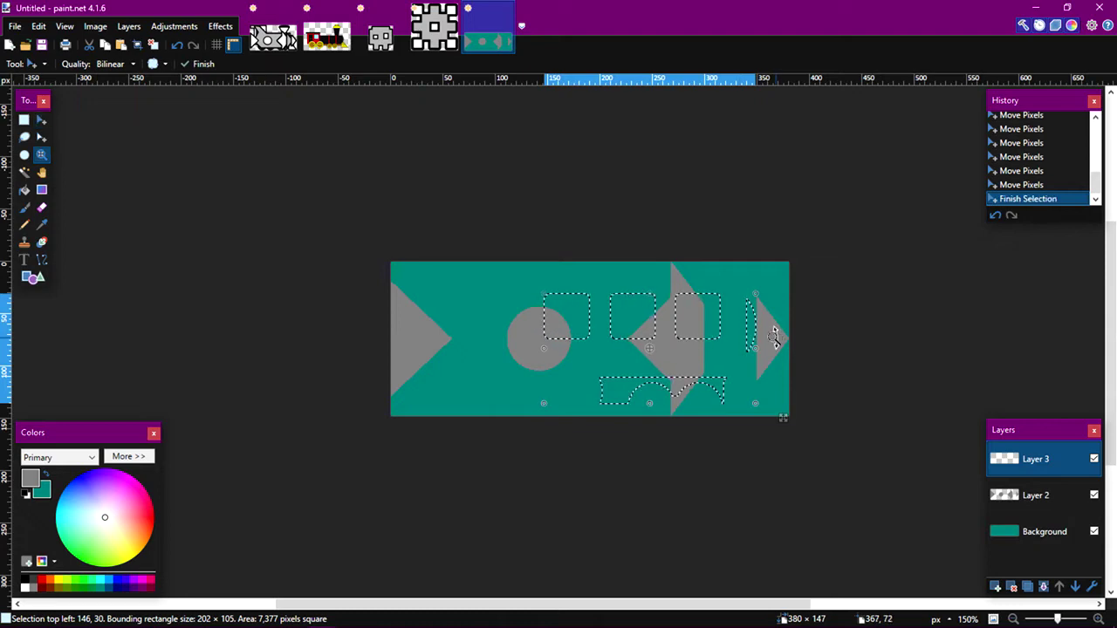
click(777, 337)
click(773, 338)
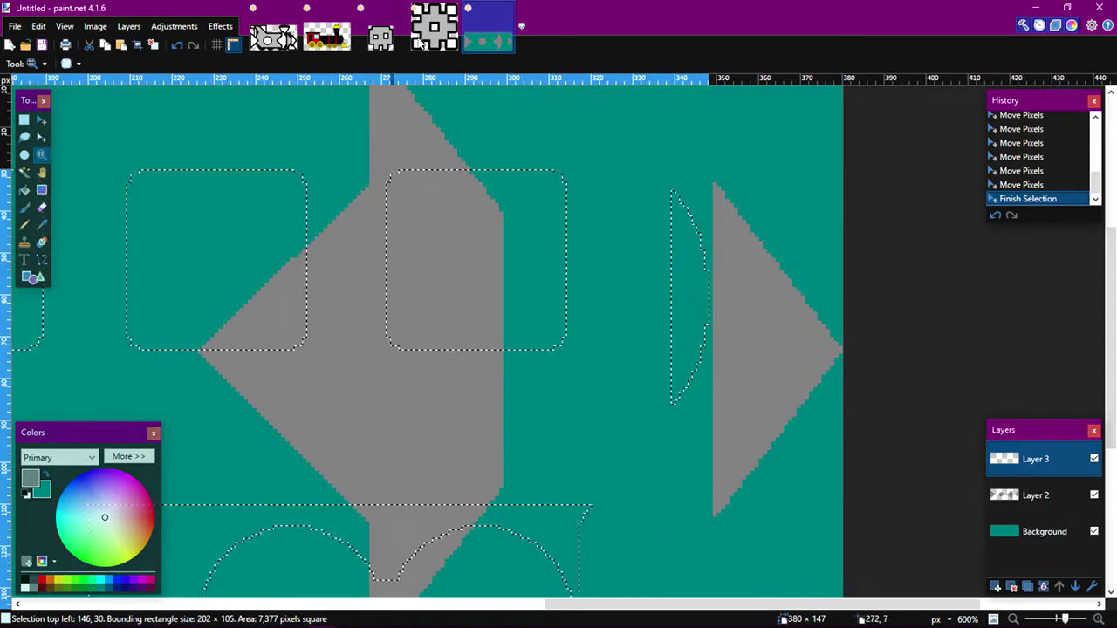
- Check the shapes' placement against Ship 13 (1).png and nudge them up one pixel to 146, 29 in the Untitled image
click(273, 36)
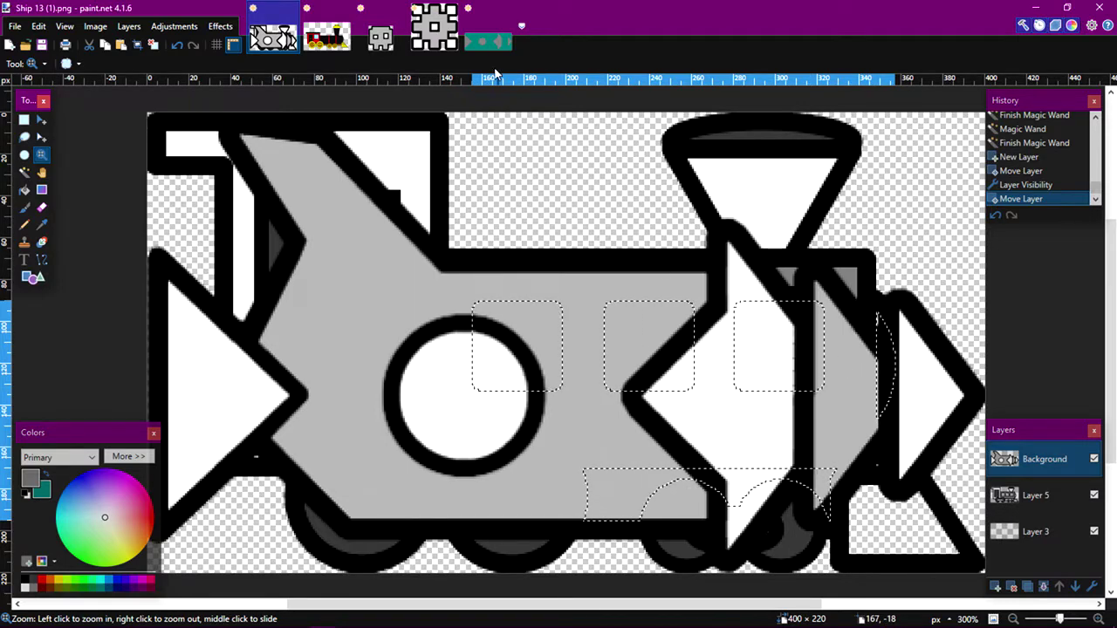
click(489, 39)
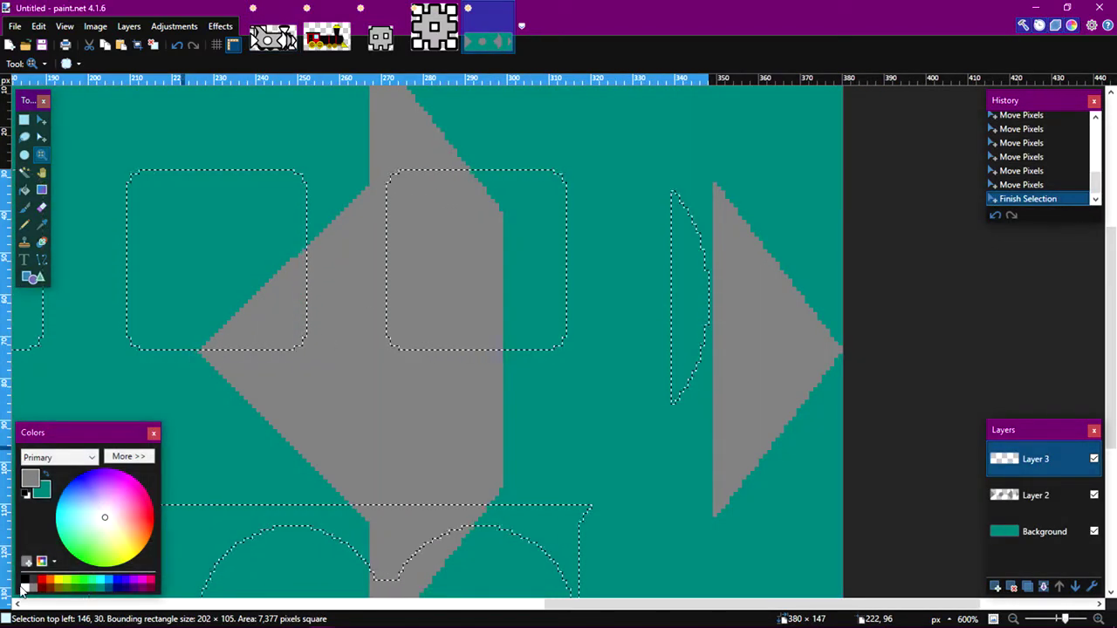
key(ctrl+Tab)
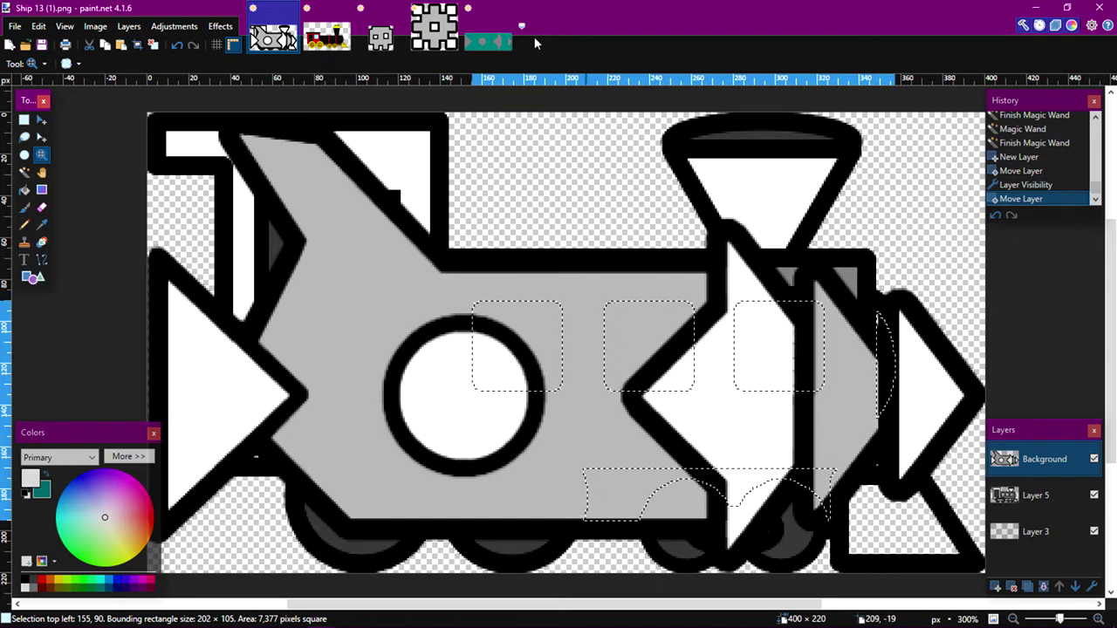
click(489, 41)
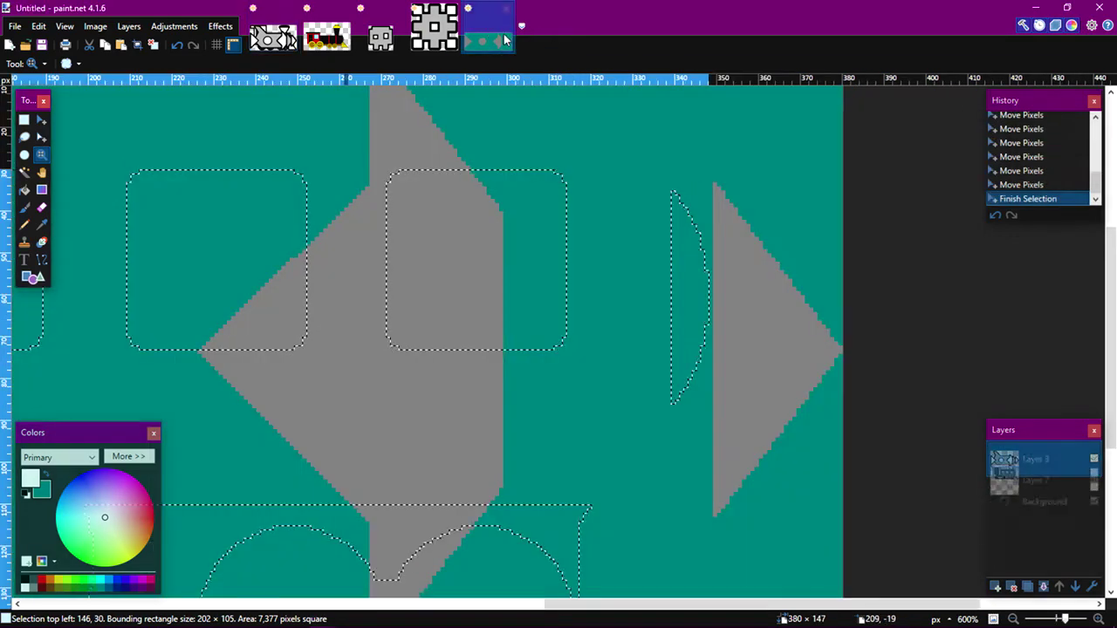
click(40, 120)
drag(621, 267, 621, 266)
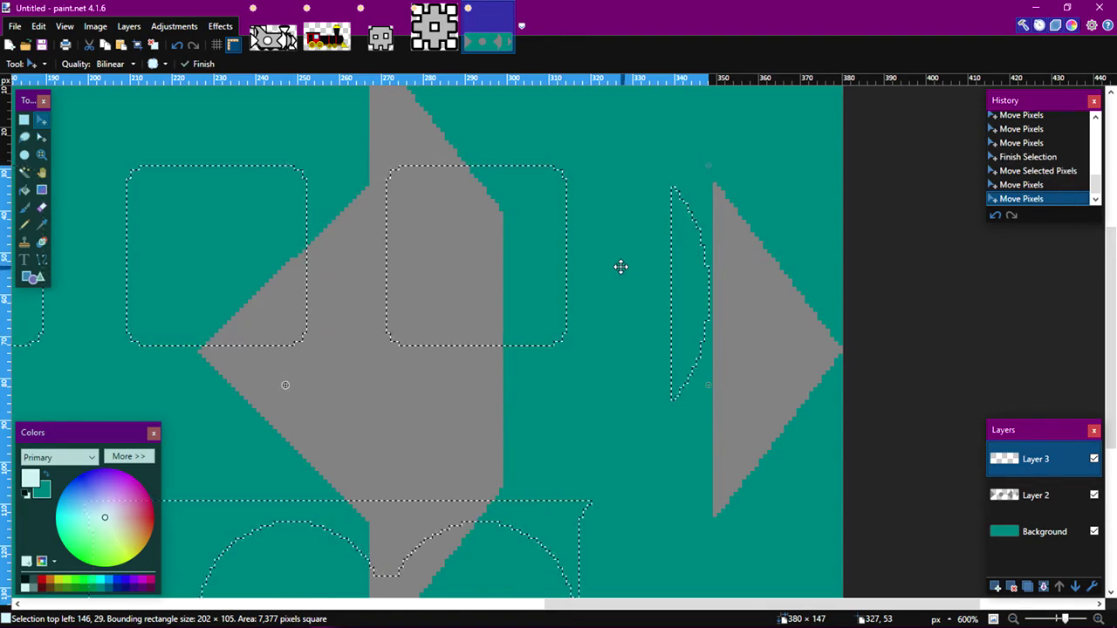
- Fill the moved shapes with white on Layer 3 and reset the selection to the whole canvas
key(BackSpace)
key(ctrl+a)
key(z)
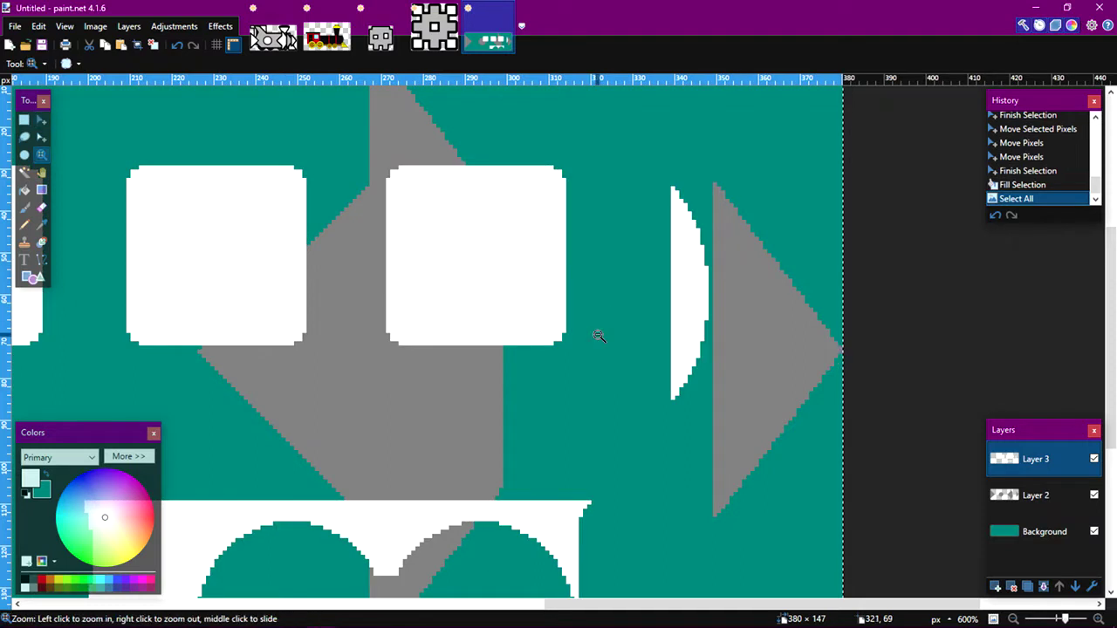
scroll(599, 332, down, 4)
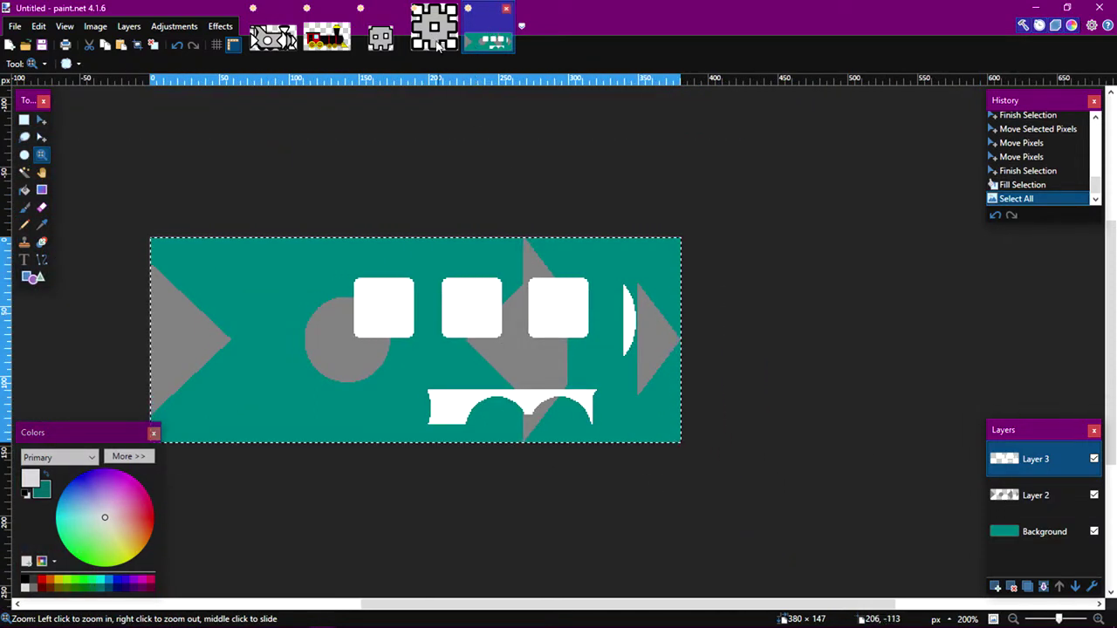
- Erase the entire contents of the Background layer in Ship 13 (1).png
click(273, 36)
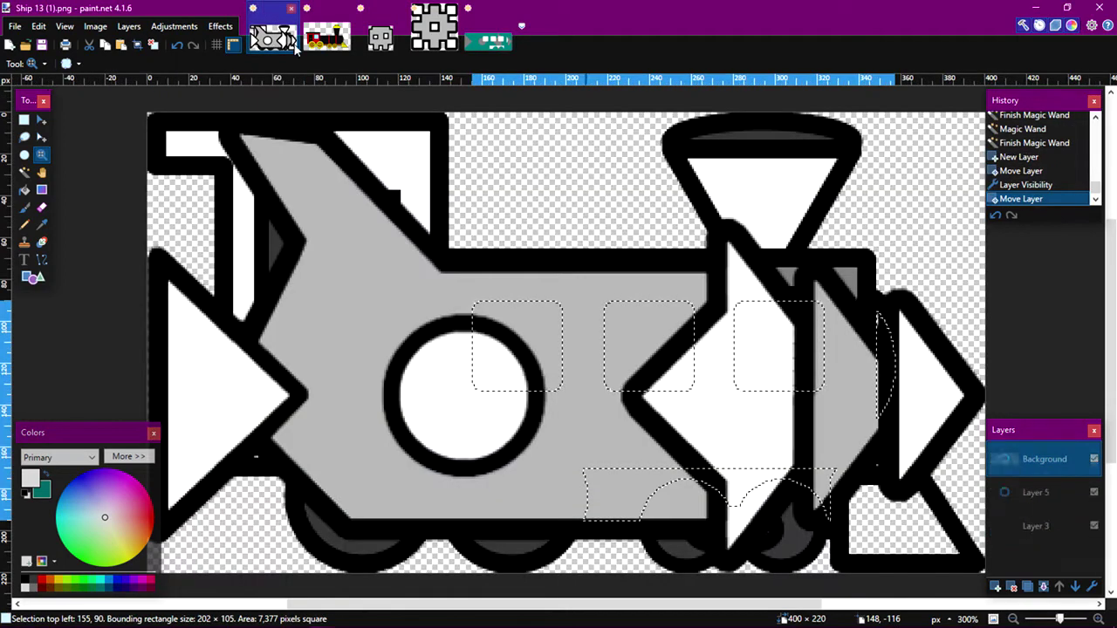
key(Delete)
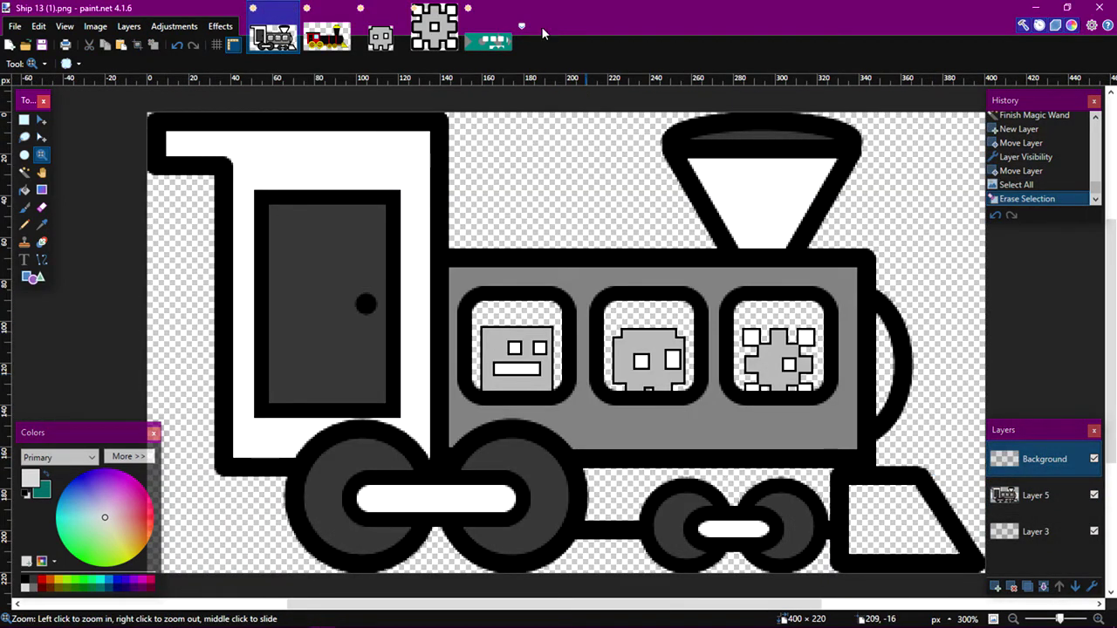
- Select the three white windows in the Untitled image and apply a Transparency adjustment of -58 to them
click(489, 39)
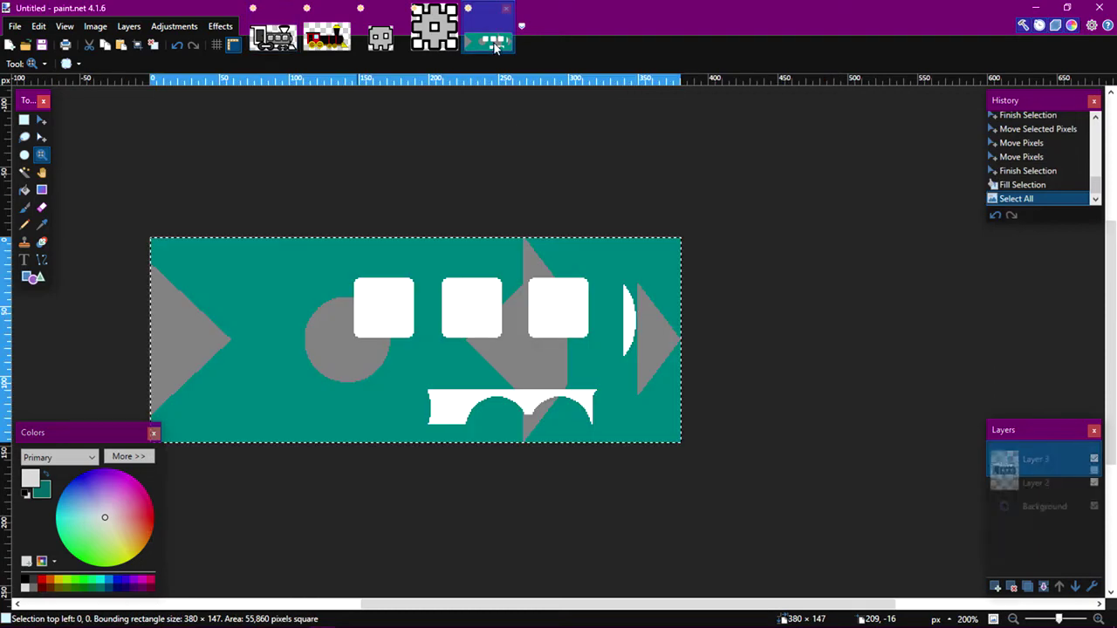
click(23, 120)
drag(287, 251, 593, 365)
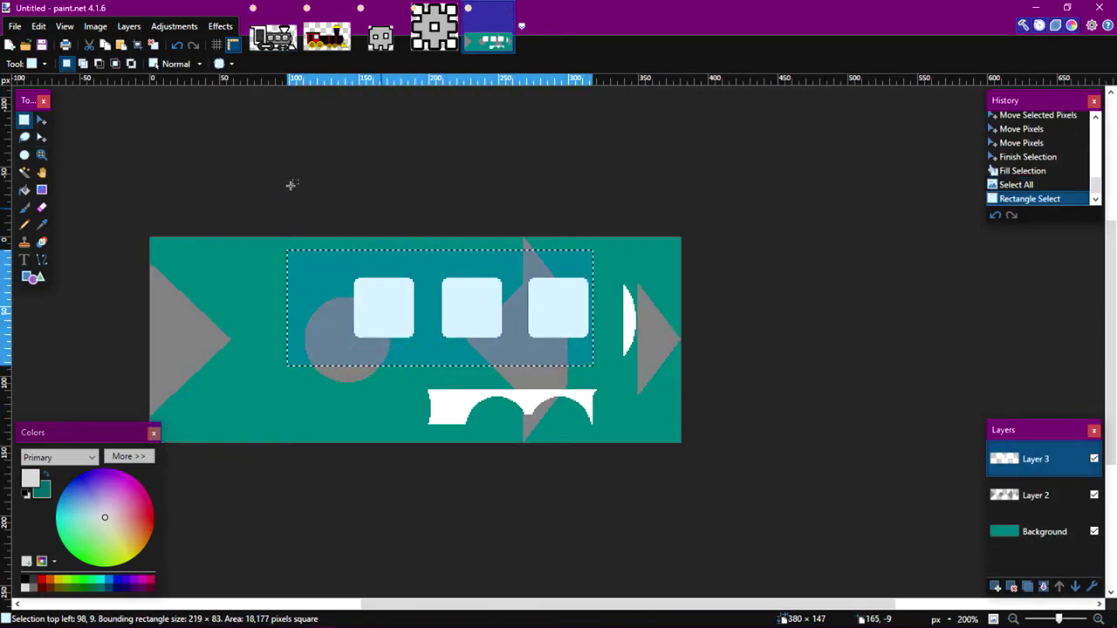
click(173, 26)
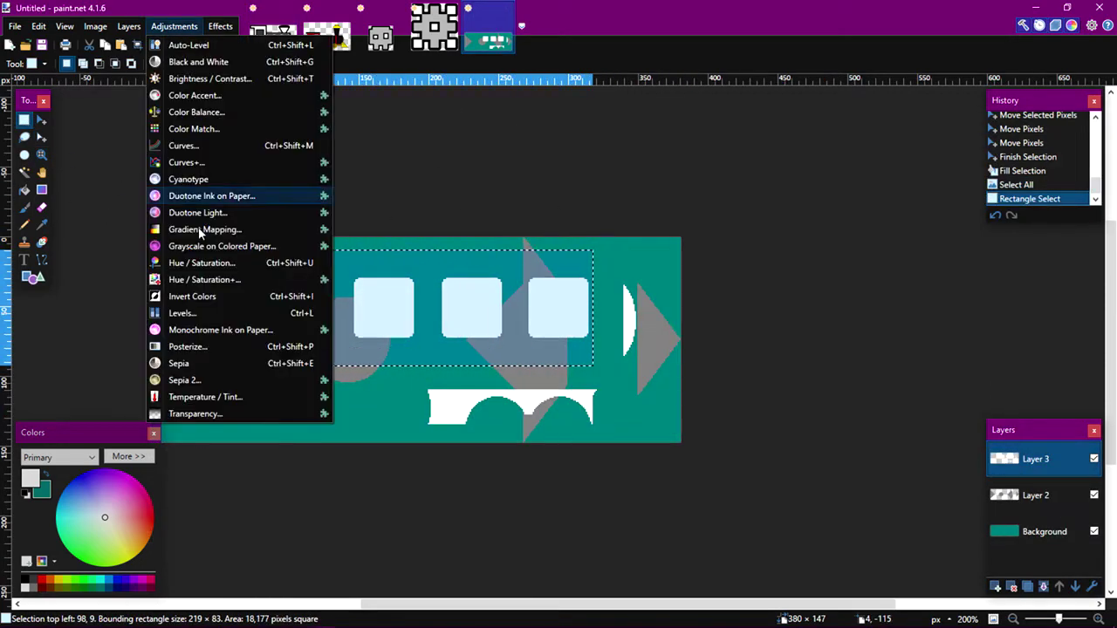
click(212, 414)
drag(532, 267, 841, 244)
drag(832, 288, 792, 280)
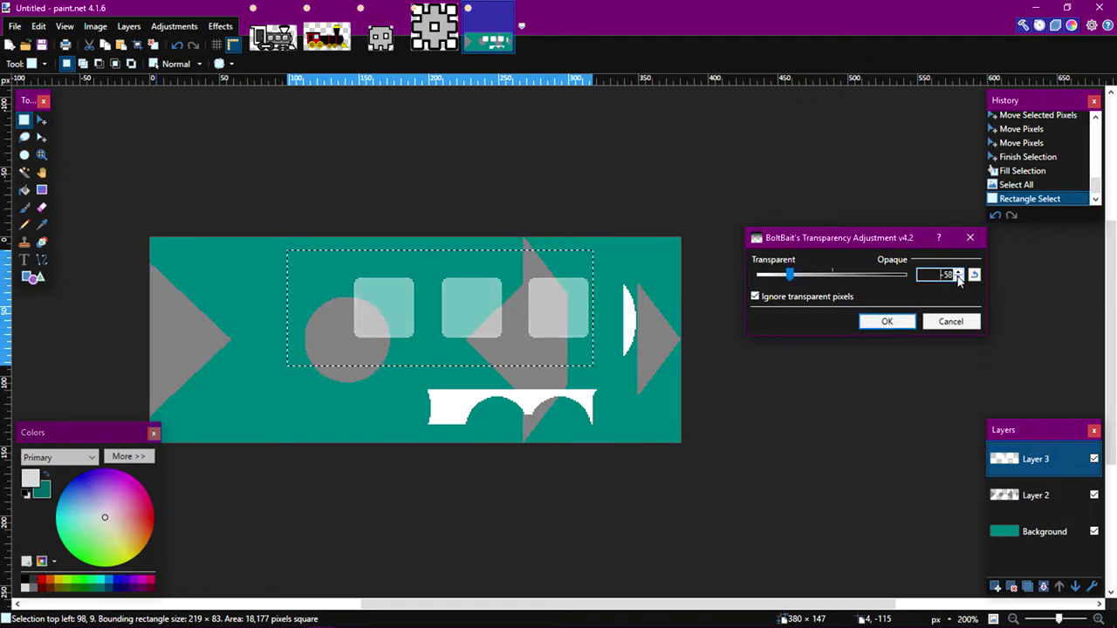
click(889, 319)
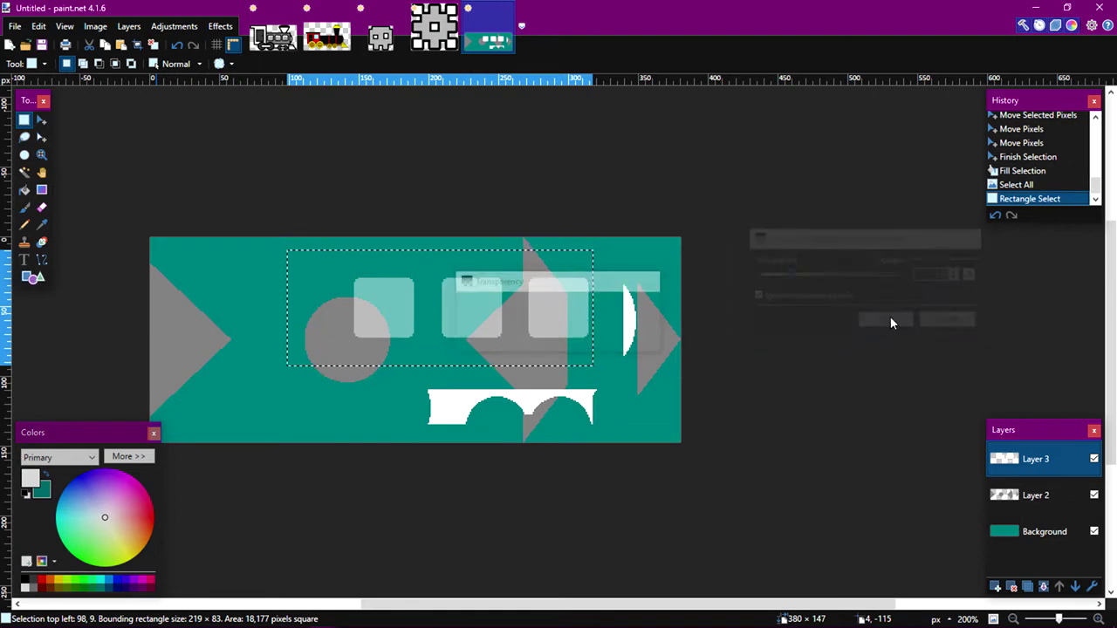
- Delete Layer 2 and the teal Background layer from the Untitled image, keeping only Layer 3, and select the whole canvas
click(1035, 503)
click(1012, 587)
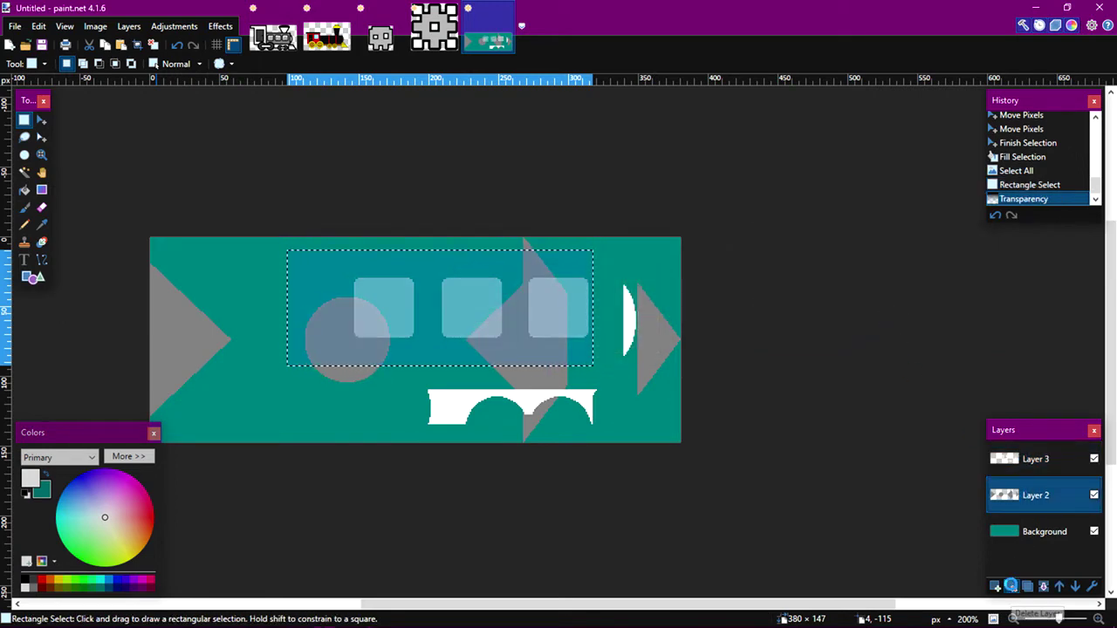
key(ctrl+a)
key(z)
right_click(473, 400)
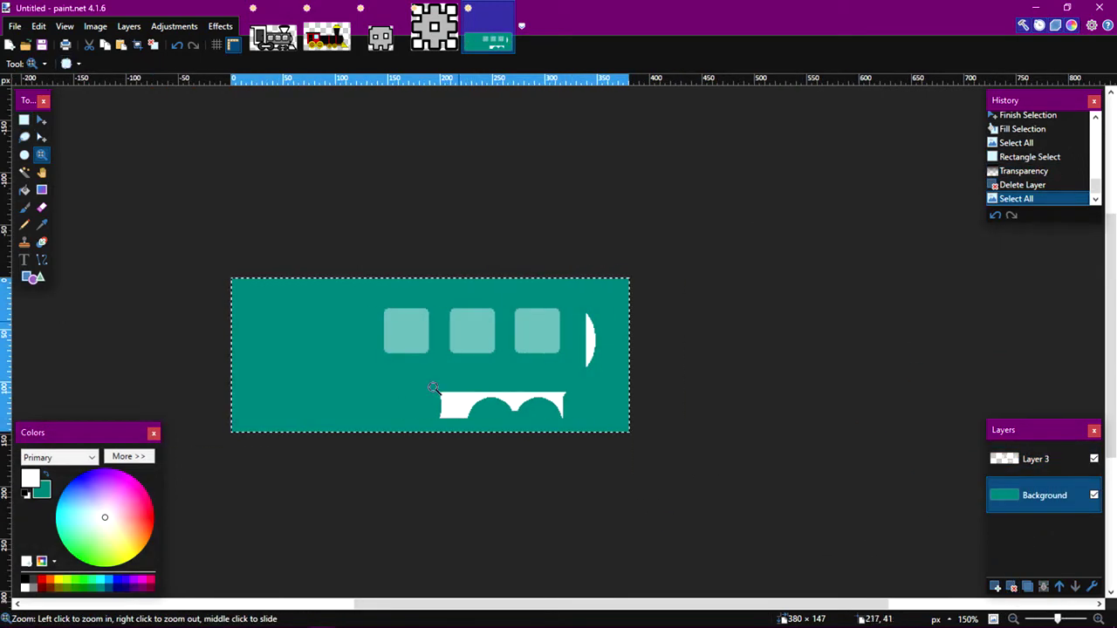
click(1011, 587)
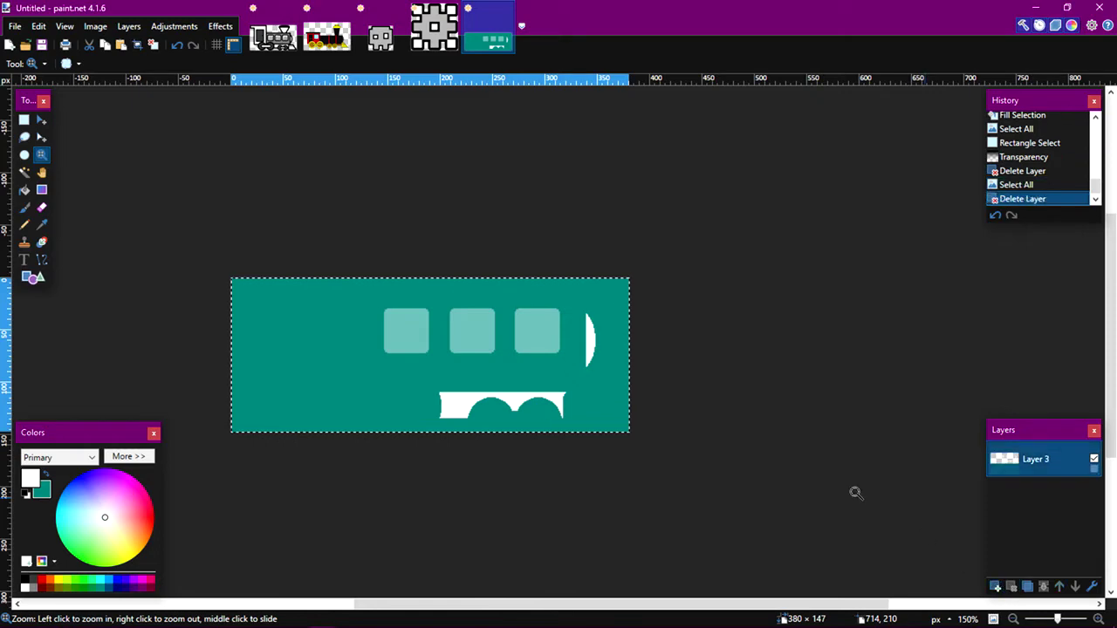
key(ctrl+a)
- Select the empty interior of the train's front cowcatcher on Layer 5 of Ship 13 (1).png with the Magic Wand
click(274, 37)
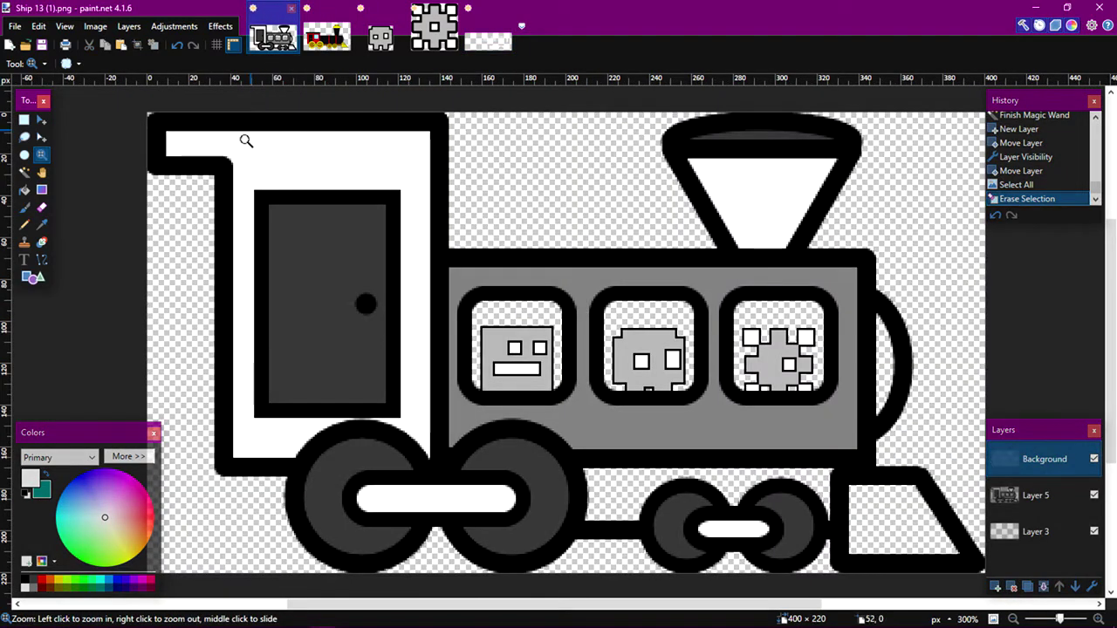
click(23, 172)
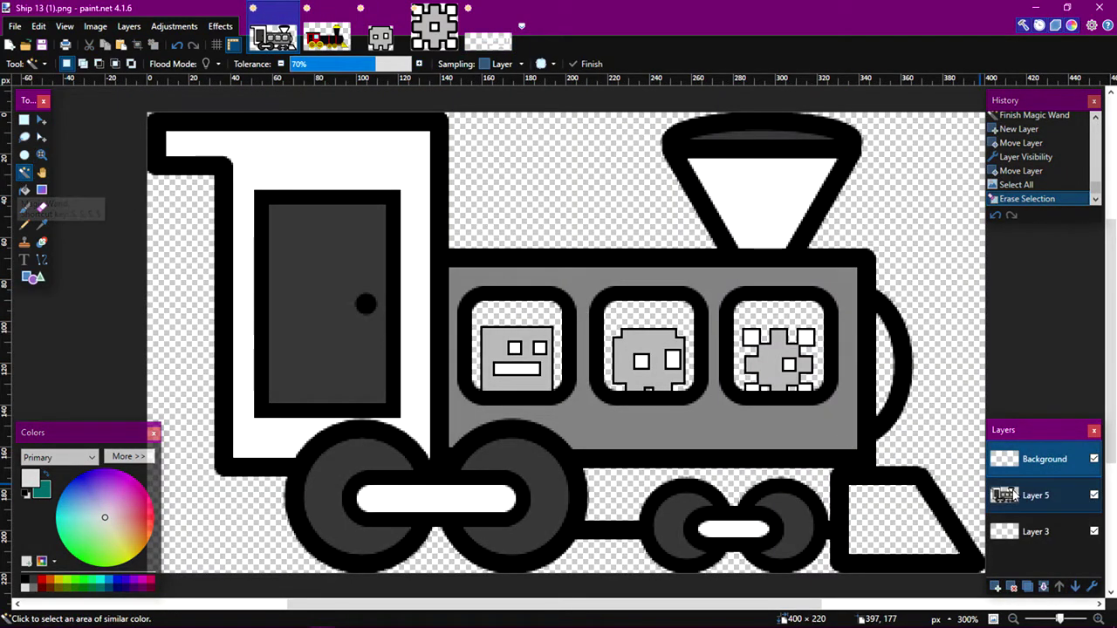
click(1036, 495)
click(899, 515)
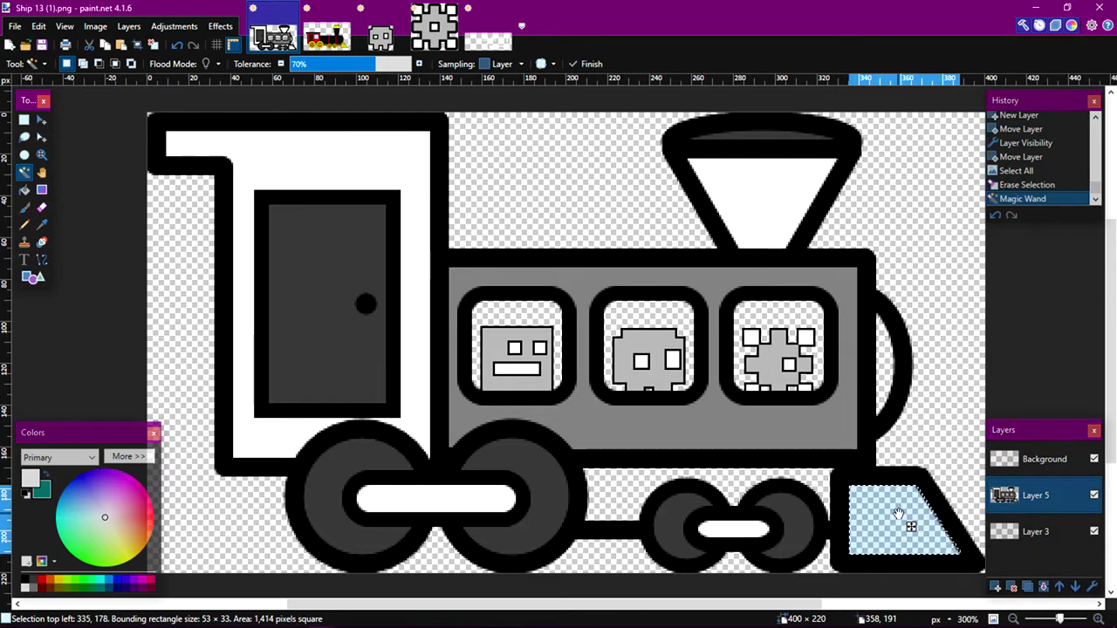
- Try filling the selected cowcatcher area with black, and undo the fill
click(27, 582)
key(BackSpace)
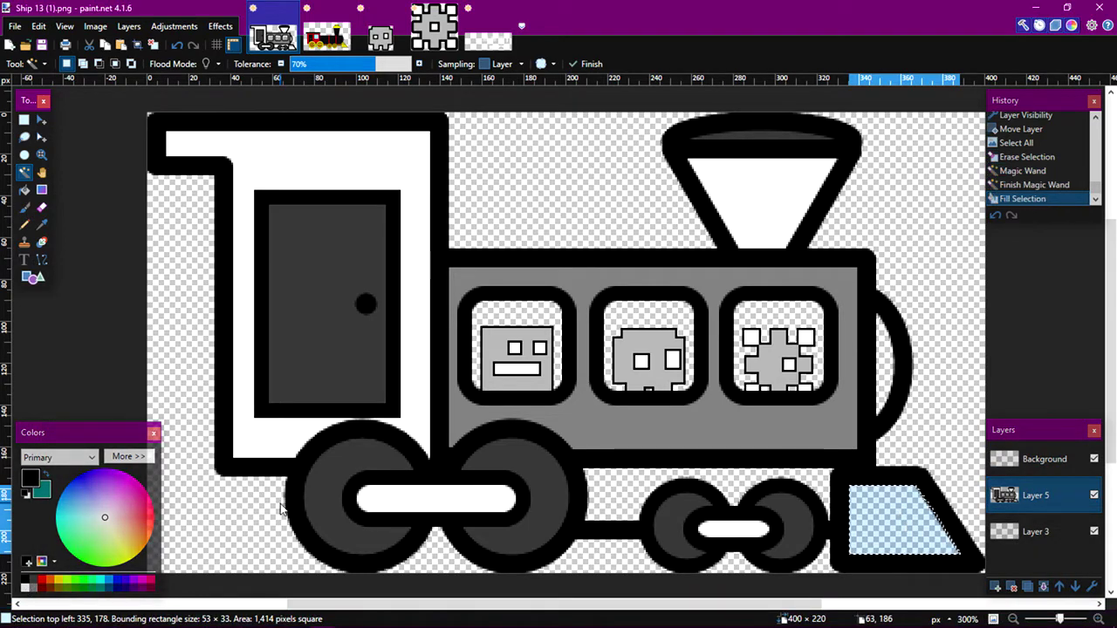
key(ctrl+a)
key(z)
right_click(567, 437)
right_click(566, 437)
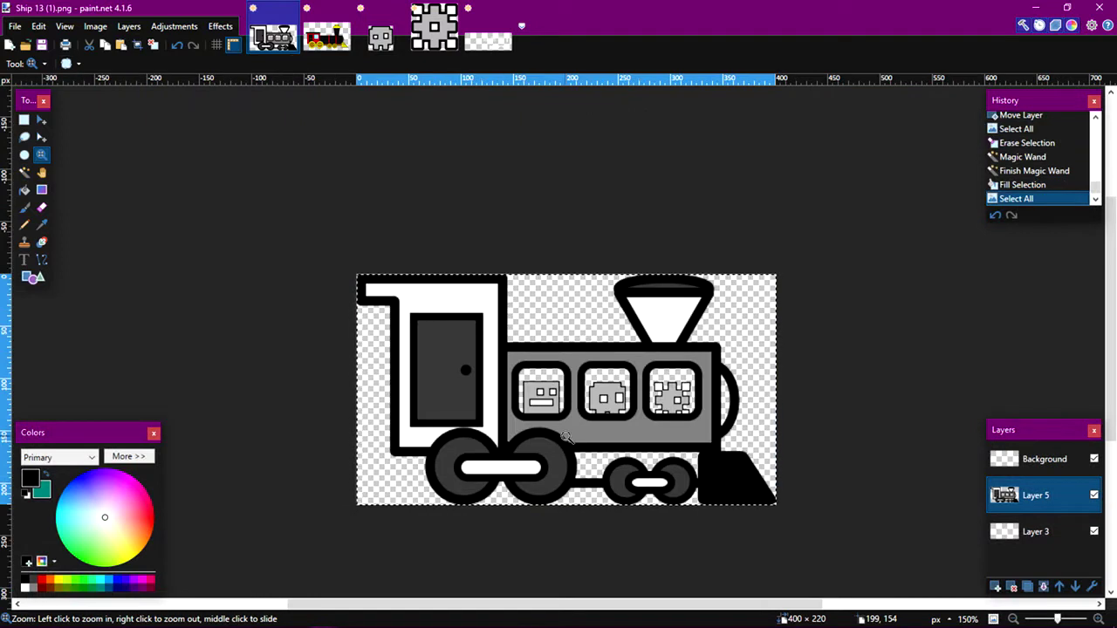
key(ctrl+z)
key(ctrl+z)
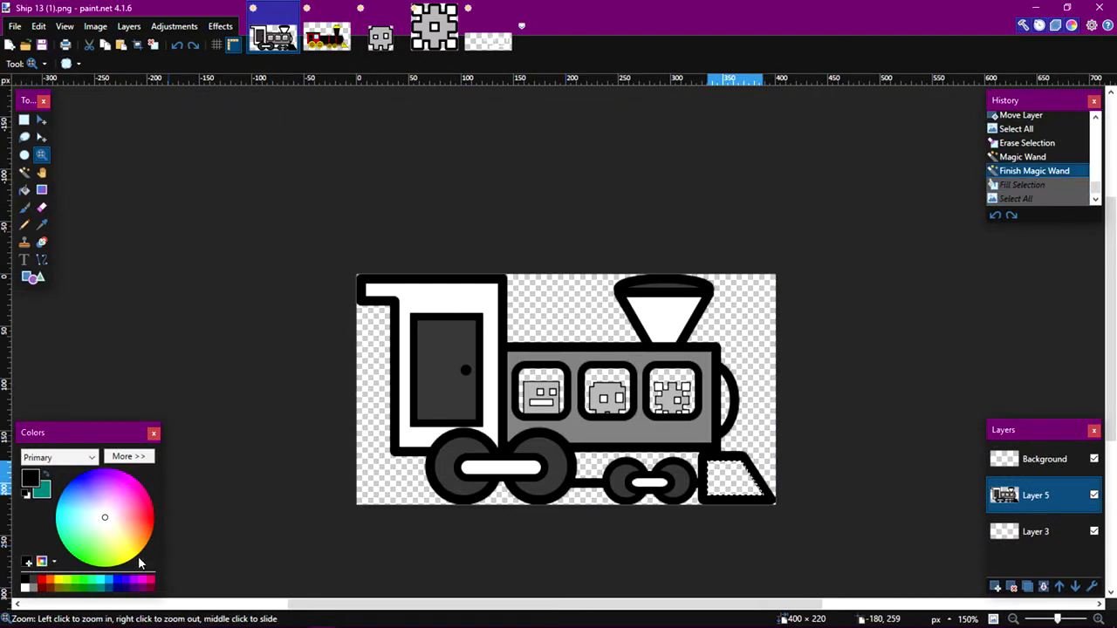
- Fill the selected cowcatcher area with dark gray and reset the selection to the whole canvas
click(35, 585)
key(BackSpace)
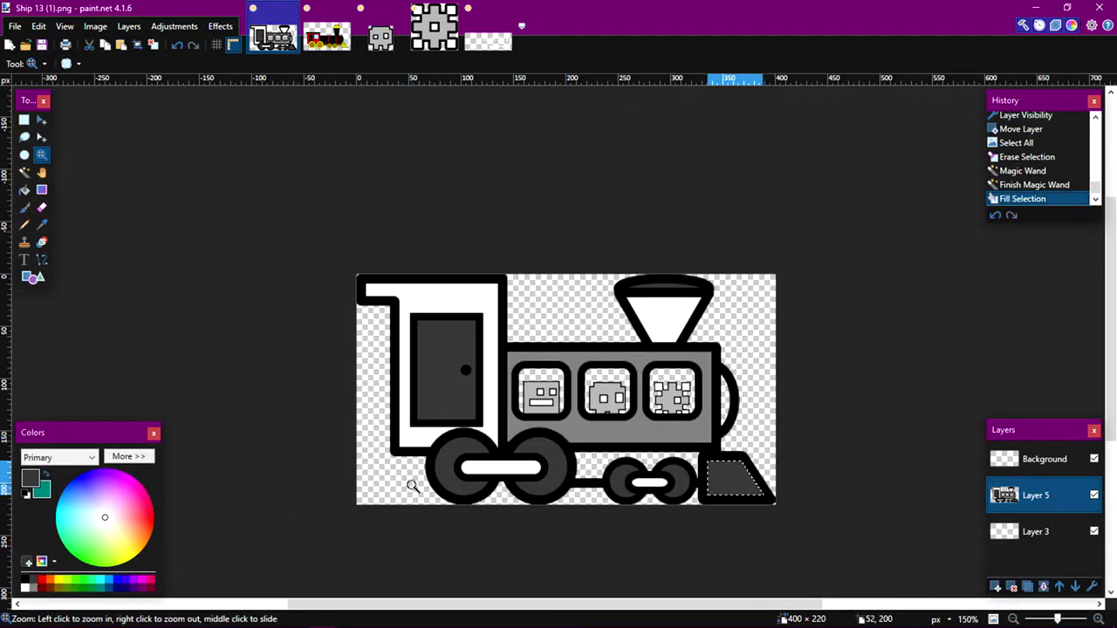
key(ctrl+a)
right_click(630, 398)
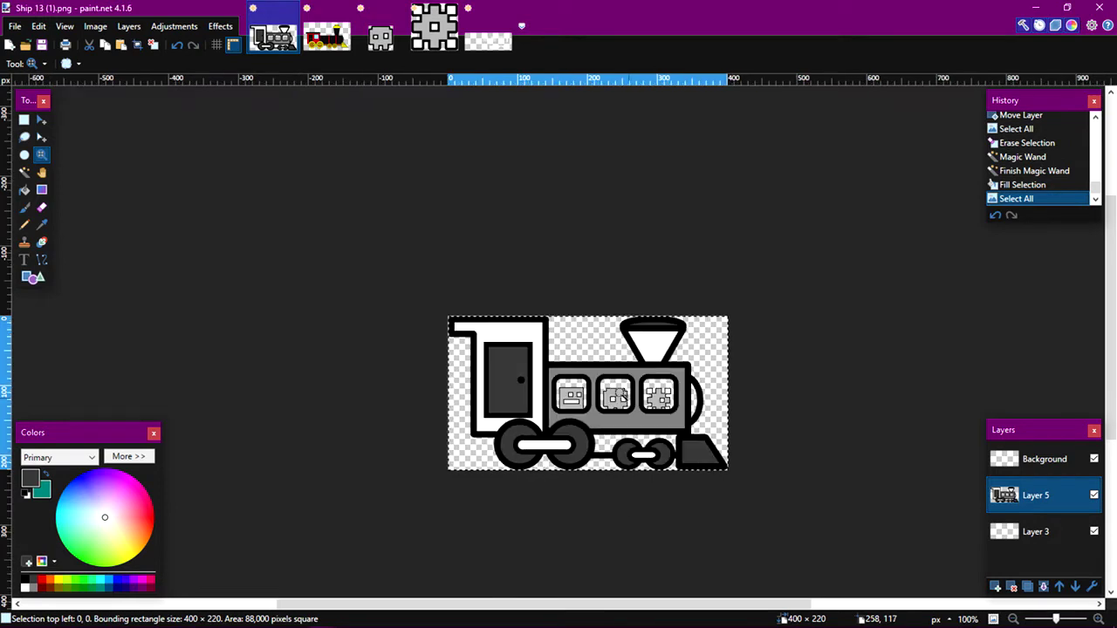
- Compare the open train images, and recolor the arched undercarriage shape in the Untitled image with medium gray
click(485, 33)
click(541, 355)
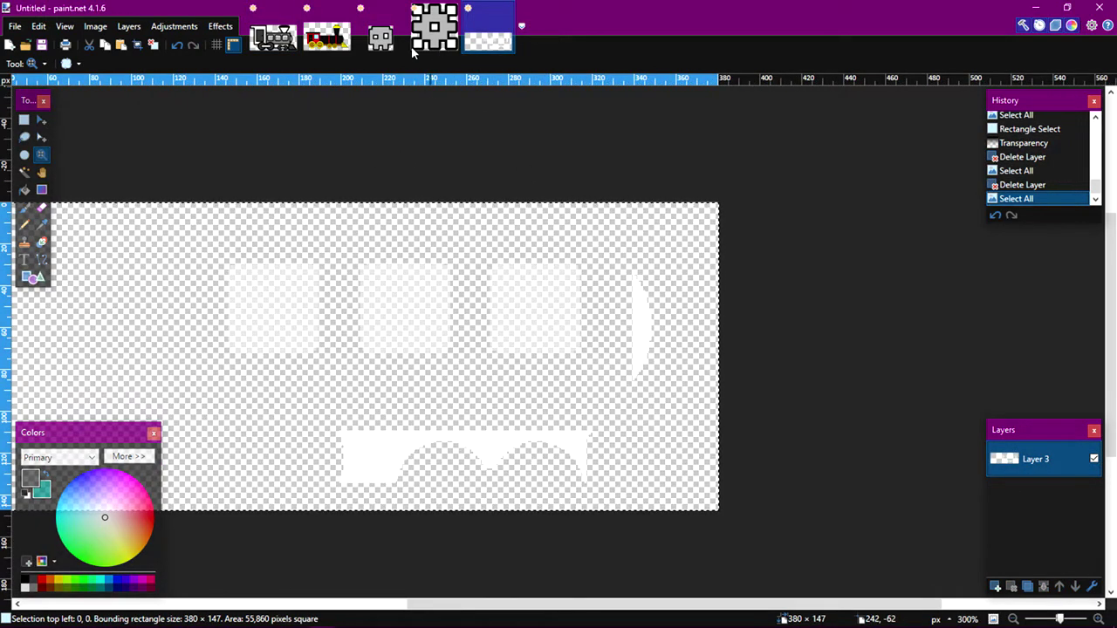
click(326, 35)
click(273, 35)
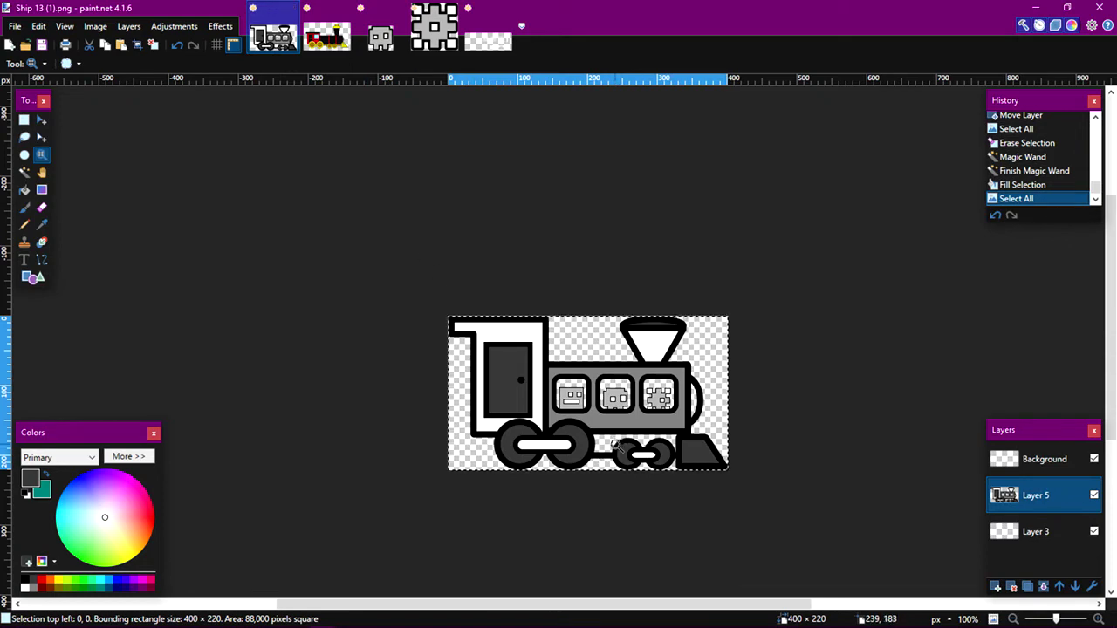
click(490, 45)
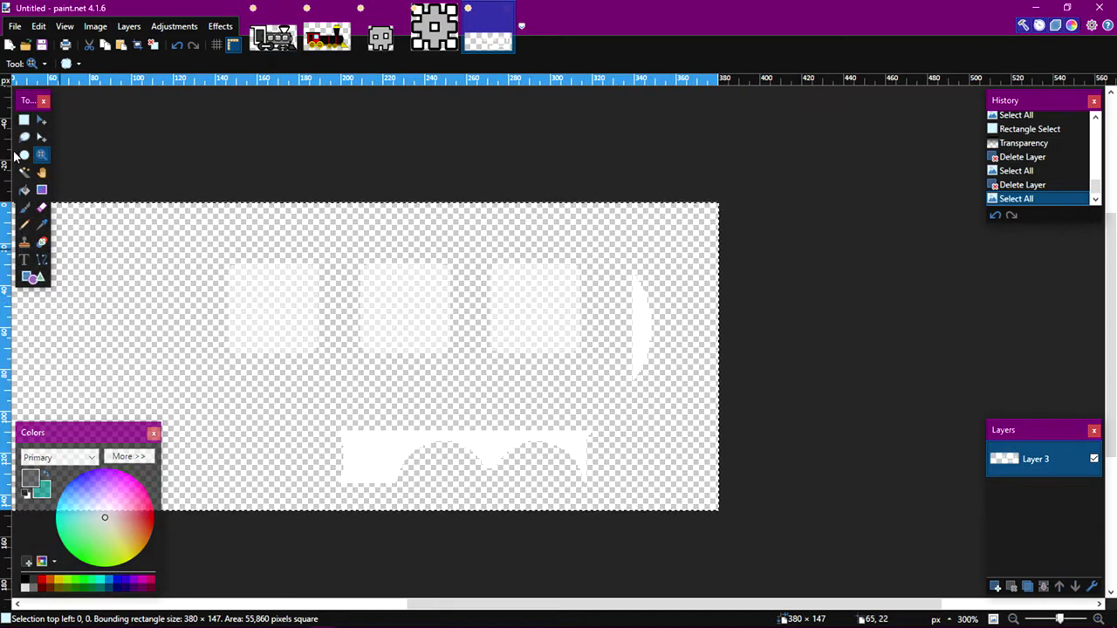
click(23, 121)
click(24, 172)
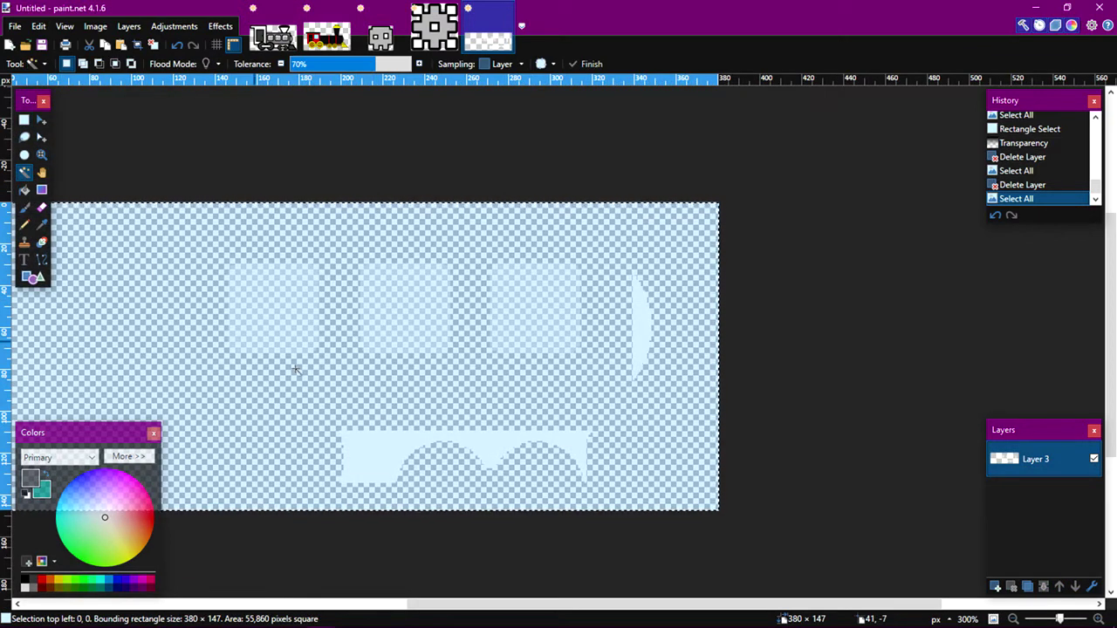
click(373, 471)
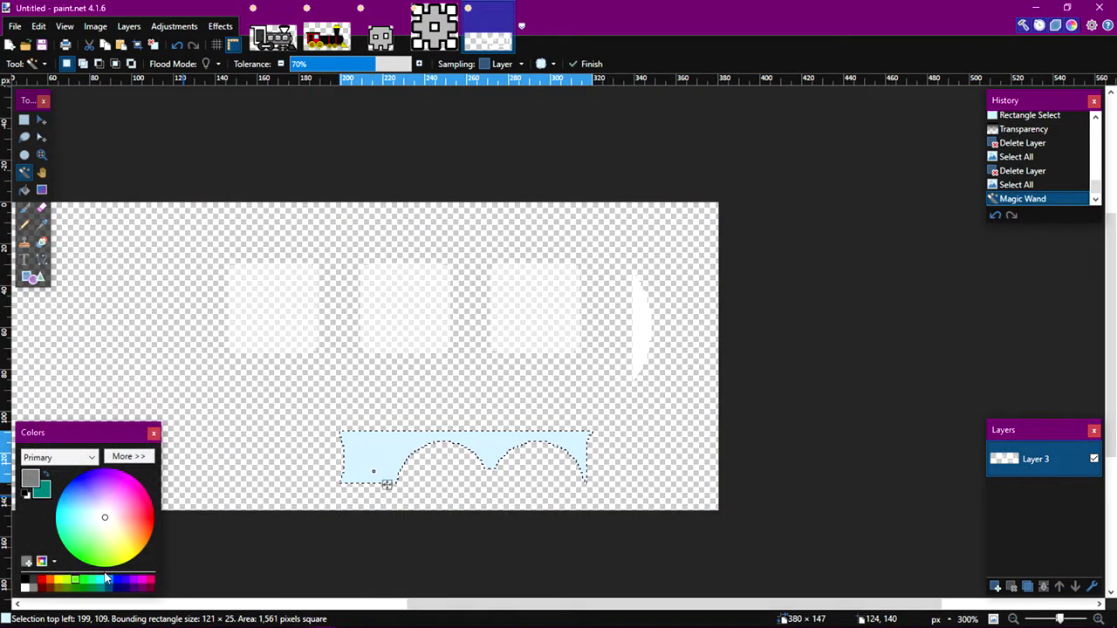
key(BackSpace)
key(ctrl+a)
key(z)
right_click(462, 305)
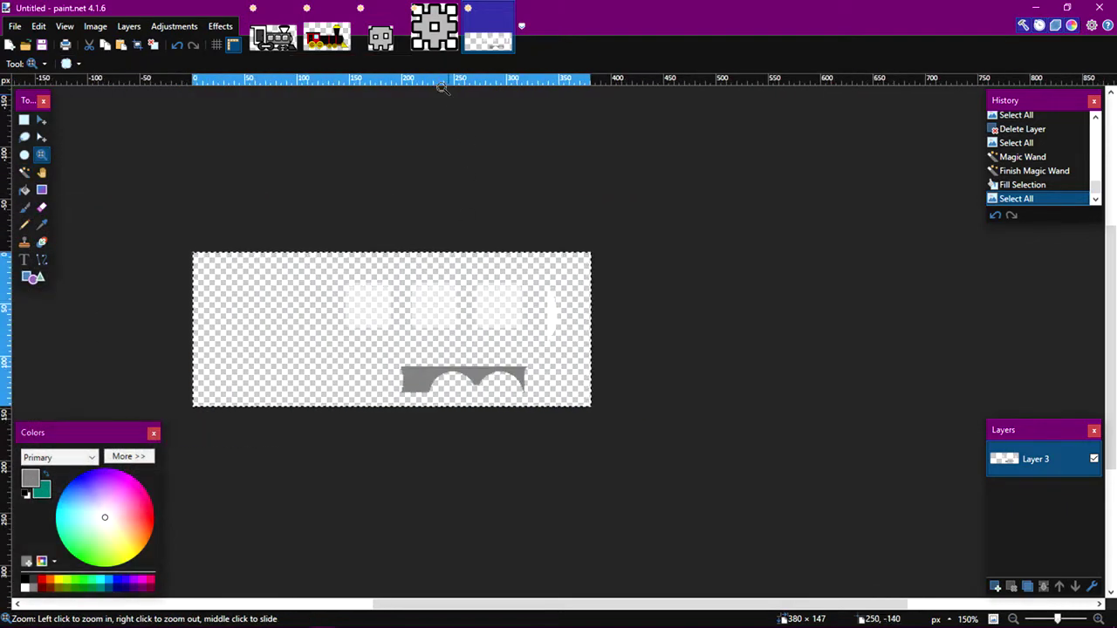
- Save the finished train image as Ship 13 (1).png in PNG format with auto-detected bit depth, flattening its layers
click(273, 35)
key(ctrl+a)
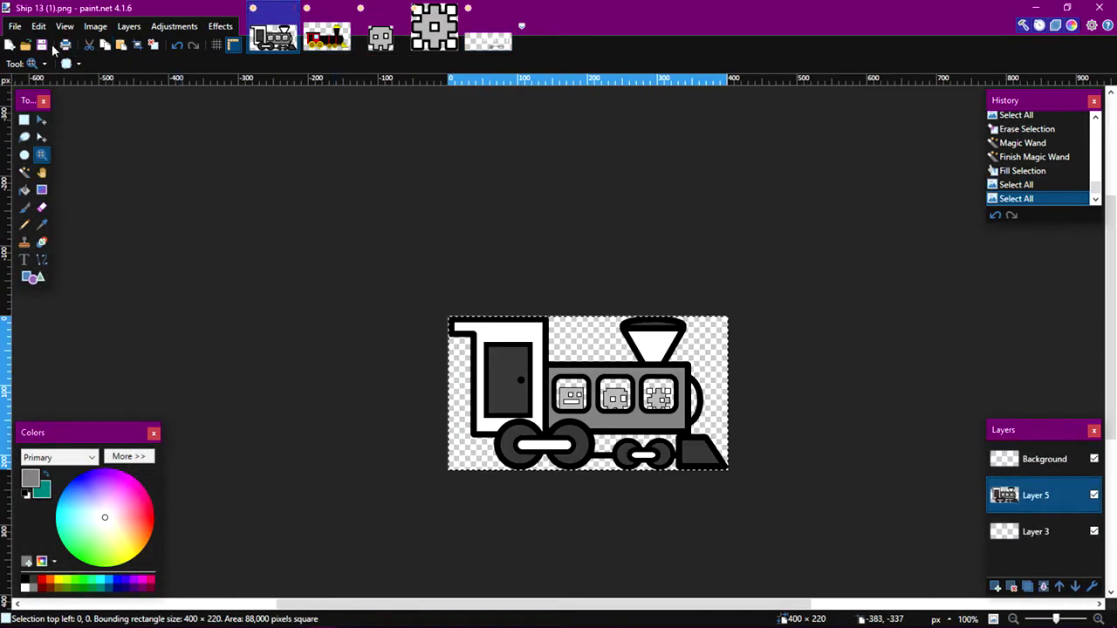
click(50, 48)
click(692, 548)
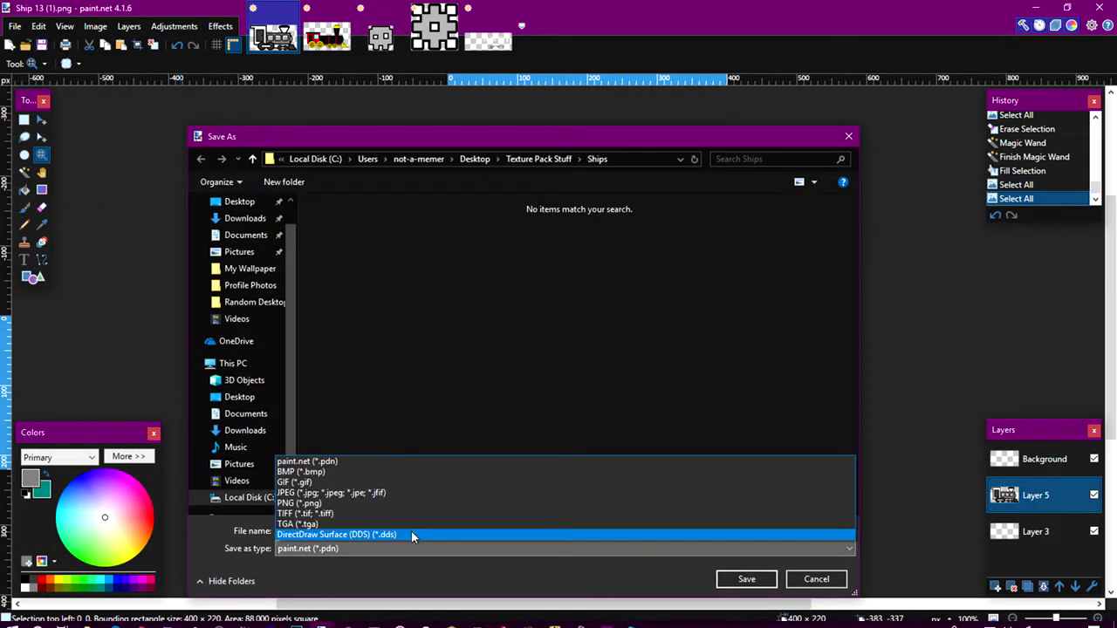
click(408, 503)
click(746, 580)
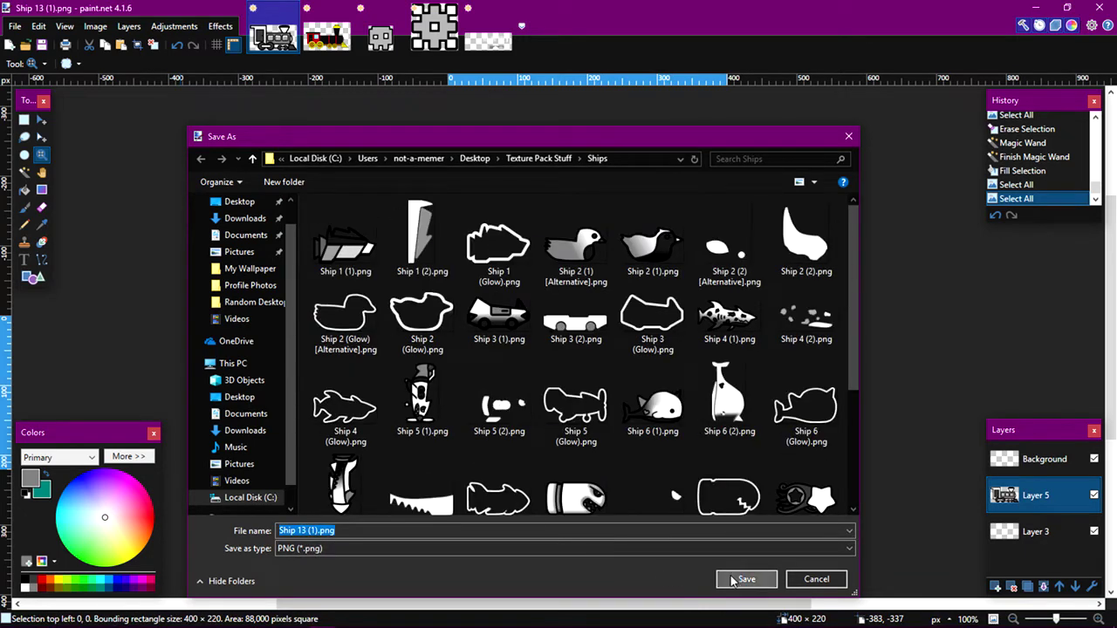
click(592, 321)
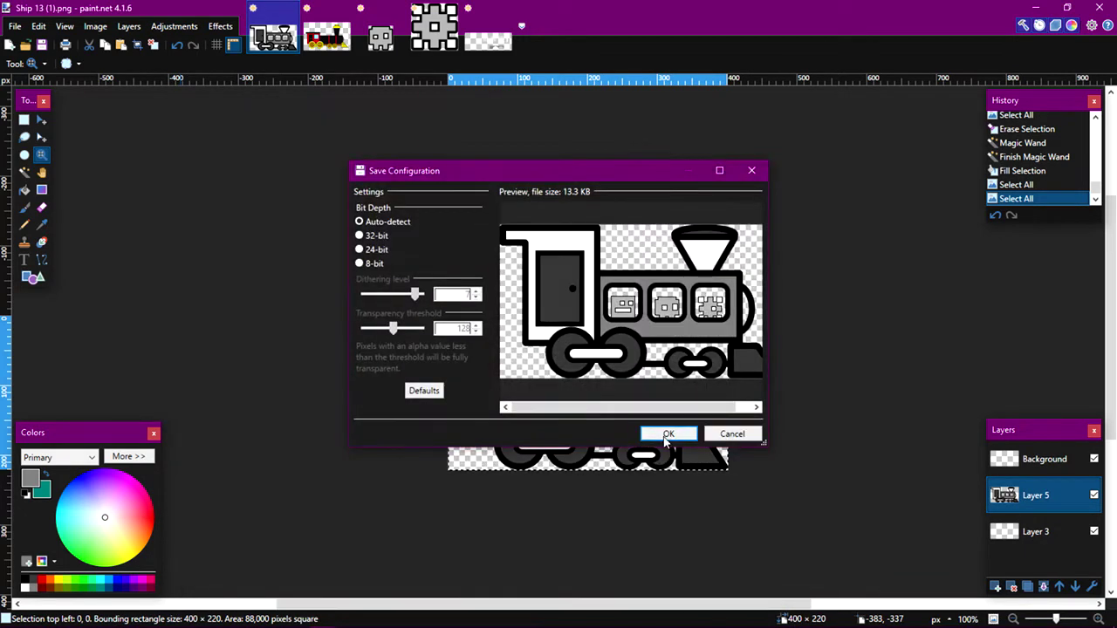
click(669, 436)
click(562, 354)
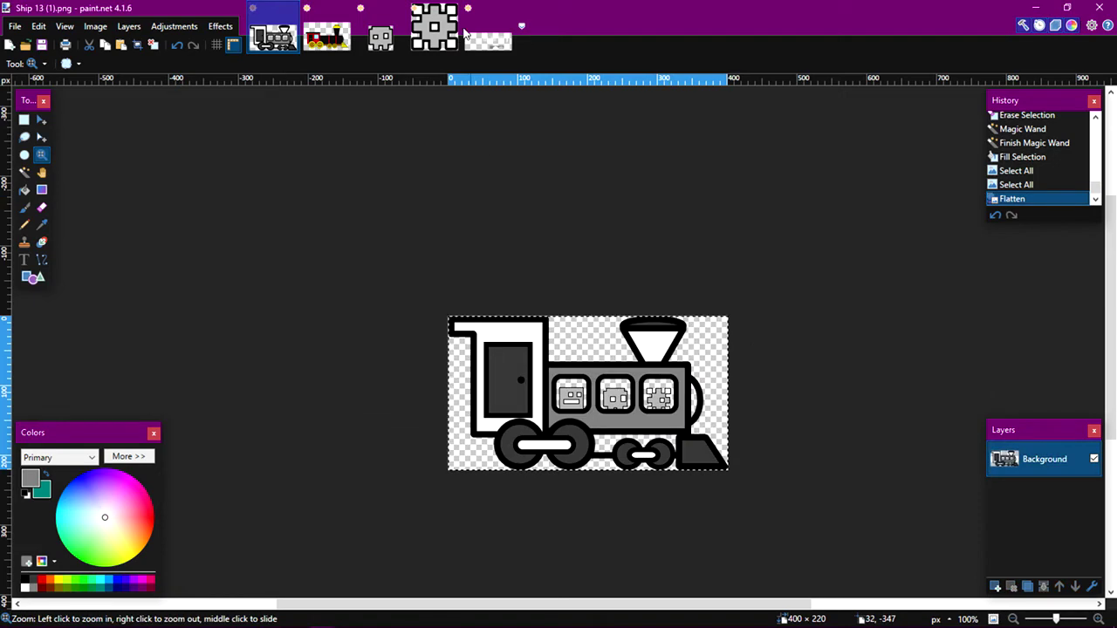
- Save the Untitled secondary-color overlay image as Ship 13 (2).png in the Ships folder with the default PNG settings
click(484, 39)
click(40, 44)
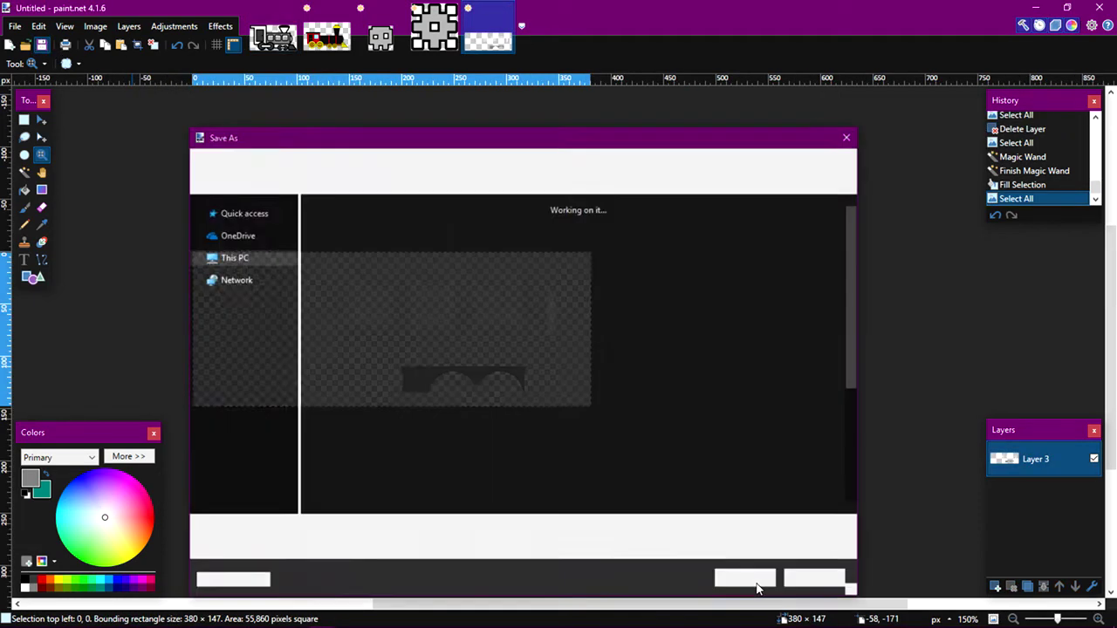
scroll(580, 401, down, 3)
click(651, 478)
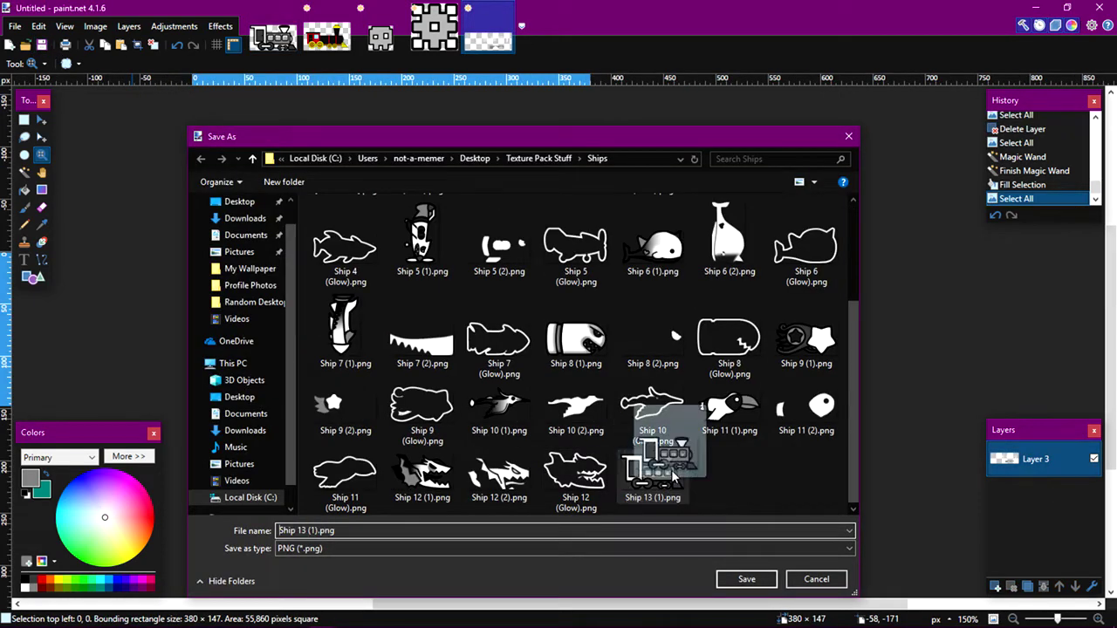
click(313, 530)
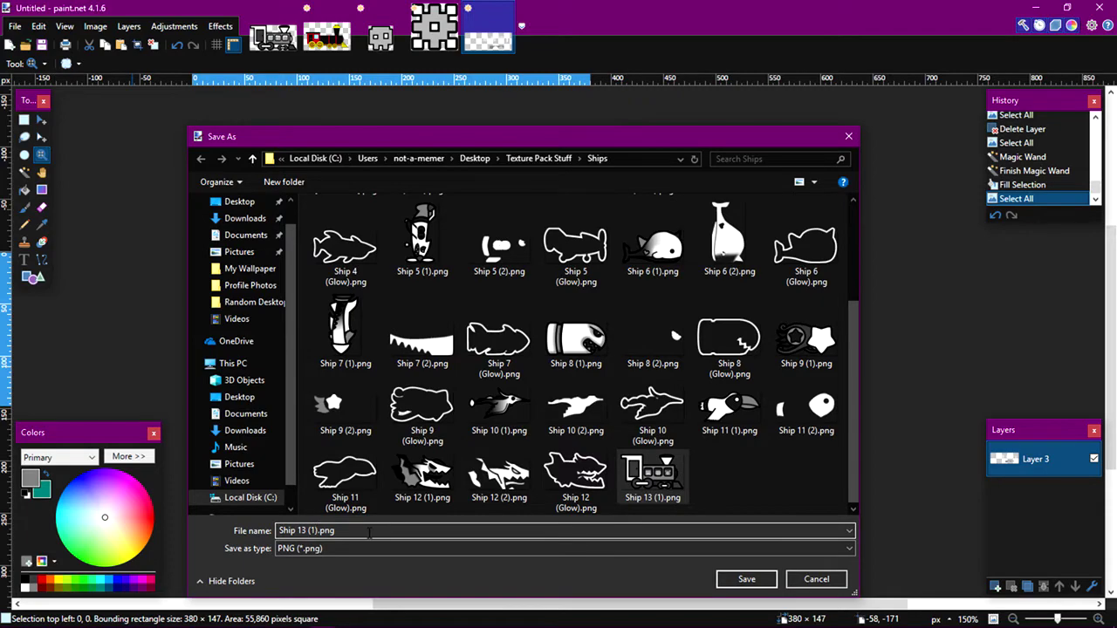
key(BackSpace)
key(Return)
click(669, 433)
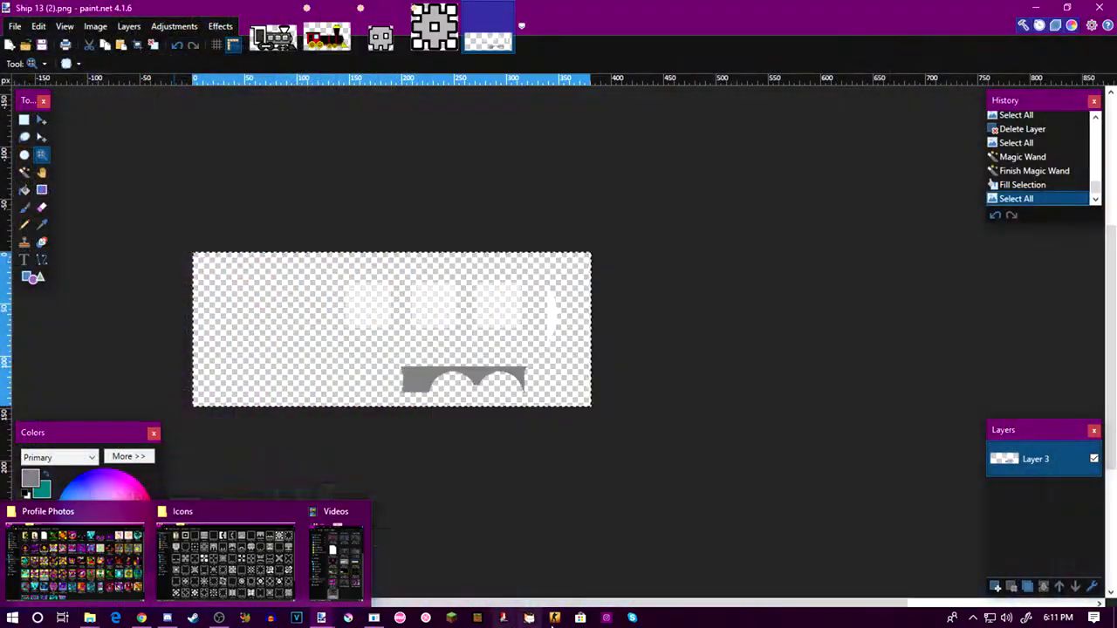
- Switch to Geometry Dash Texture Editor and import Ship 13 (1).png from the Ships folder as the 001.png texture of ship_13
click(372, 618)
click(295, 99)
click(334, 131)
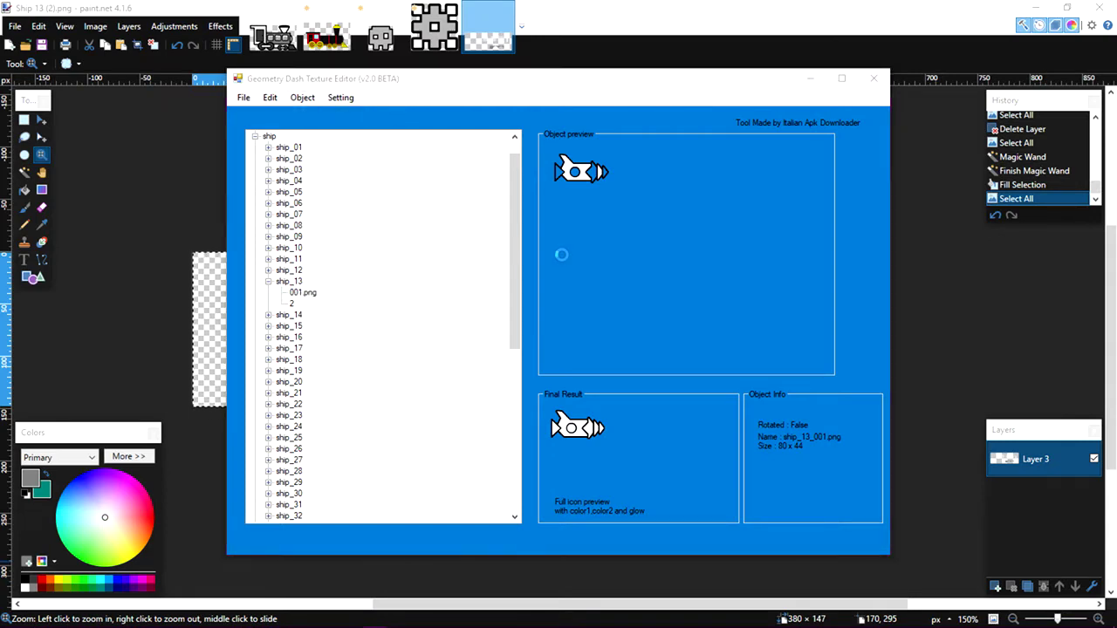
scroll(529, 294, down, 5)
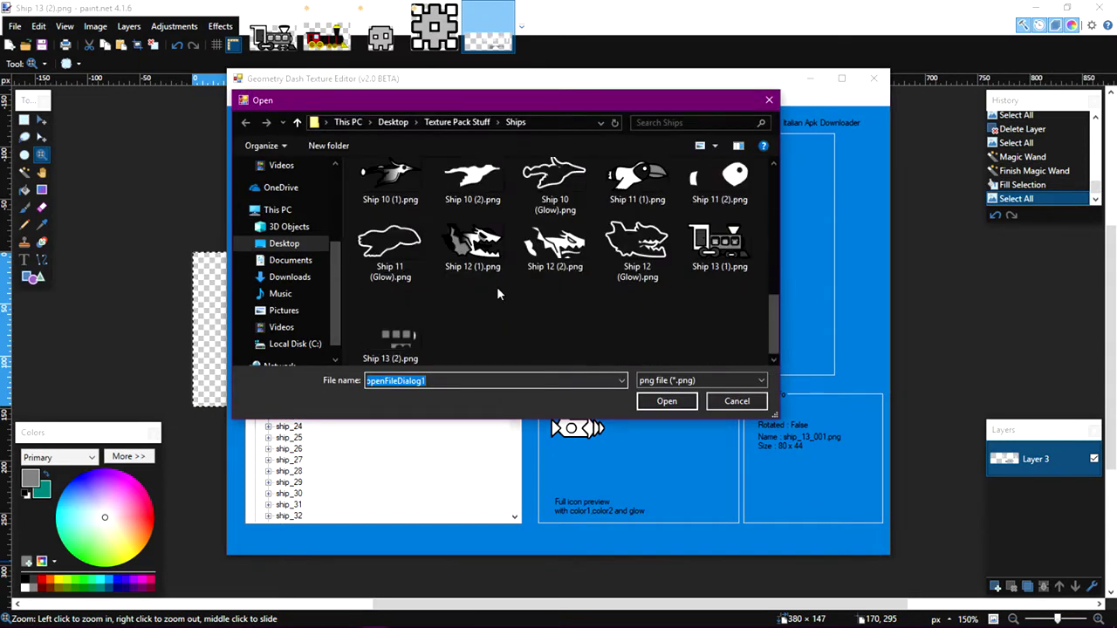
click(769, 101)
click(295, 99)
mouse_move(270, 98)
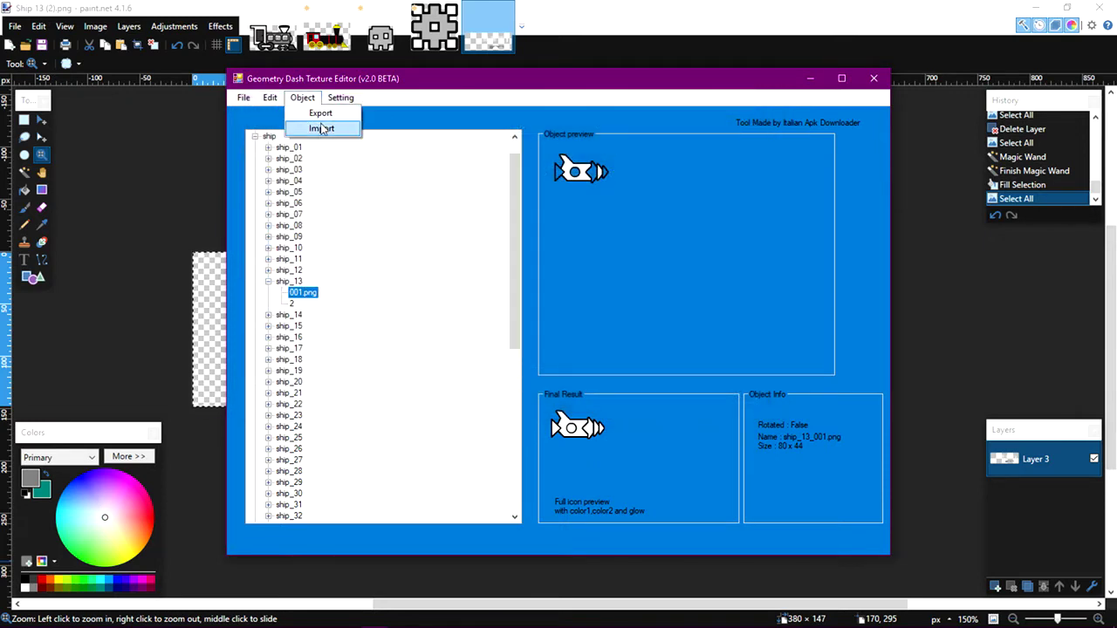
click(324, 128)
scroll(618, 338, down, 1)
double_click(720, 286)
click(568, 365)
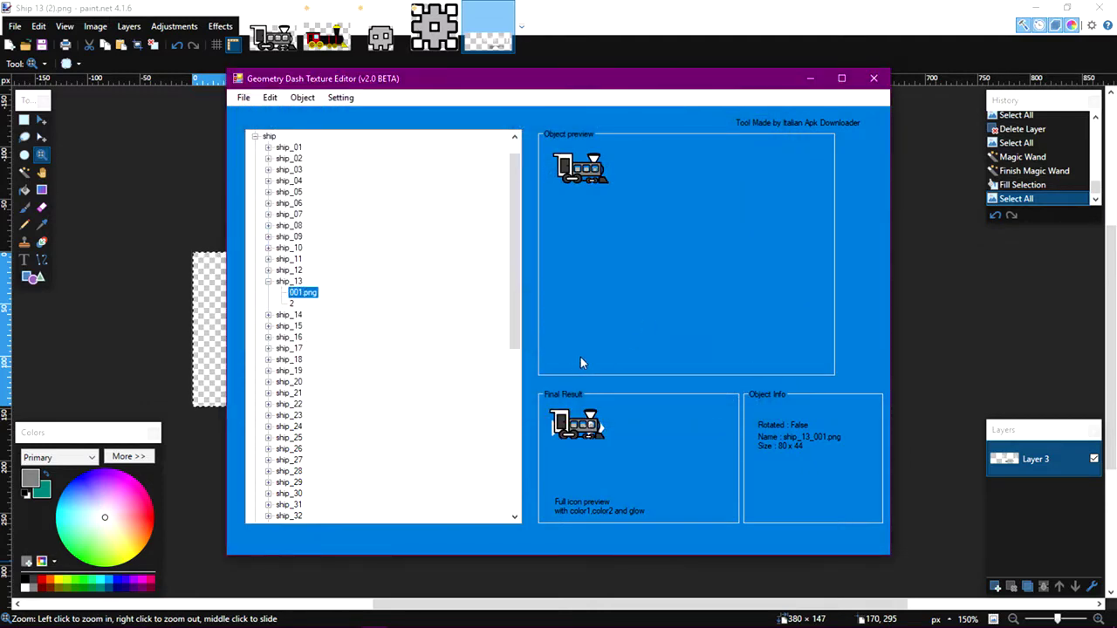
- Import Ship 13 (2).png as texture 2 of ship_13 and enlarge the editor window to check the combined preview
click(293, 303)
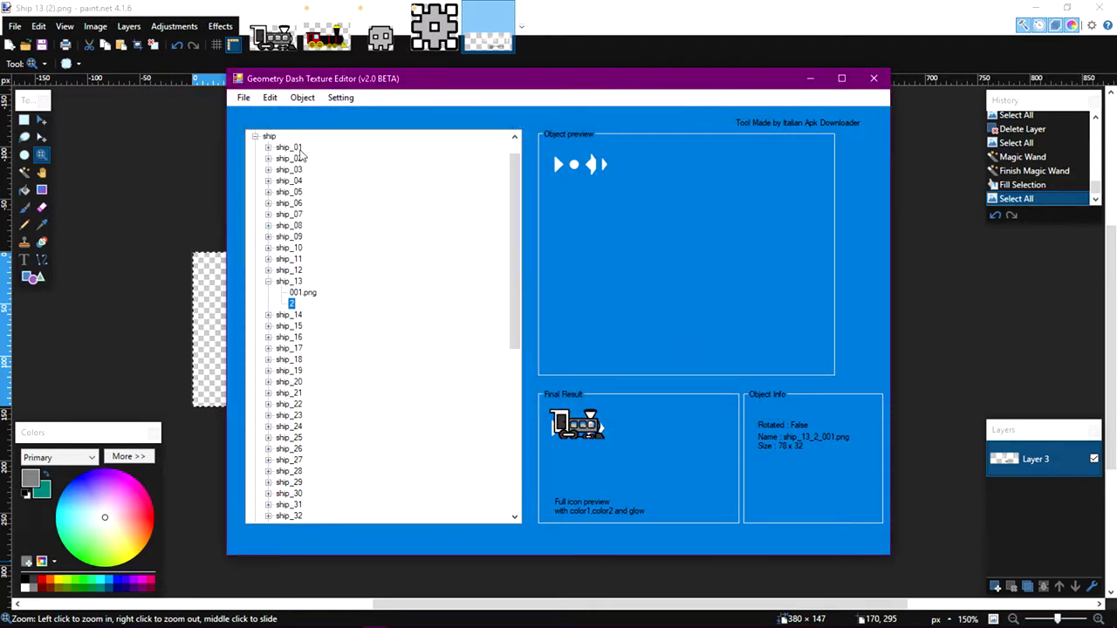
click(302, 98)
click(324, 125)
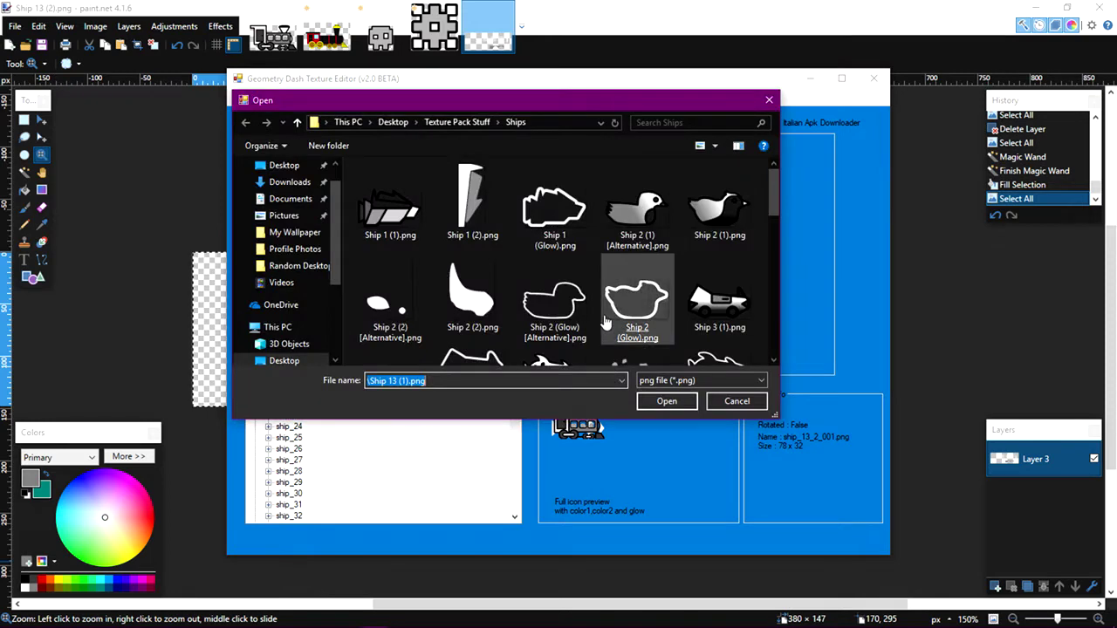
scroll(578, 319, down, 5)
double_click(413, 345)
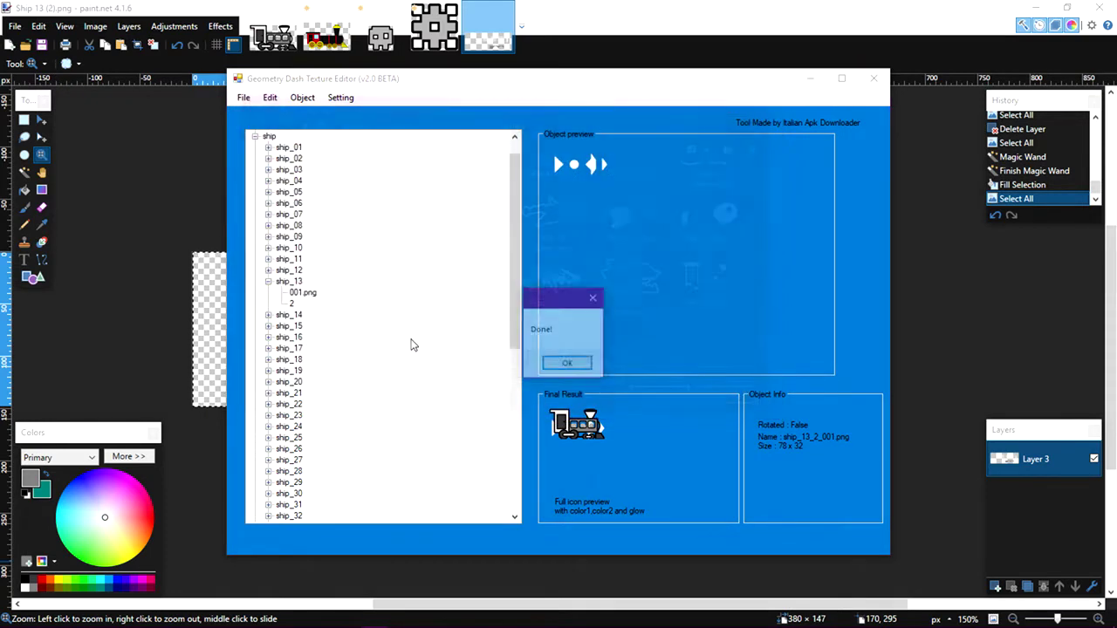
click(574, 364)
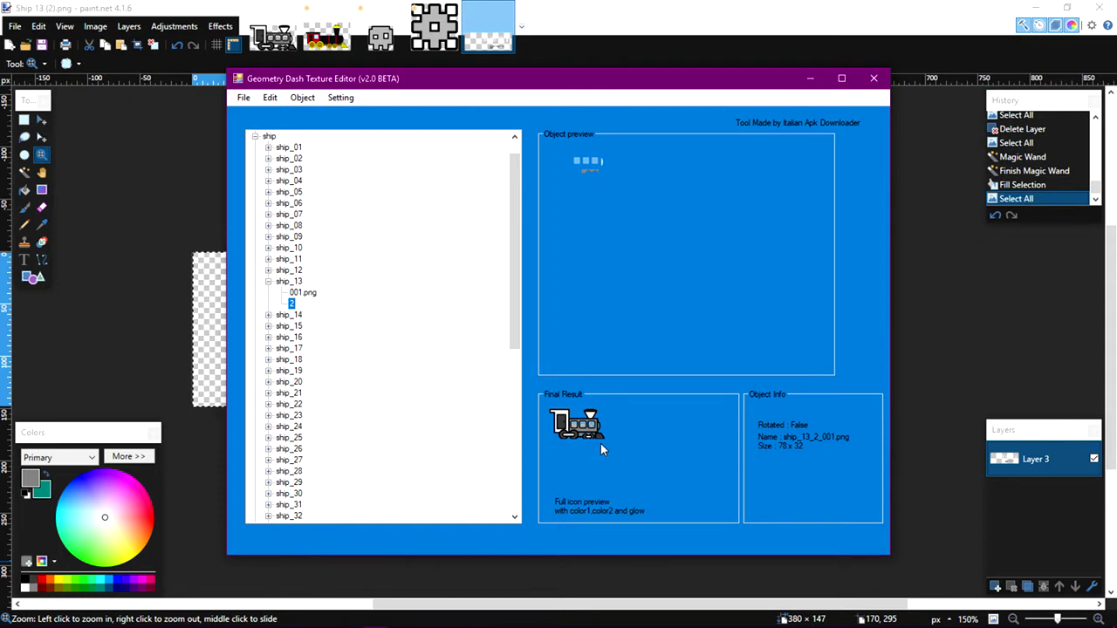
drag(887, 556, 994, 625)
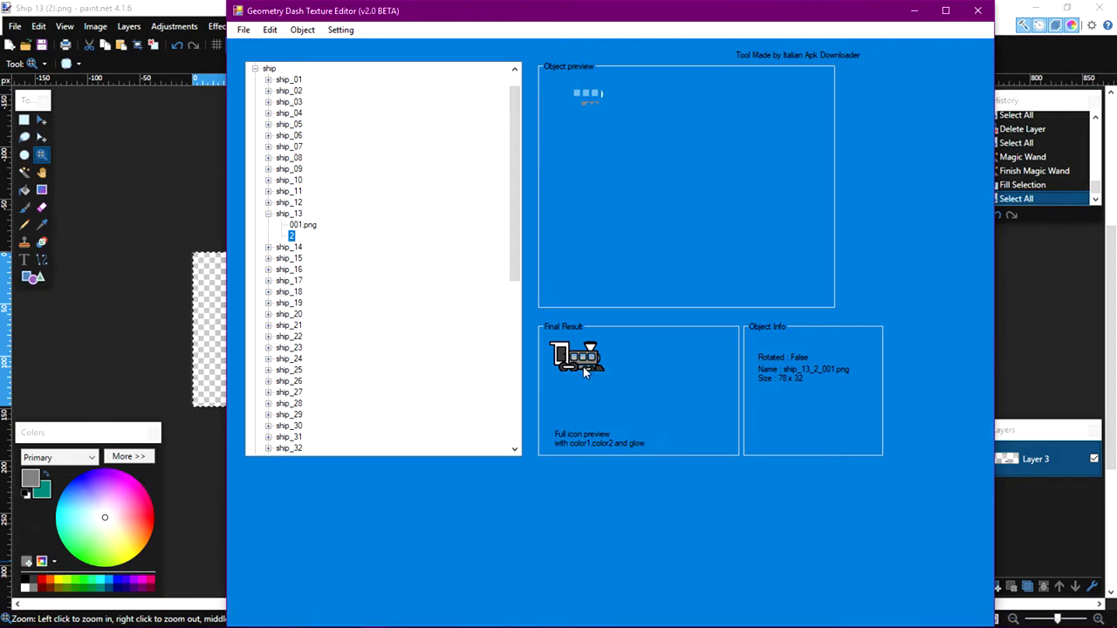
- Return to paint.net, compare the train with its overlay, and nudge all pixels of Ship 13 (2).png slightly upward
click(914, 10)
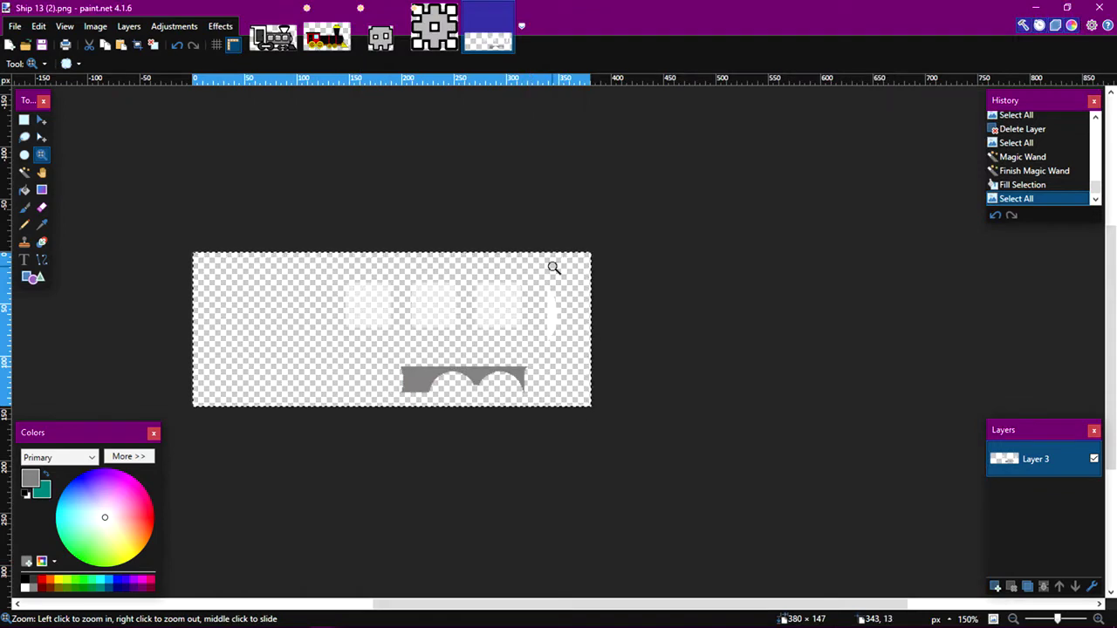
key(ctrl+a)
key(m)
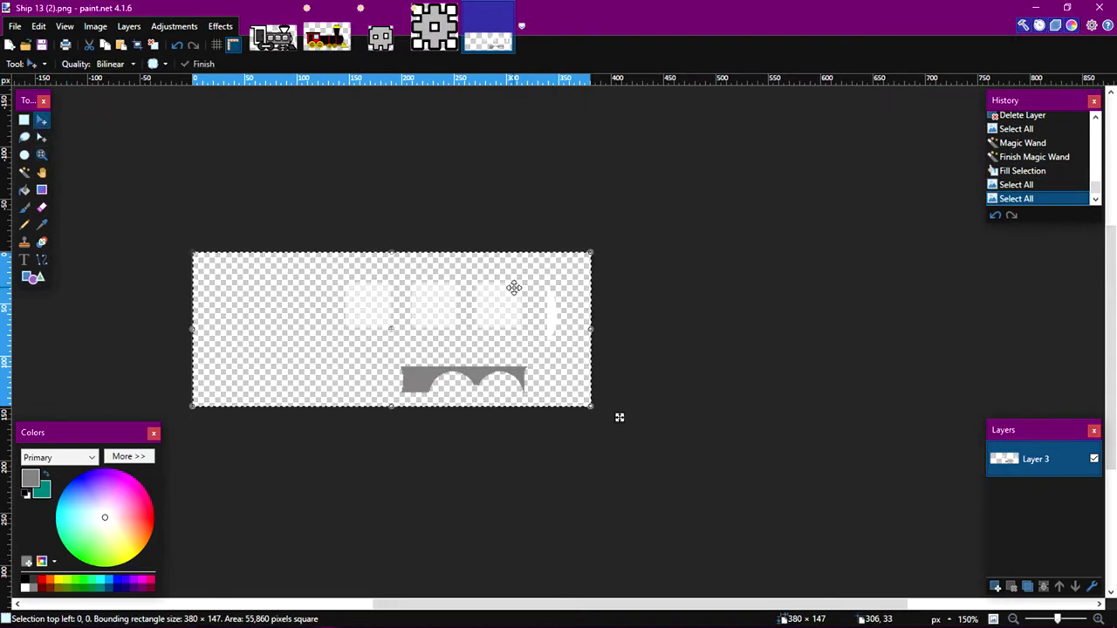
click(277, 36)
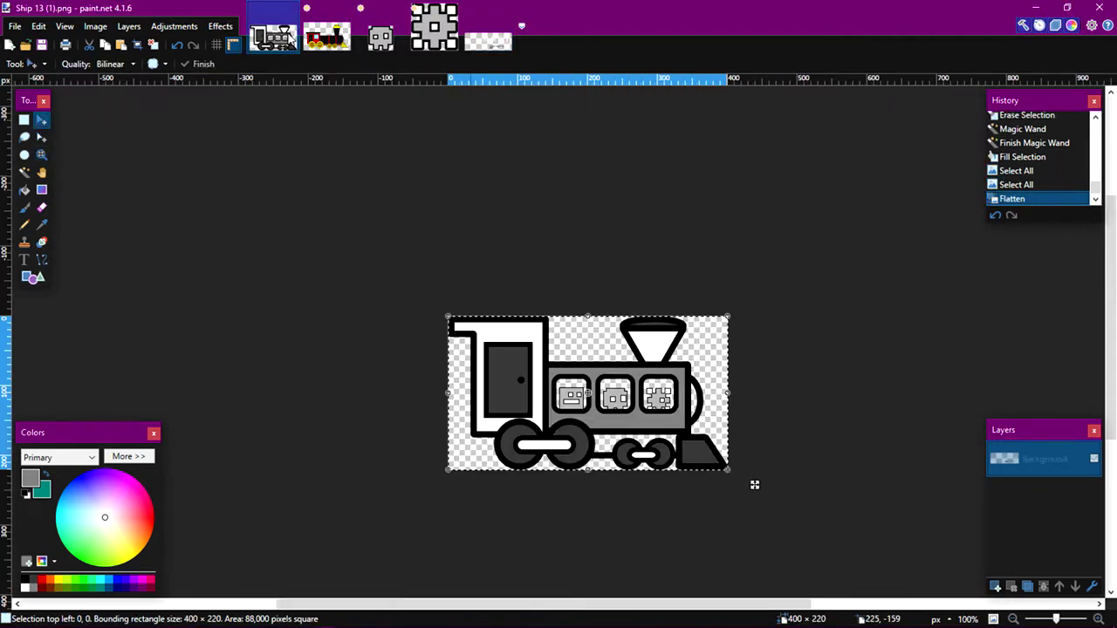
key(ctrl+shift+Tab)
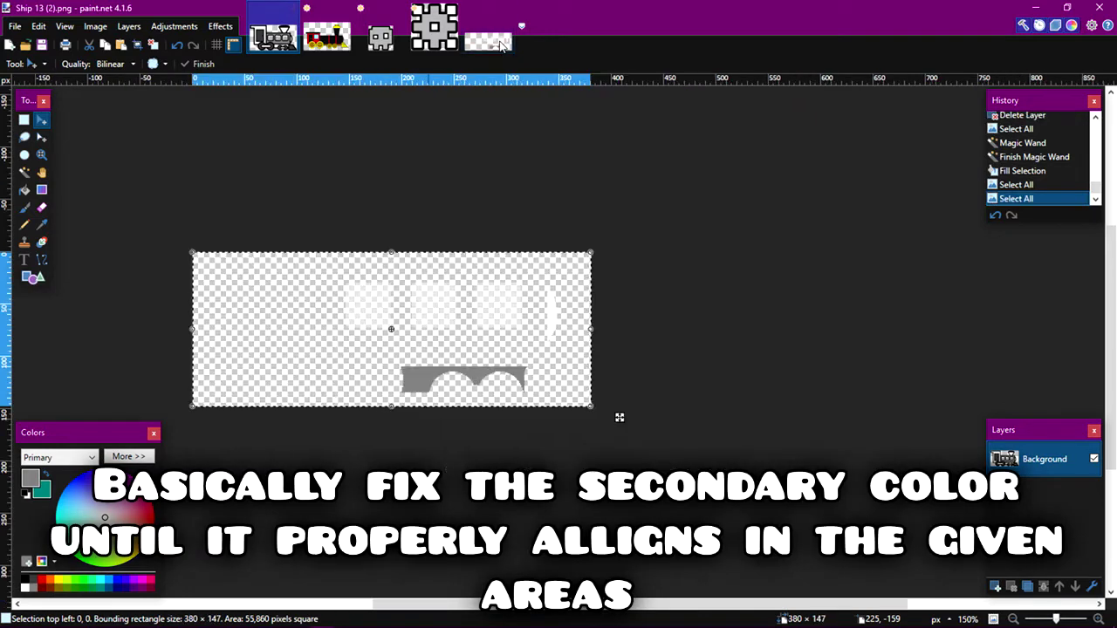
click(479, 403)
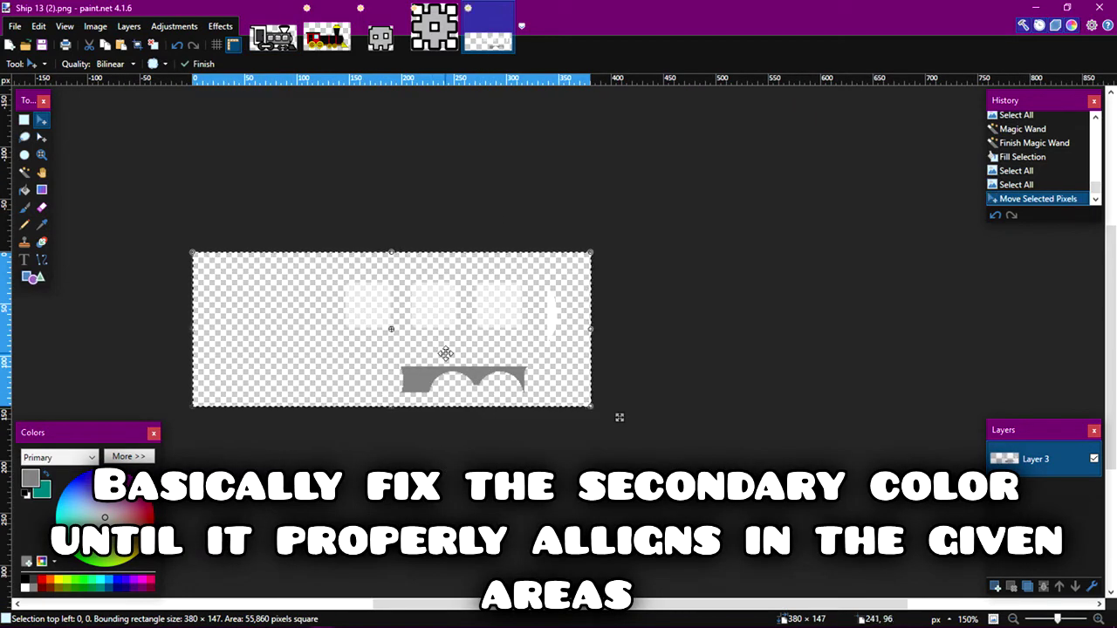
drag(445, 352, 444, 349)
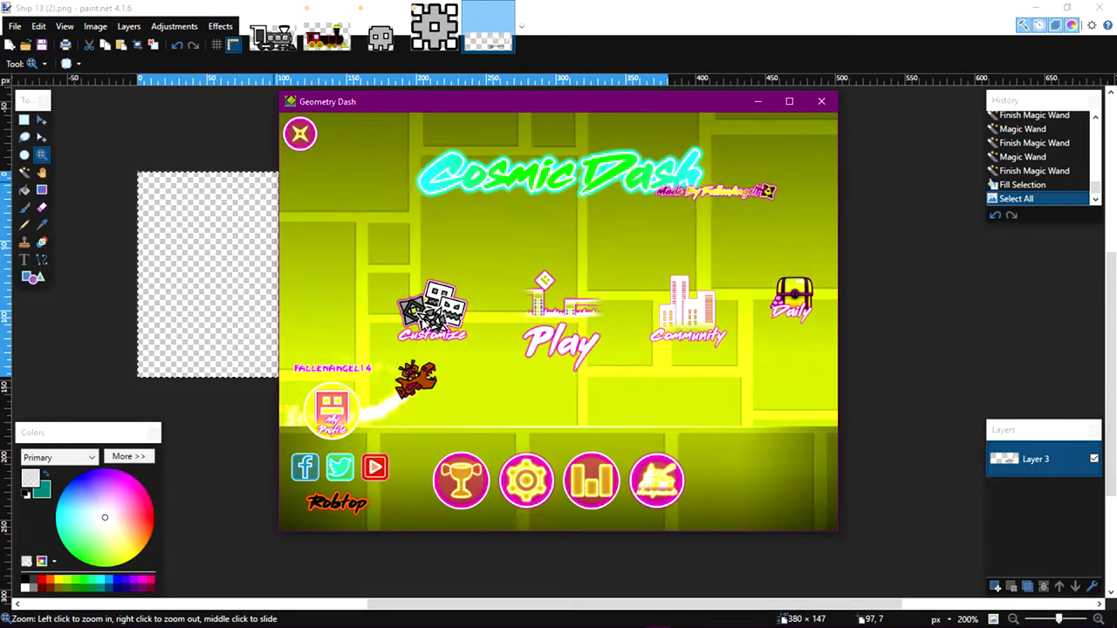
- In Geometry Dash's icon customization, choose the train as the ship, turn off its glow, and return to the main menu
click(410, 310)
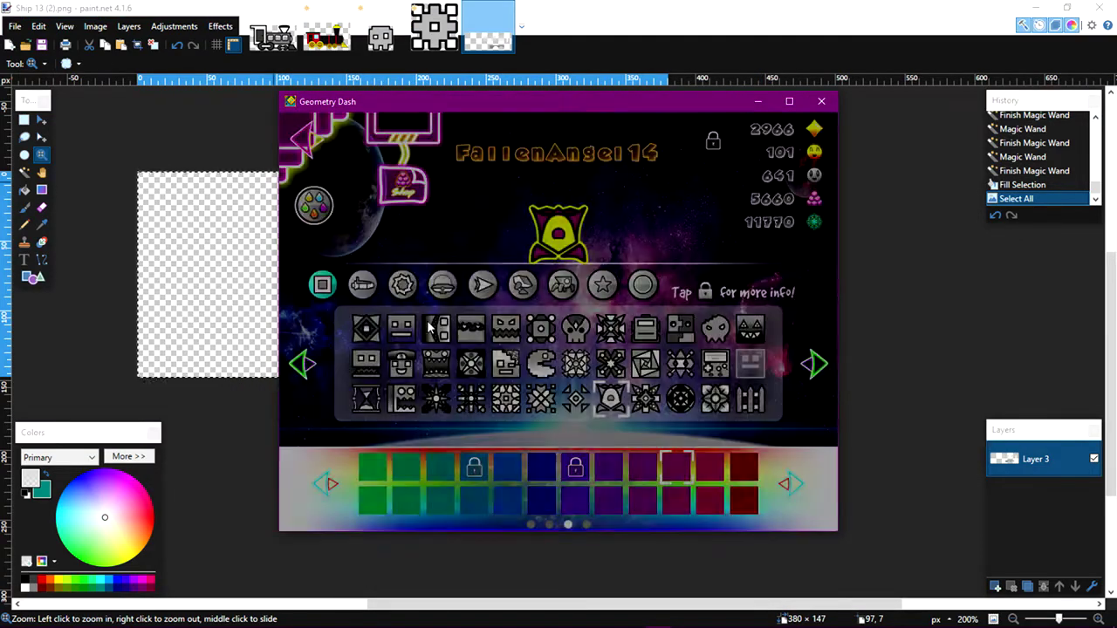
click(368, 289)
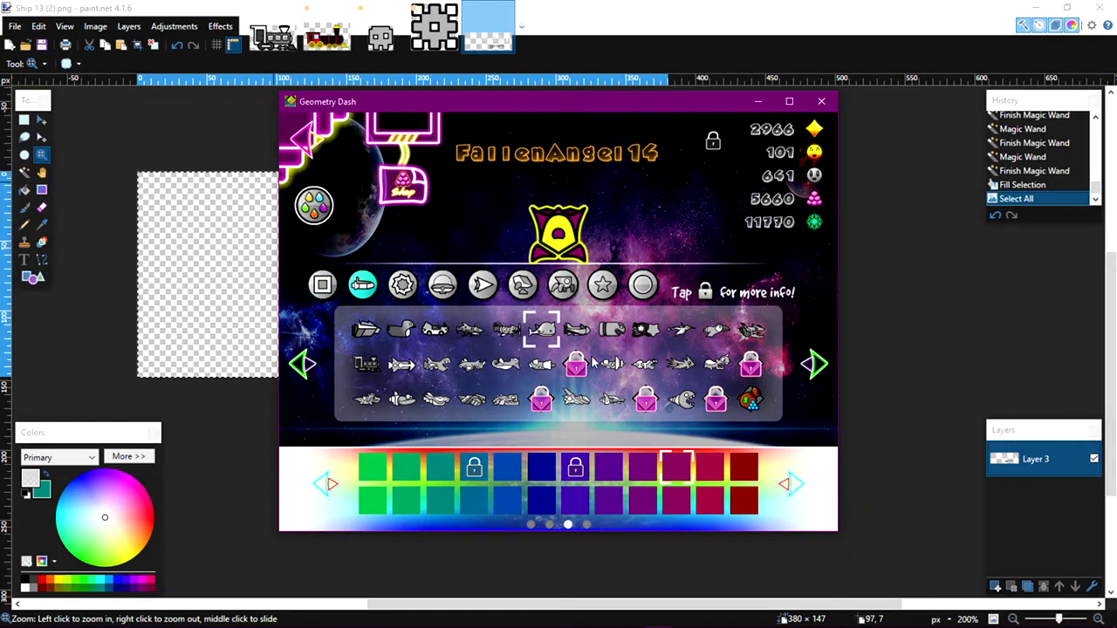
click(366, 365)
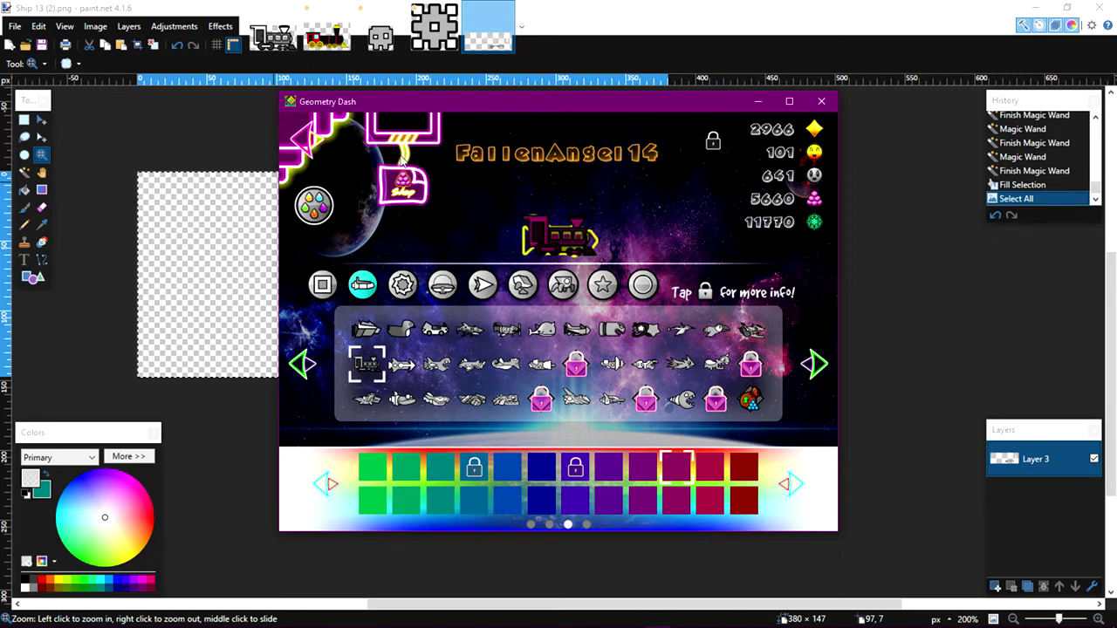
click(593, 288)
click(366, 398)
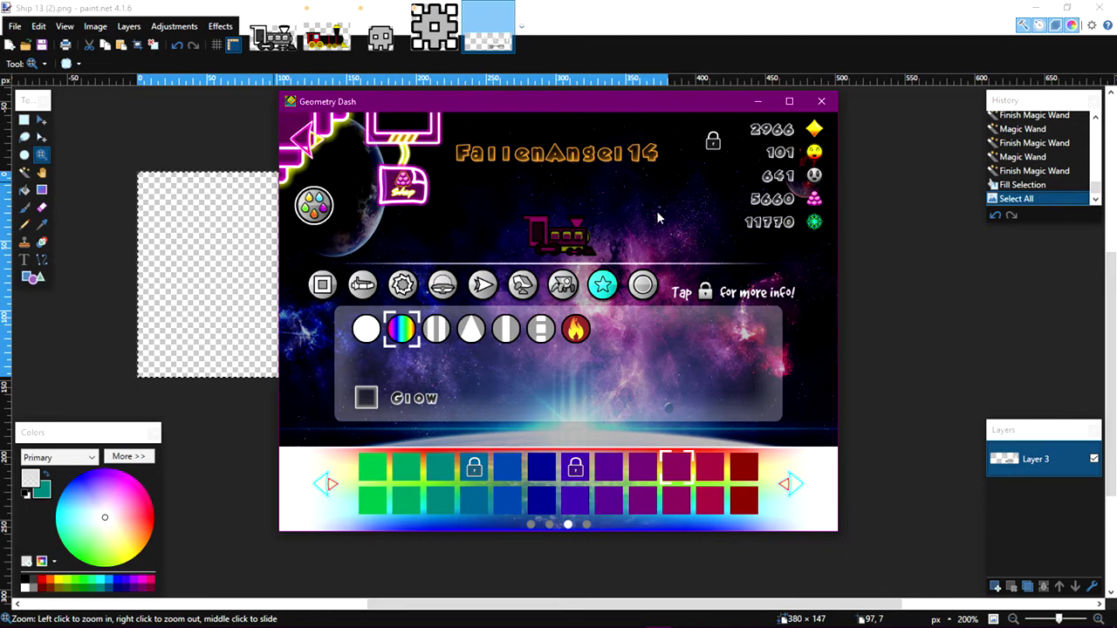
click(310, 142)
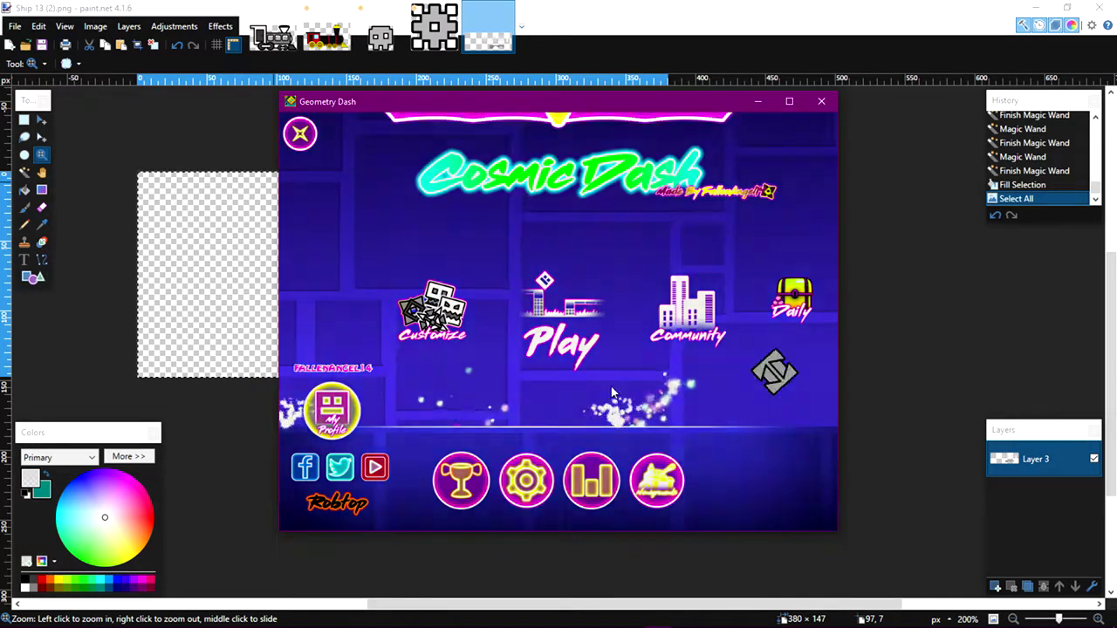
- Apply a larger windowed resolution in the game's video options and reopen the icon customization screen
click(526, 481)
click(602, 277)
click(479, 321)
click(479, 321)
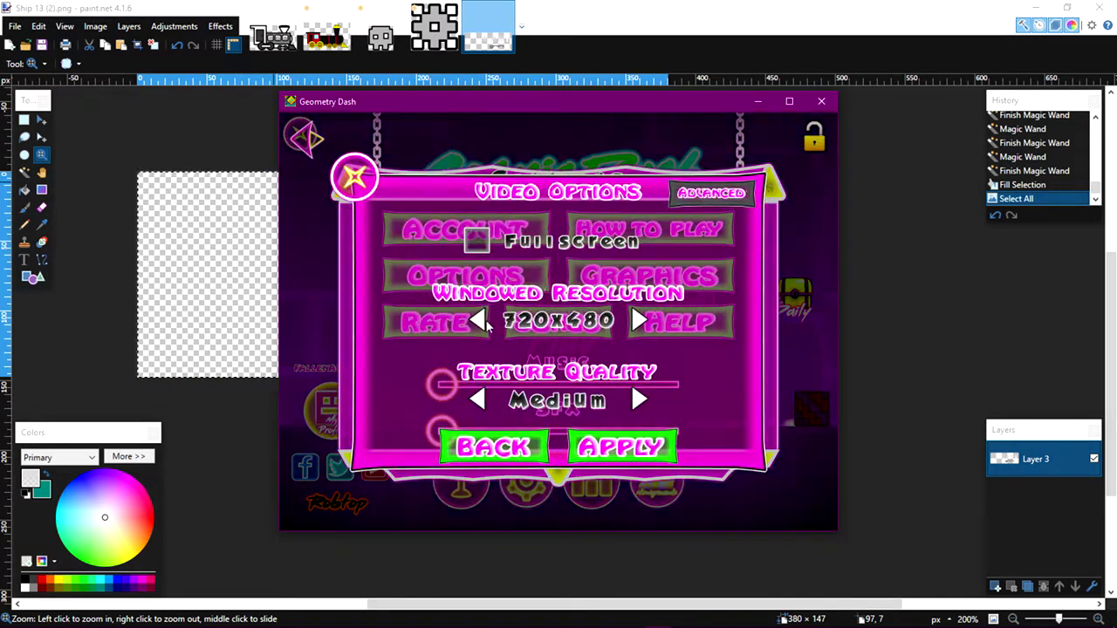
click(479, 322)
click(479, 321)
click(622, 447)
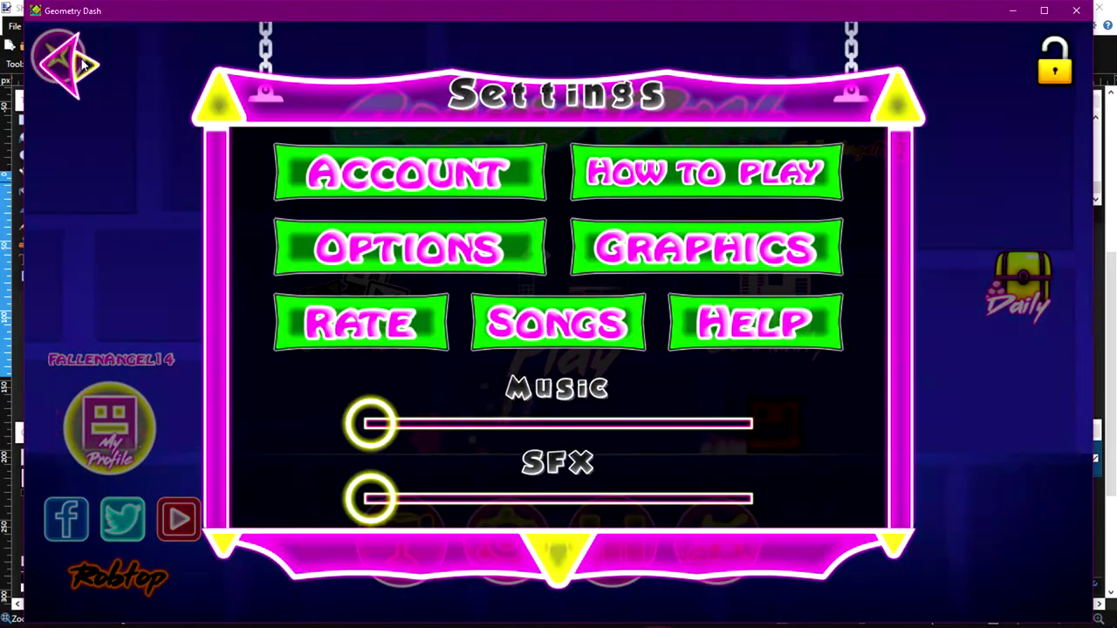
click(83, 63)
click(364, 292)
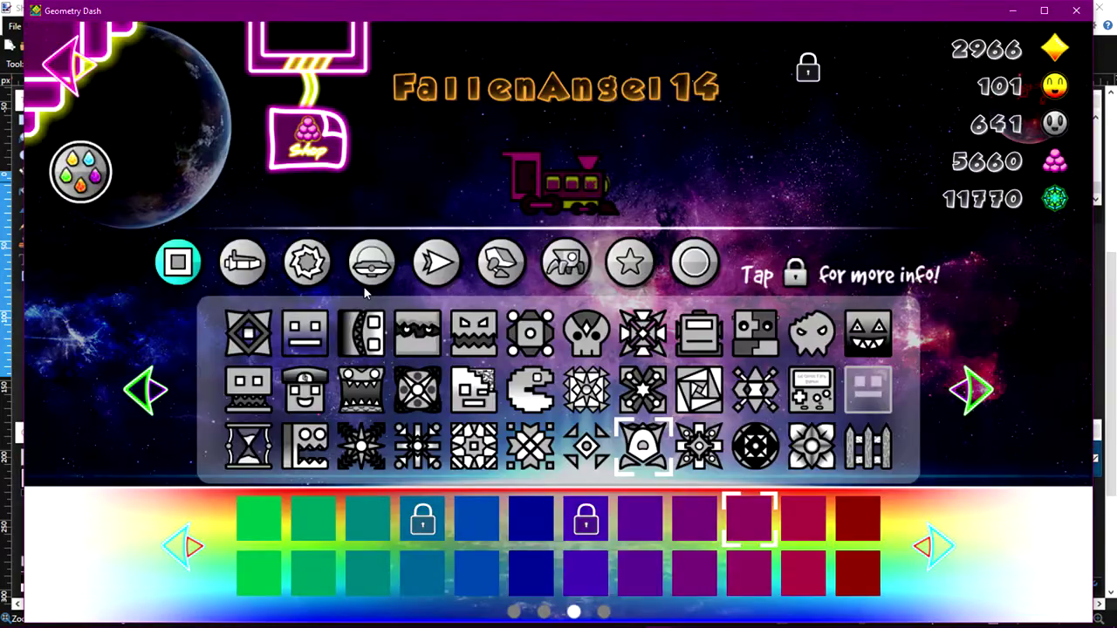
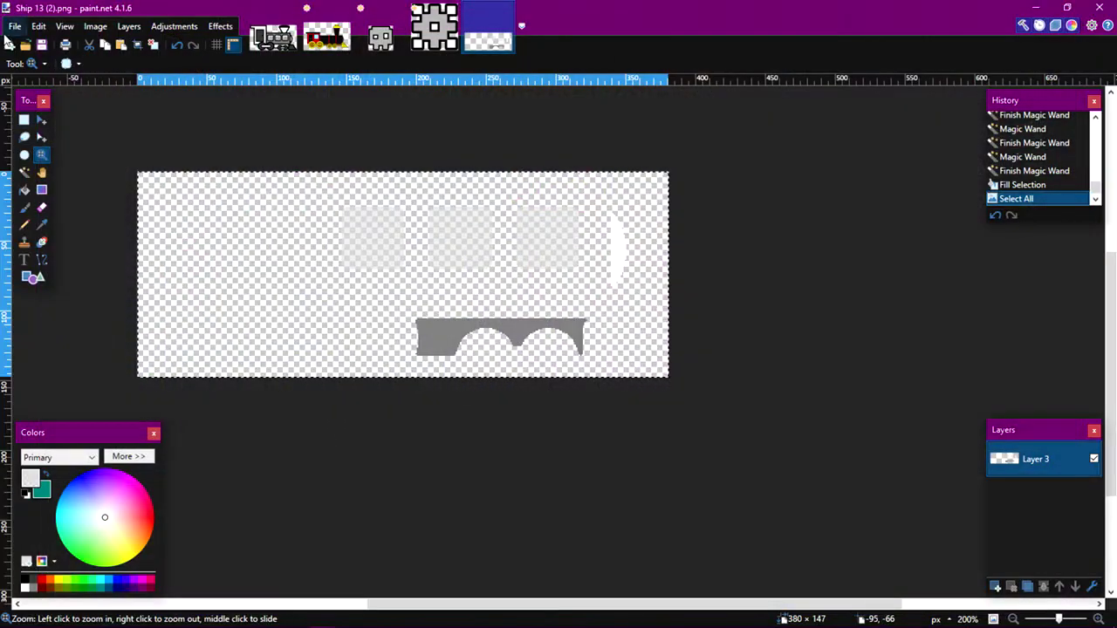
- Switch to paint.net and paste the screenshot of the icon customization screen into a new 1600 × 900 image
key(ctrl+n)
click(561, 412)
key(ctrl+v)
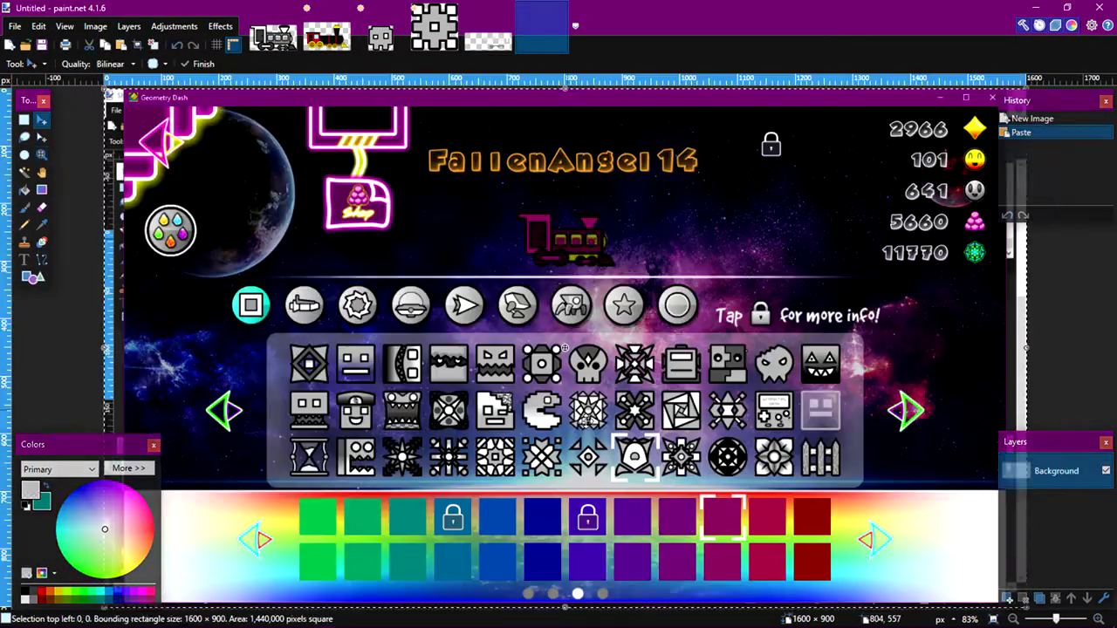
- Examine up close how the secondary color fits the train's windows, front and undercarriage in the pasted screenshot
drag(592, 211, 592, 209)
click(523, 349)
click(523, 349)
drag(523, 352, 654, 245)
right_click(654, 246)
right_click(654, 246)
right_click(654, 246)
right_click(653, 245)
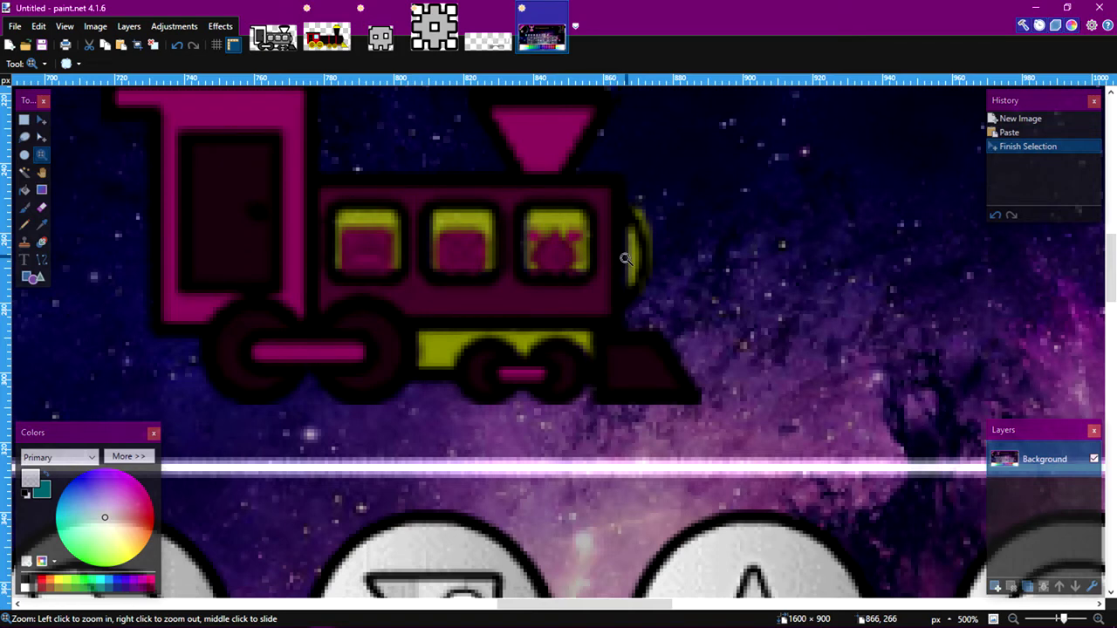
- In Ship 13 (1).png, select the gray faces in the train's first two windows and parts of the third window's icon with the Magic Wand
click(274, 37)
scroll(576, 389, up, 4)
drag(591, 402, 470, 303)
click(25, 172)
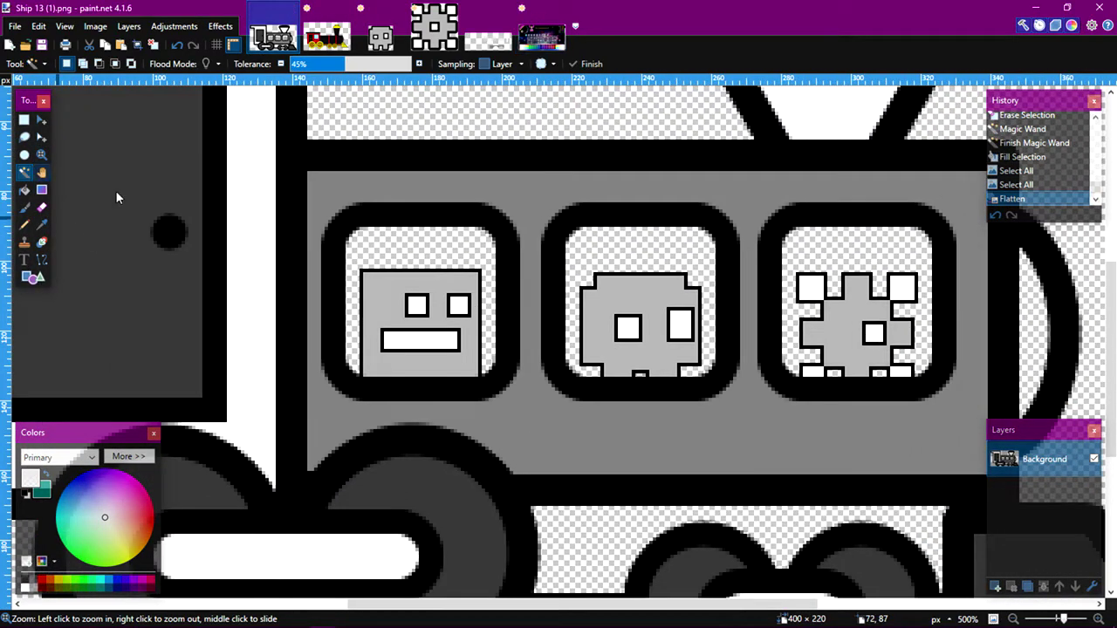
click(388, 289)
ctrl+click(618, 303)
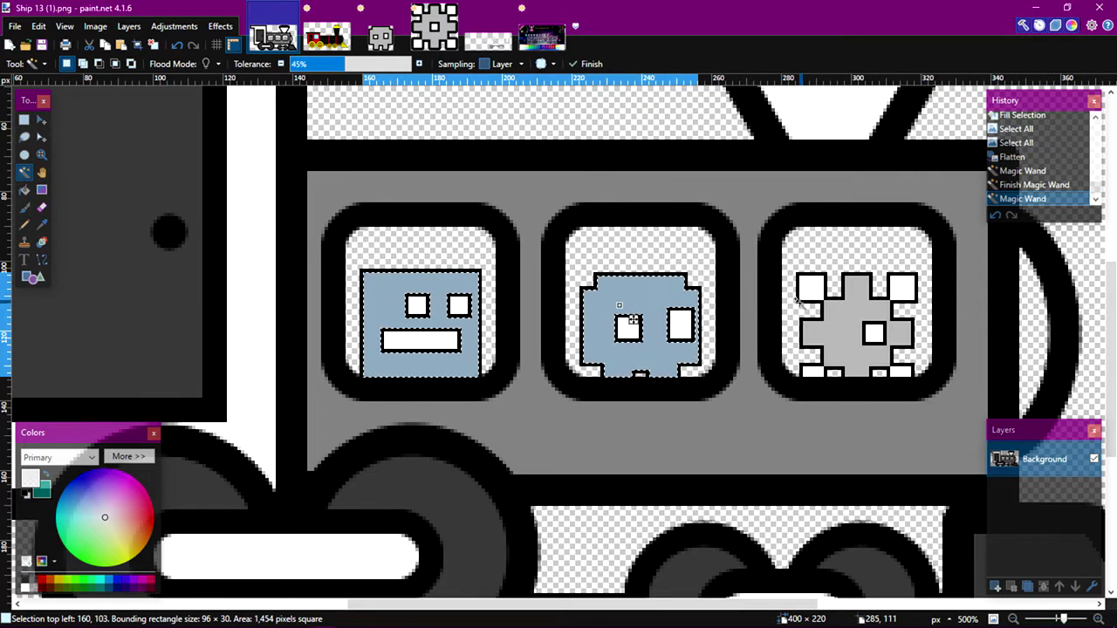
ctrl+click(816, 299)
ctrl+click(813, 293)
ctrl+click(819, 367)
ctrl+click(877, 334)
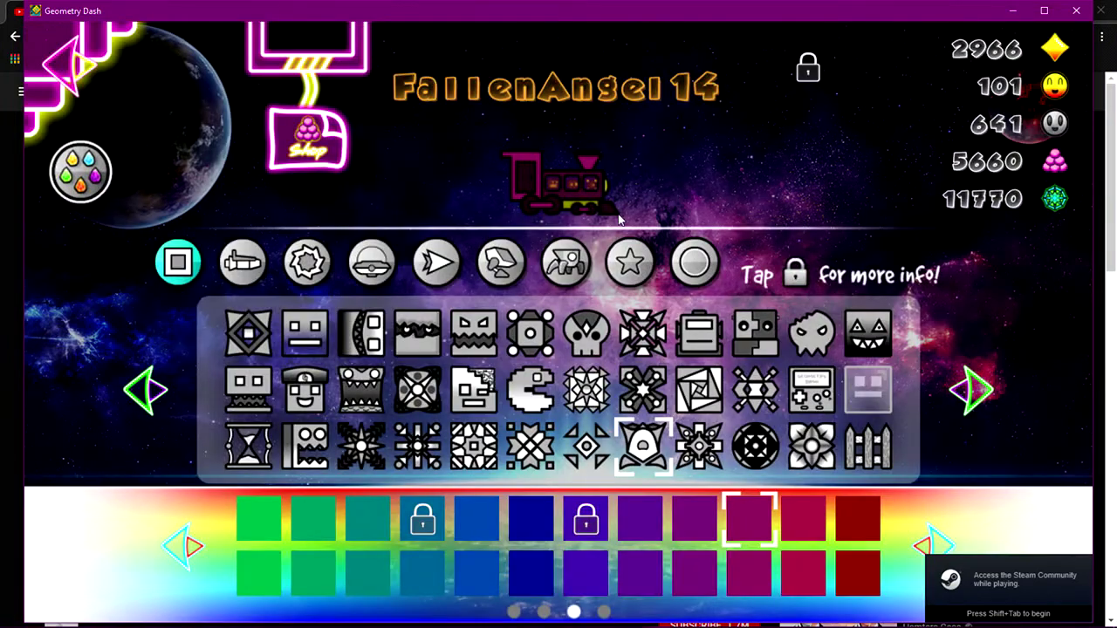
- In Geometry Dash's icon customization, preview the train with glow enabled, and turn the glow back off
click(627, 263)
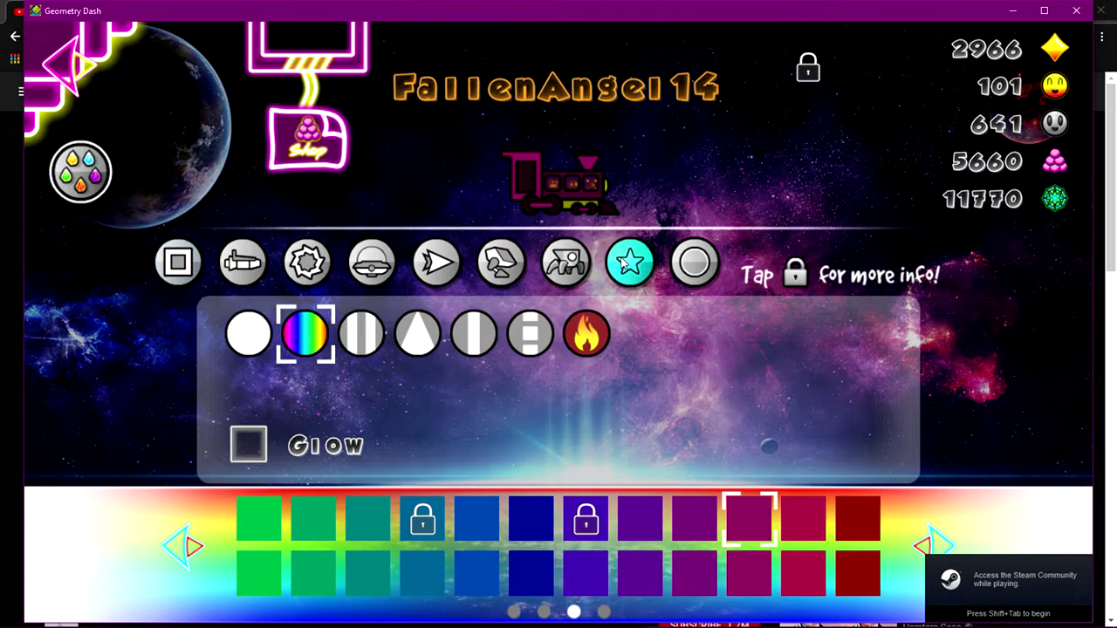
click(257, 447)
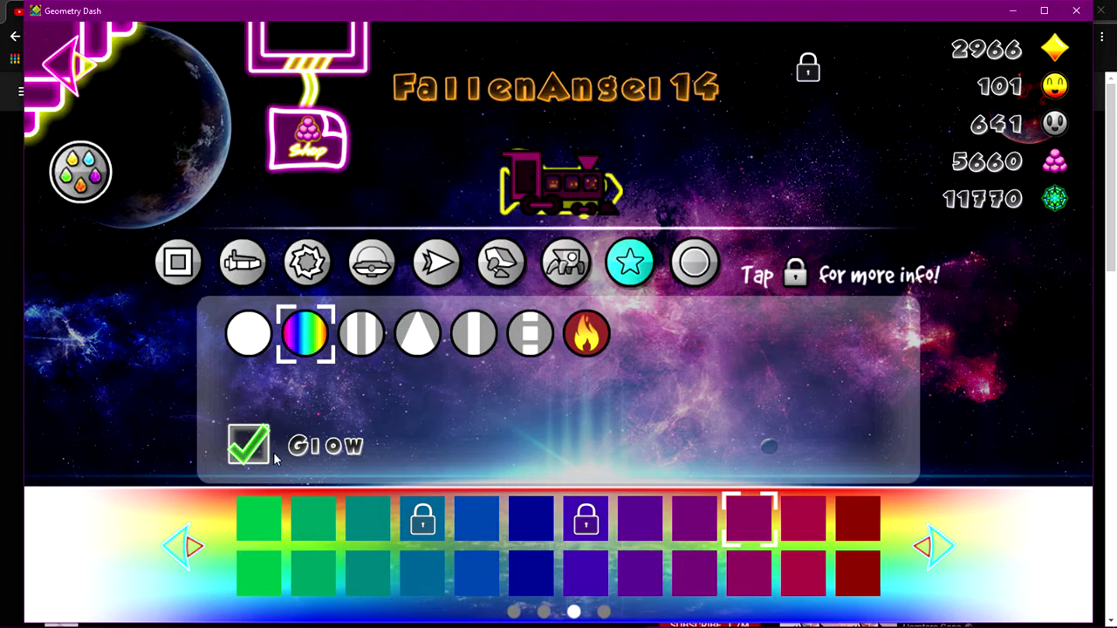
click(260, 449)
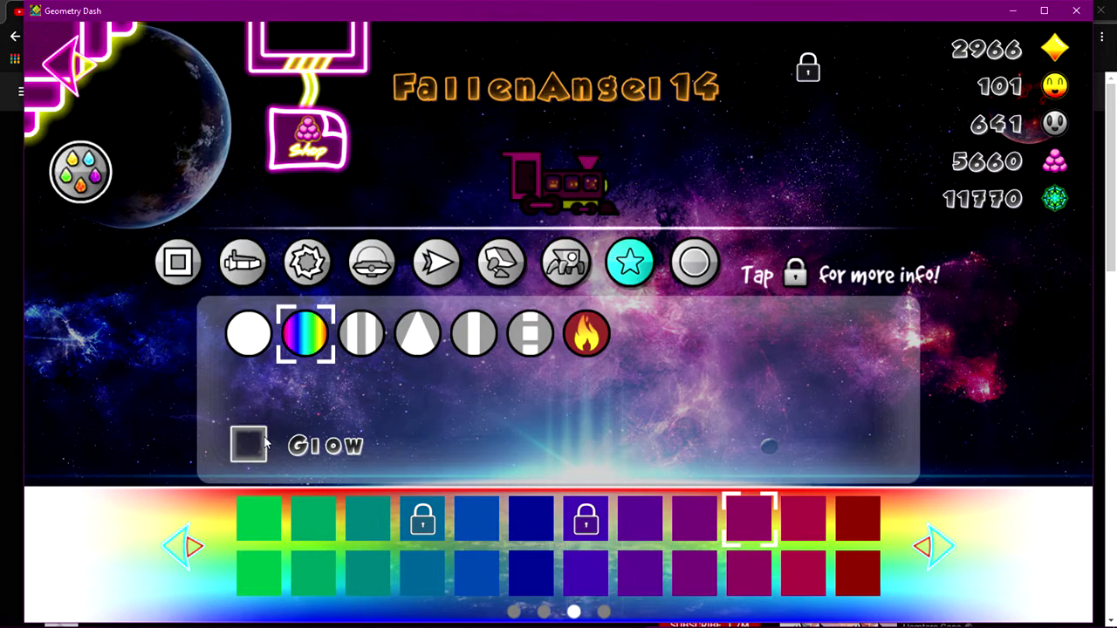
- Leave icon customization, quit Geometry Dash, and switch to the Ship 13 (1).png image in paint.net
click(83, 83)
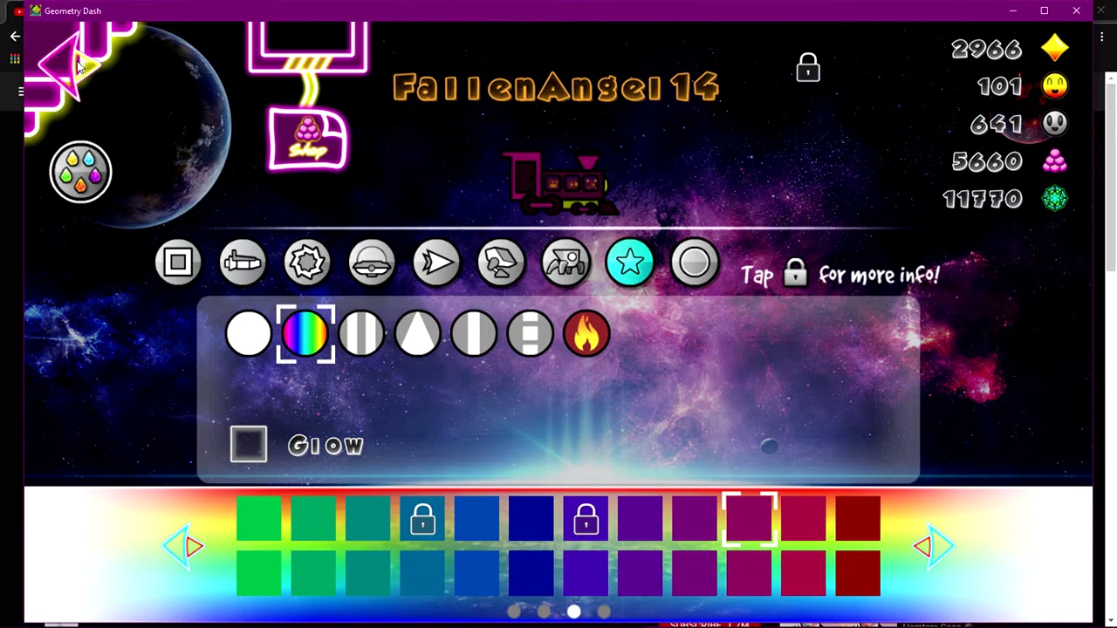
click(68, 68)
click(640, 394)
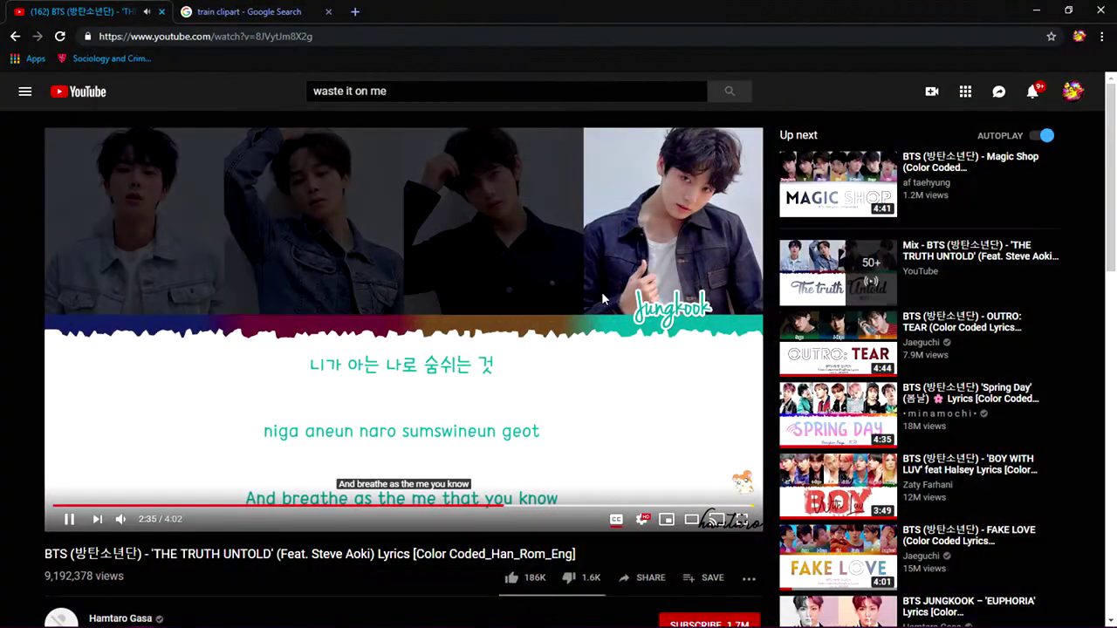
click(1036, 10)
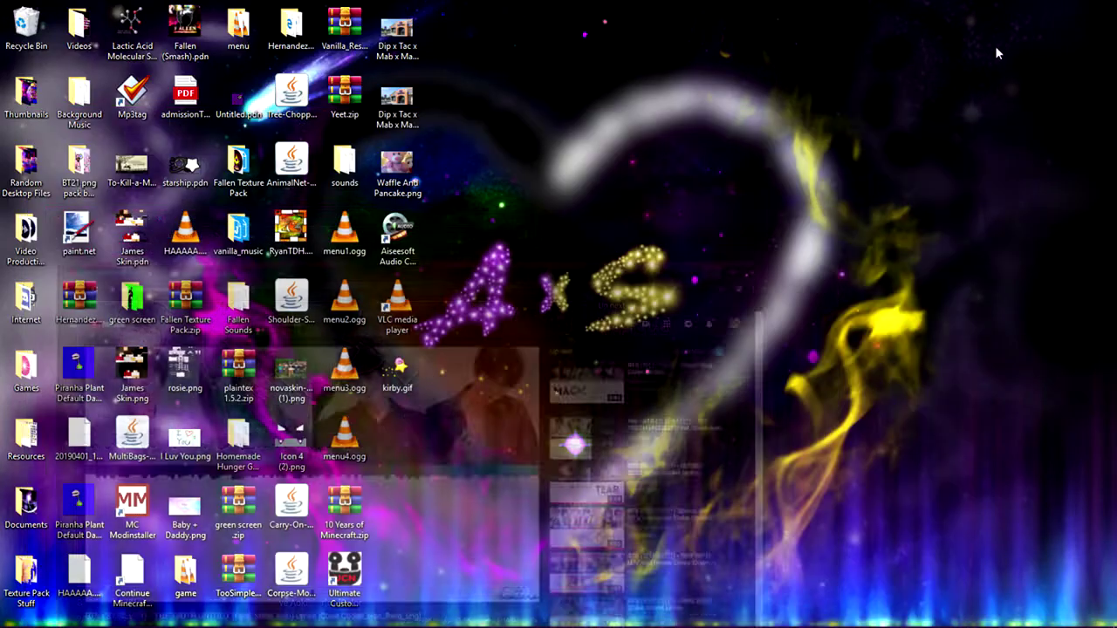
mouse_move(270, 623)
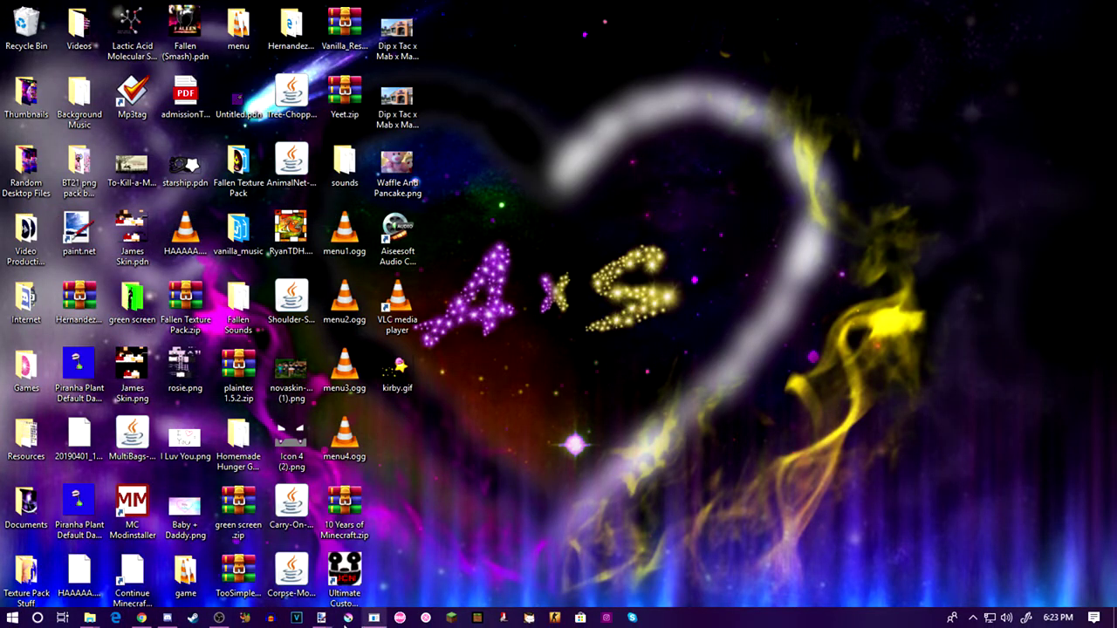
mouse_move(323, 620)
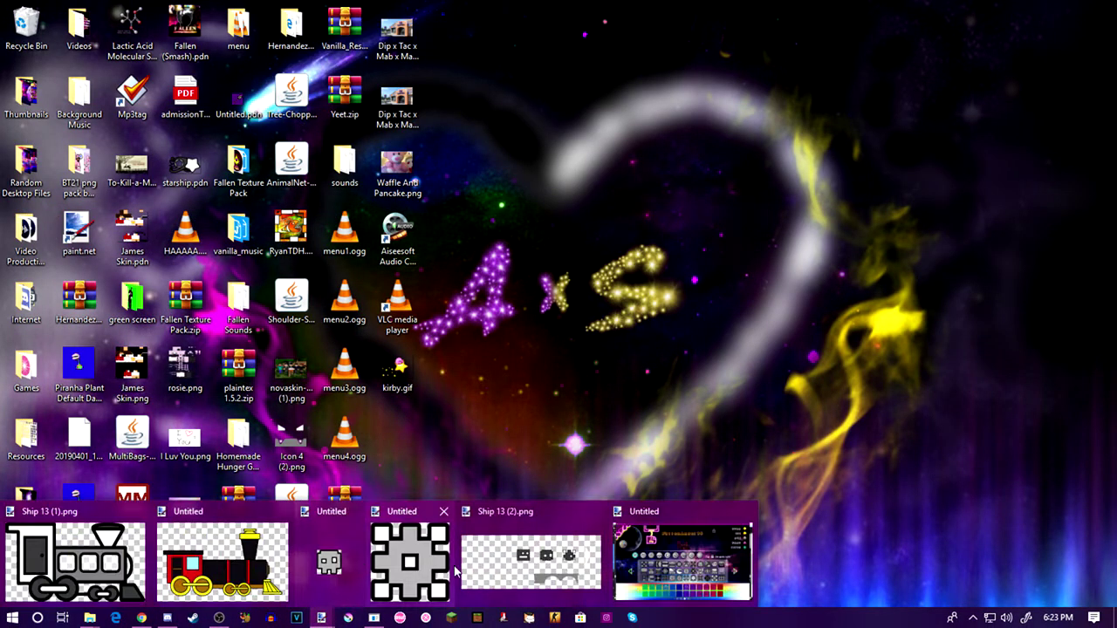
click(139, 542)
- Select and copy the entire train image
key(ctrl+a)
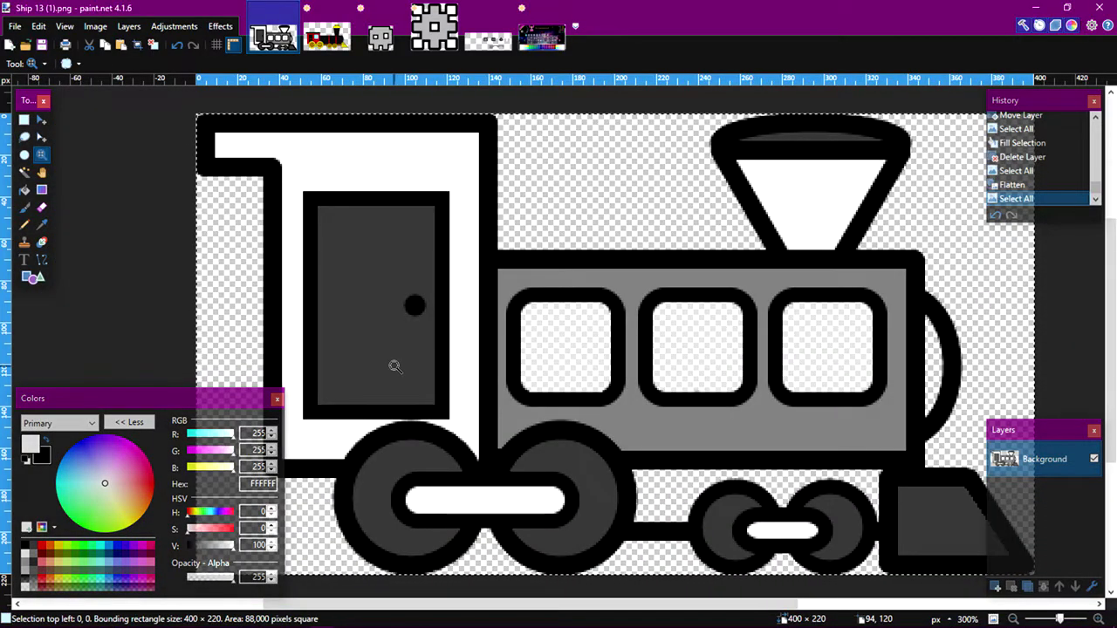
scroll(394, 366, down, 2)
drag(408, 361, 463, 377)
scroll(481, 369, up, 1)
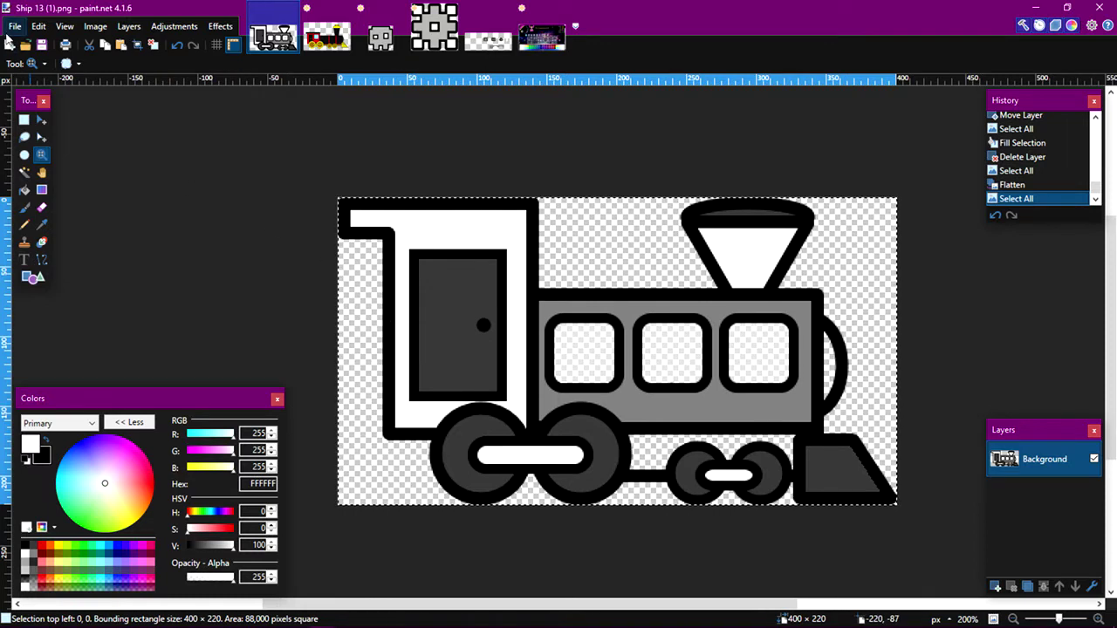
click(15, 26)
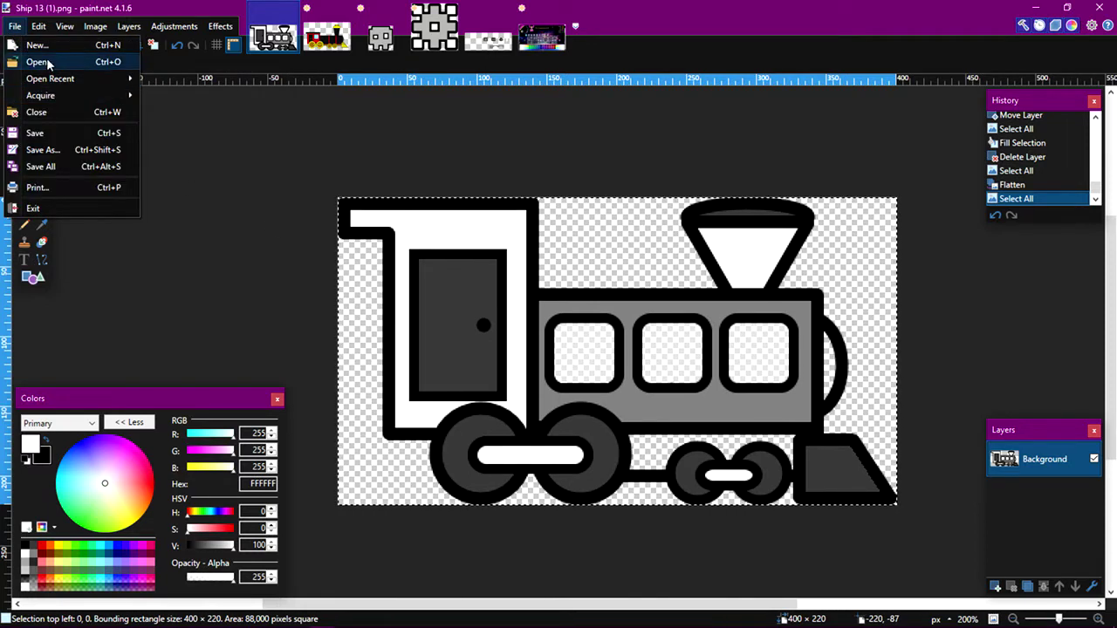
click(364, 230)
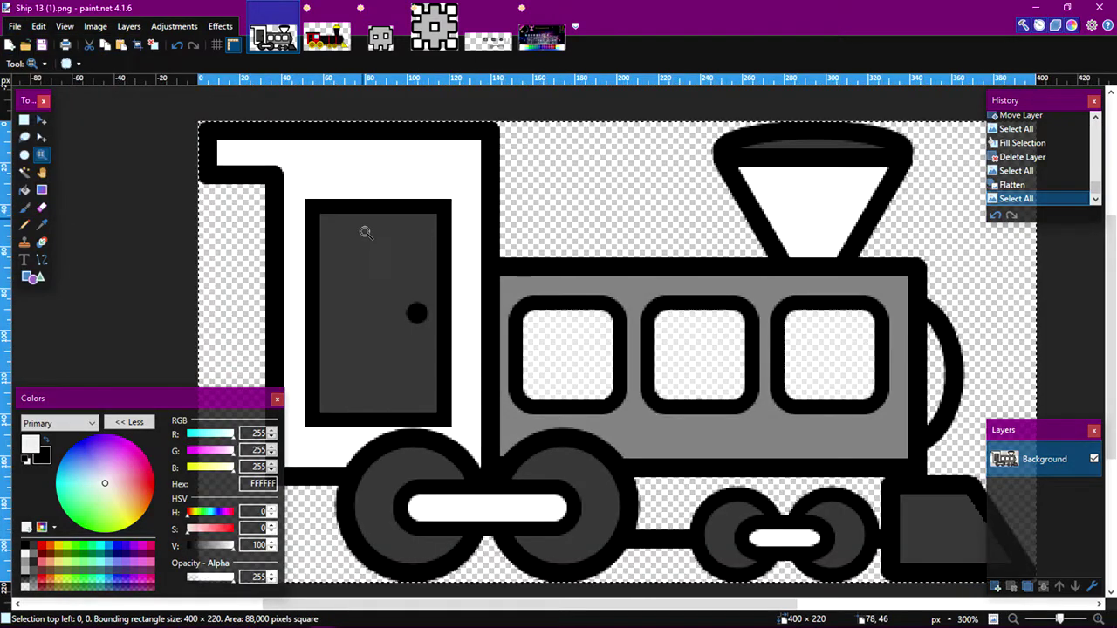
scroll(365, 237, down, 1)
key(ctrl+a)
- Create a new image 420 pixels wide and 240 pixels high
click(15, 26)
click(36, 42)
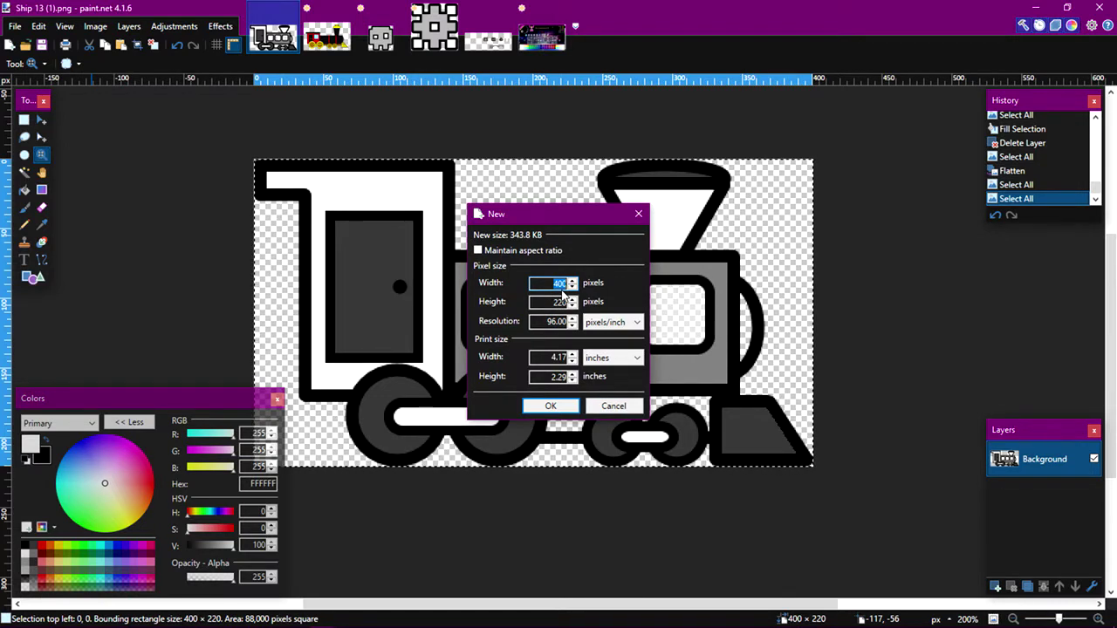
text(420)
key(Tab)
text(240)
key(Return)
- Fill the whole background of the new image with dark reddish brown
key(ctrl+a)
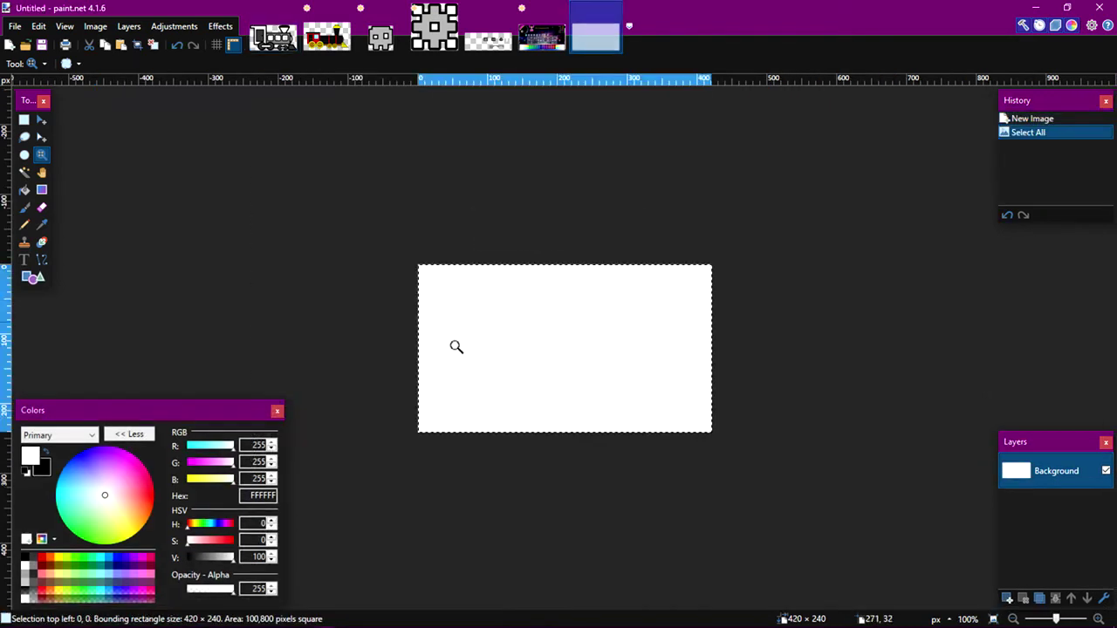
right_click(40, 576)
key(ctrl+a)
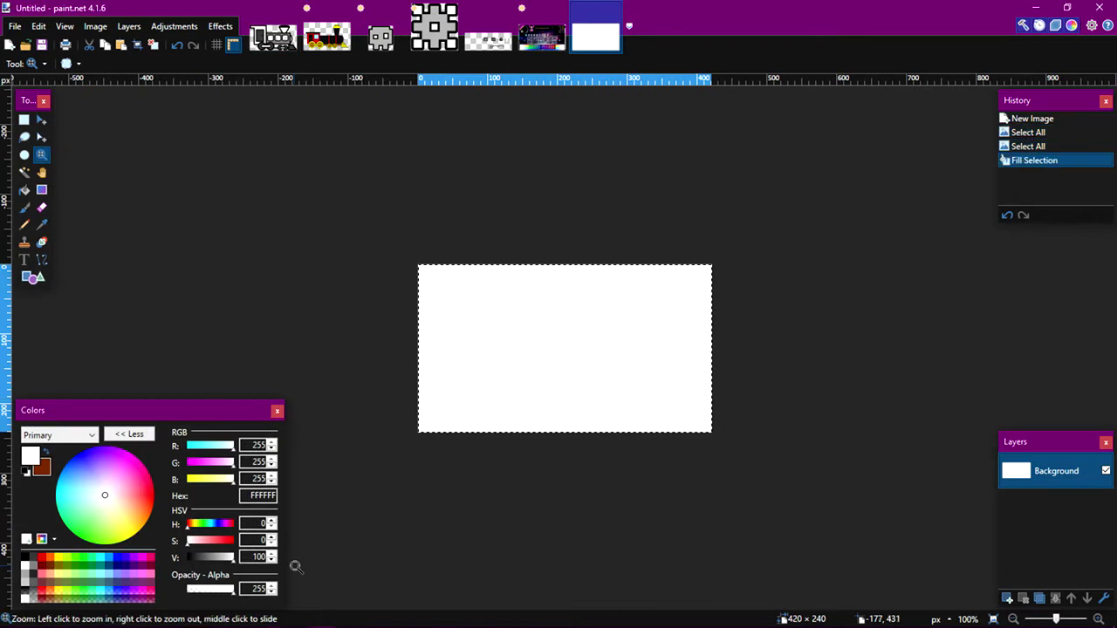
key(shift+BackSpace)
- Paste the train onto a new layer above the brown background and center it both horizontally and vertically
click(1008, 599)
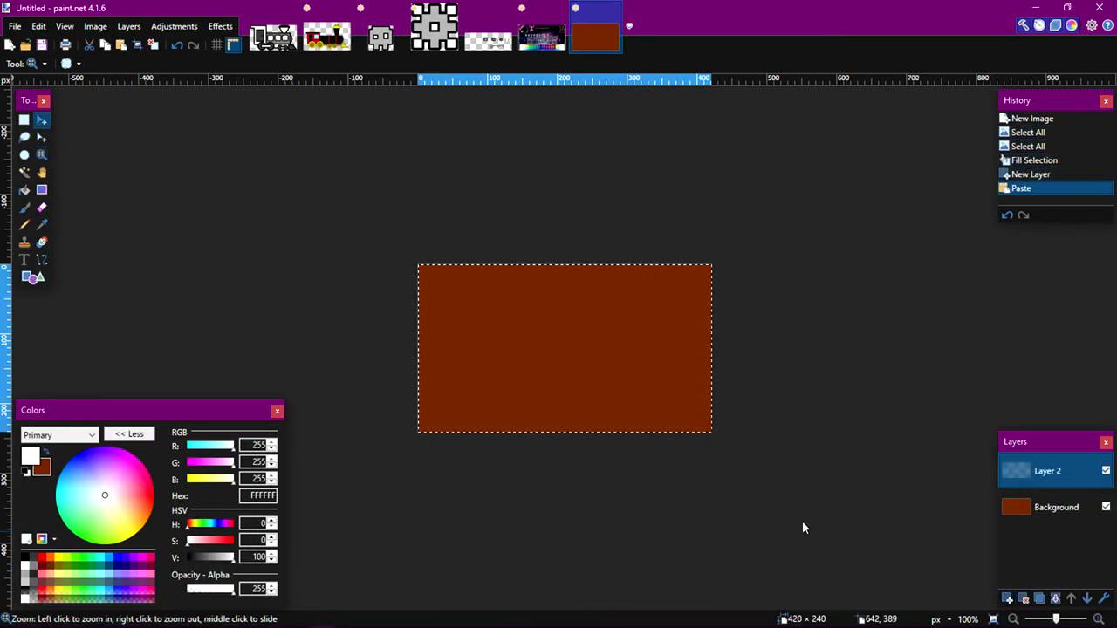
key(ctrl+v)
key(ctrl+a)
click(220, 25)
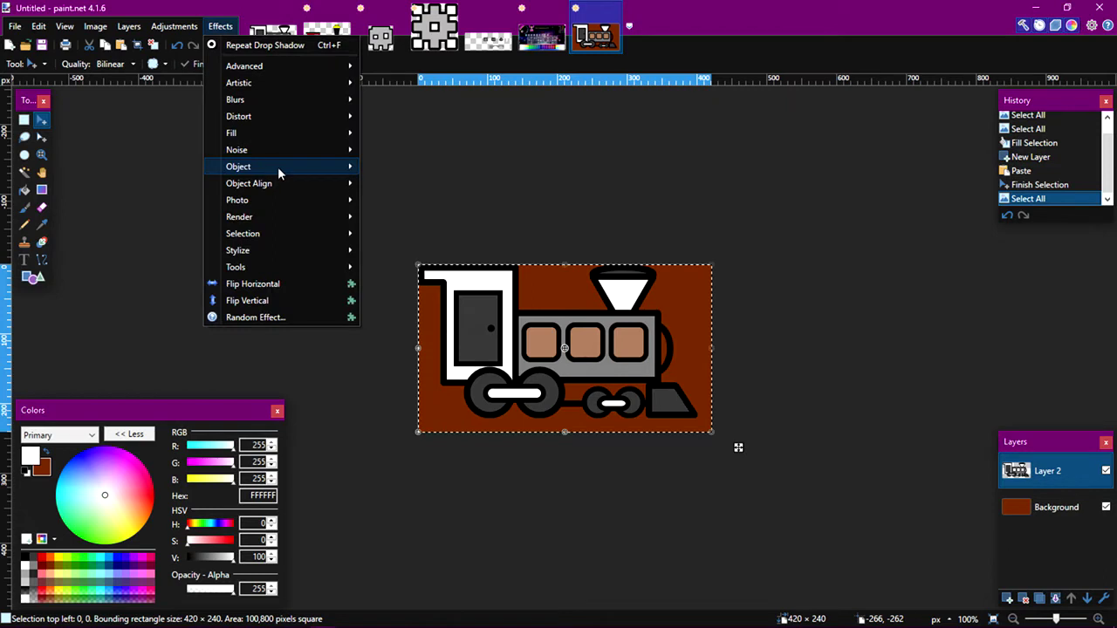
mouse_move(283, 183)
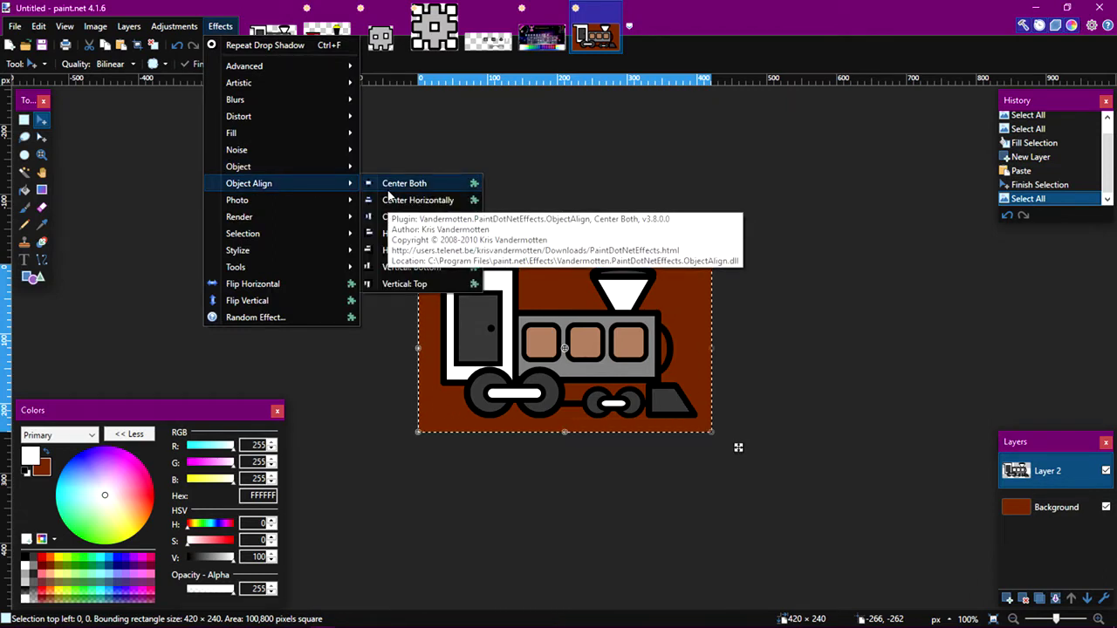
click(390, 187)
- Select the transparent area surrounding the train on Layer 2 with the Magic Wand
key(z)
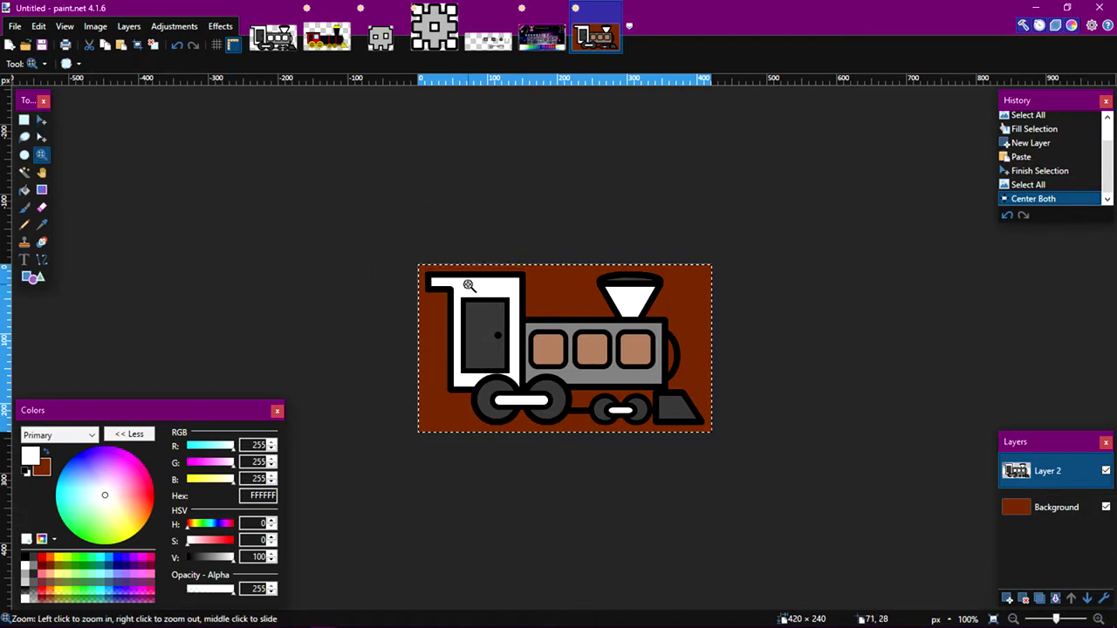
click(469, 286)
click(469, 286)
click(469, 285)
click(468, 286)
click(469, 285)
click(469, 286)
click(24, 172)
click(219, 167)
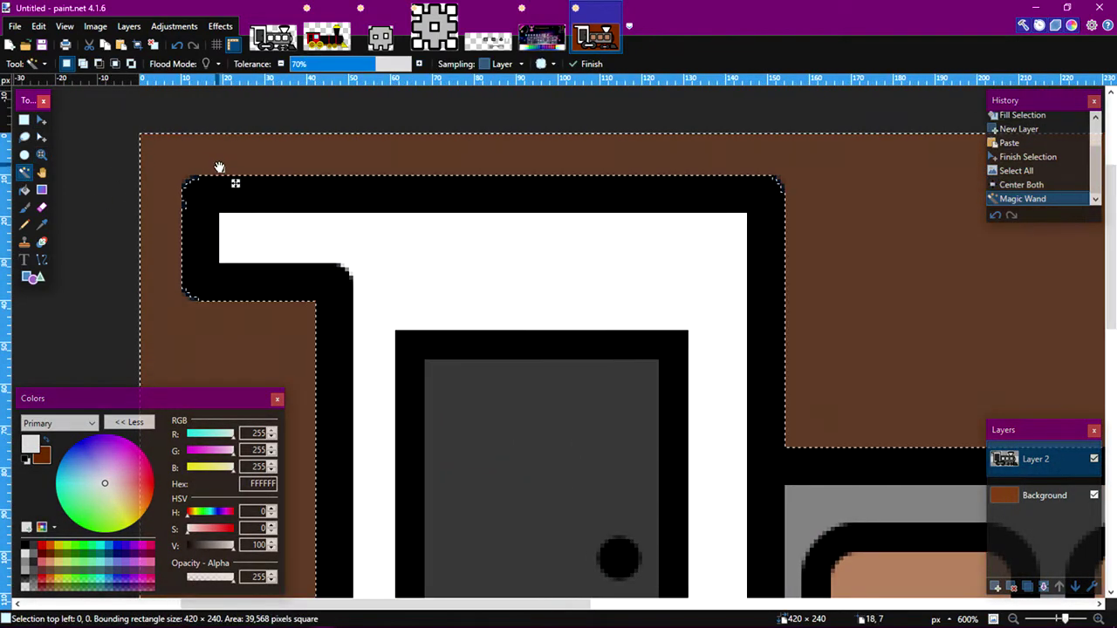
- Apply a white Drop Shadow in the selected area, widening its radius until the outline reaches the canvas edge
click(220, 26)
mouse_move(272, 165)
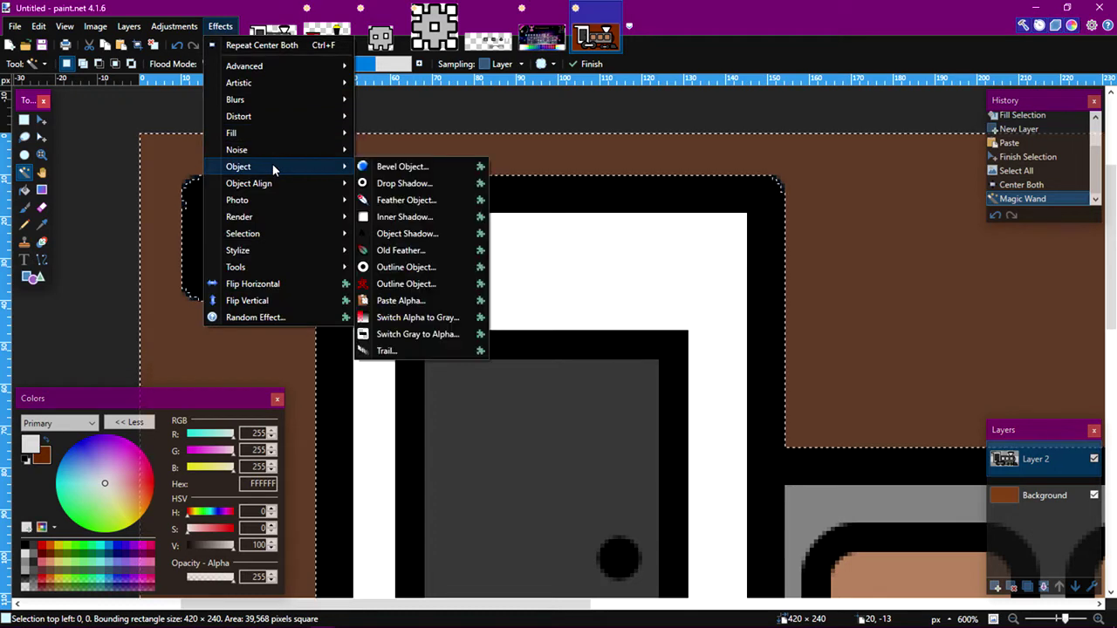
click(413, 187)
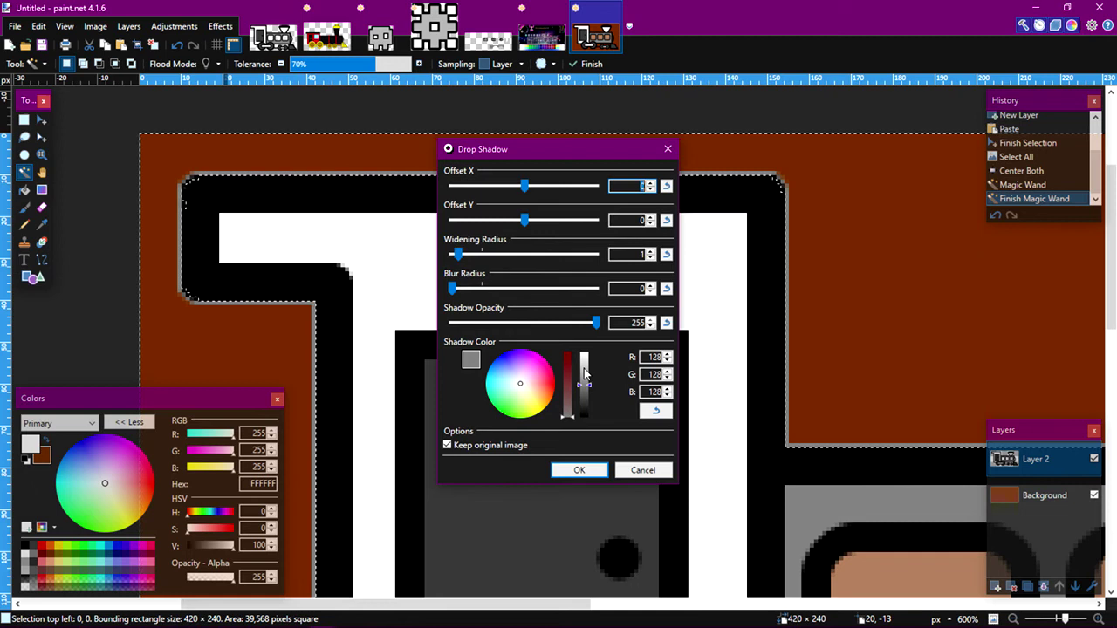
drag(585, 373, 584, 353)
drag(458, 254, 511, 262)
click(583, 471)
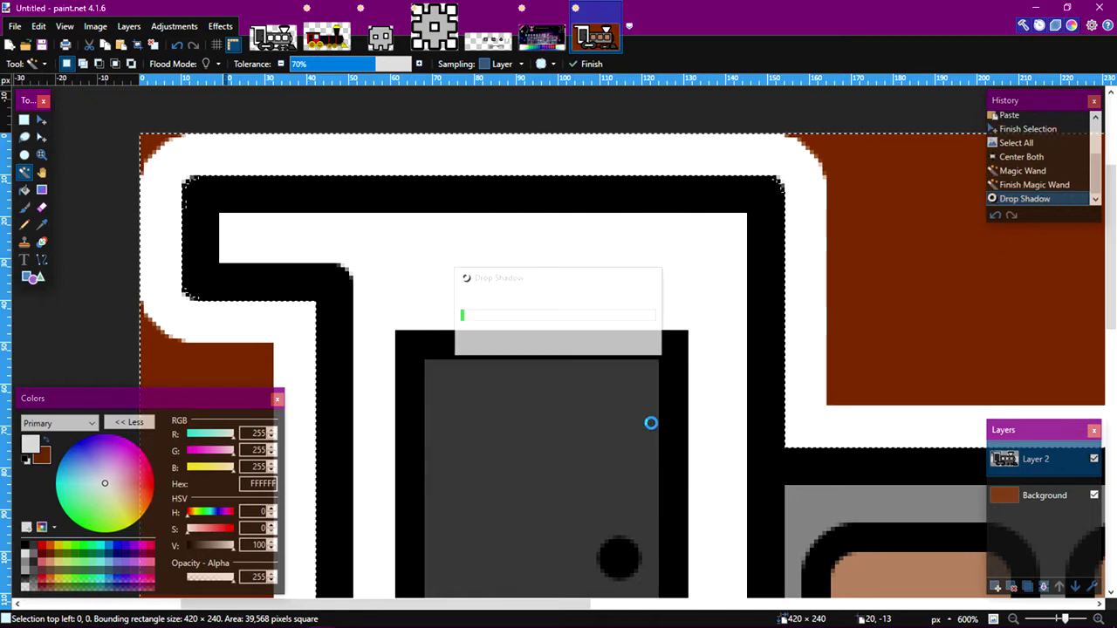
- Copy the white outline, erase everything on Layer 2, and paste only the outline back
scroll(648, 424, down, 3)
scroll(655, 378, right, 2)
key(ctrl+a)
key(Delete)
key(z)
right_click(648, 351)
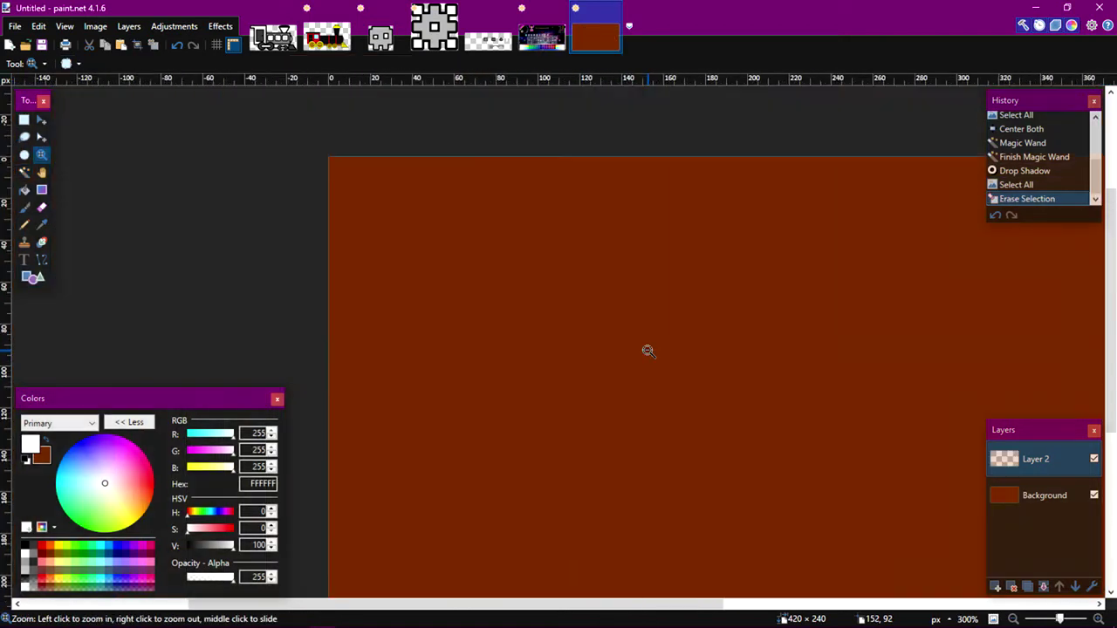
right_click(648, 351)
key(ctrl+v)
drag(686, 399, 538, 379)
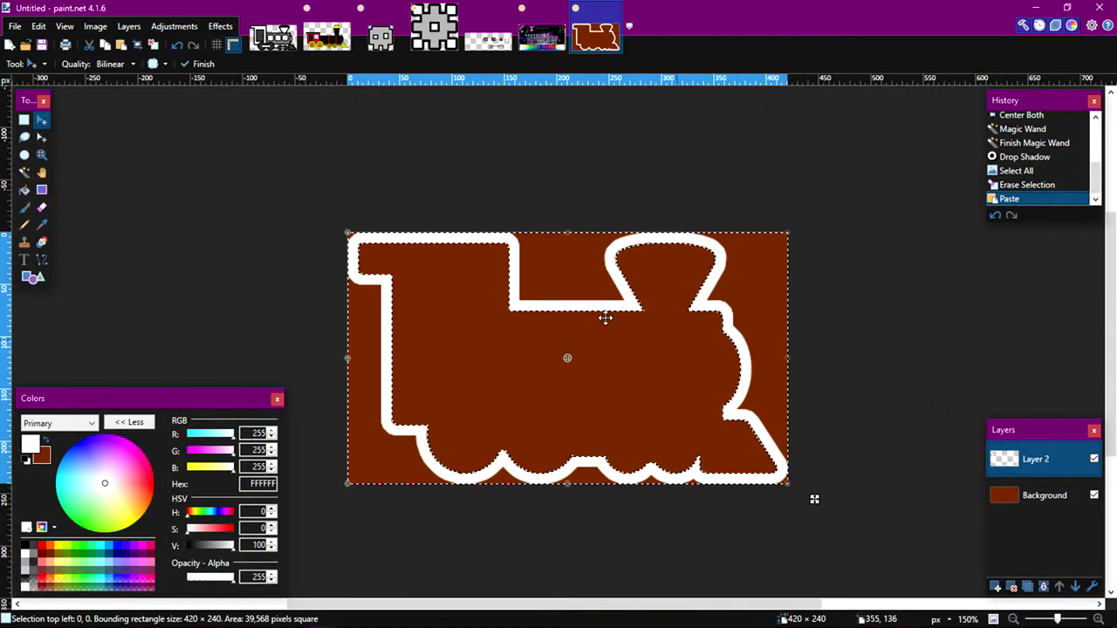
- Apply a Hue / Saturation adjustment to the whole outline layer and delete the brown background layer
key(ctrl+a)
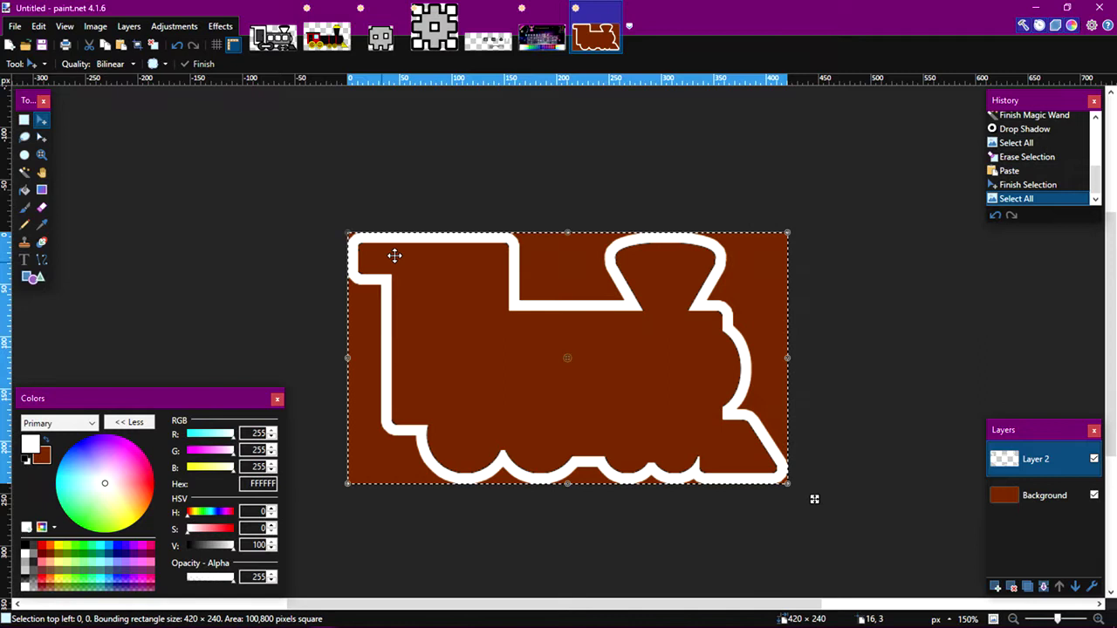
click(175, 27)
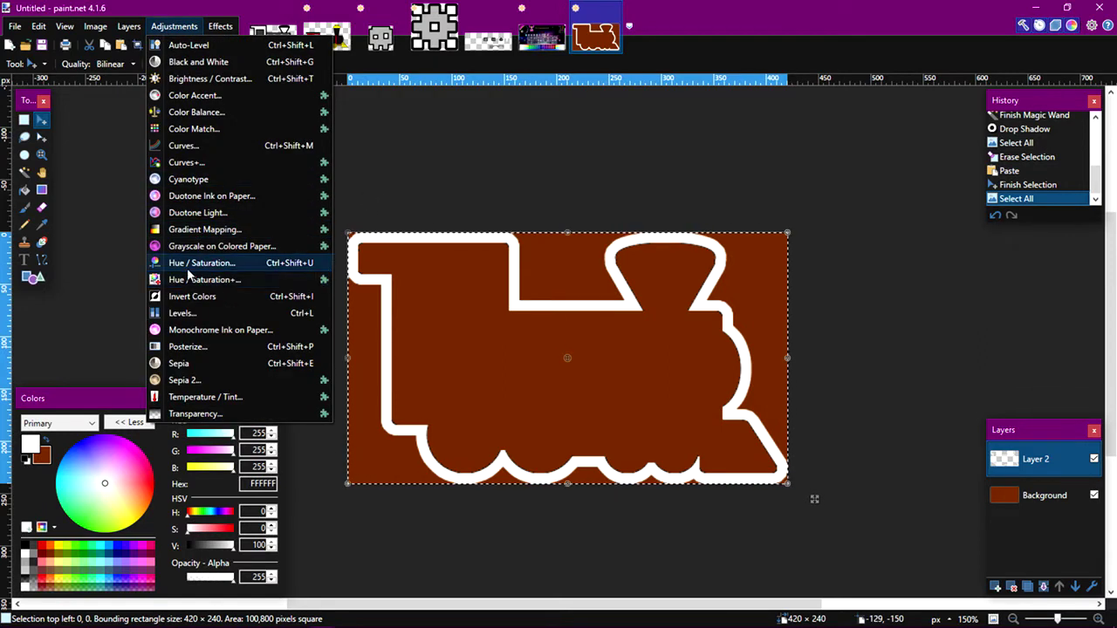
click(190, 265)
click(583, 375)
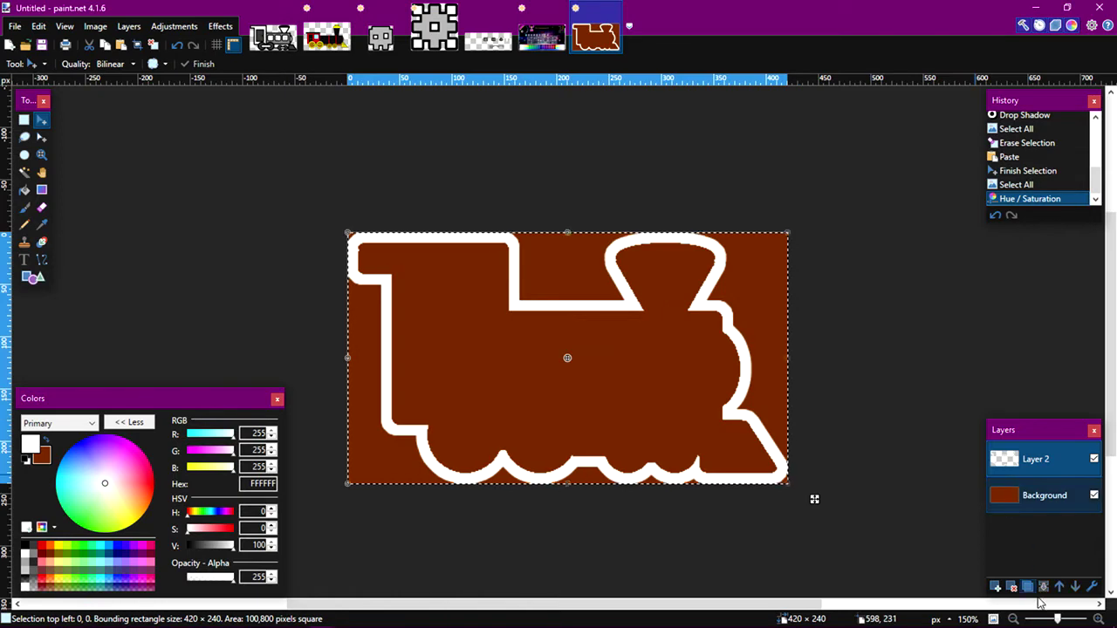
click(1013, 586)
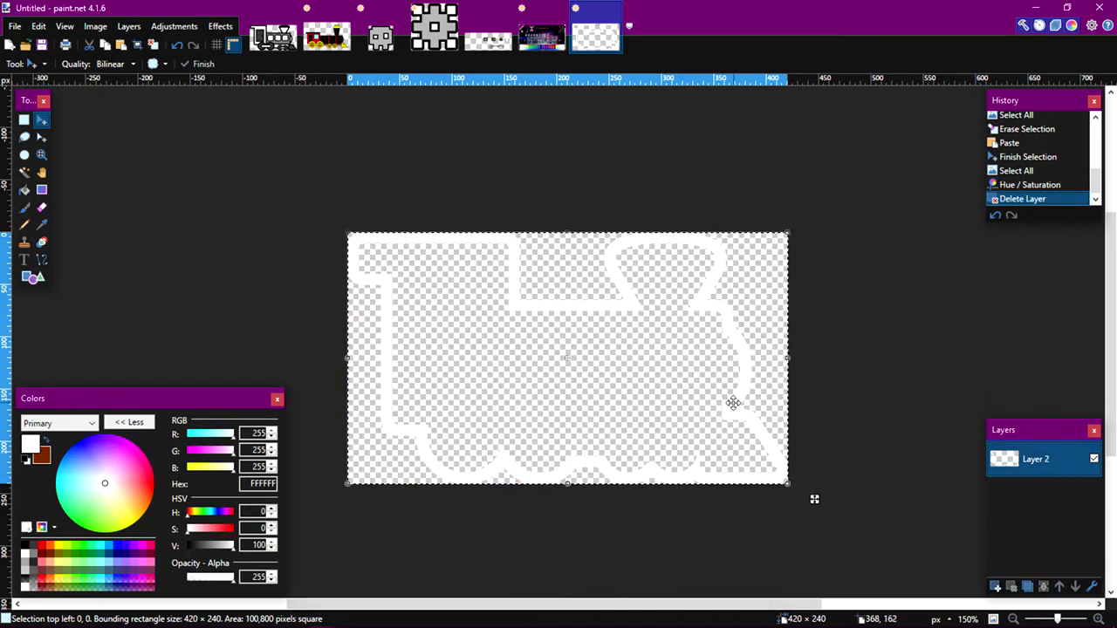
- Save the white outline image in the Ships folder as "Ship 13 (Glow).png" with the default PNG settings
key(ctrl+s)
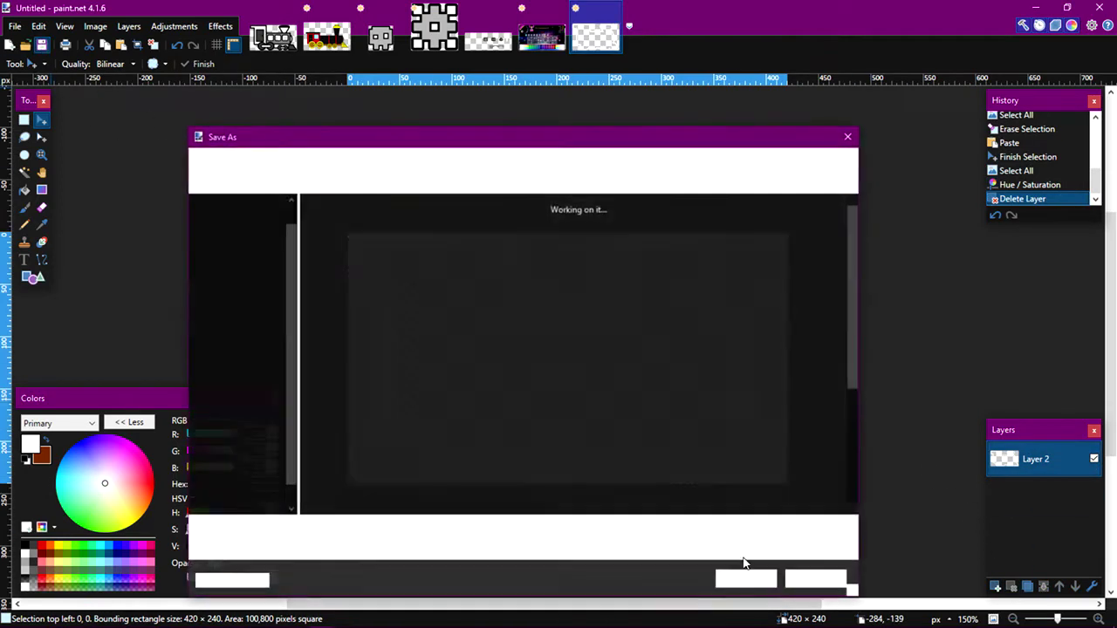
click(664, 485)
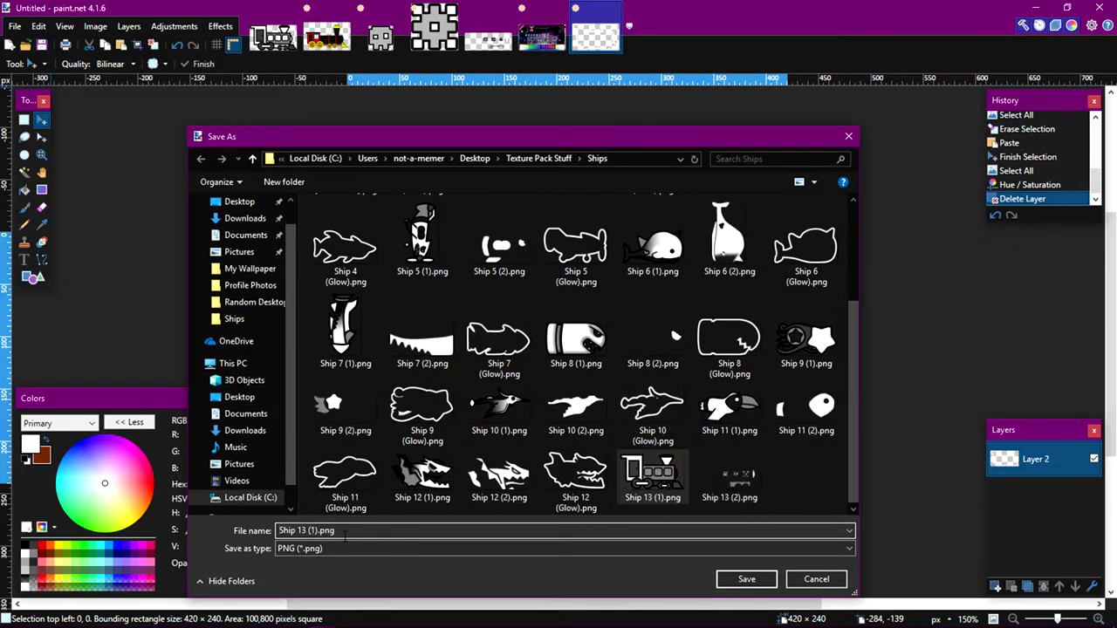
click(344, 538)
key(Left)
key(Left)
key(Left)
key(Left)
key(Left)
key(BackSpace)
text(gLO)
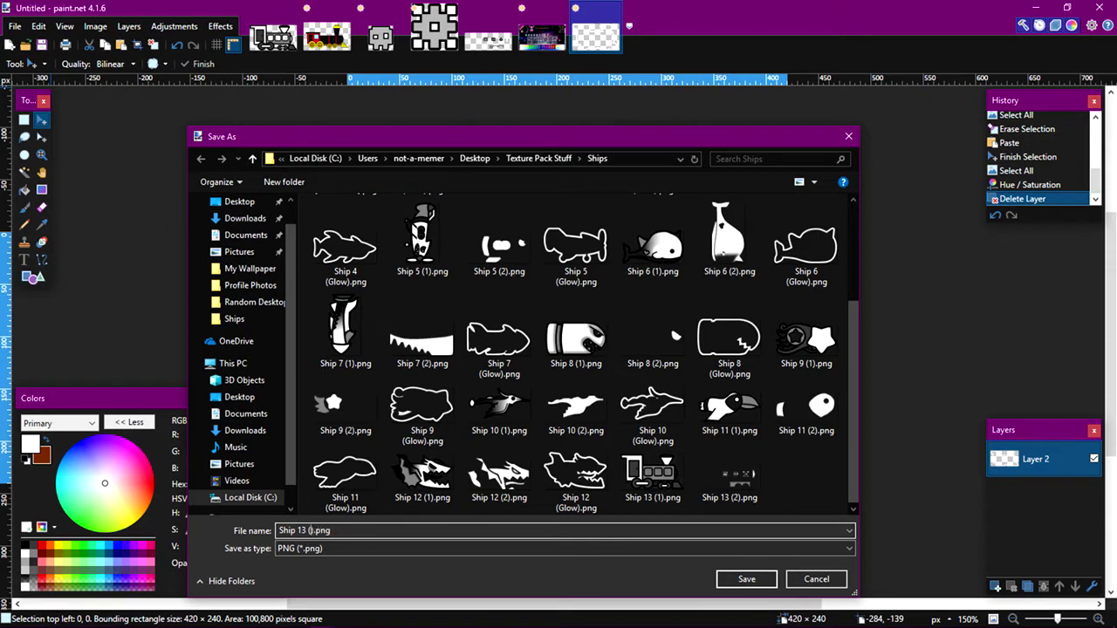
text(Glow)
key(Return)
click(668, 434)
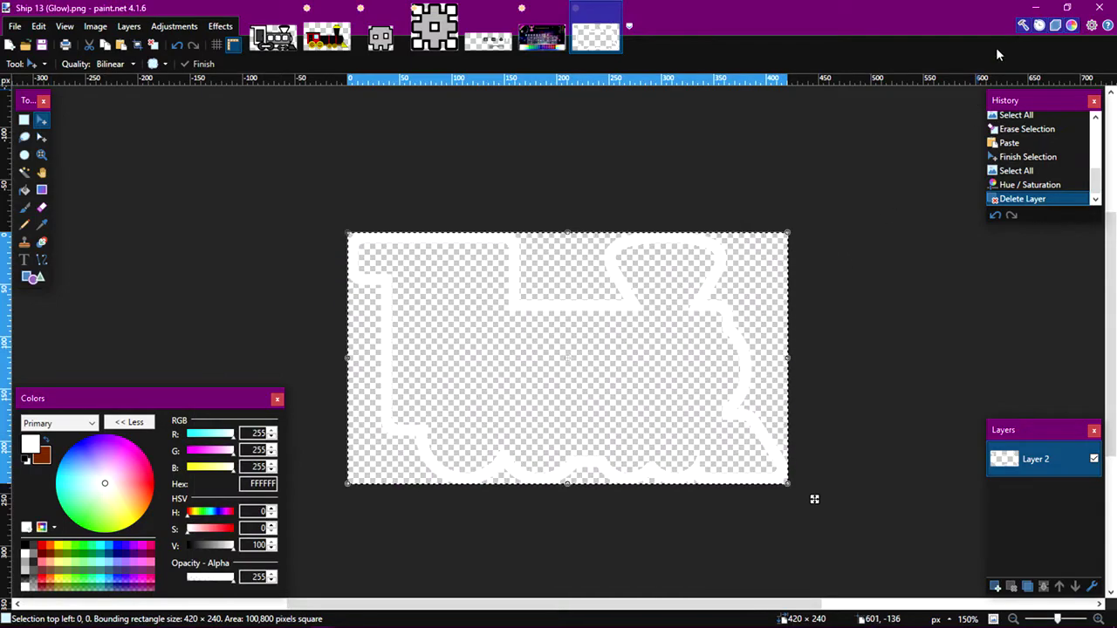
click(1034, 9)
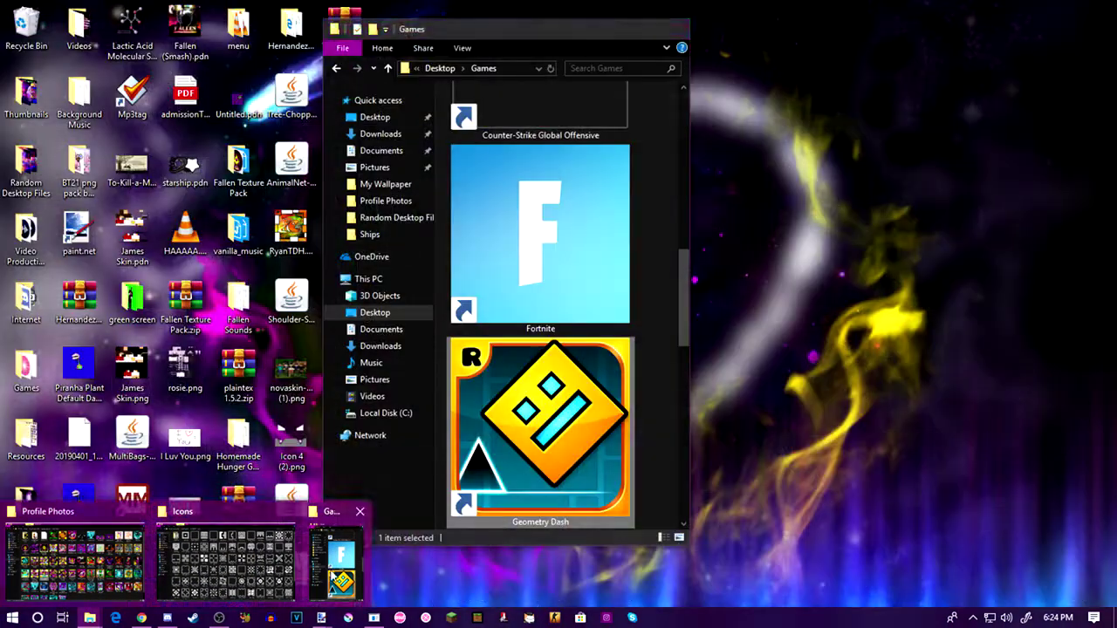
click(336, 563)
right_click(548, 441)
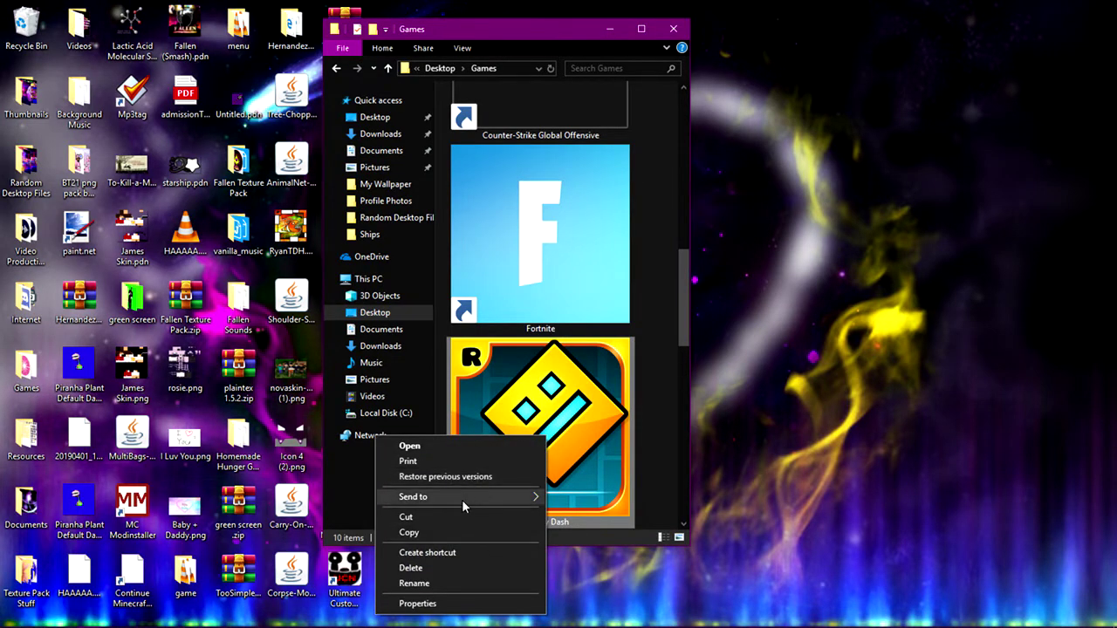
mouse_move(463, 505)
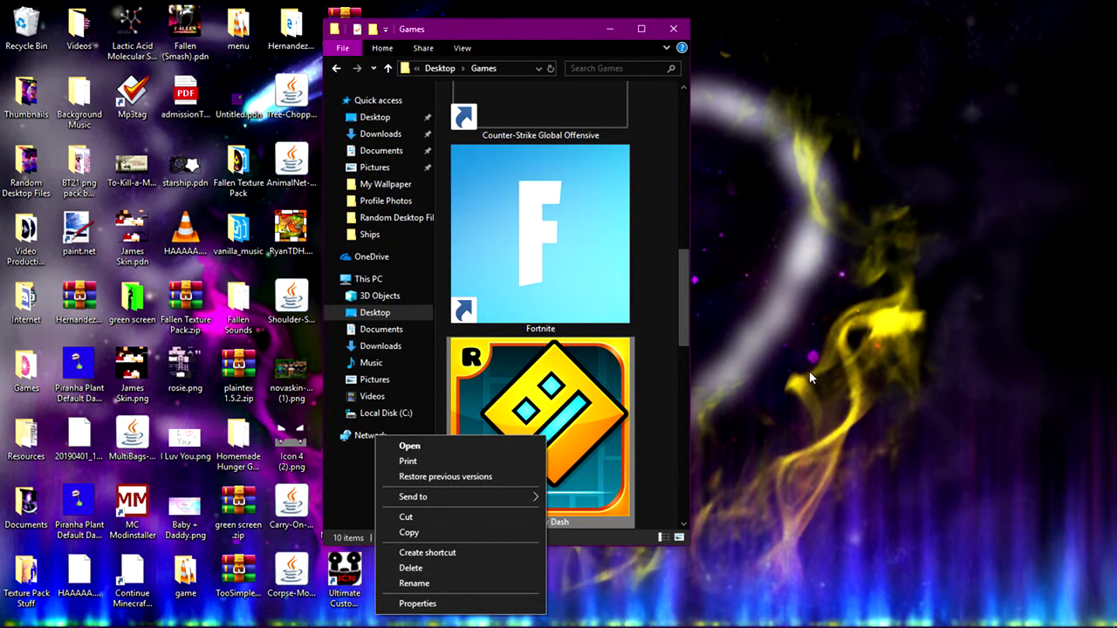
click(610, 30)
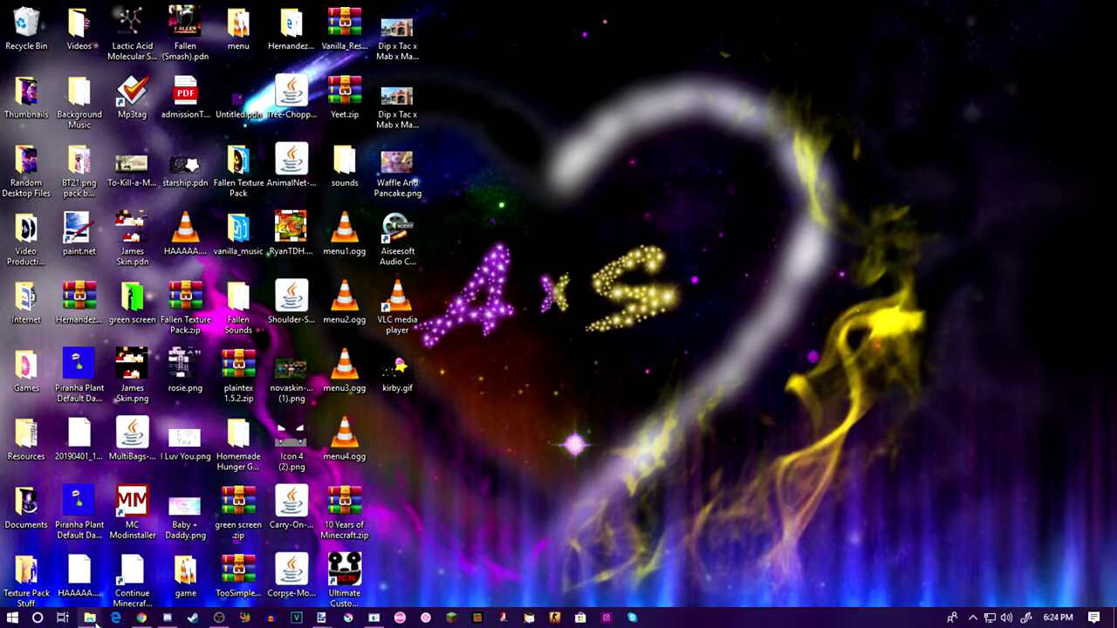
mouse_move(90, 618)
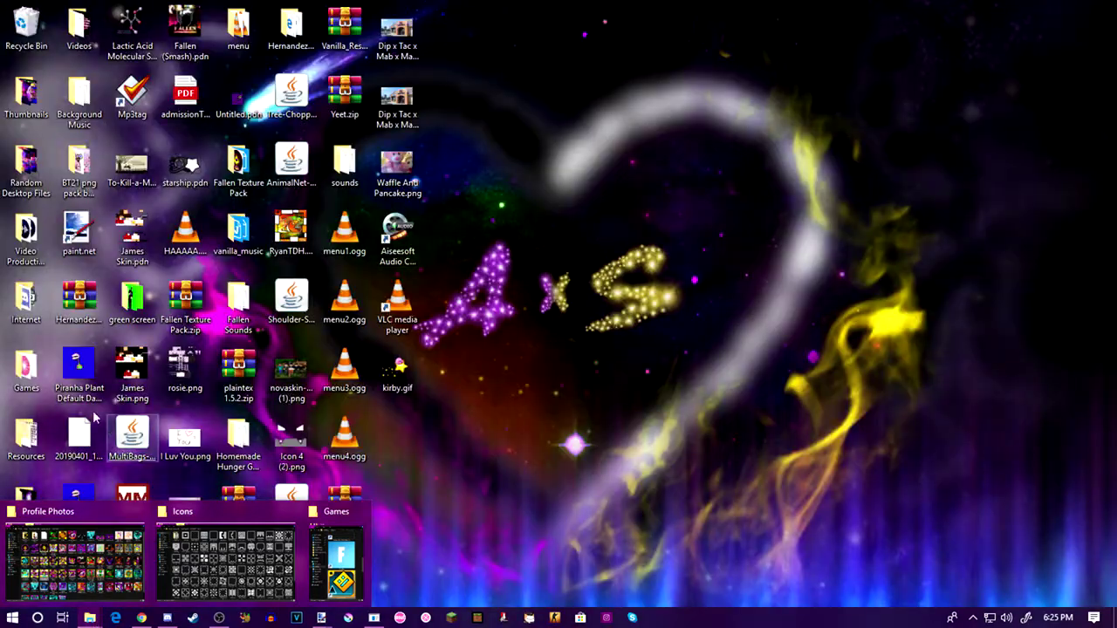
- Open a File Explorer window from the desktop's Games folder and go to Program Files (x86) on Local Disk (C:)
double_click(19, 372)
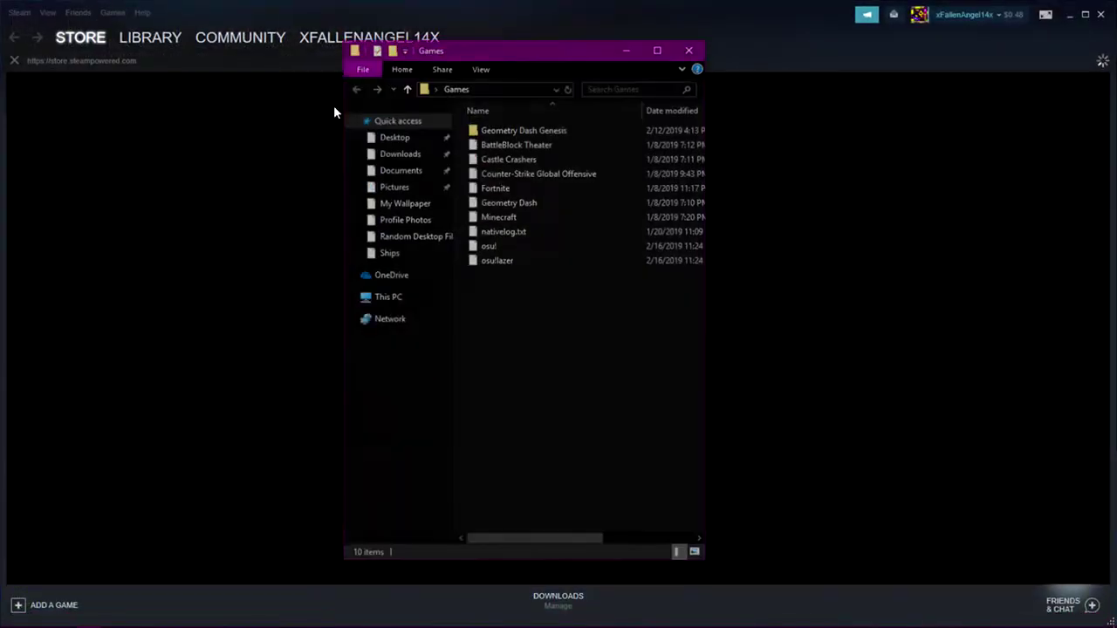
click(555, 87)
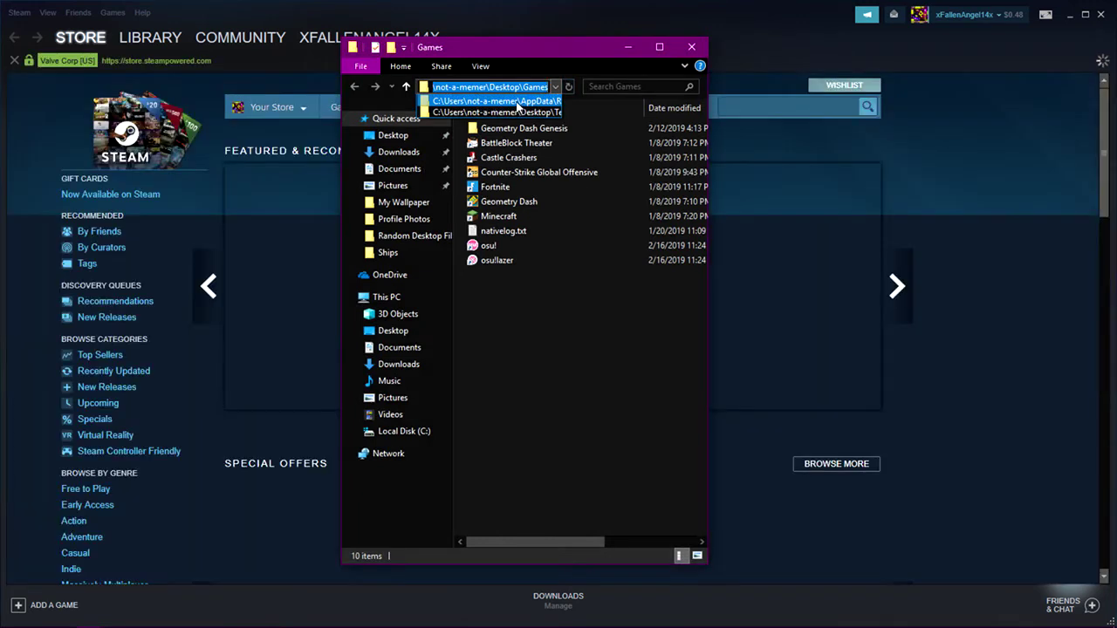
click(516, 101)
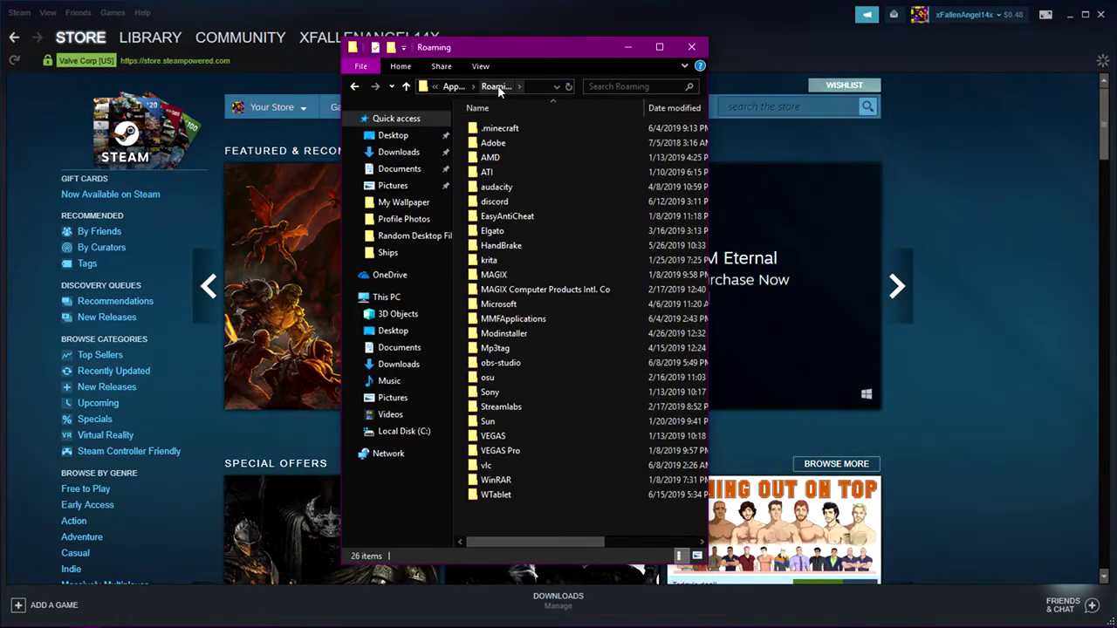
click(386, 297)
double_click(539, 430)
click(527, 189)
double_click(527, 189)
scroll(506, 402, down, 1)
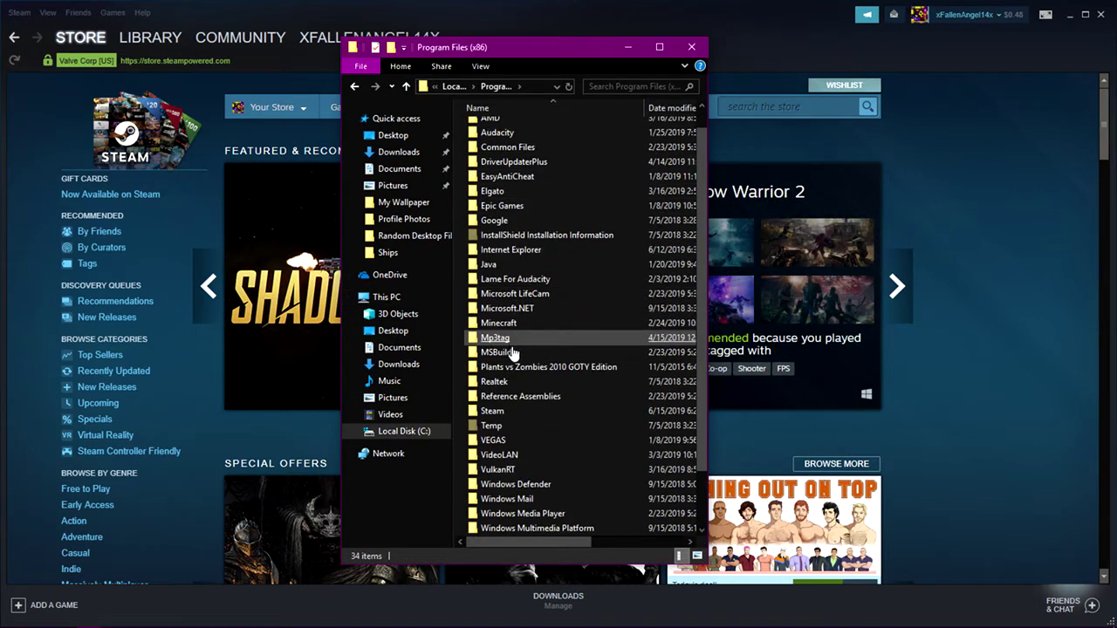
- Go through Steam, steamapps, common and Geometry Dash to the game's Resources folder
double_click(513, 416)
scroll(519, 412, down, 1)
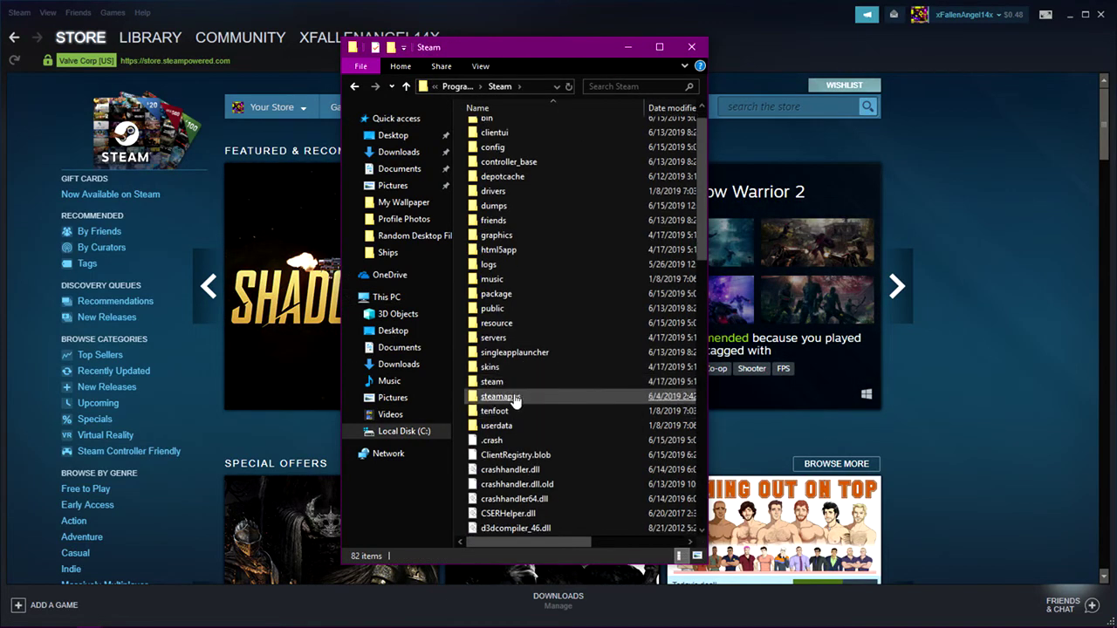
double_click(513, 389)
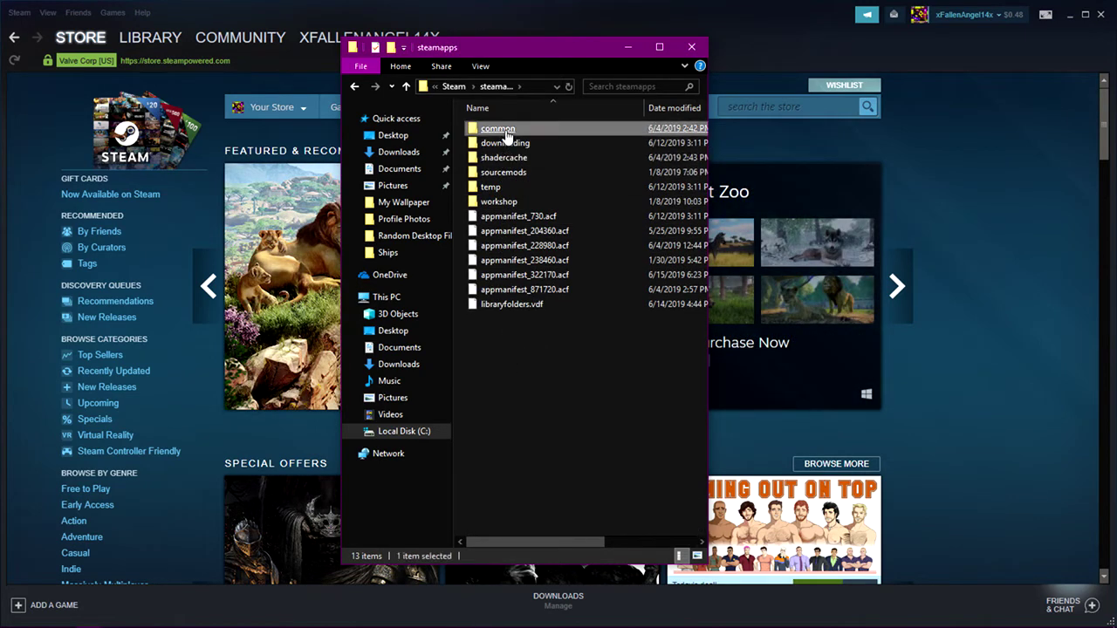
double_click(508, 127)
double_click(509, 172)
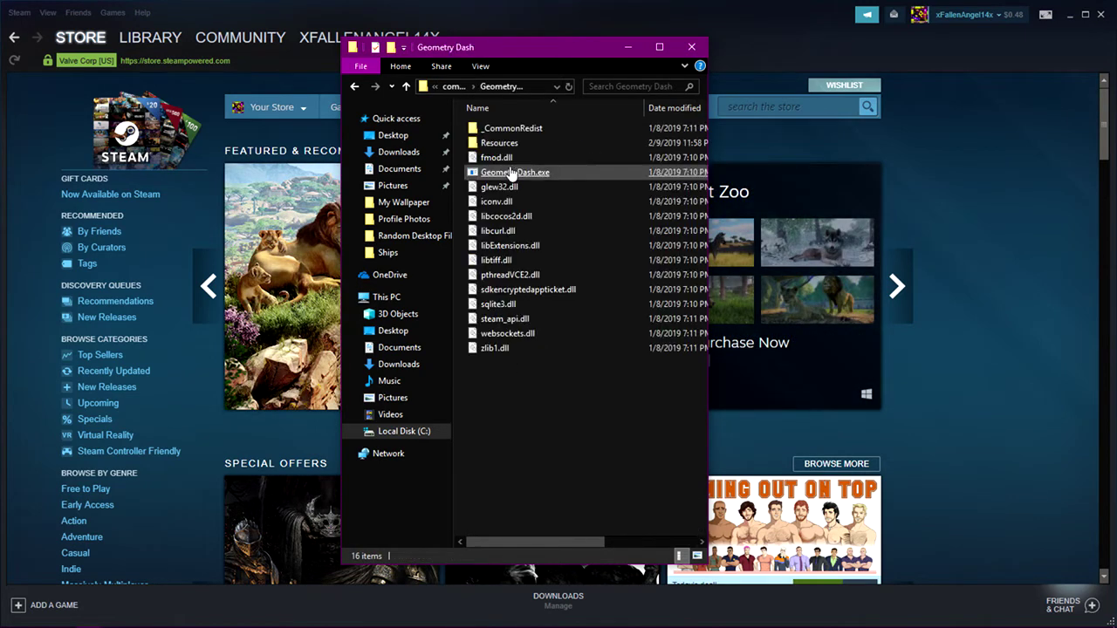
double_click(506, 143)
- Maximize the Resources window, find GJ_GameSheetGlow-hd.png and copy it
scroll(615, 227, down, 5)
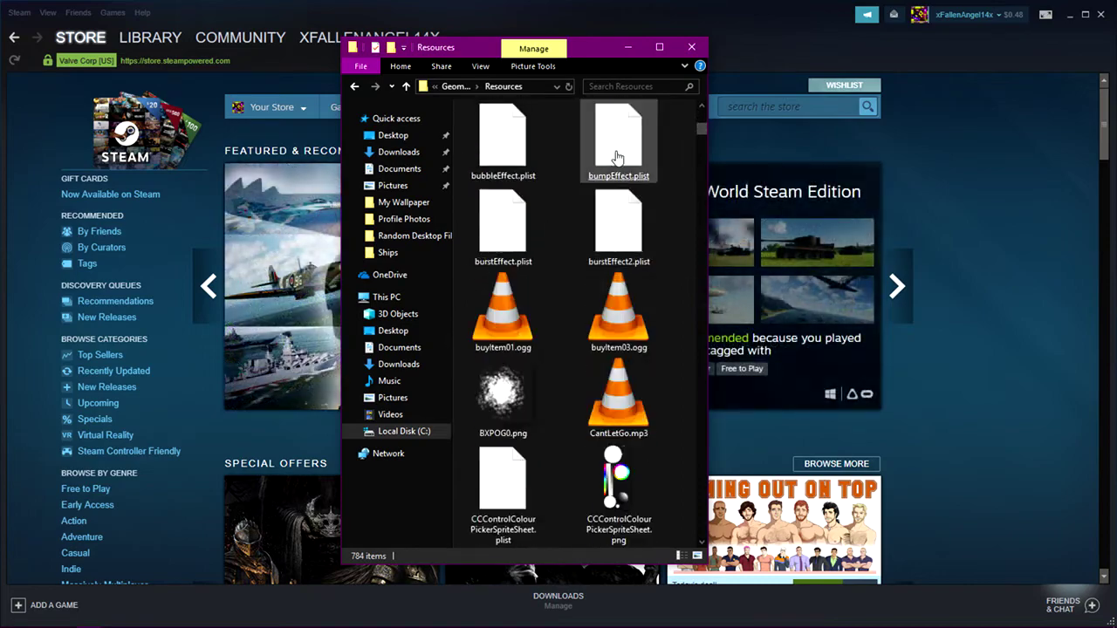
click(659, 47)
scroll(586, 230, down, 10)
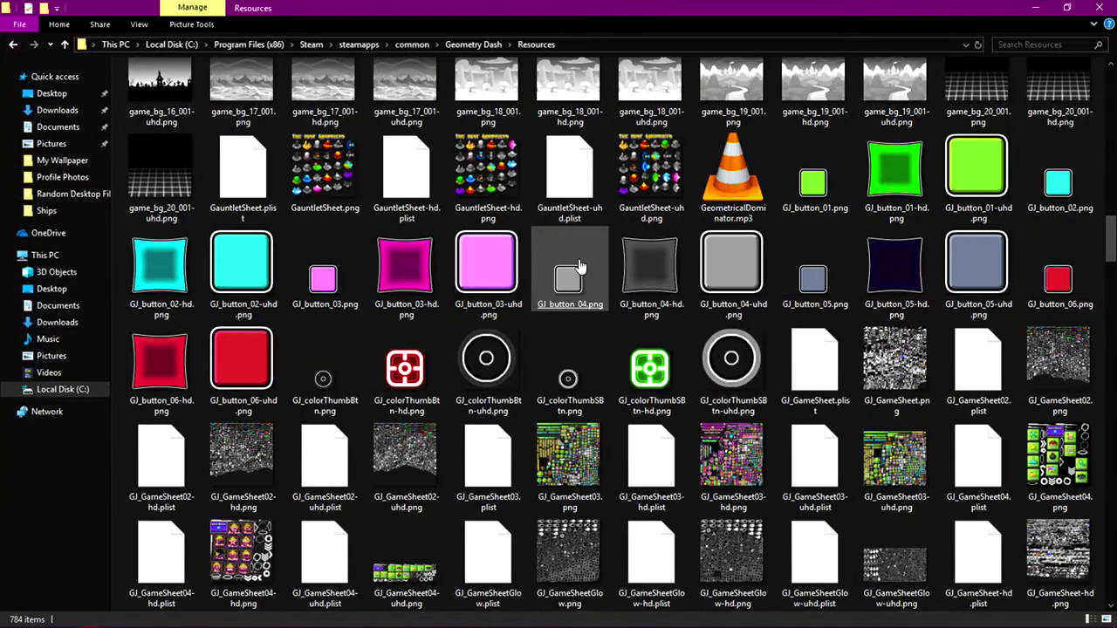
click(579, 265)
scroll(590, 251, down, 1)
click(581, 255)
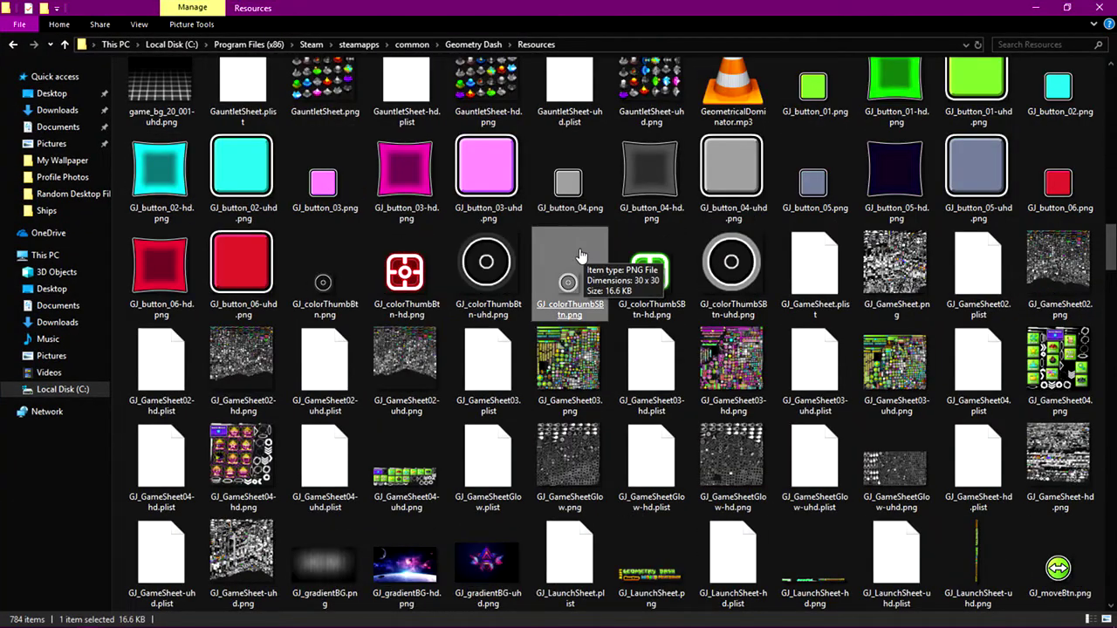
click(646, 371)
click(736, 475)
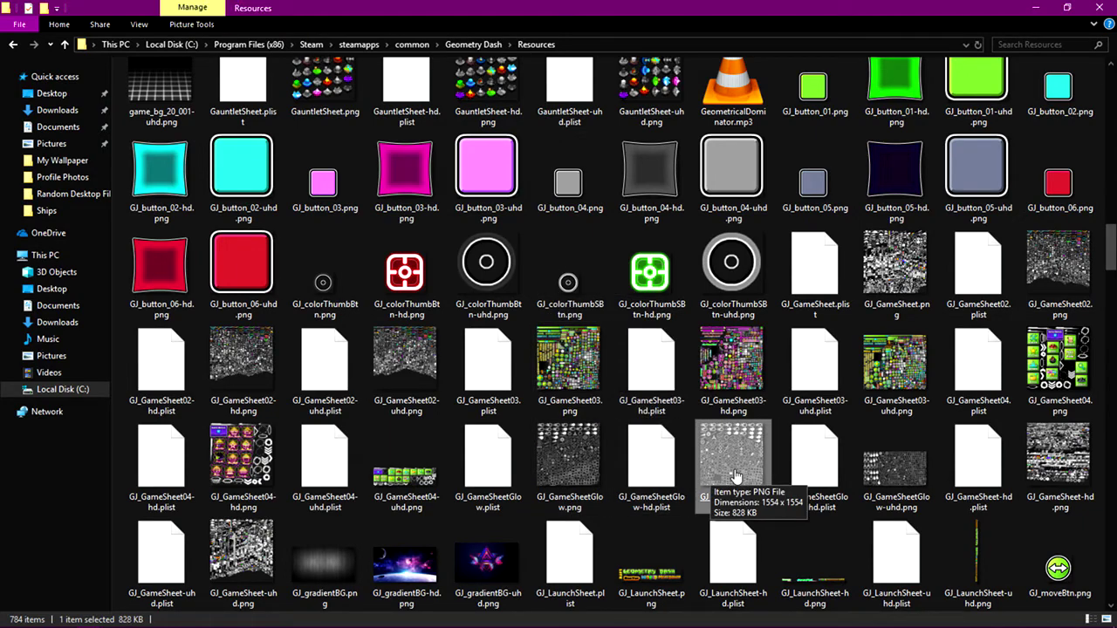
right_click(735, 475)
click(523, 389)
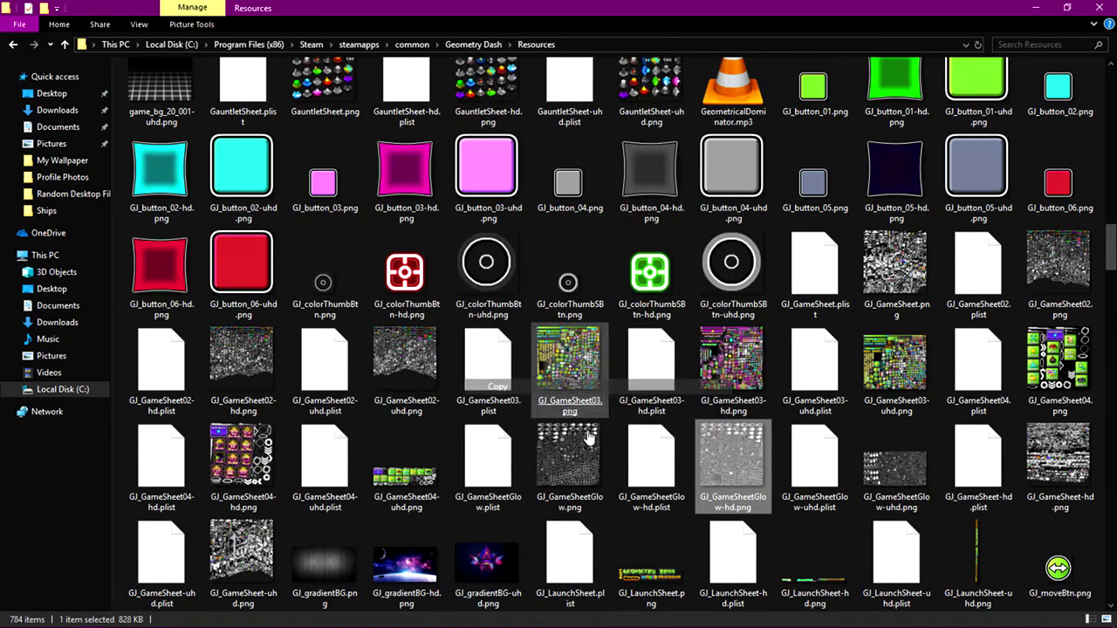
- Browse Geometry Dash's local files through its properties in the Steam library, and close them and minimize Steam
click(1034, 8)
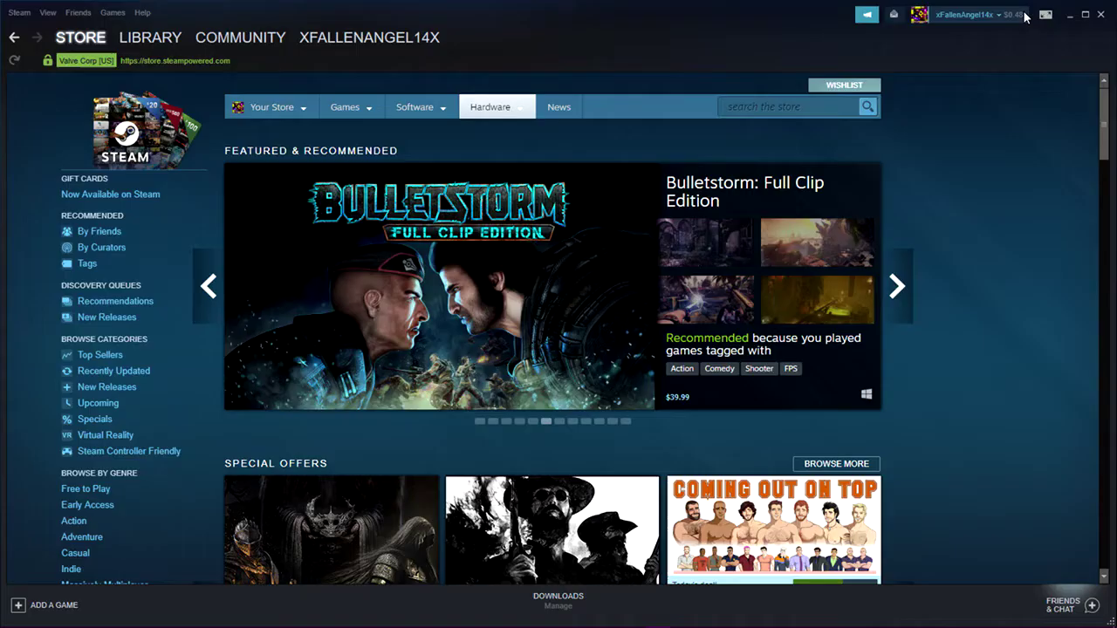
click(146, 40)
right_click(43, 133)
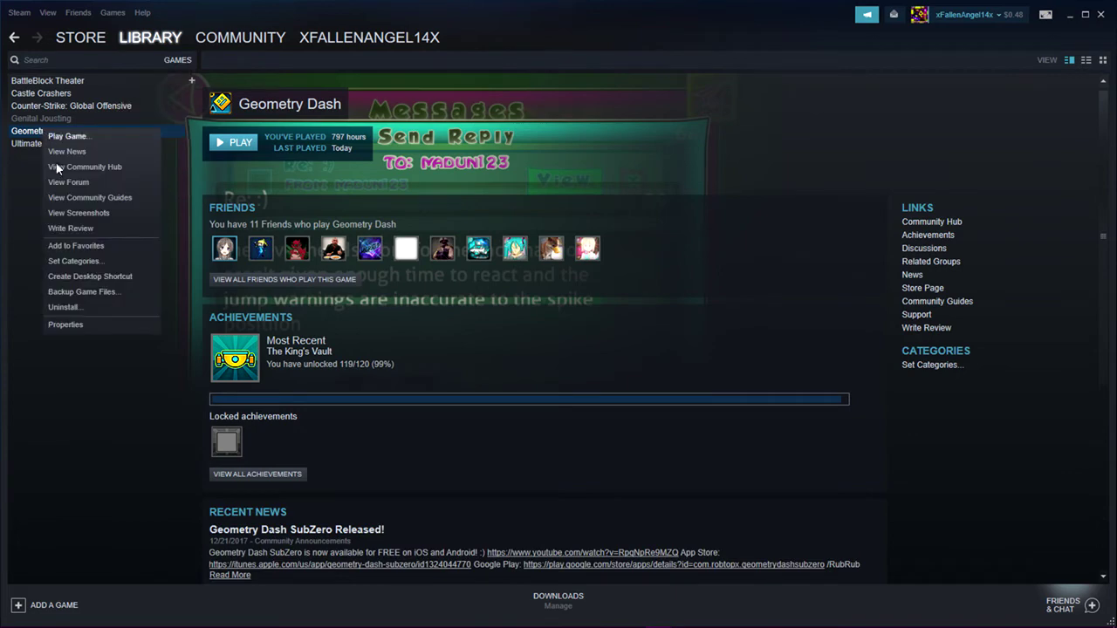
click(65, 324)
click(511, 124)
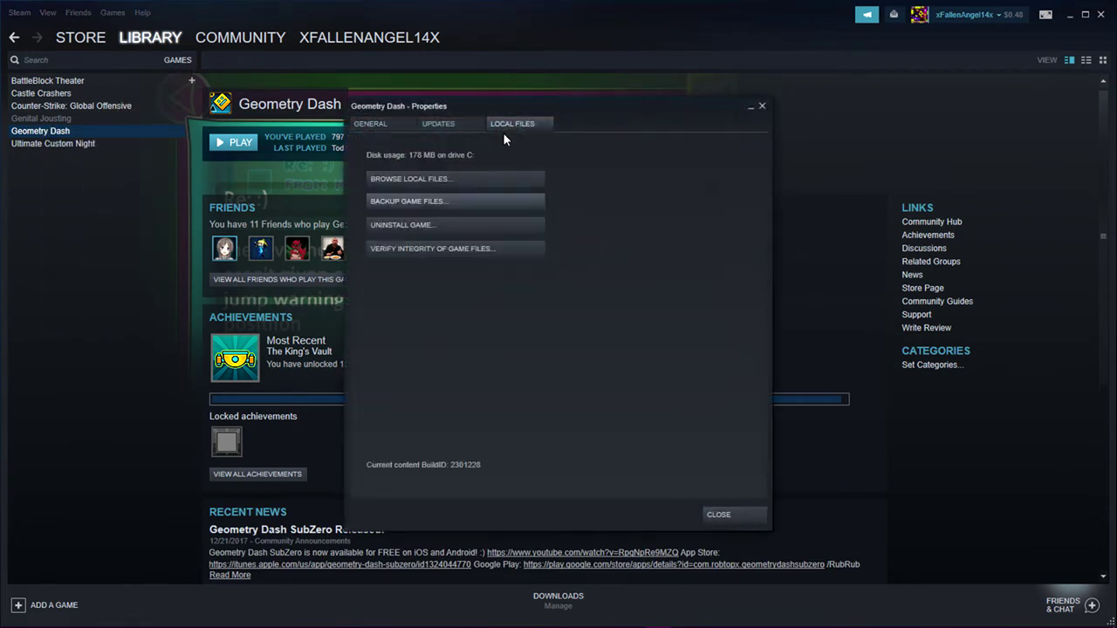
click(409, 179)
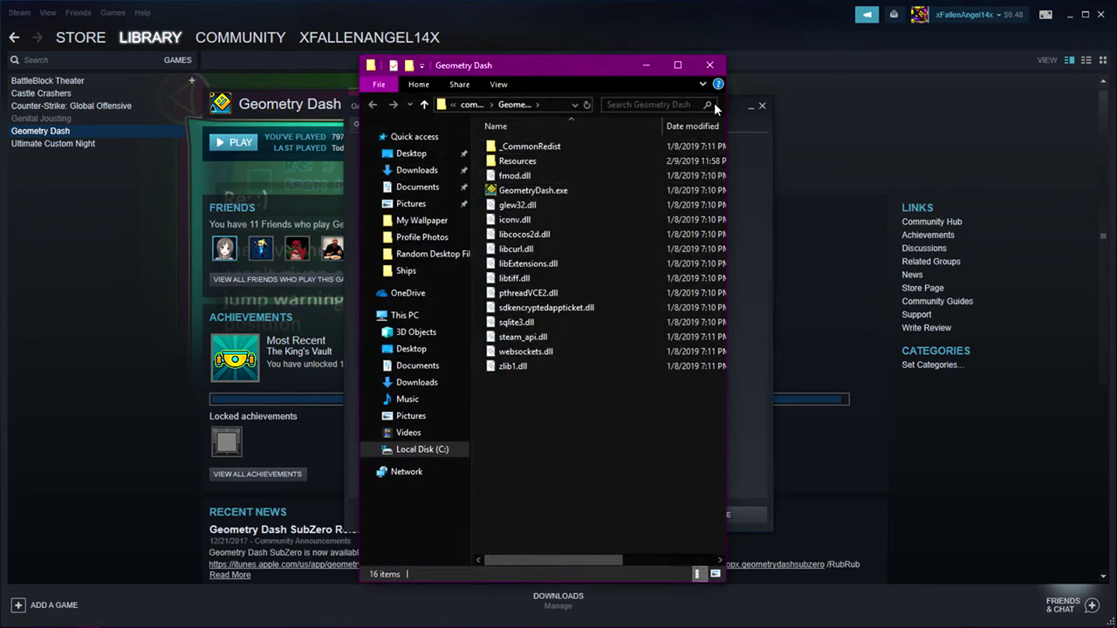
click(711, 66)
click(761, 106)
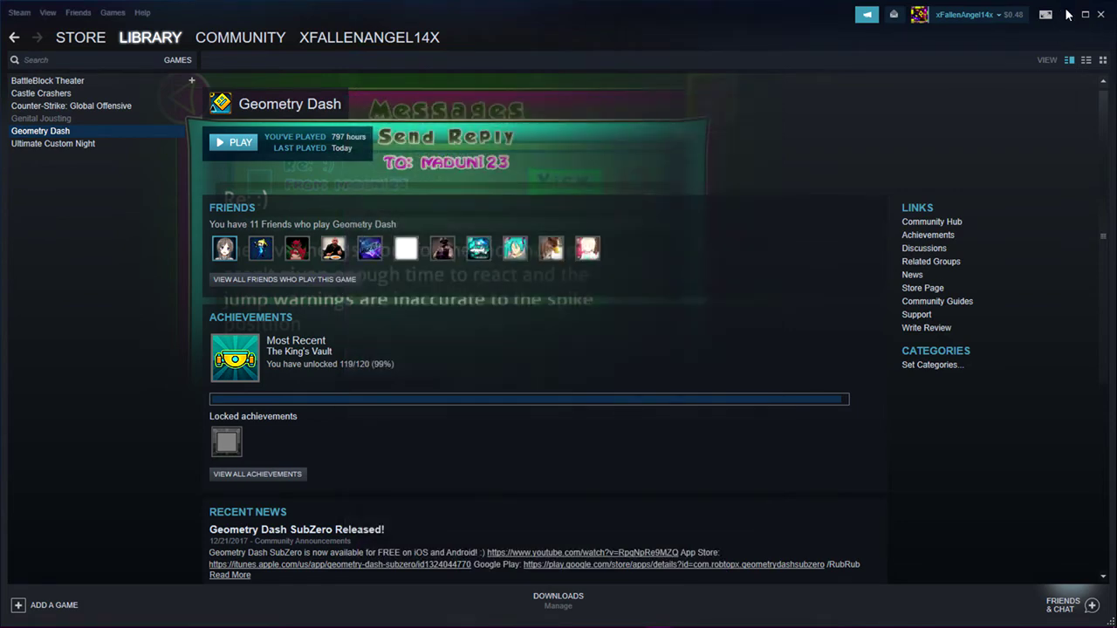
click(1070, 14)
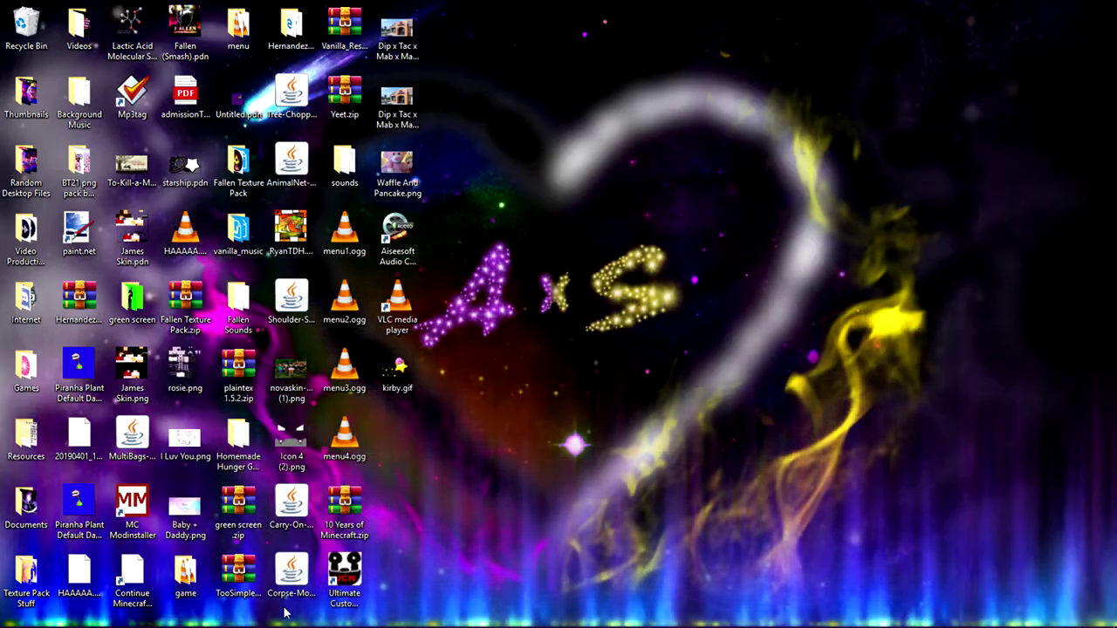
- Switch to paint.net, create a new 1554 × 1554 pixel image and paste the copied glow sheet into it
mouse_move(136, 621)
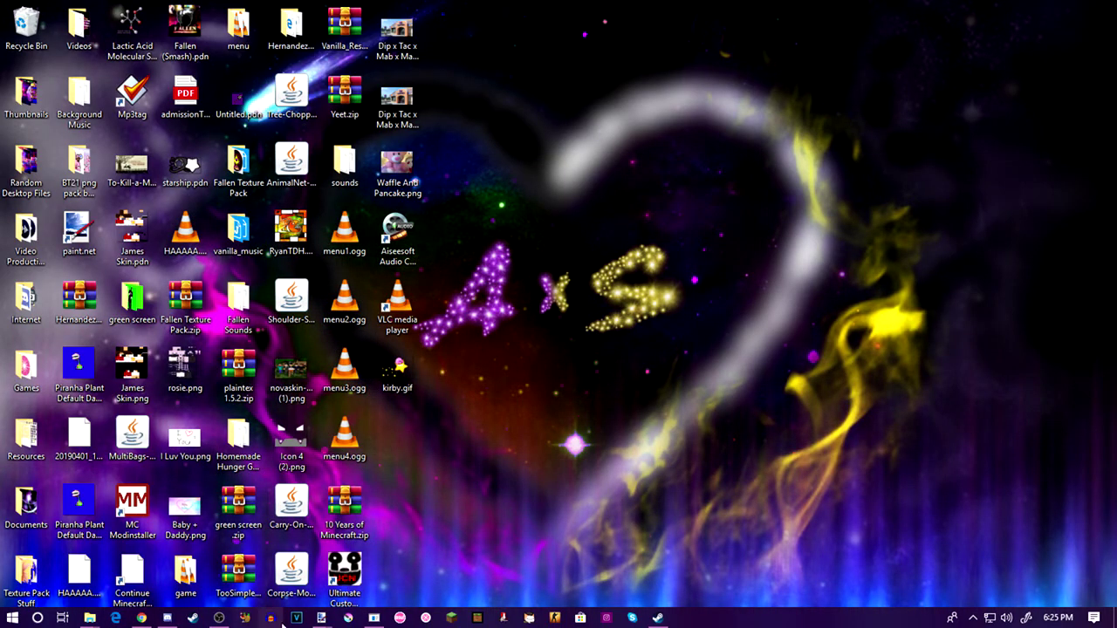
mouse_move(319, 619)
click(793, 589)
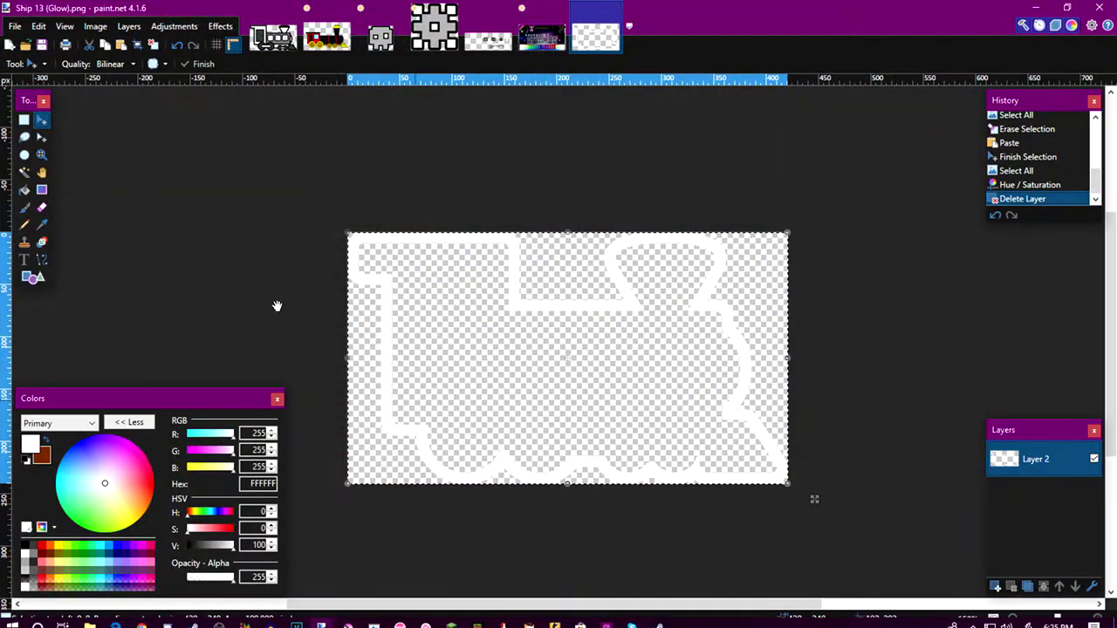
click(8, 46)
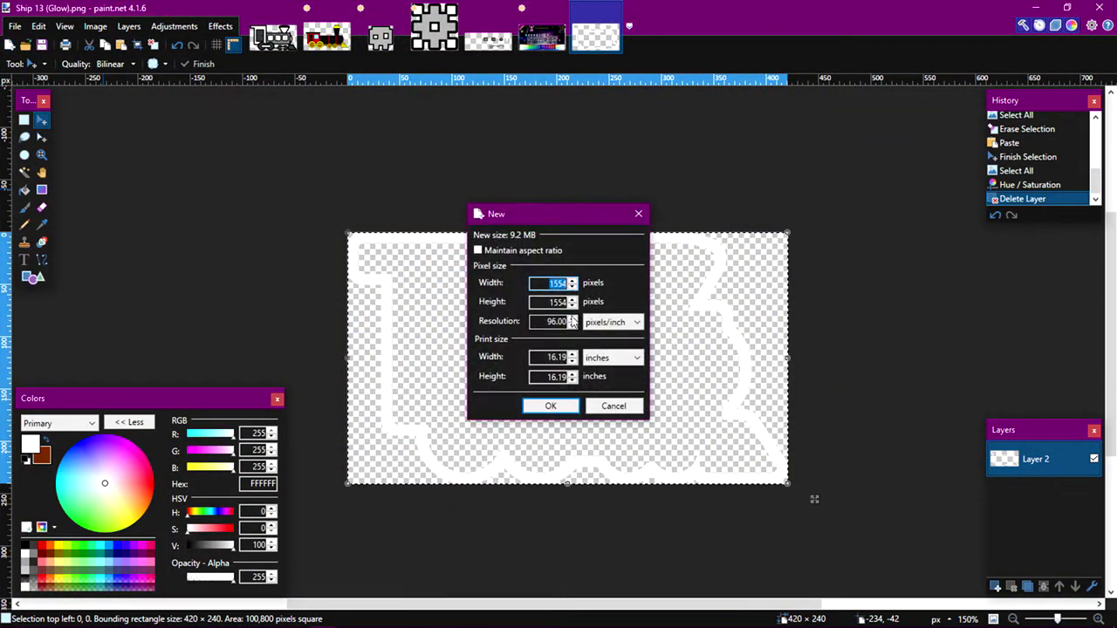
click(551, 407)
key(ctrl+v)
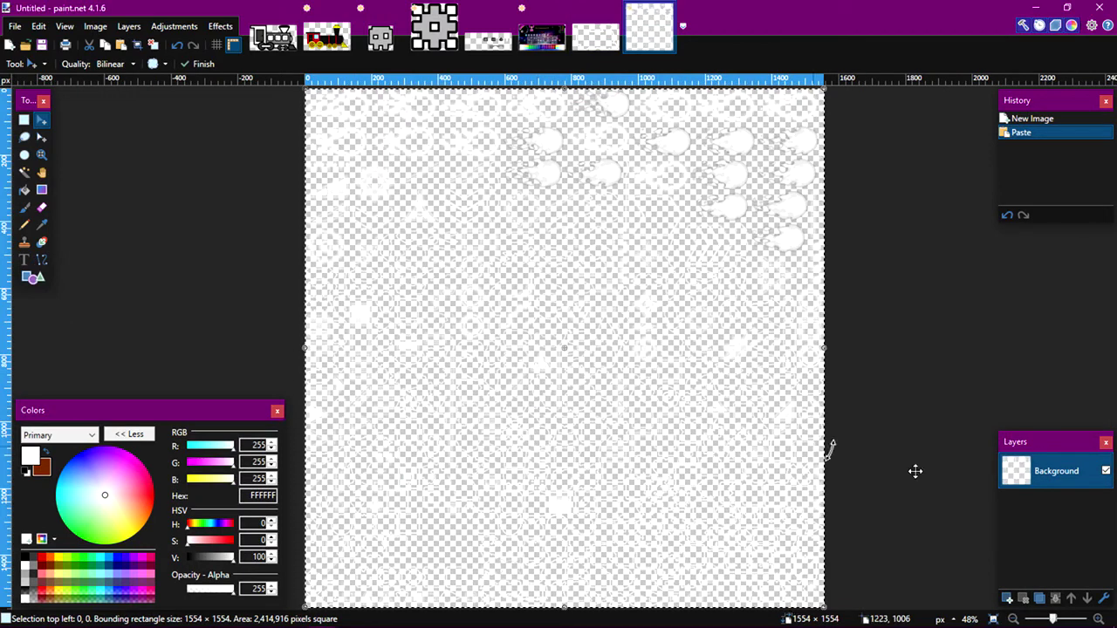
- Add a new layer below the glow sheet and fill it entirely with black
click(1007, 599)
key(ctrl+Page_Down)
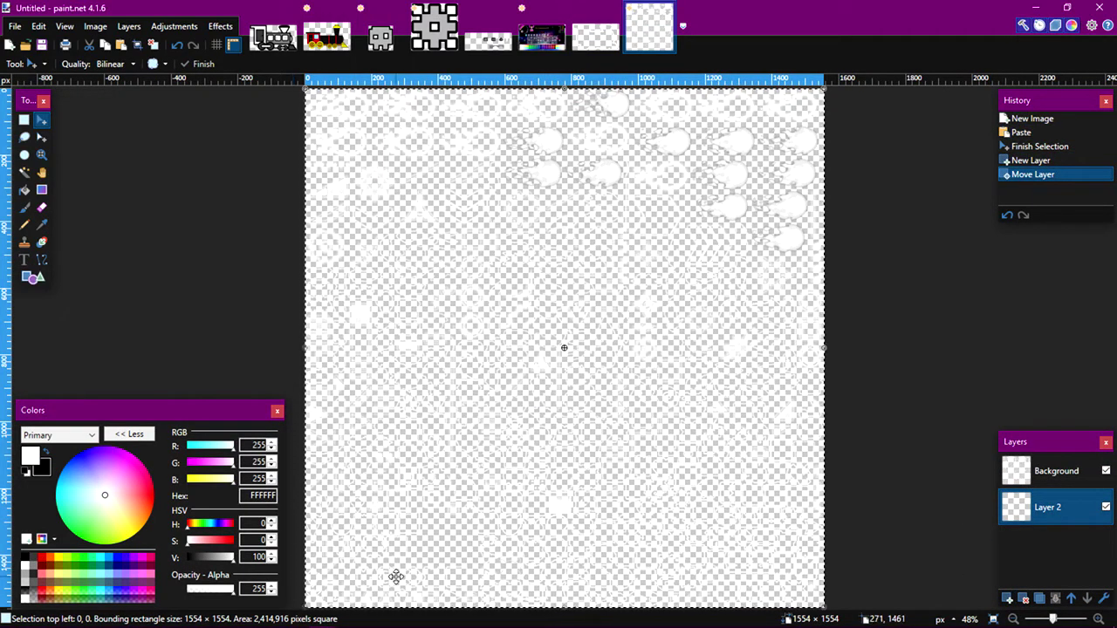
key(ctrl+a)
key(BackSpace)
key(z)
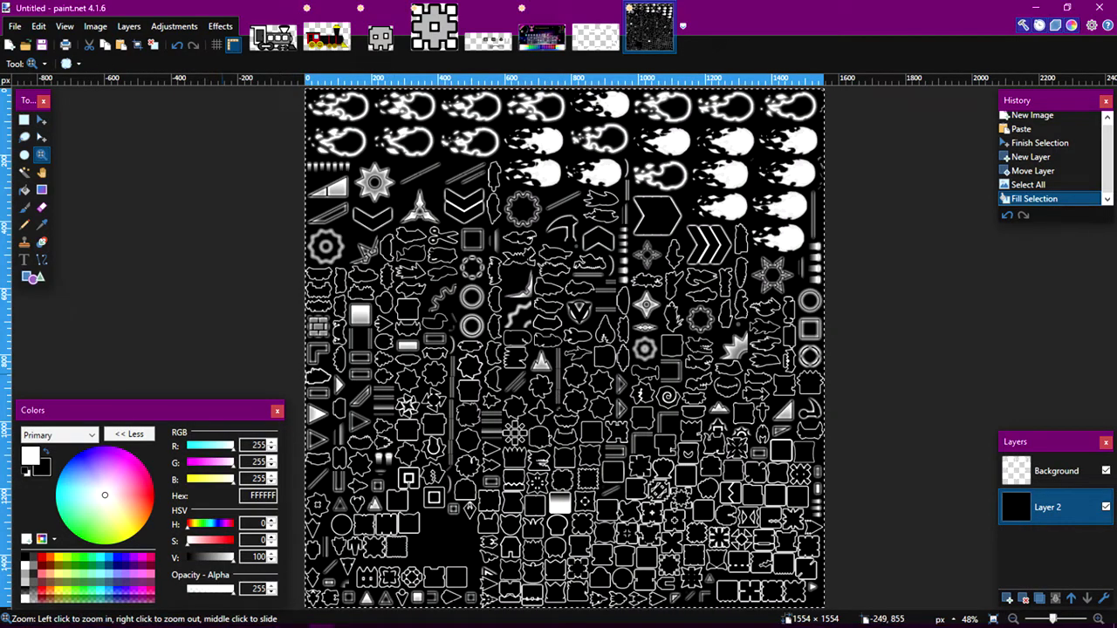
- Look up Ship13.png in the Ships folder of Icon Kit 2.0, and minimize the folder window
click(90, 618)
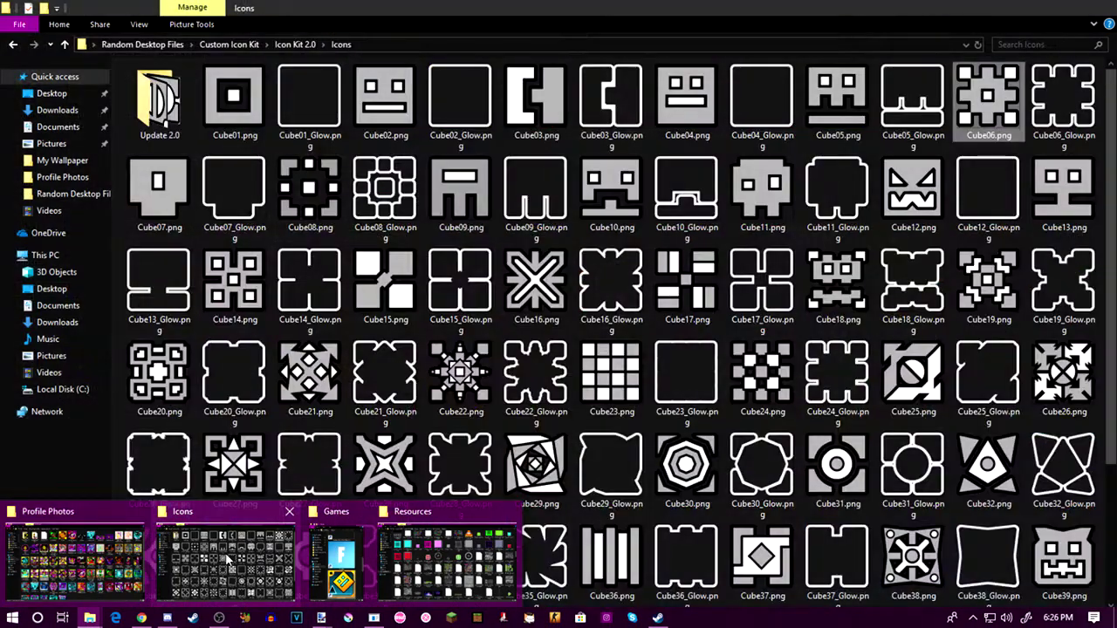
click(225, 563)
click(295, 44)
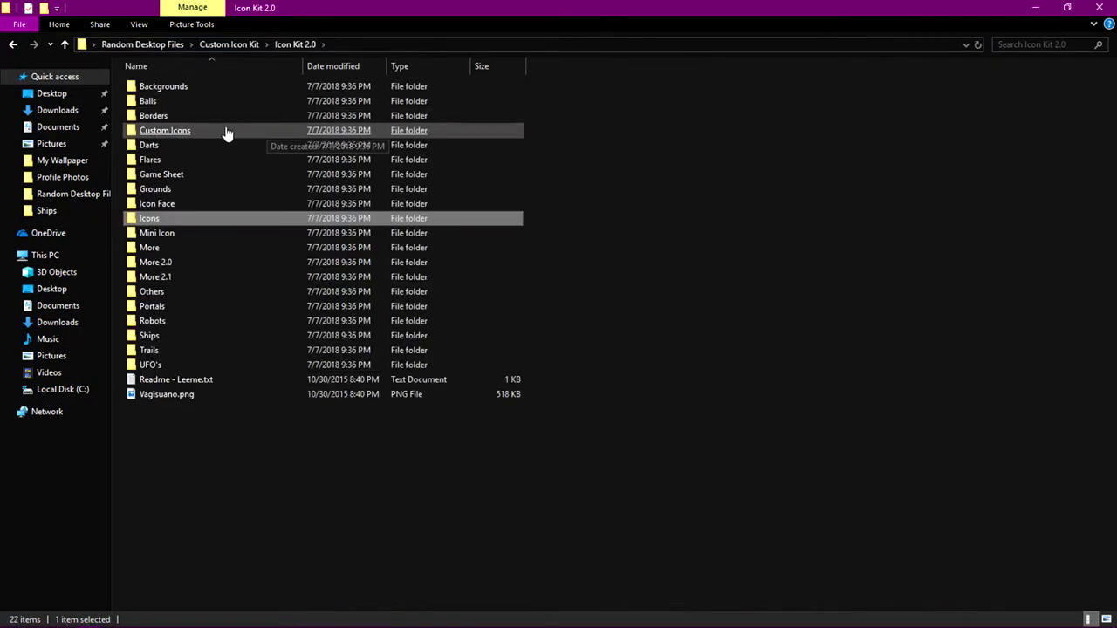
double_click(166, 337)
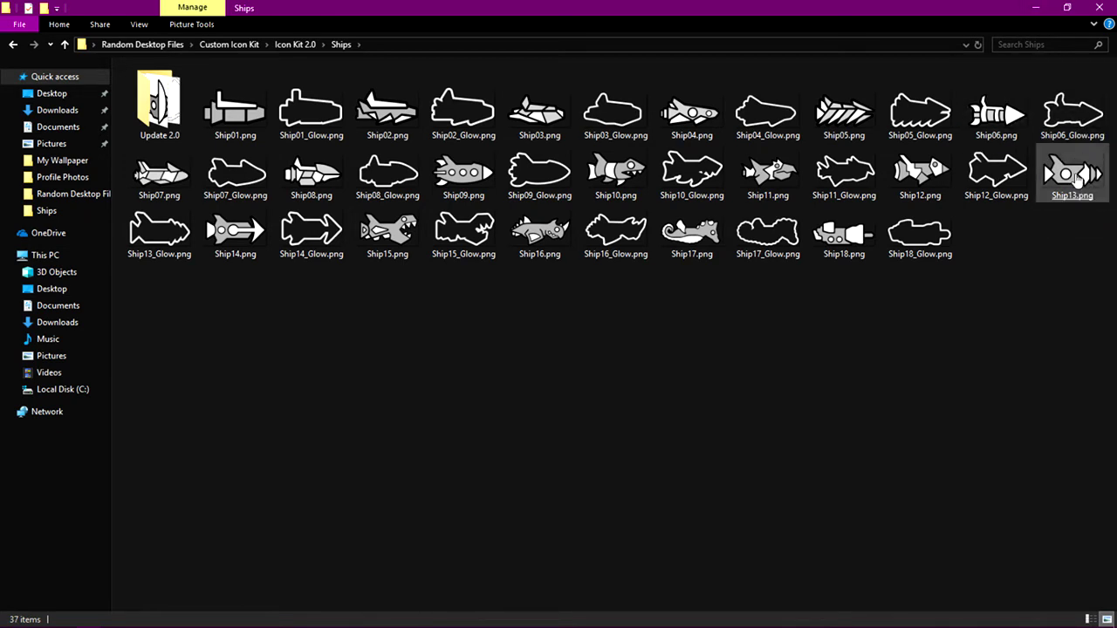
click(1036, 7)
- Locate the Ship 13 glow outline in the glow sheet and examine its shape and size up close
scroll(623, 400, up, 3)
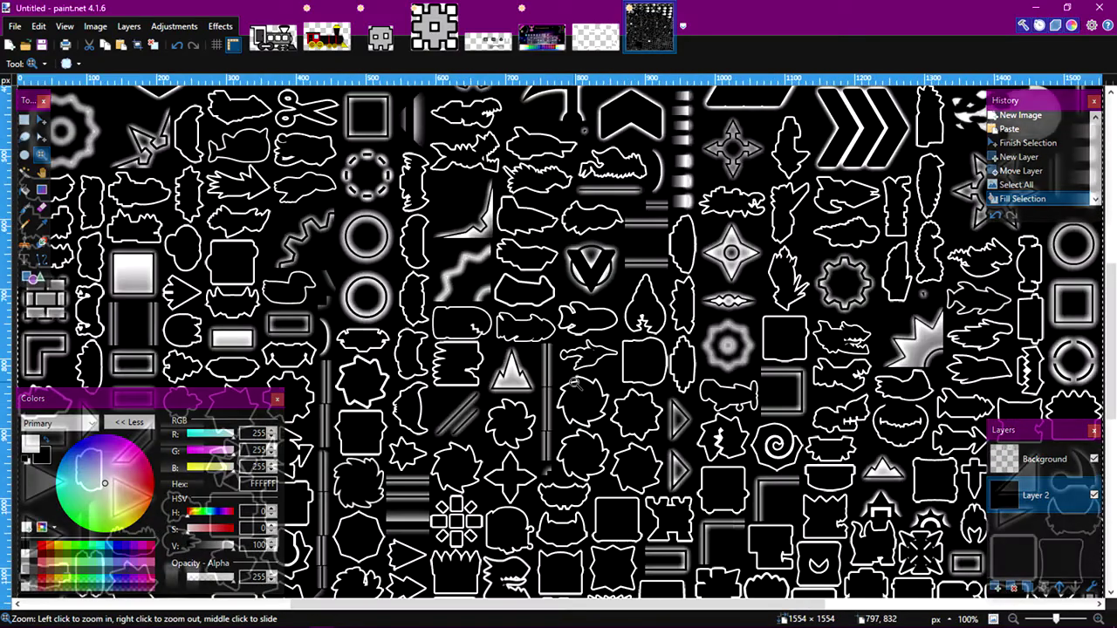
drag(575, 381, 641, 395)
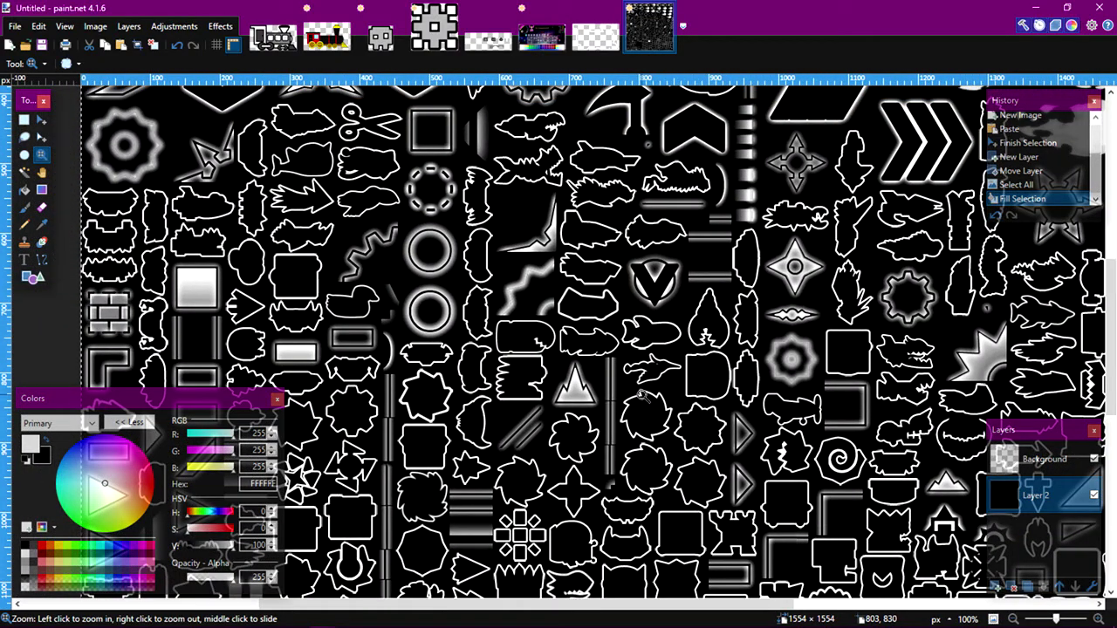
right_click(547, 358)
drag(567, 400, 503, 277)
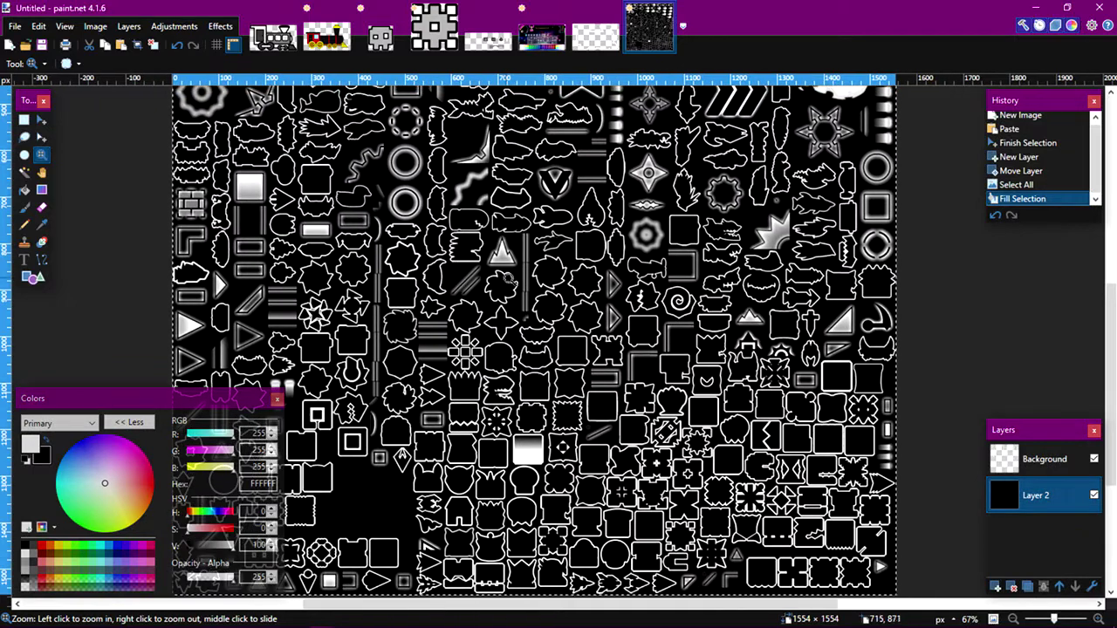
right_click(768, 312)
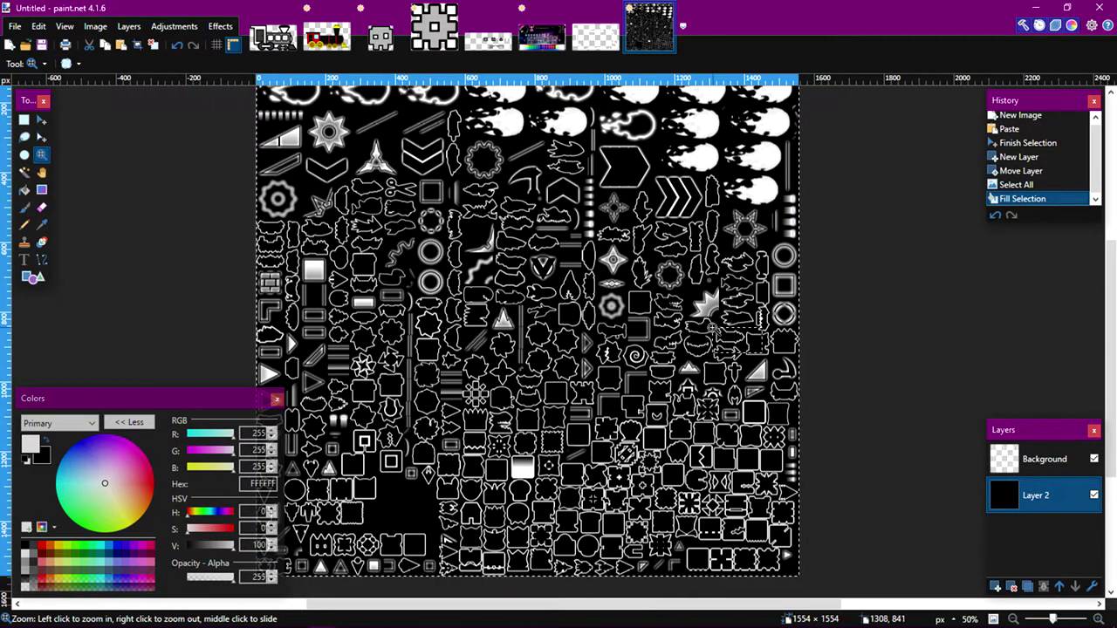
drag(712, 328, 710, 327)
drag(572, 305, 718, 411)
scroll(579, 330, down, 1)
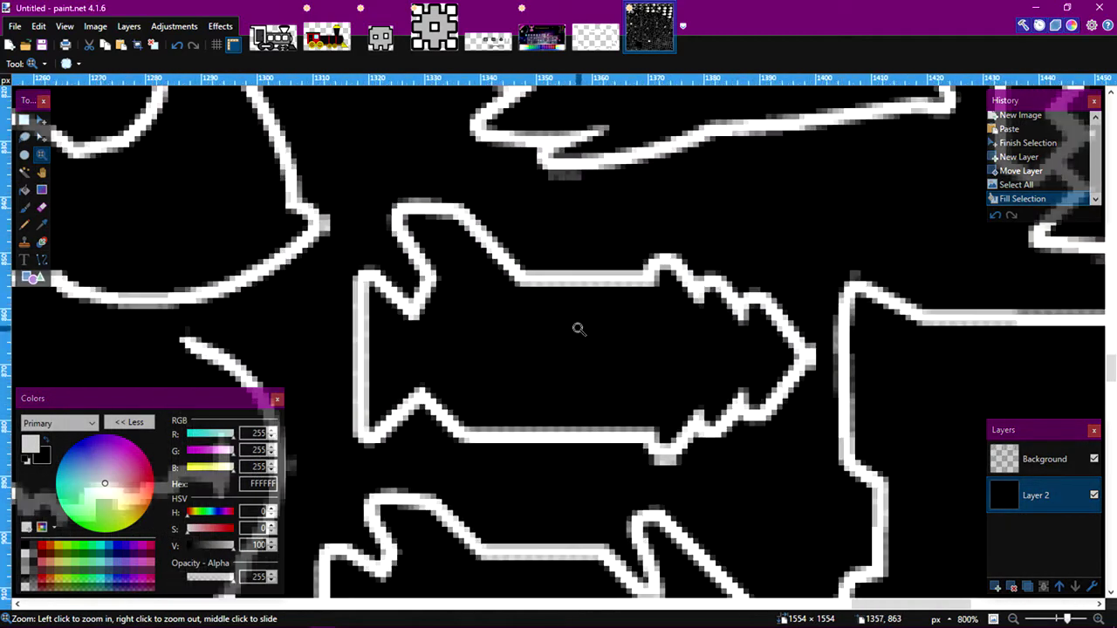
scroll(579, 328, up, 2)
scroll(543, 325, down, 1)
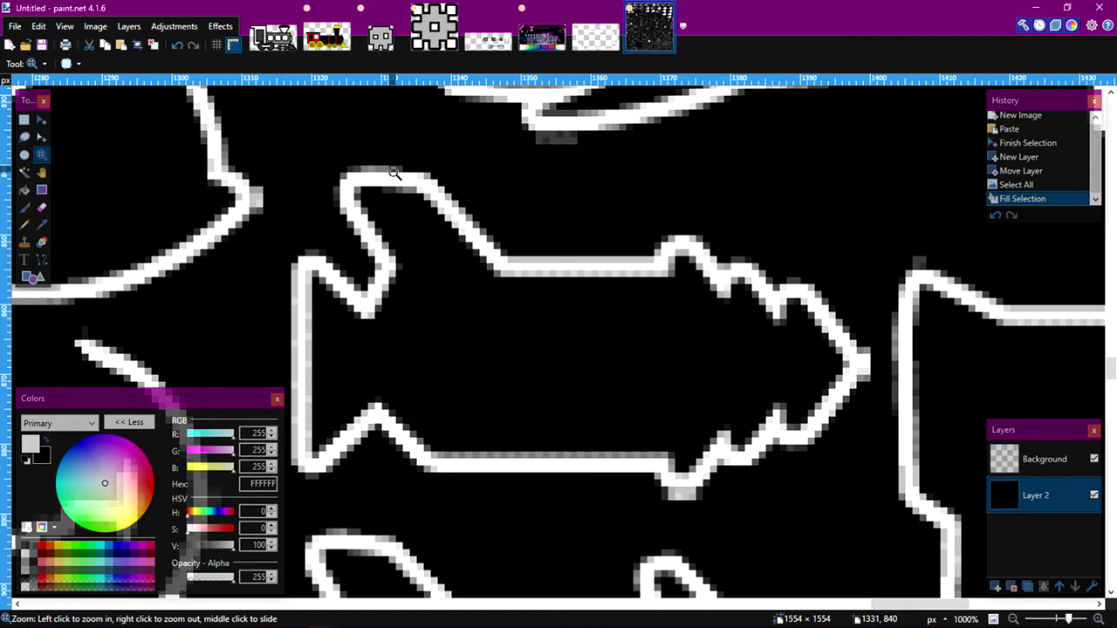
- Try resizing the train outline image Ship 13 (Glow).png to 85 pixels wide with the aspect ratio maintained
click(599, 39)
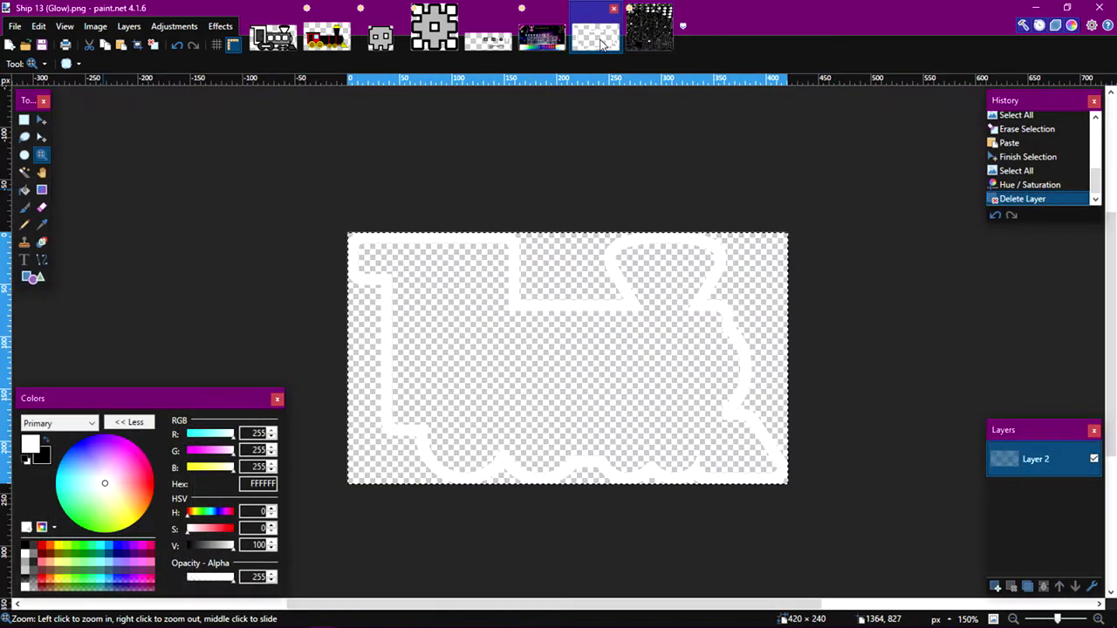
key(ctrl+a)
click(102, 33)
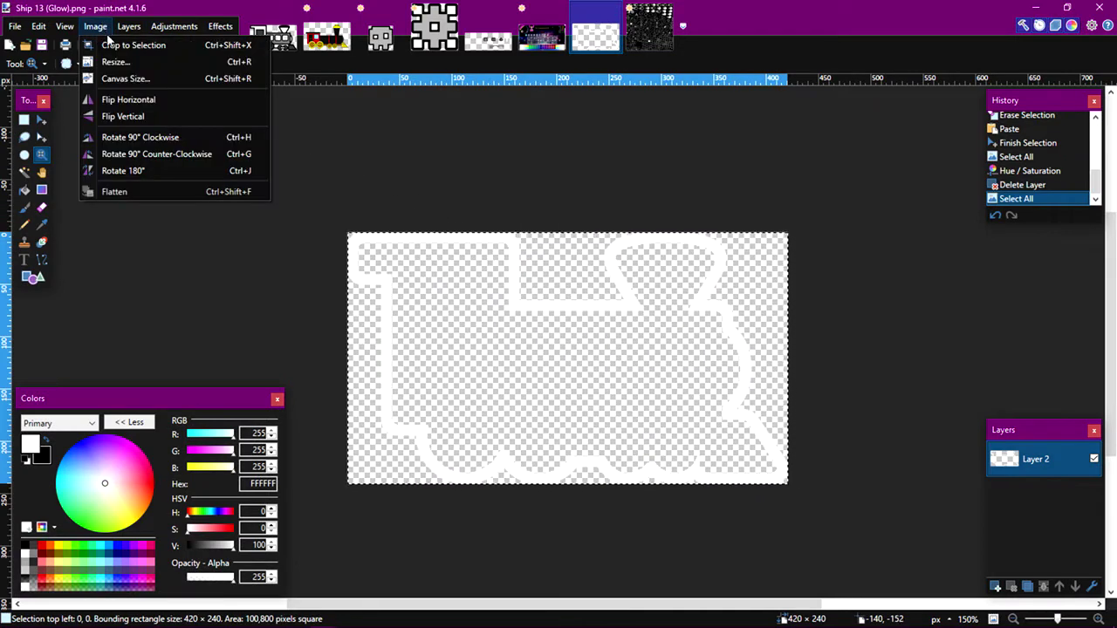
click(158, 67)
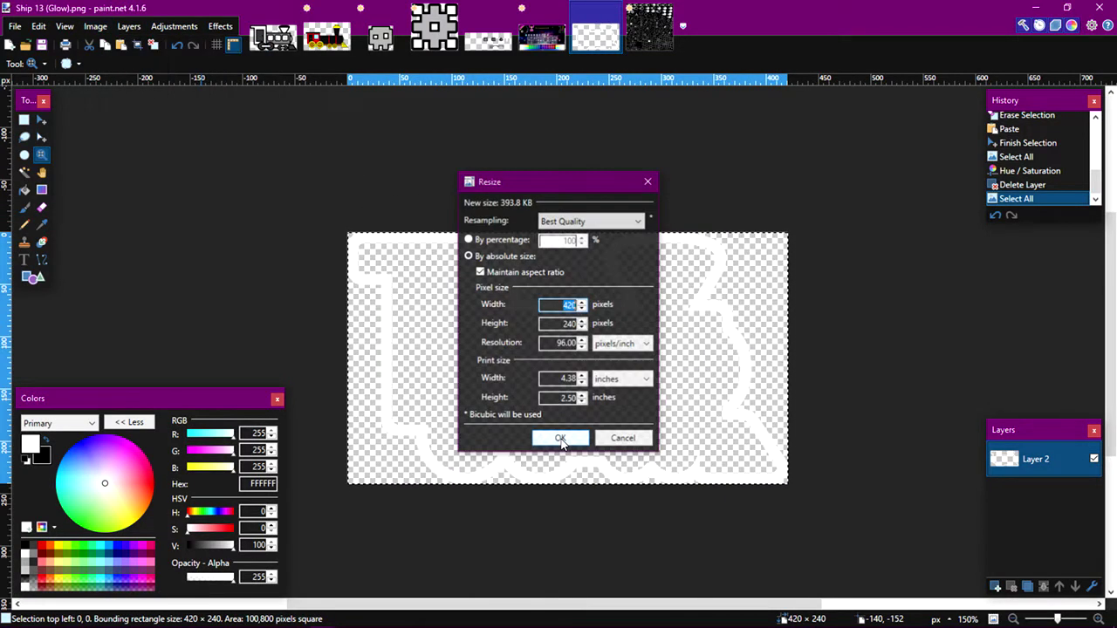
text(85)
click(560, 439)
- Add a new layer above the glow sheet's Background layer and paste the train outline there, aligned over the old ship outline
click(638, 37)
click(1051, 470)
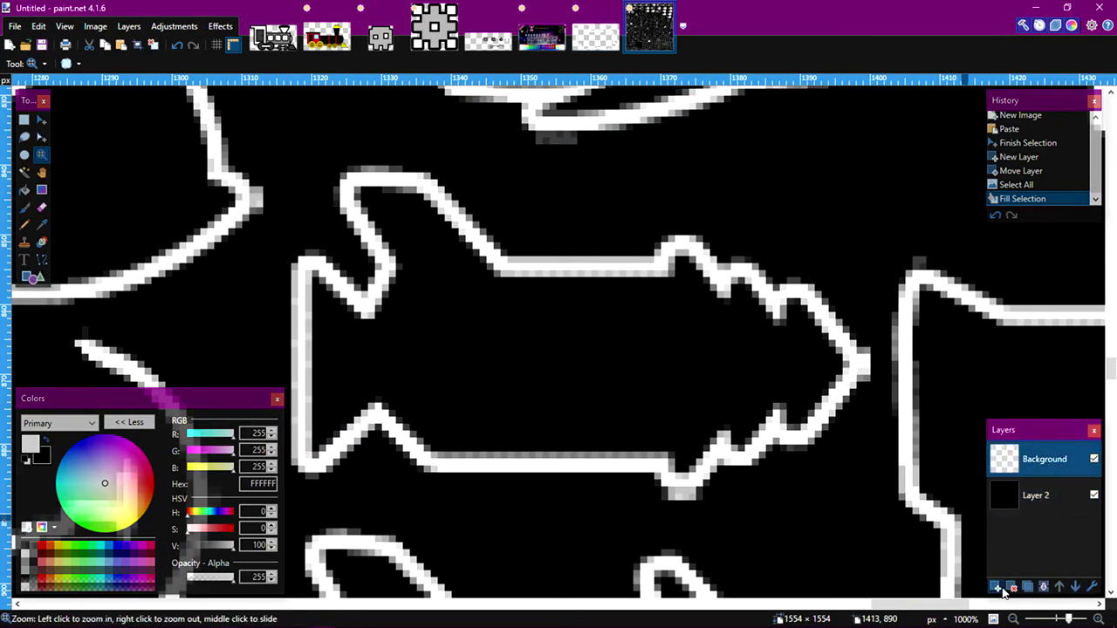
click(997, 588)
key(ctrl+v)
drag(419, 289, 625, 320)
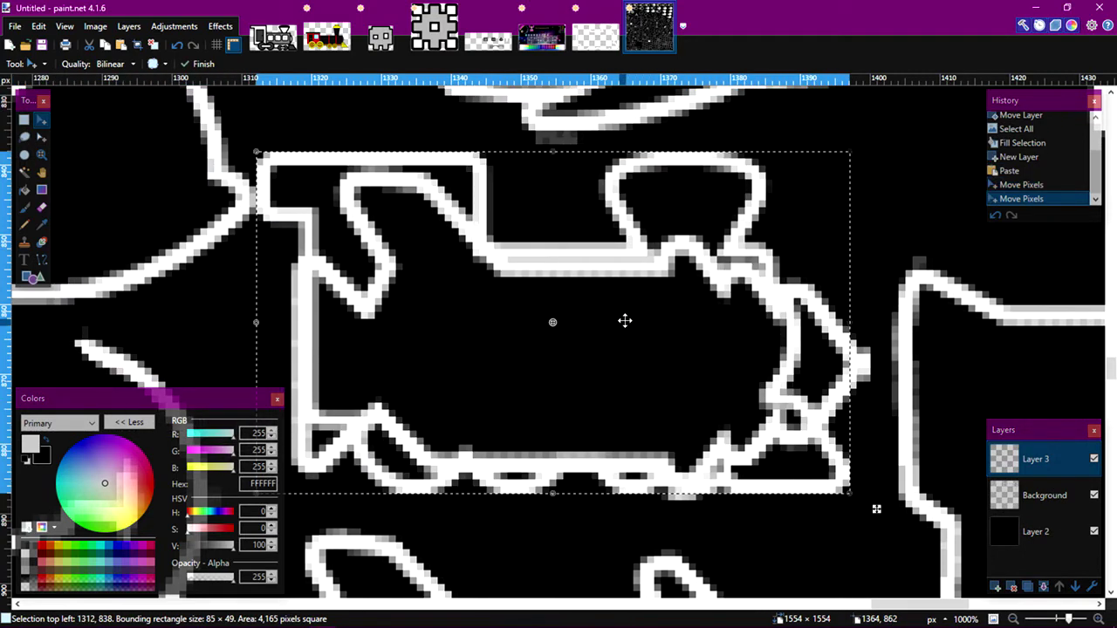
drag(625, 321, 646, 320)
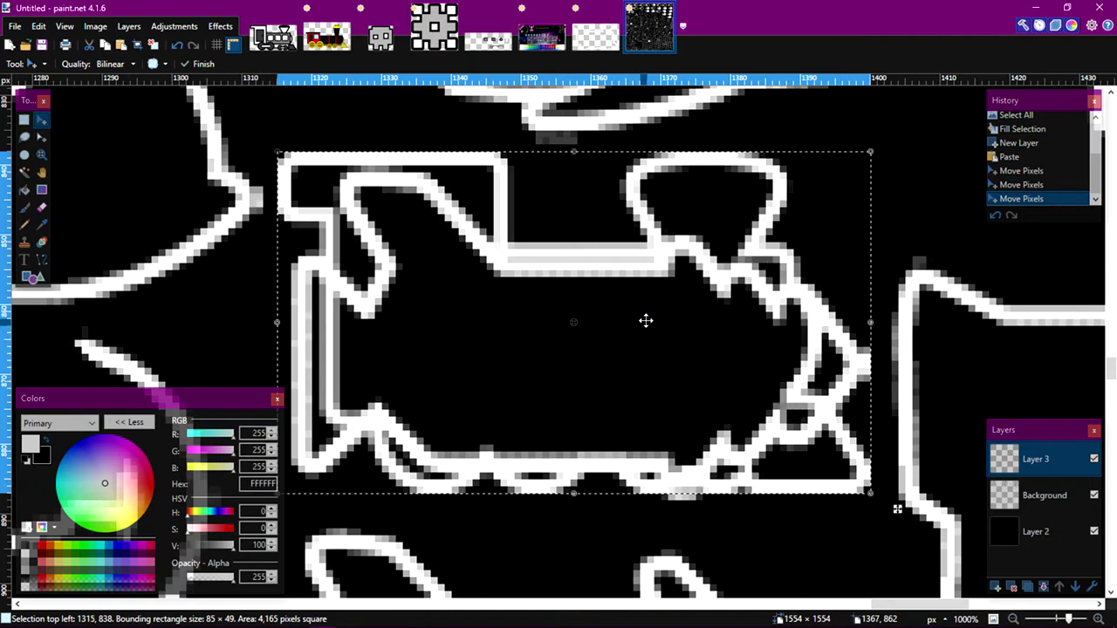
drag(646, 320, 646, 321)
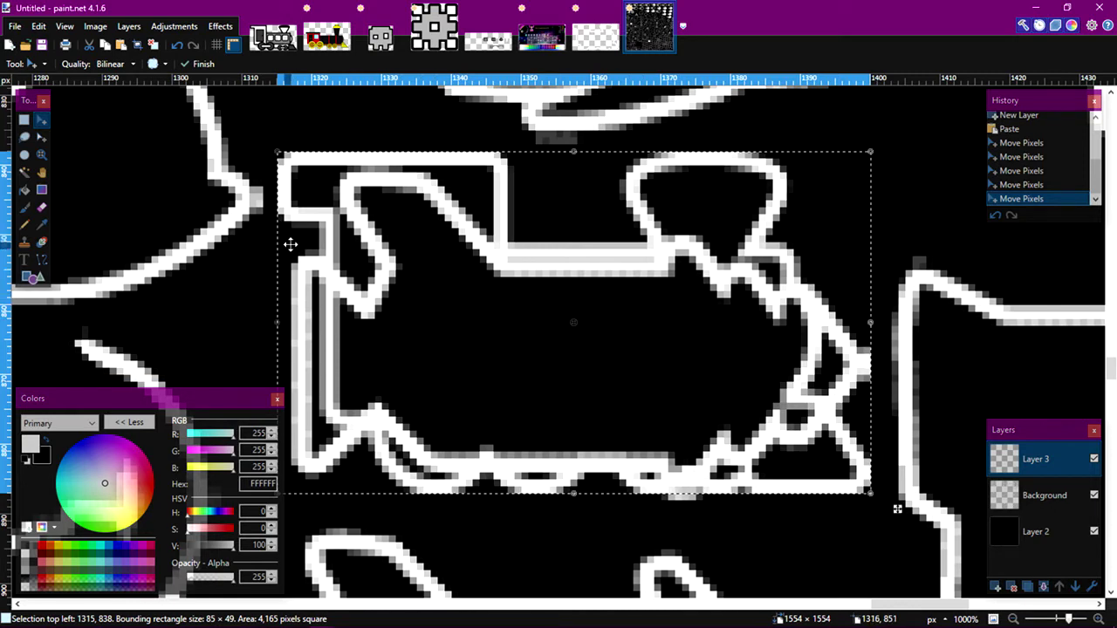
- Undo the resize of Ship 13 (Glow).png and resize it to 80 × 46 pixels instead, selecting the whole image
click(611, 39)
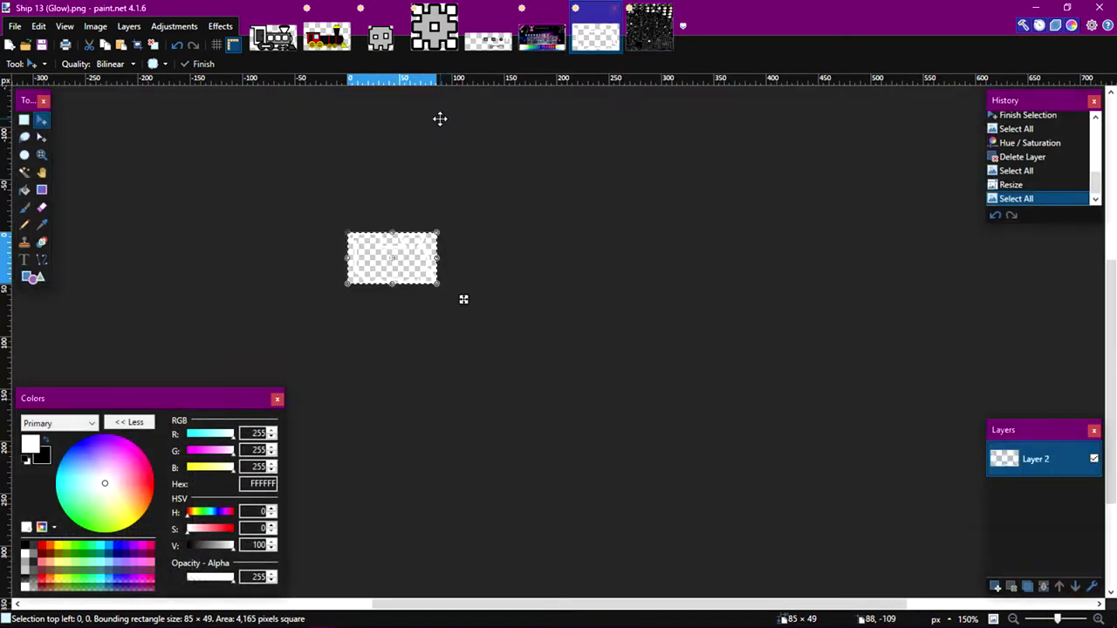
key(ctrl+z)
key(ctrl+z)
click(95, 27)
click(115, 62)
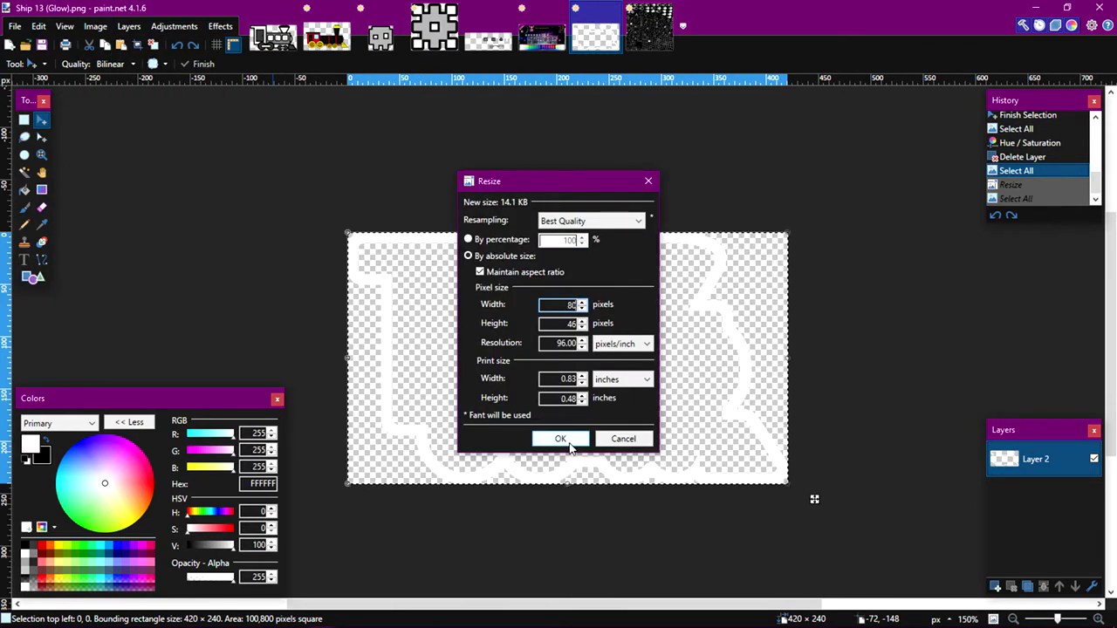
click(560, 439)
key(ctrl+a)
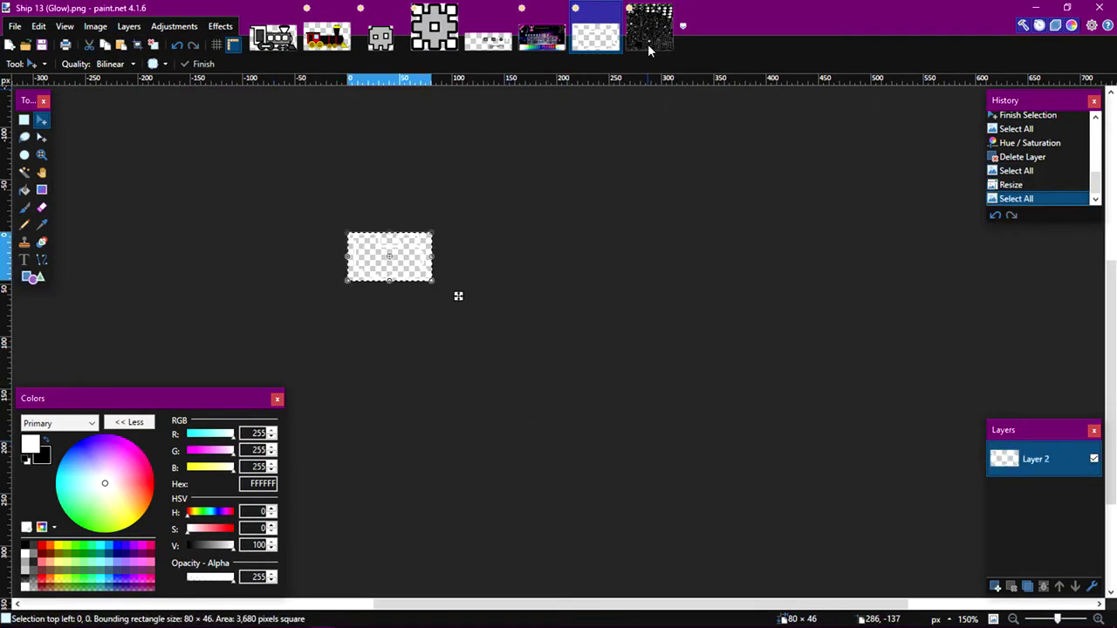
- Return to the glow sheet image and undo the moves and paste of the 85-pixel train outline
click(648, 48)
key(ctrl+z)
key(ctrl+z)
key(ctrl+z)
key(ctrl+z)
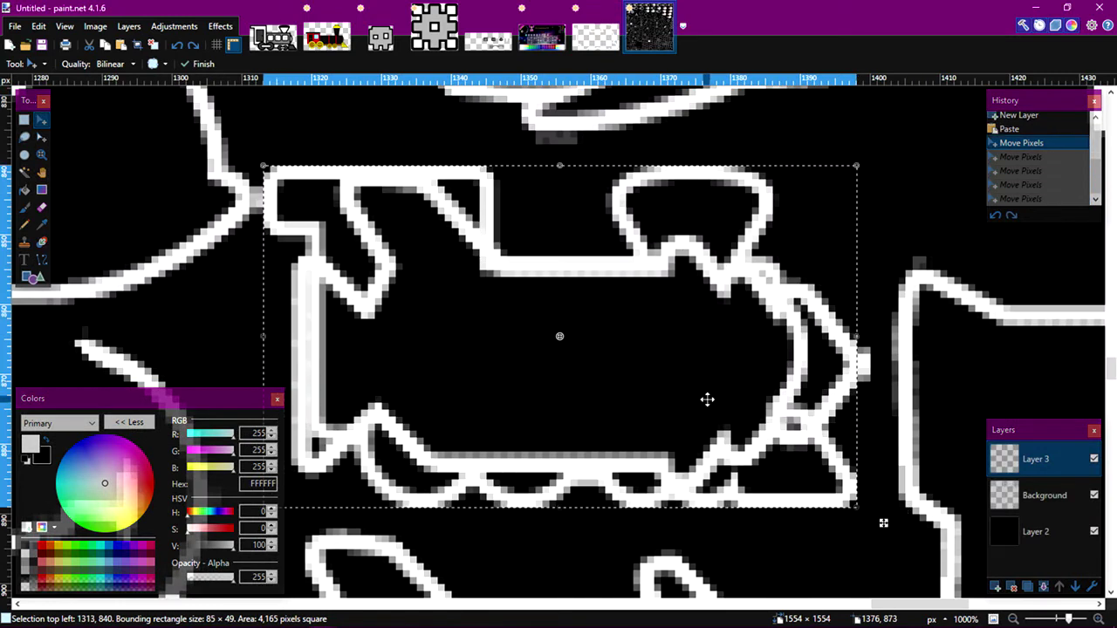
key(ctrl+z)
key(ctrl+z)
- Paste the 80-pixel train outline over the old ship outline and stretch it to 81 × 46 pixels
key(ctrl+v)
drag(498, 349, 737, 373)
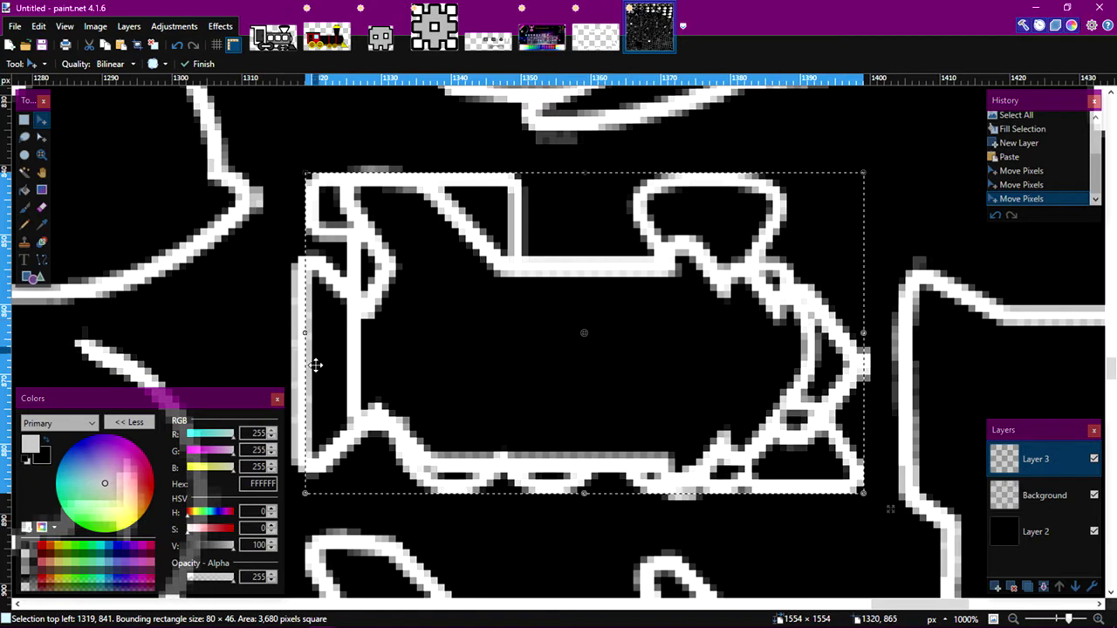
drag(306, 333, 298, 334)
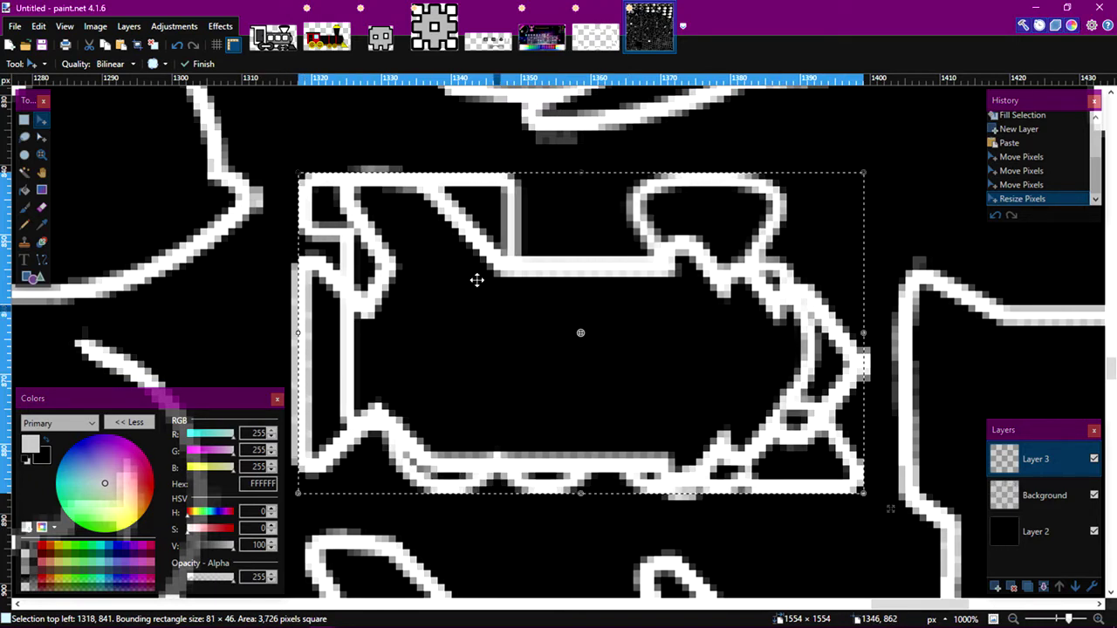
- Erase the old ship outline from the Background layer using a rectangular selection of about 83 × 48 pixels around it
click(1038, 495)
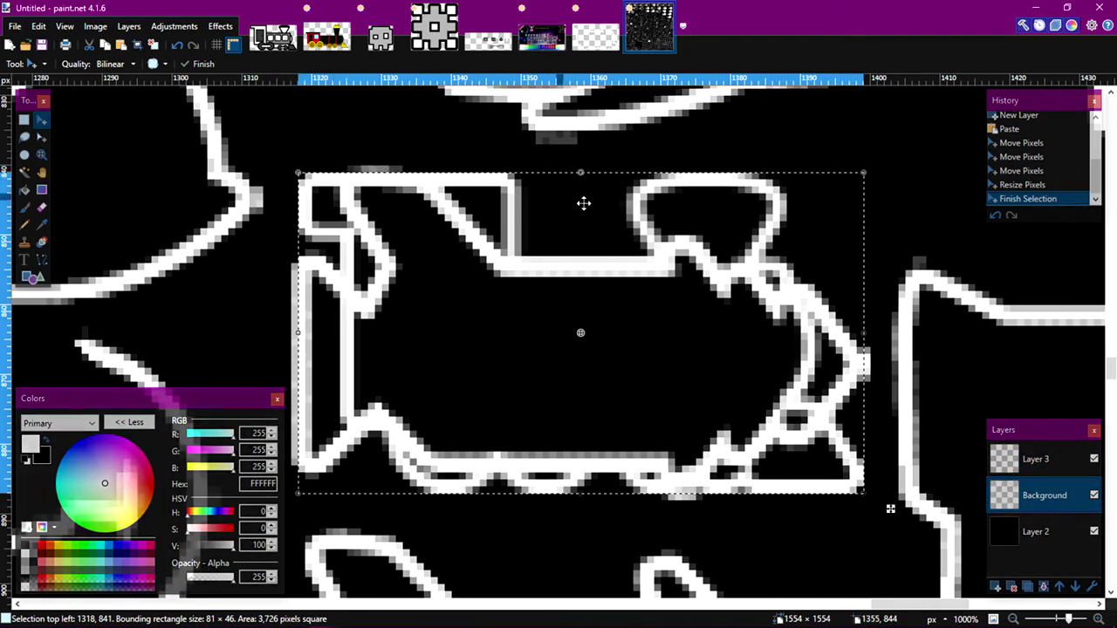
click(31, 120)
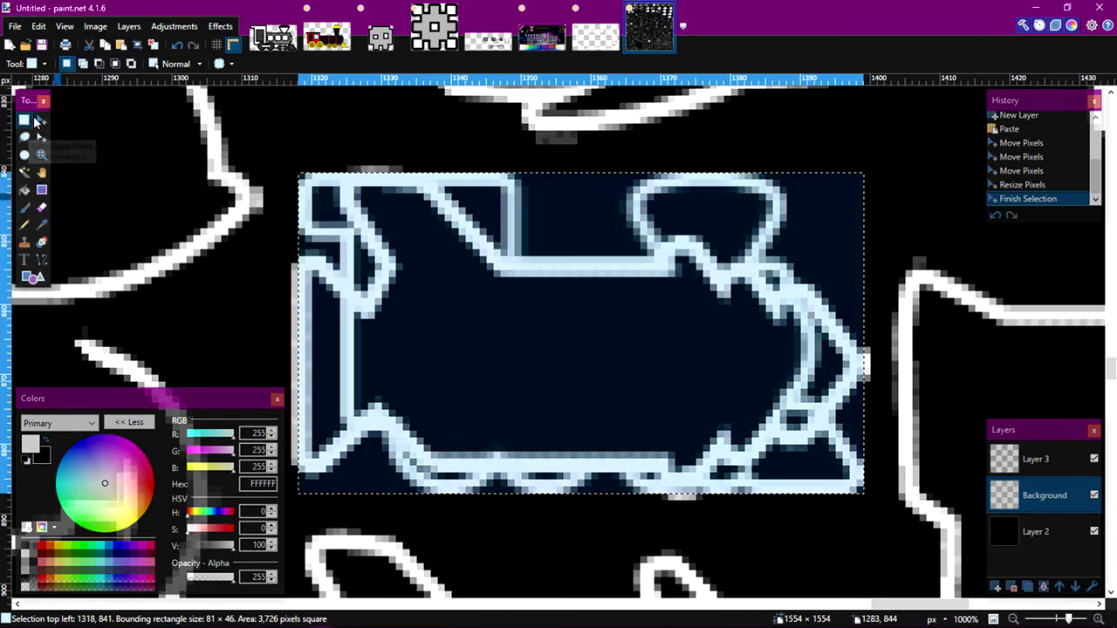
drag(297, 168, 867, 496)
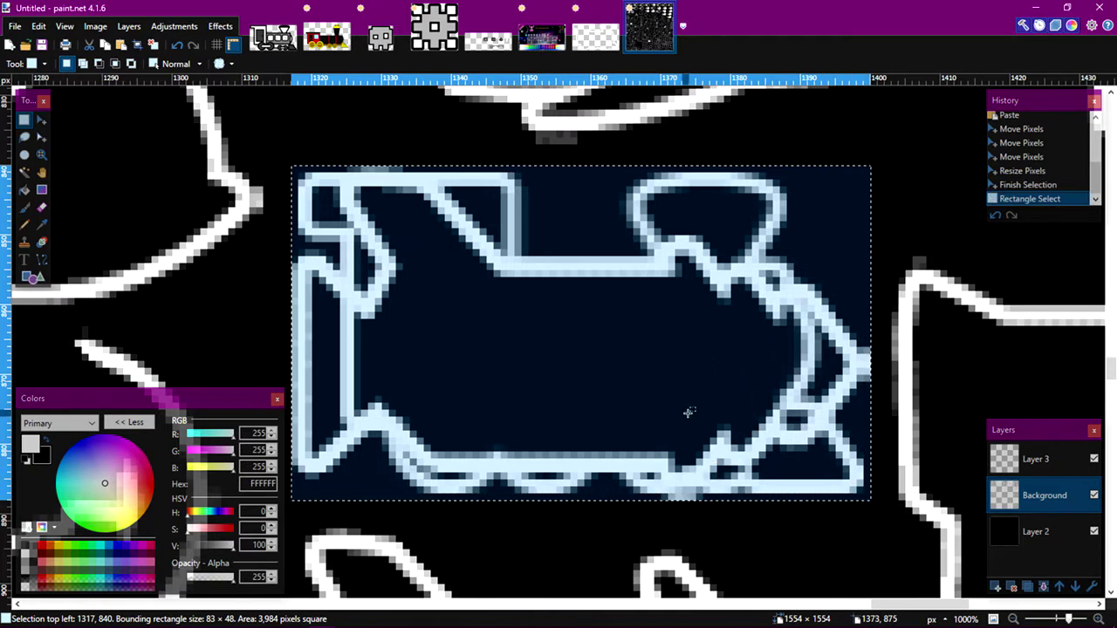
key(Delete)
key(ctrl+a)
key(z)
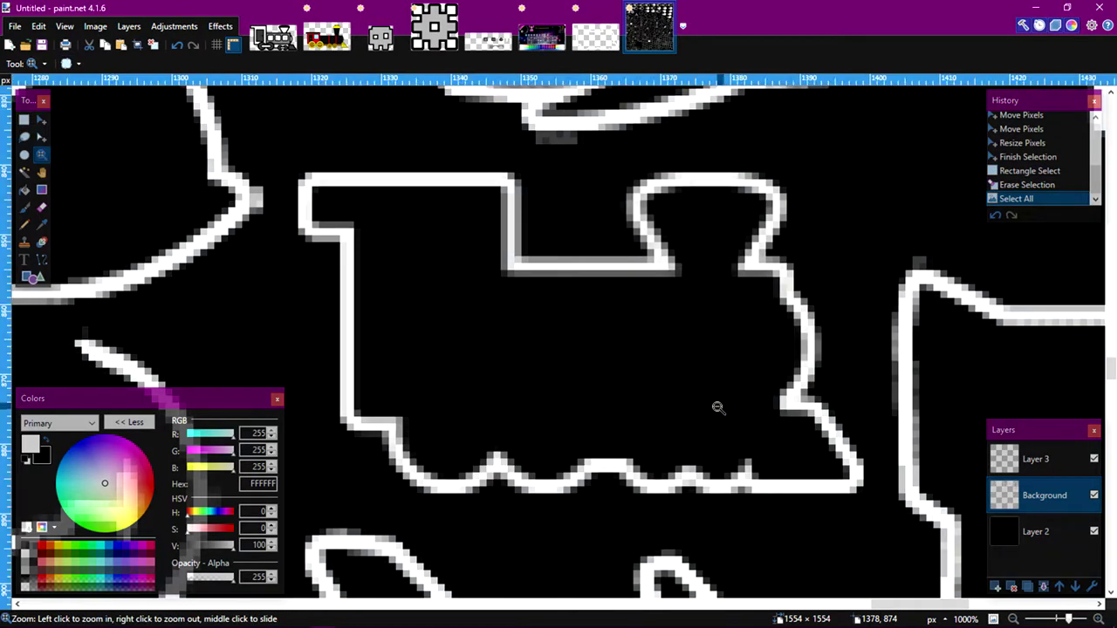
- Compare the sheet with and without the old ship outline by undoing and redoing the erase
scroll(718, 407, down, 3)
key(ctrl+z)
key(ctrl+z)
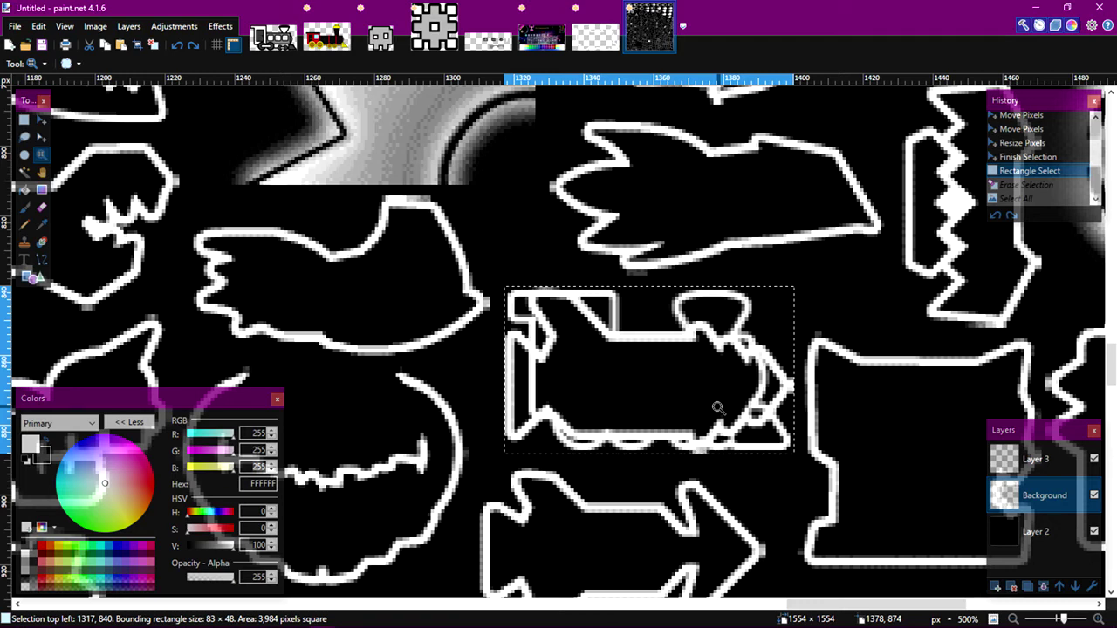
key(ctrl+y)
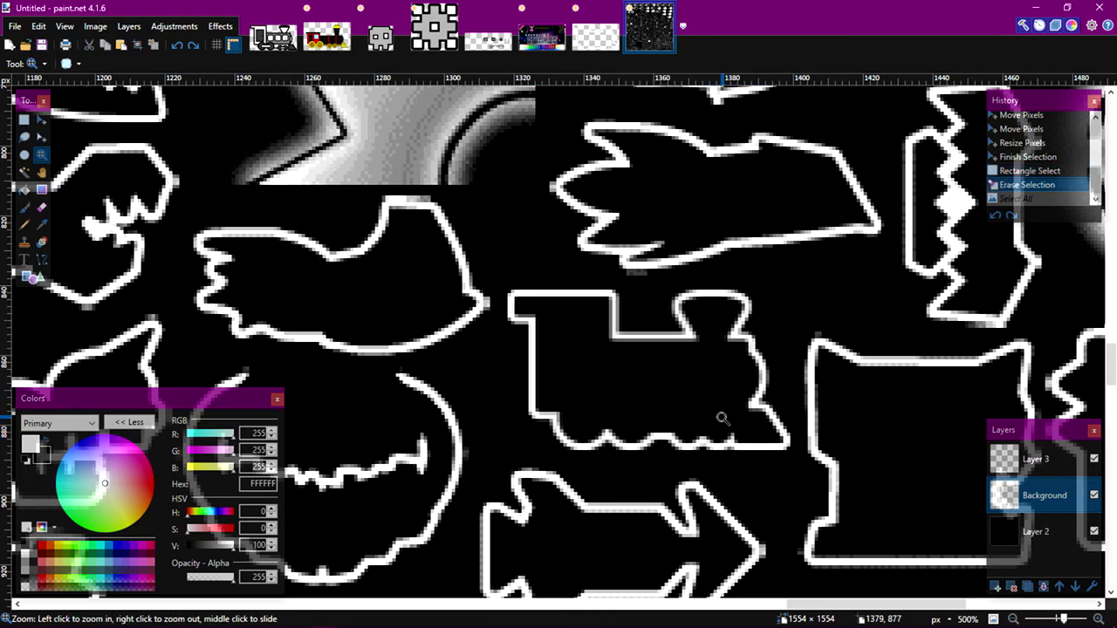
right_click(722, 419)
right_click(723, 419)
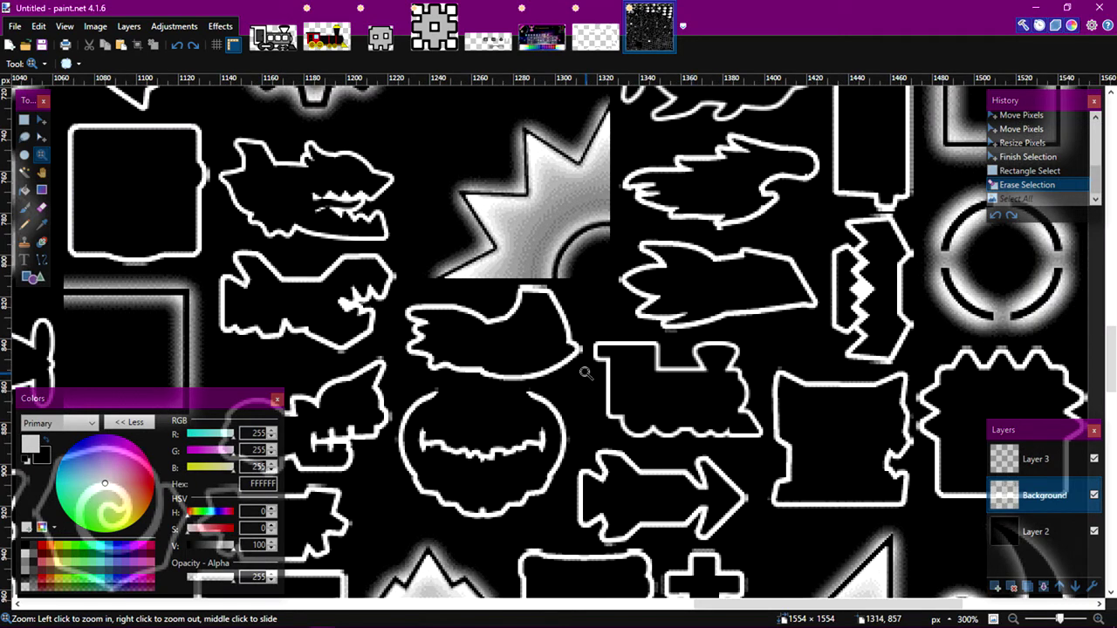
- Delete the black Layer 2 from the glow sheet image
click(1039, 532)
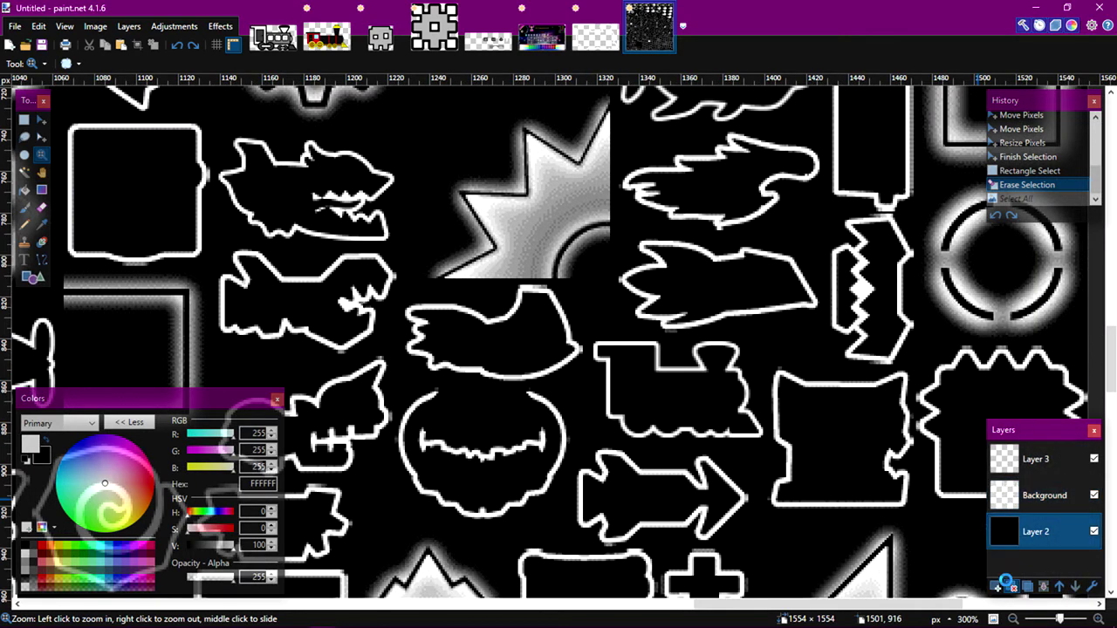
click(1012, 586)
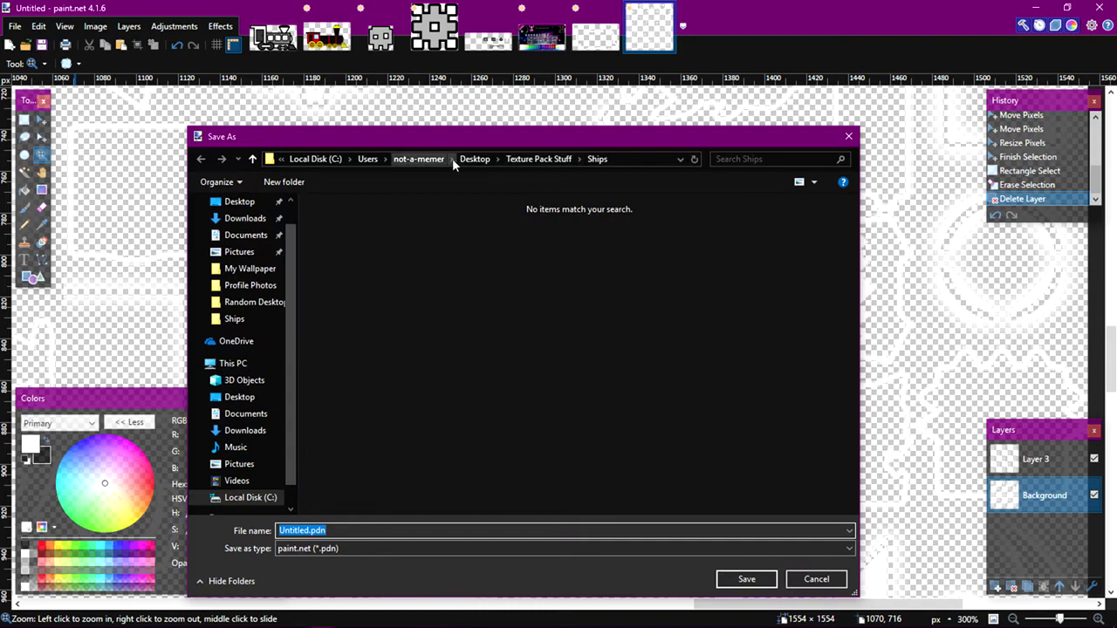
- Set the save location to the Geometry Dash Resources folder under Program Files (x86)\Steam\steamapps\common on the C: drive
click(467, 160)
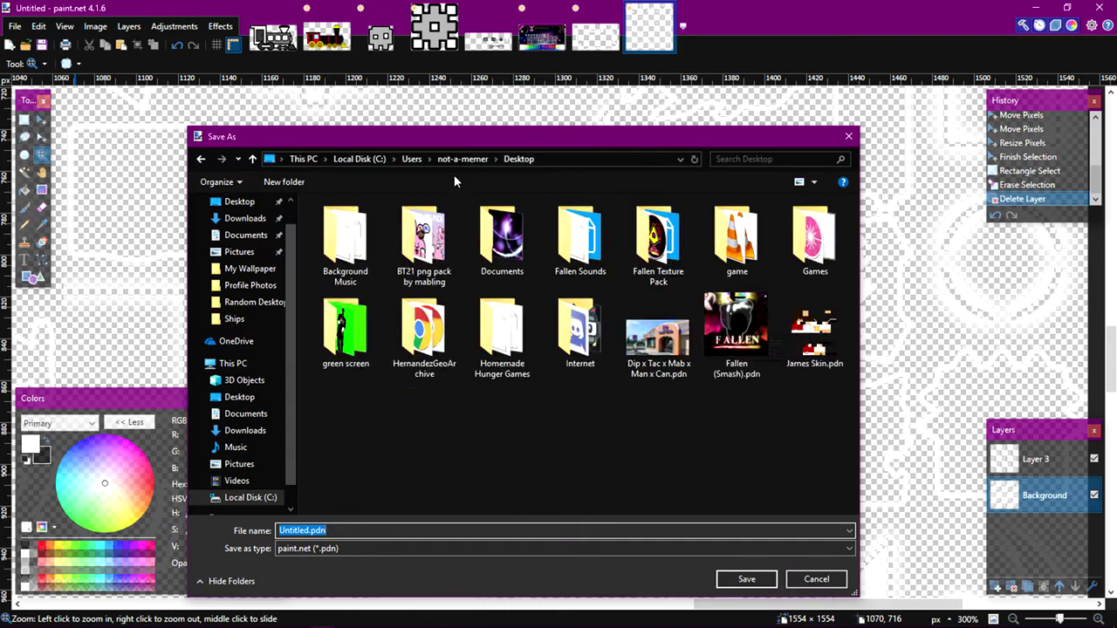
click(428, 159)
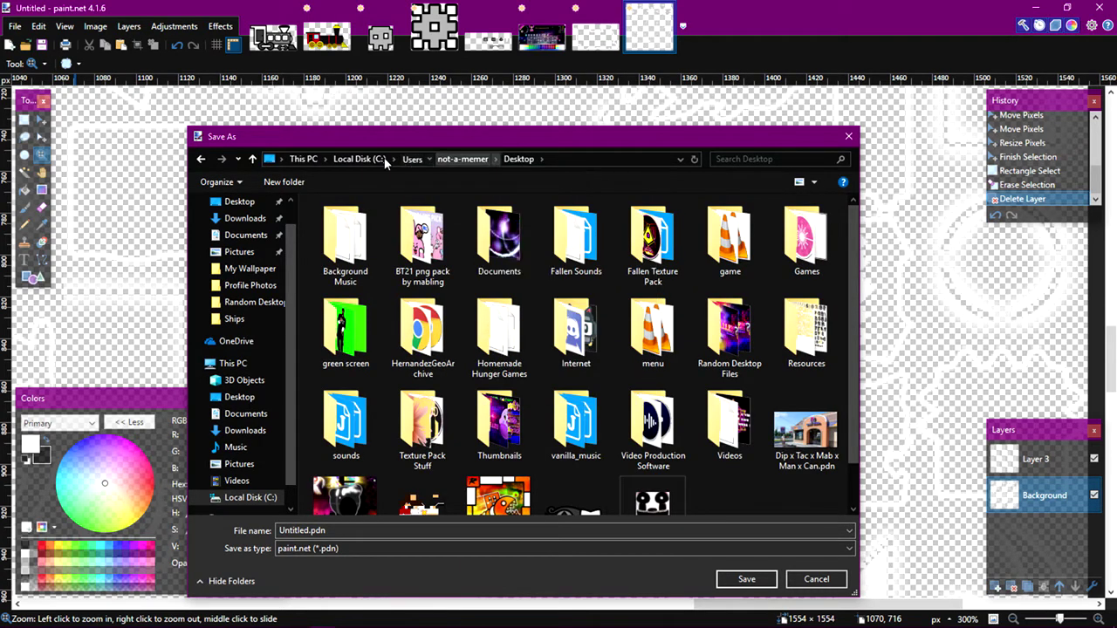
click(363, 159)
click(375, 283)
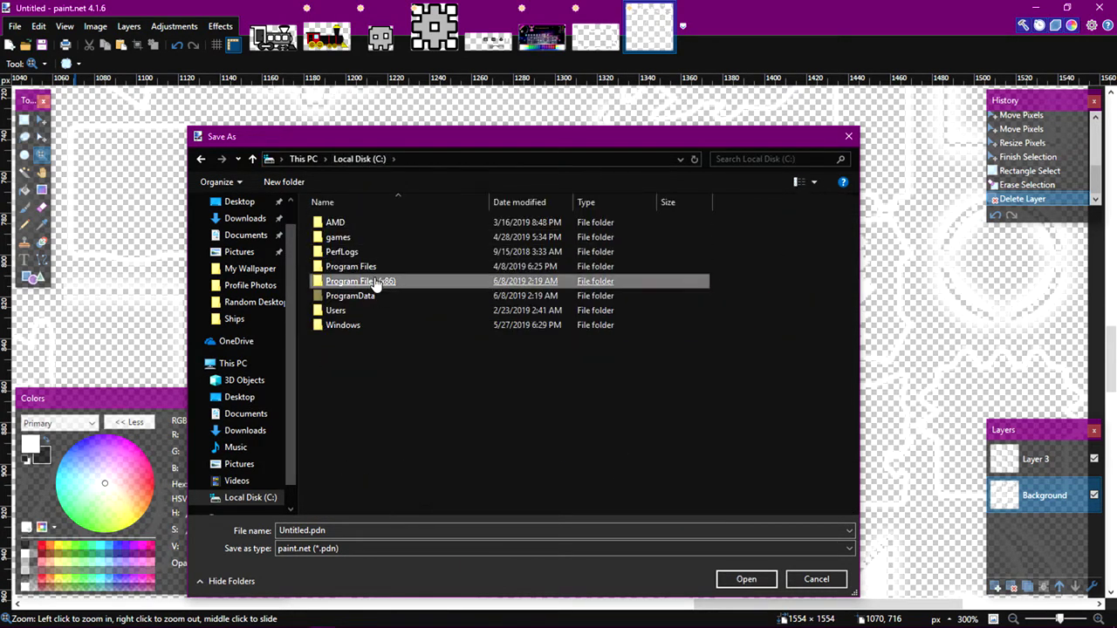
double_click(375, 283)
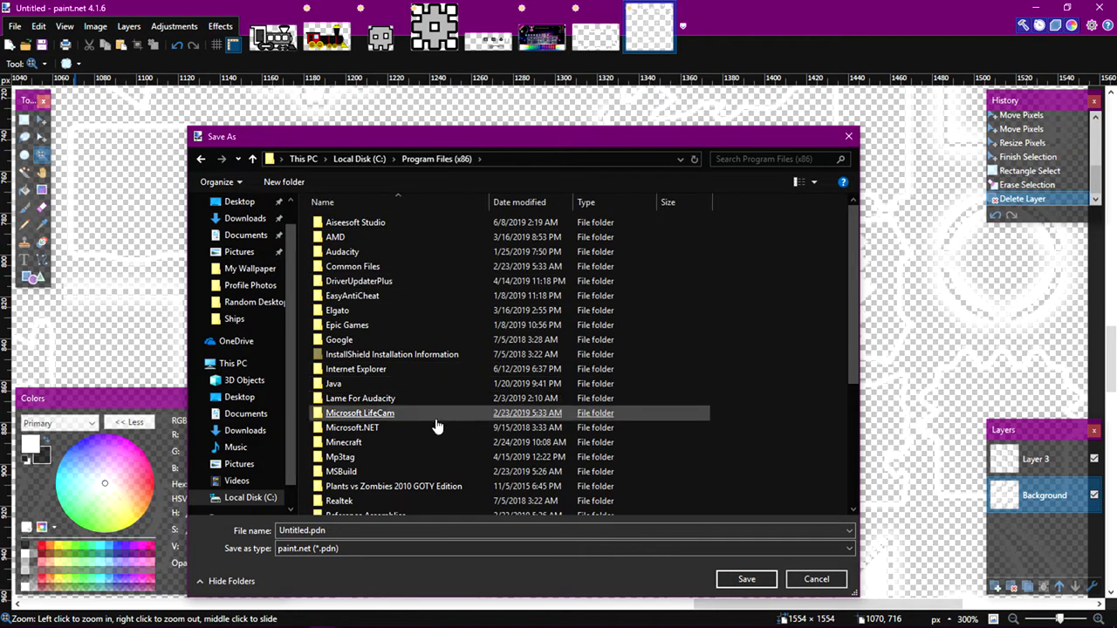
scroll(434, 410, down, 3)
scroll(366, 440, down, 3)
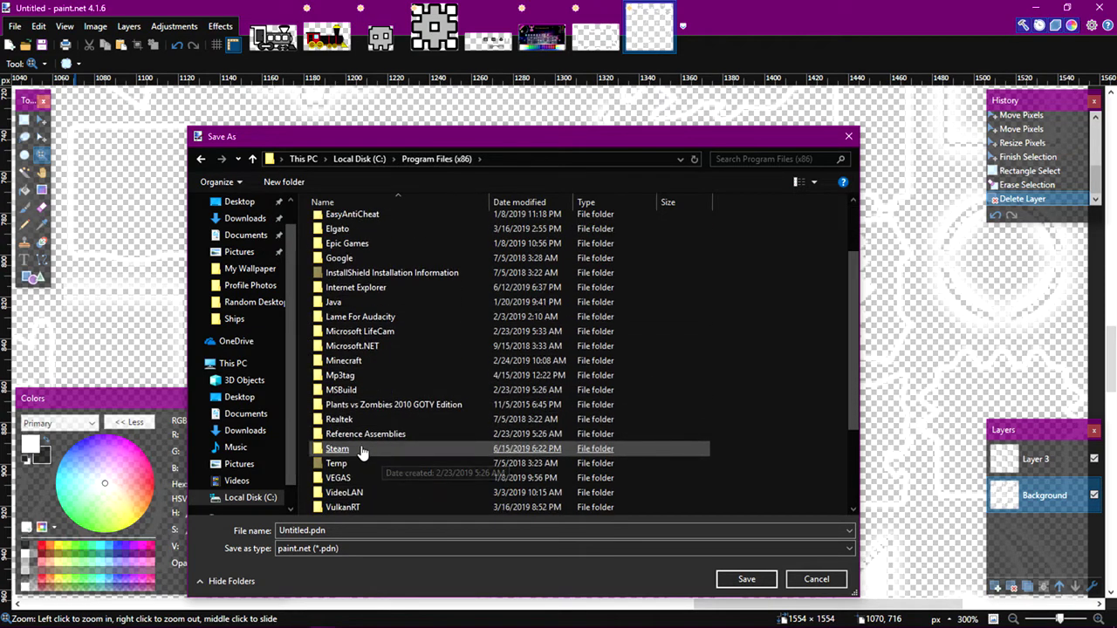
double_click(363, 449)
click(356, 513)
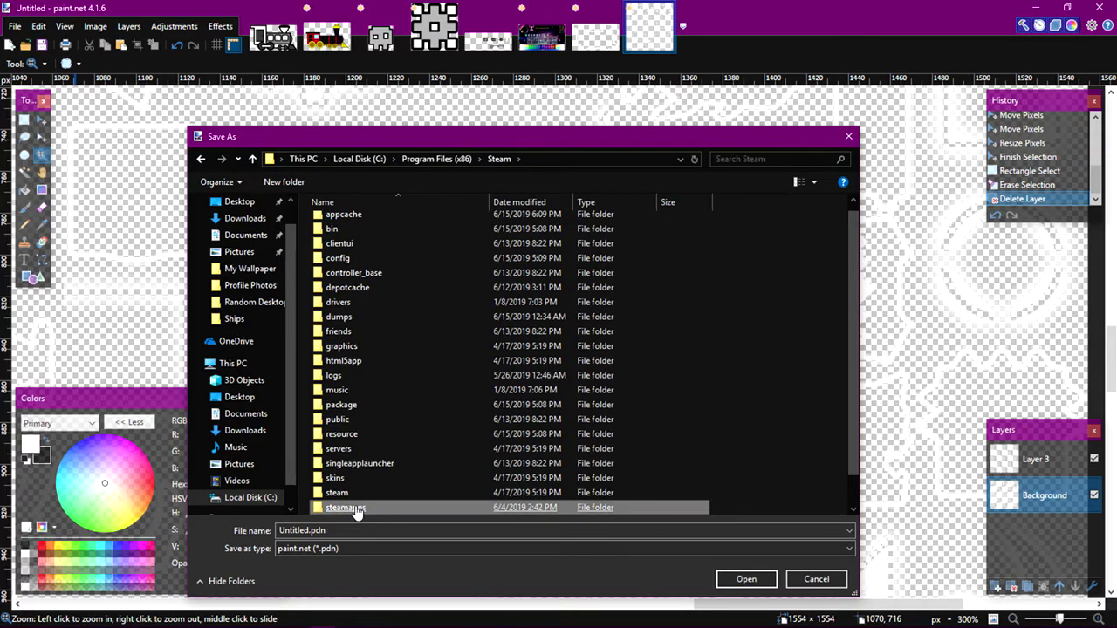
double_click(356, 512)
double_click(349, 222)
double_click(365, 266)
double_click(353, 239)
- Save the glow sheet as a PNG over GJ_GameSheetGlow-hd.png with auto-detected bit depth, flattening the image
click(332, 548)
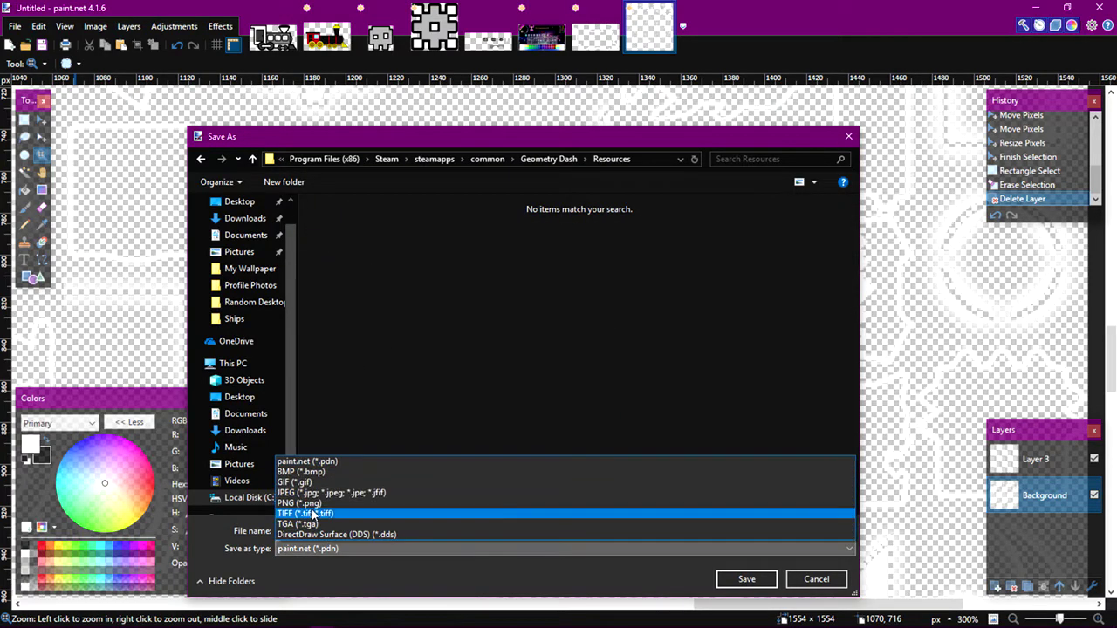
click(301, 503)
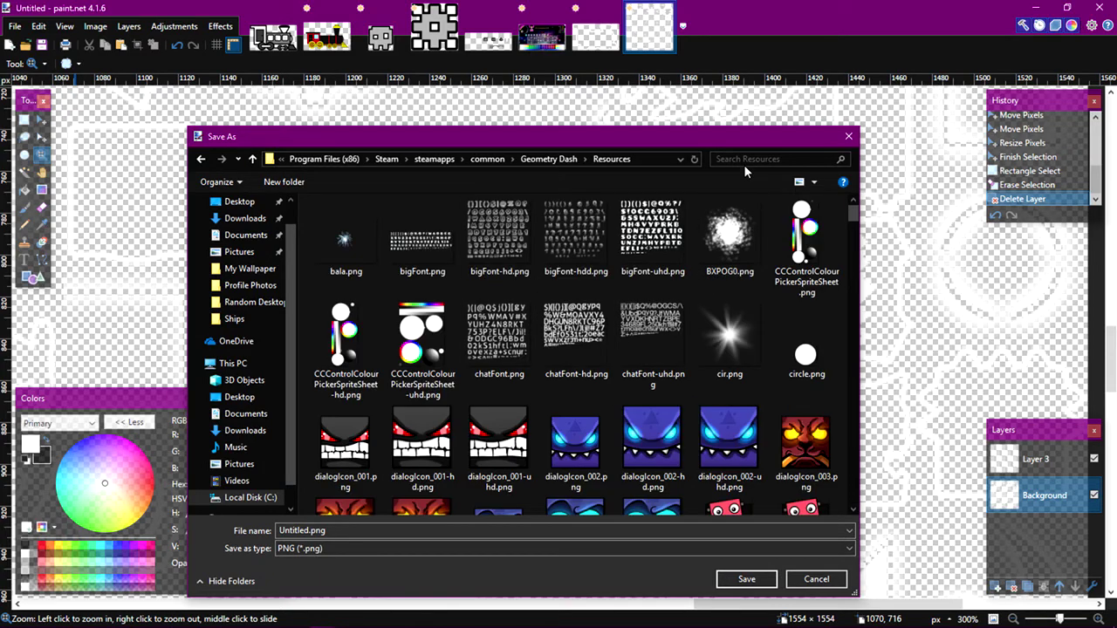
scroll(723, 311, down, 15)
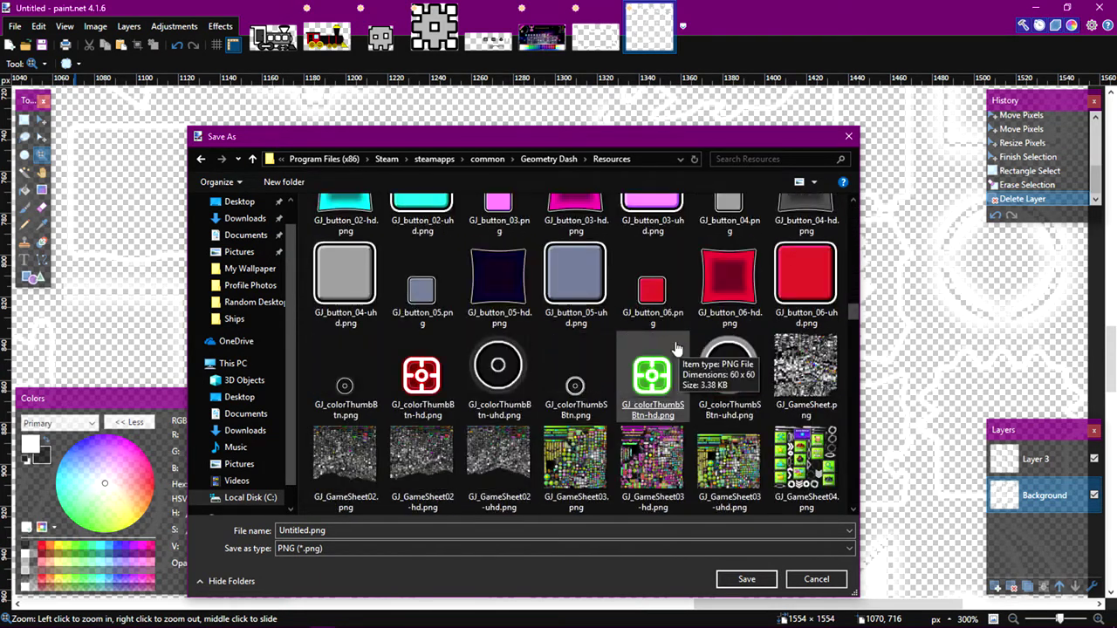
scroll(676, 349, down, 2)
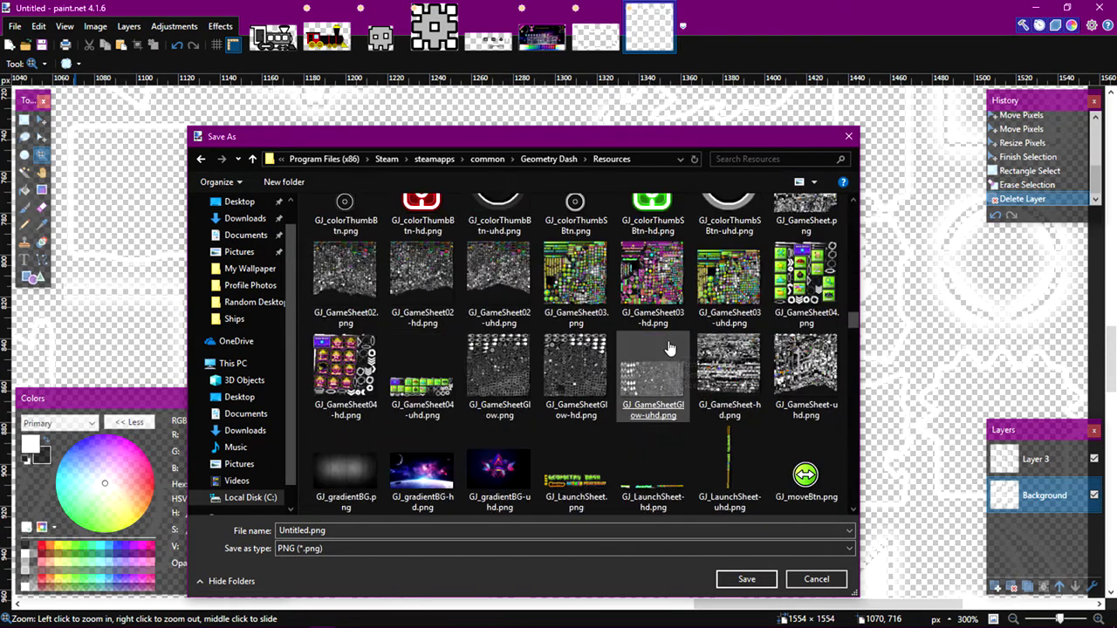
double_click(583, 387)
click(599, 329)
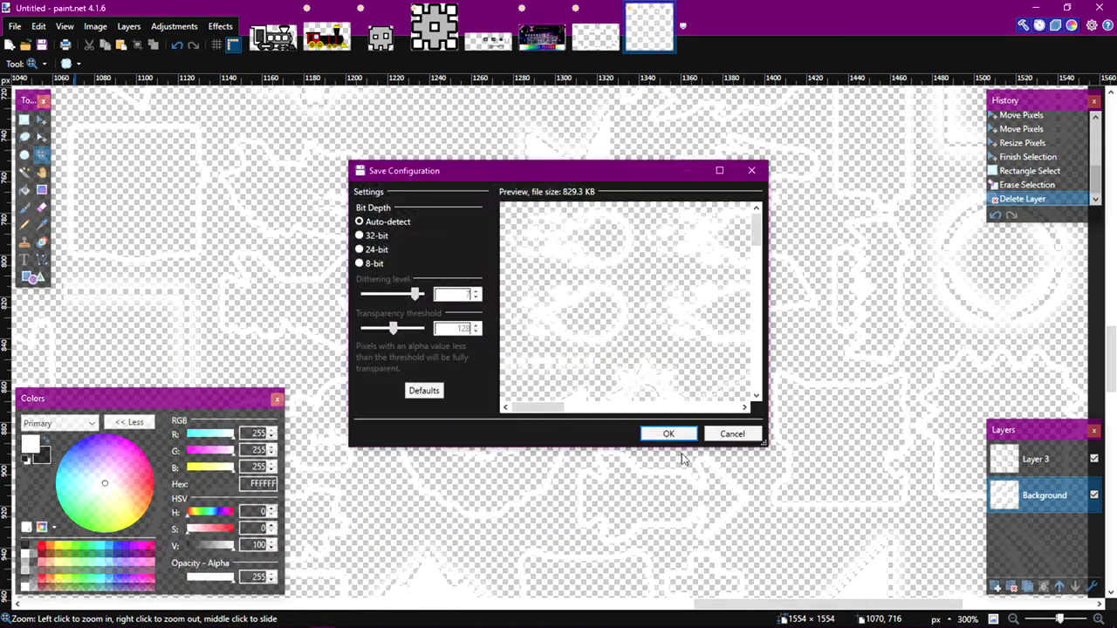
click(669, 433)
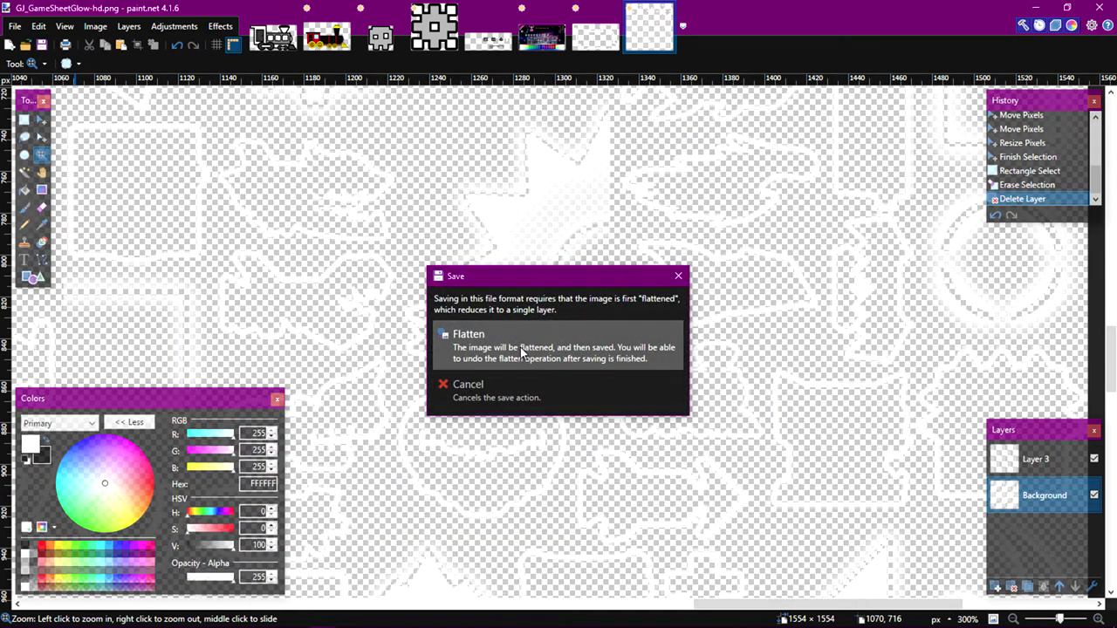
click(522, 343)
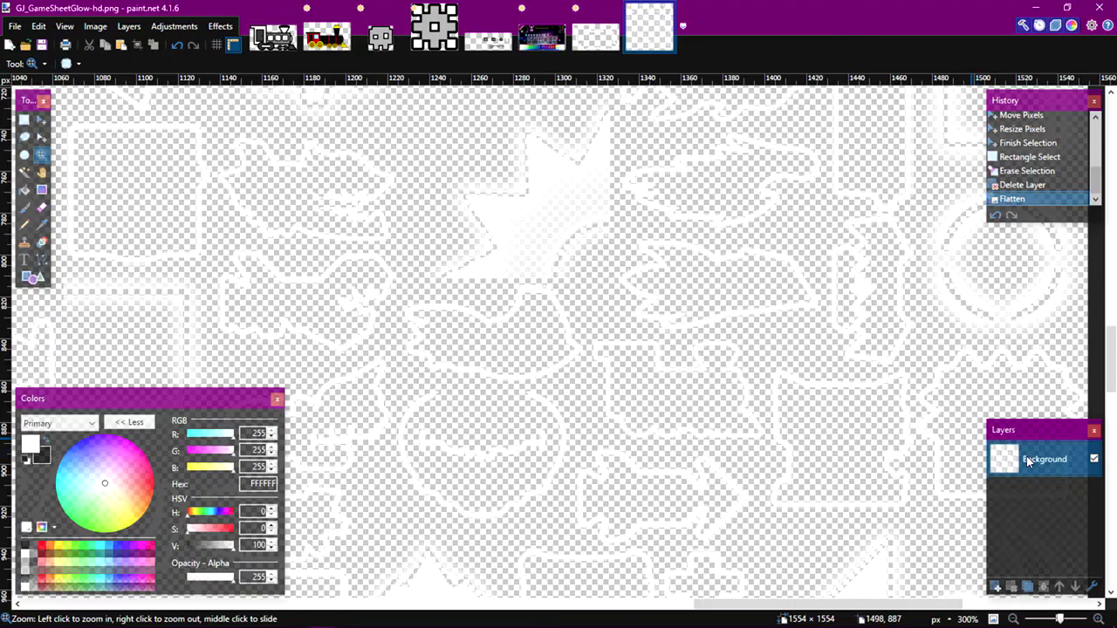
- Launch Geometry Dash, enable Glow for the train ship in its icon customization, and close the game
click(1036, 7)
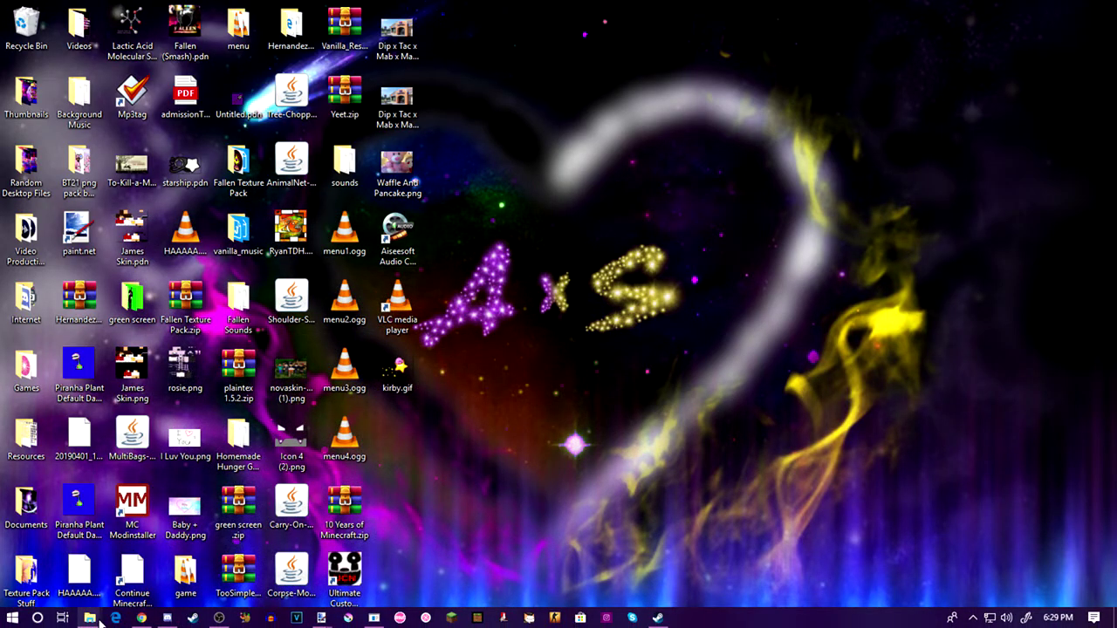
mouse_move(221, 622)
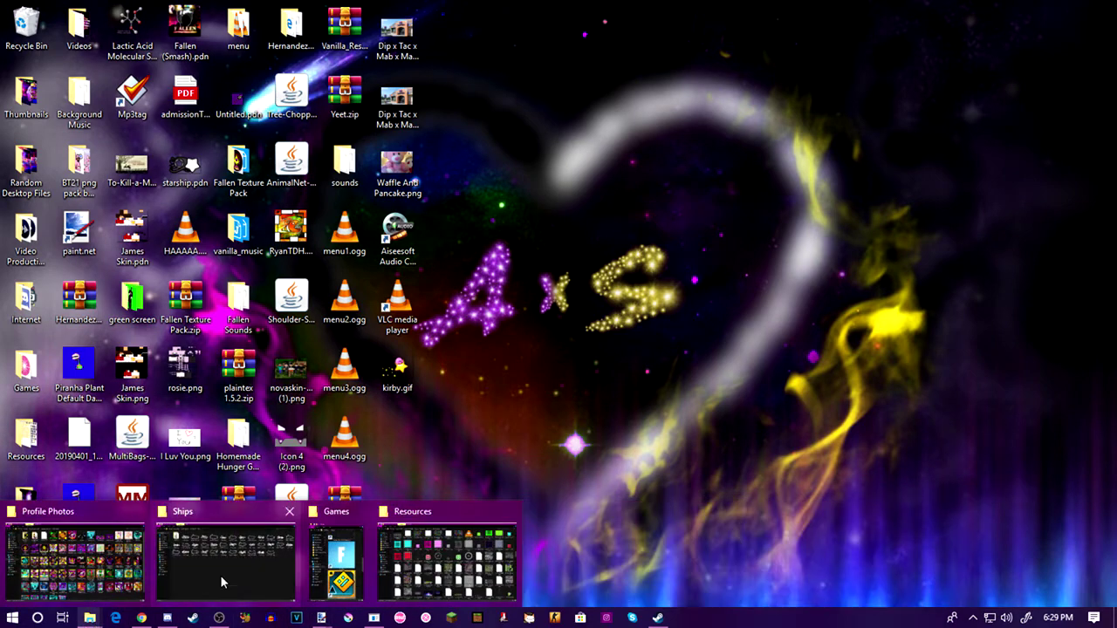
click(337, 559)
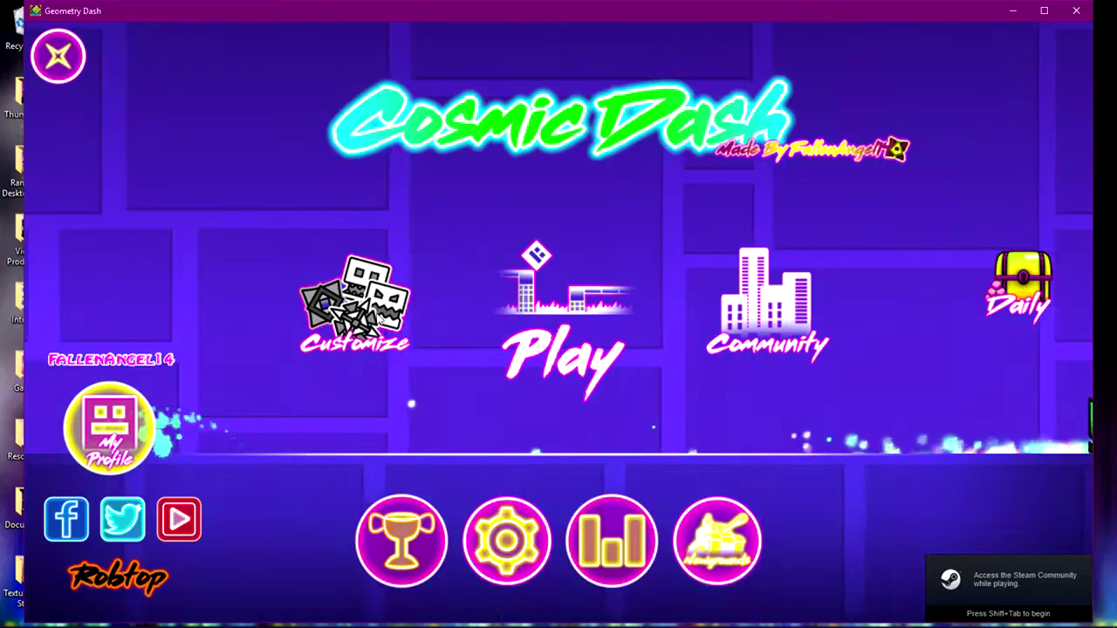
click(374, 305)
click(630, 261)
click(252, 447)
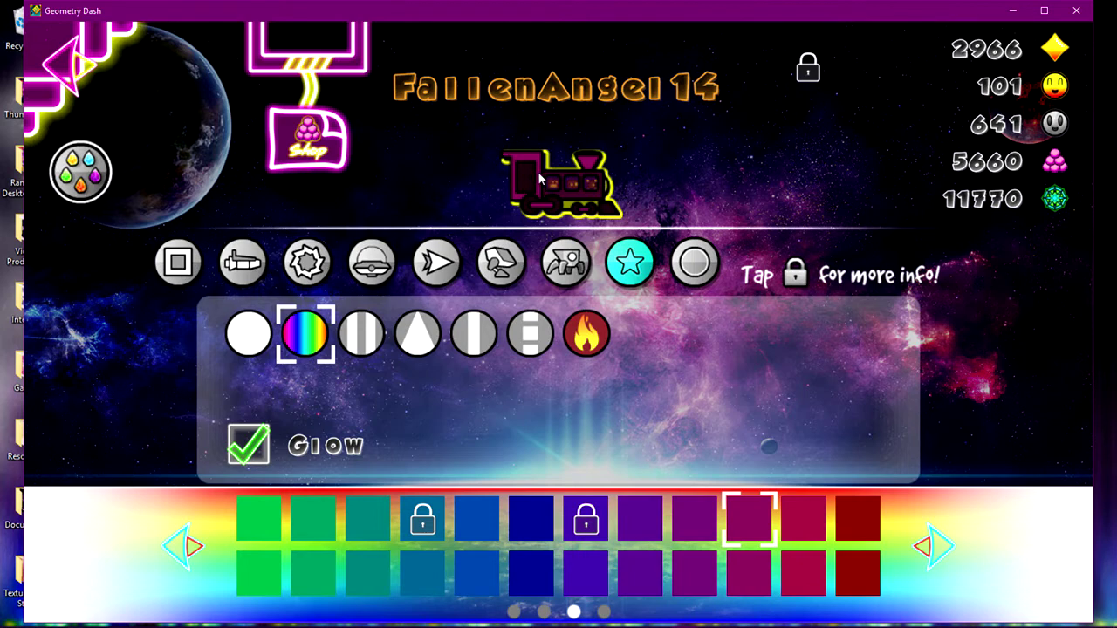
mouse_move(274, 627)
key(alt+F4)
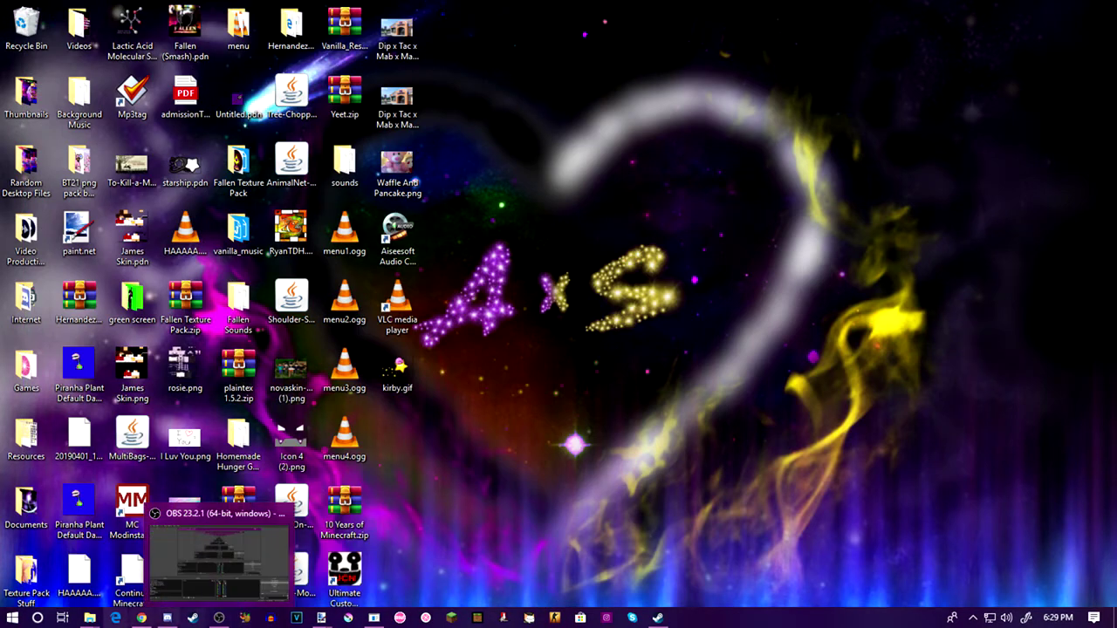
- Paste the game screenshot into the 1600 × 900 screenshot image in paint.net and examine the glow around the train
mouse_move(321, 620)
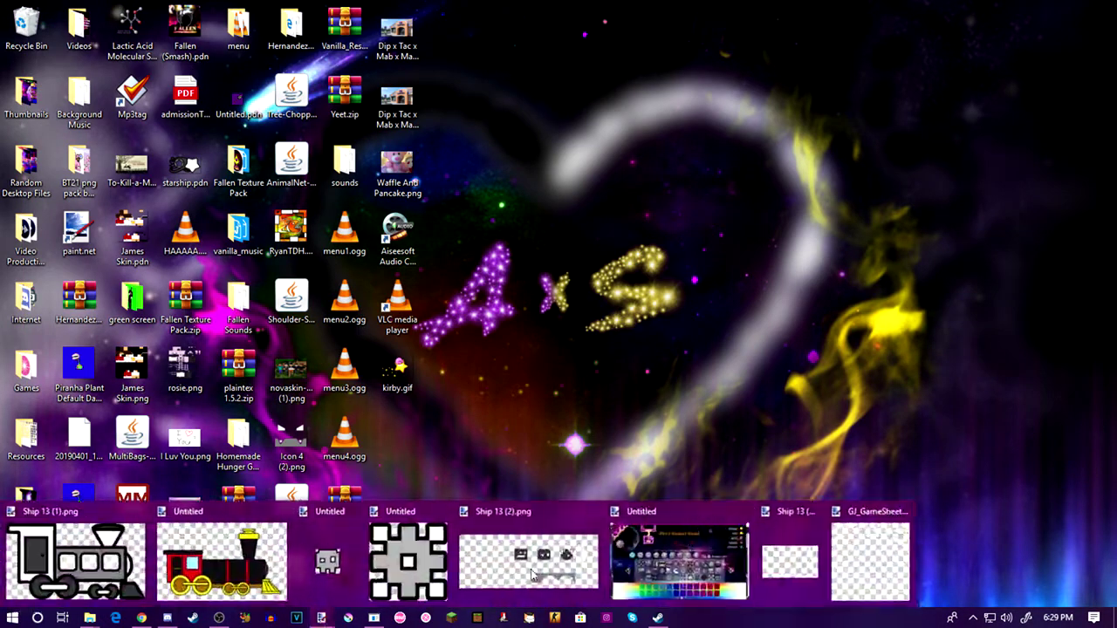
click(875, 559)
click(541, 35)
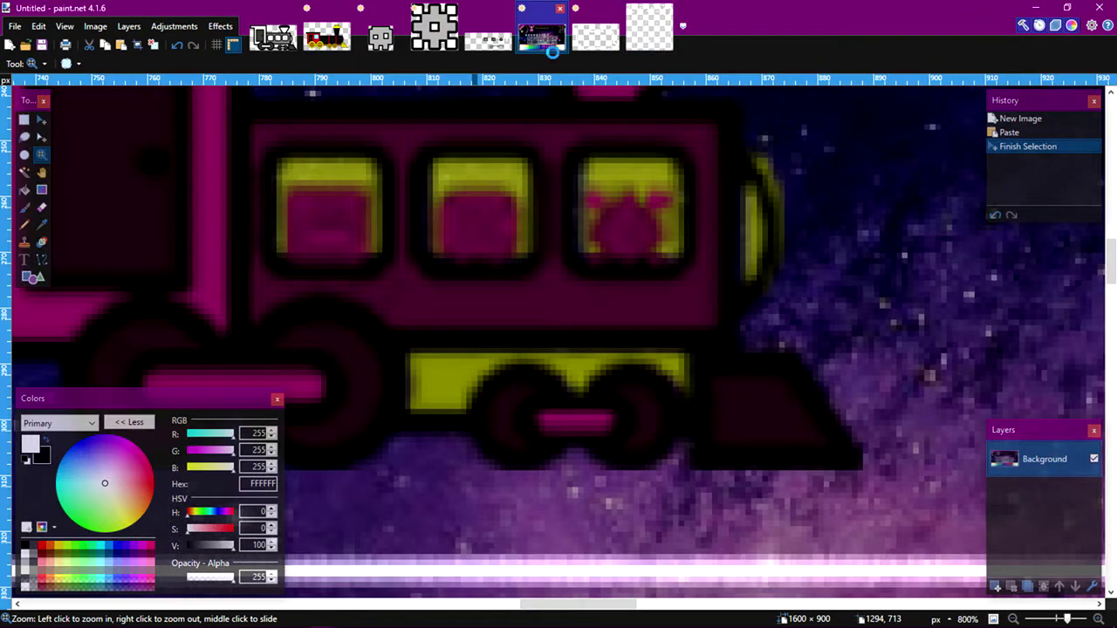
key(ctrl+v)
key(z)
right_click(551, 293)
right_click(551, 293)
drag(544, 291, 655, 343)
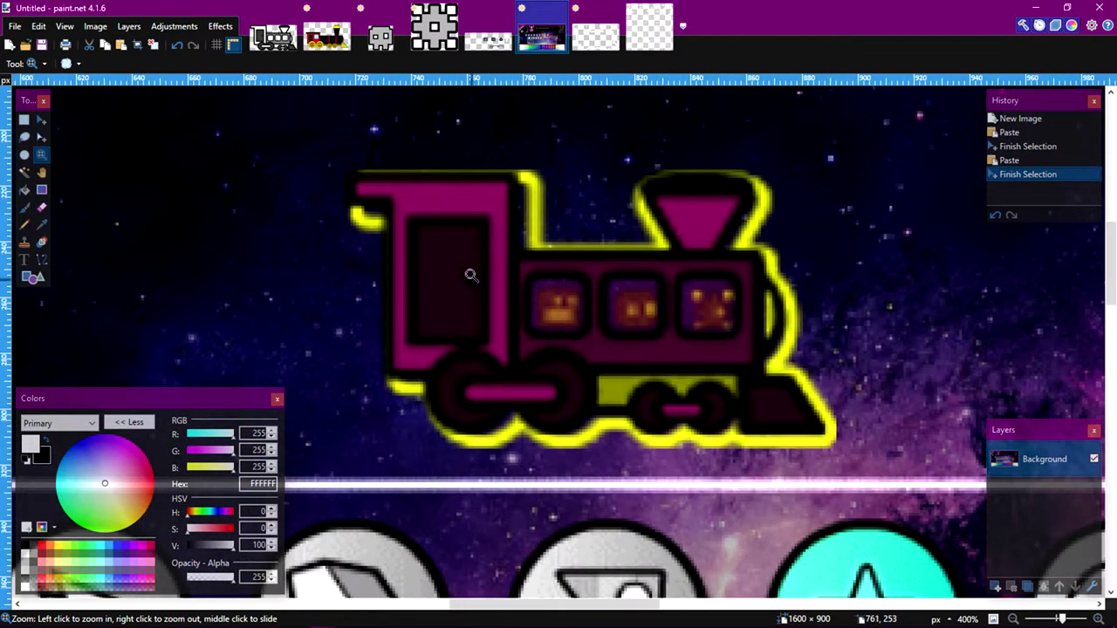
click(471, 277)
drag(454, 259, 535, 293)
click(487, 238)
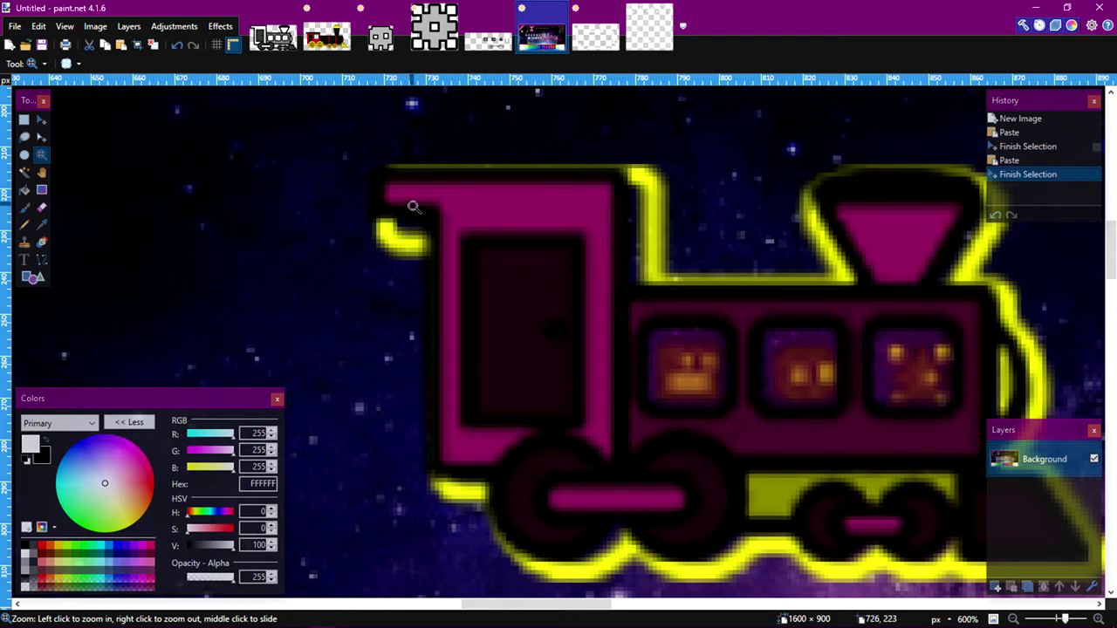
- Mark where the glow breaks off around the train's cab with short red (FF0000) Pencil lines
click(24, 225)
click(41, 547)
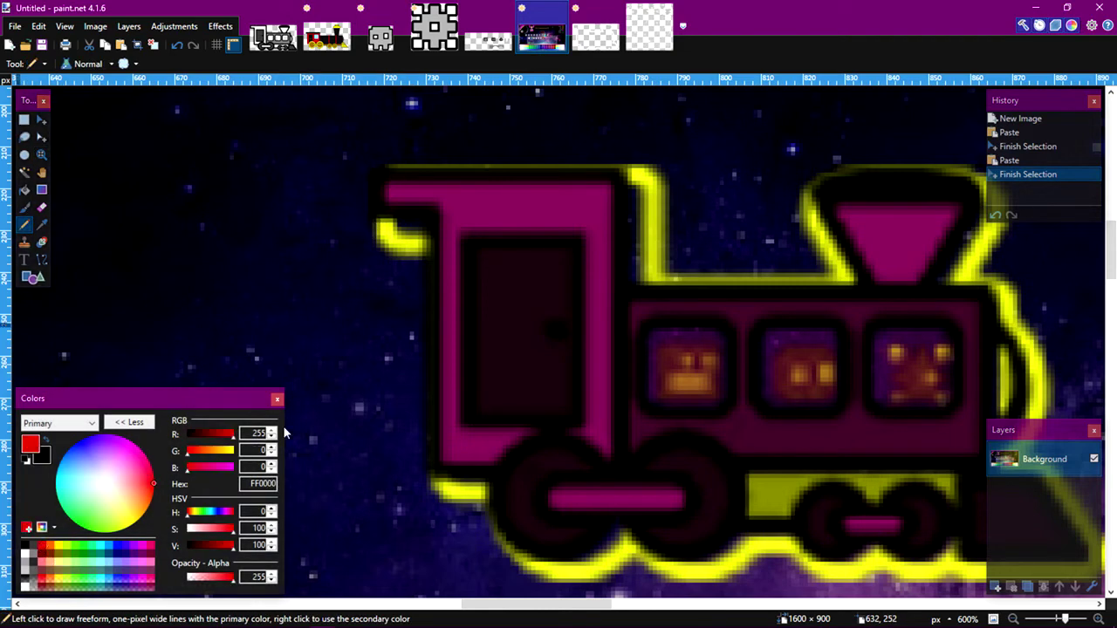
click(371, 222)
click(376, 222)
click(380, 222)
click(385, 221)
click(389, 222)
click(393, 222)
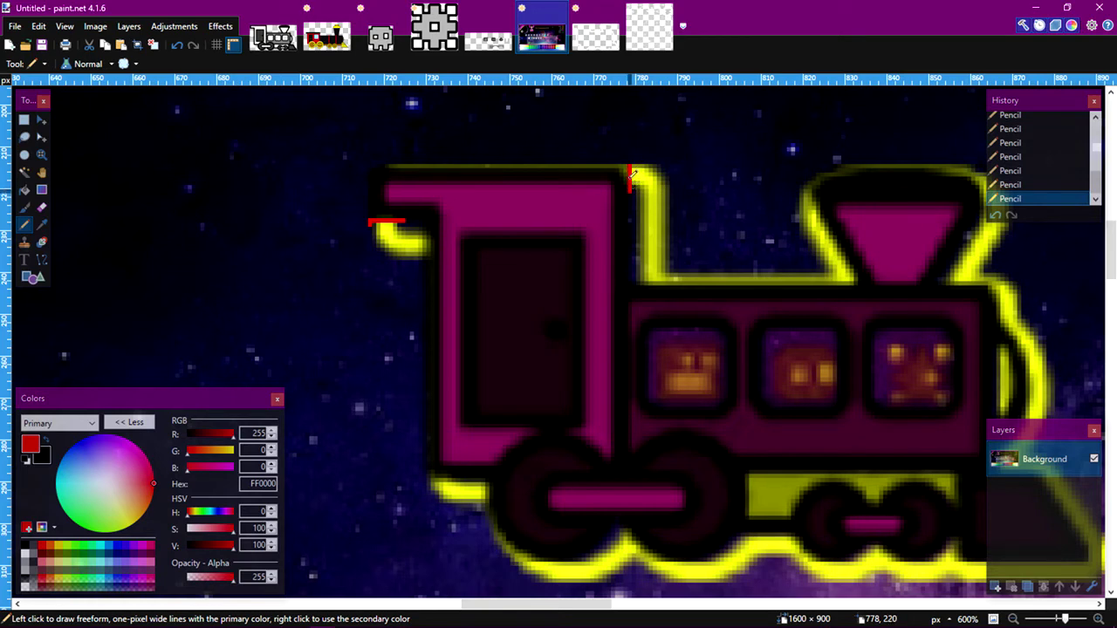
- Shrink the whole train in Ship 13 (1).png to 391 × 213 pixels, leaving a margin along its left and upper edges
click(611, 43)
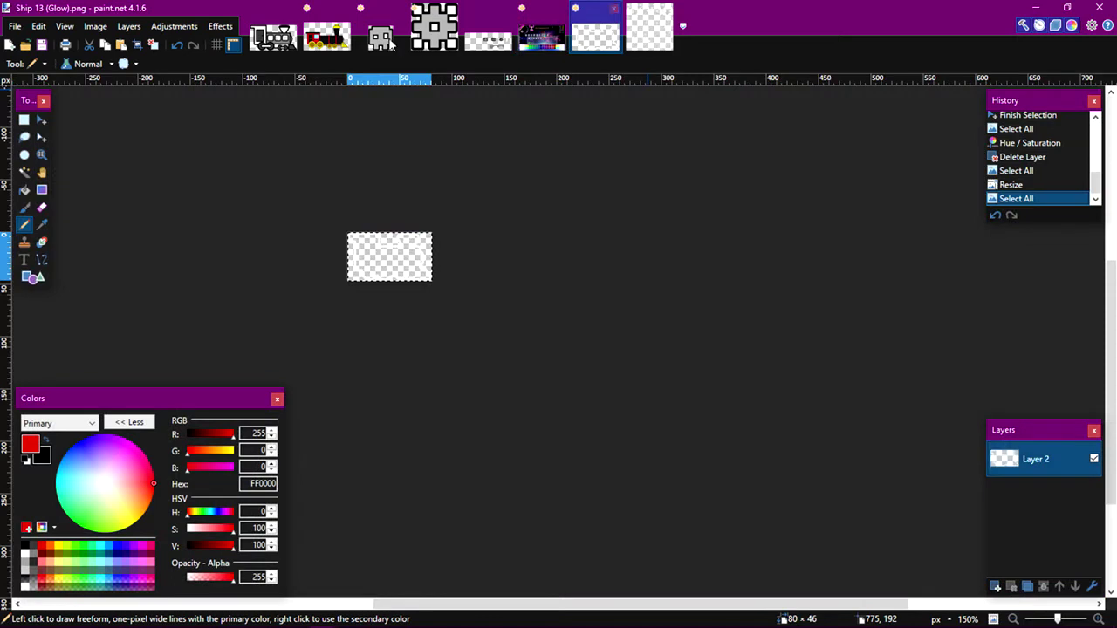
click(272, 39)
key(ctrl+a)
click(41, 120)
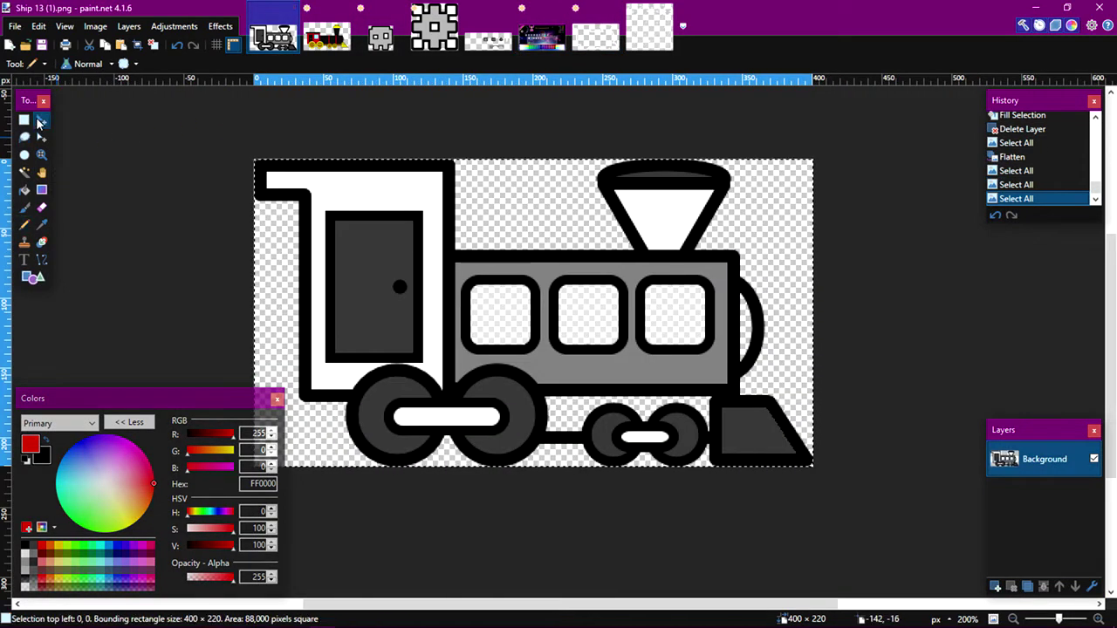
drag(258, 311, 271, 311)
drag(540, 159, 523, 165)
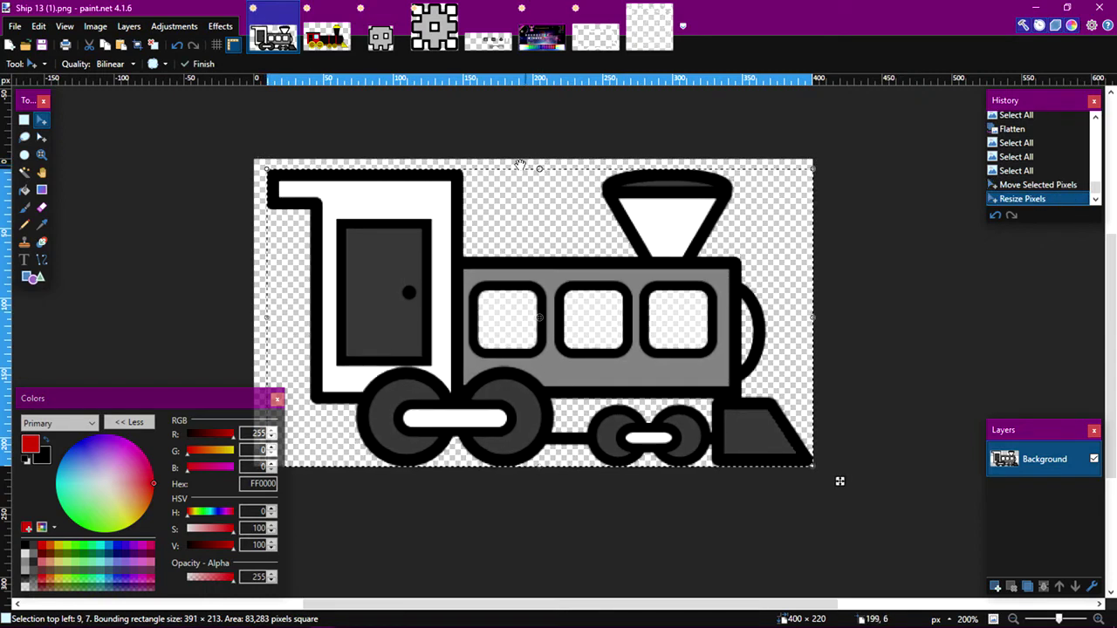
key(ctrl+a)
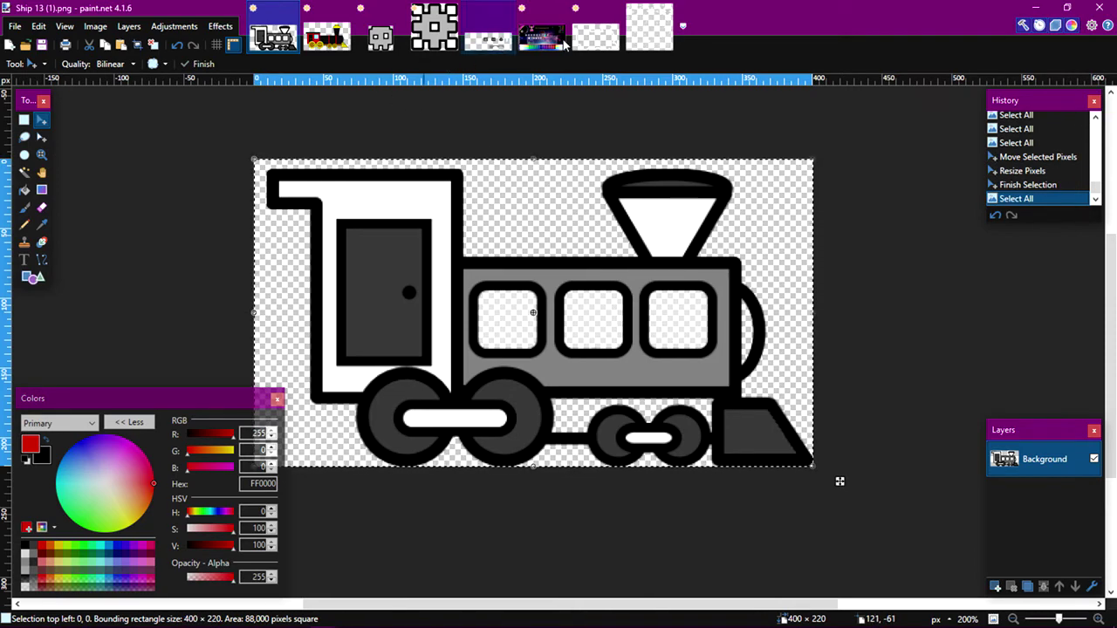
- Shrink the artwork in Ship 13 (2).png to 371 pixels wide from the left and slightly from above
click(595, 35)
click(683, 26)
click(500, 31)
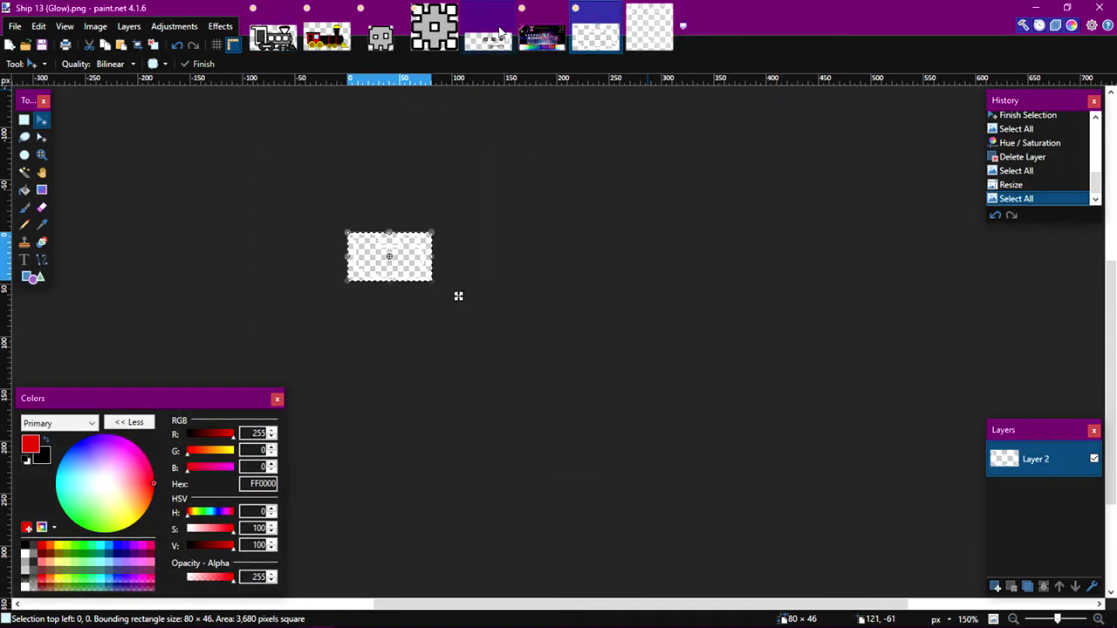
click(479, 41)
key(ctrl+a)
drag(299, 229, 514, 184)
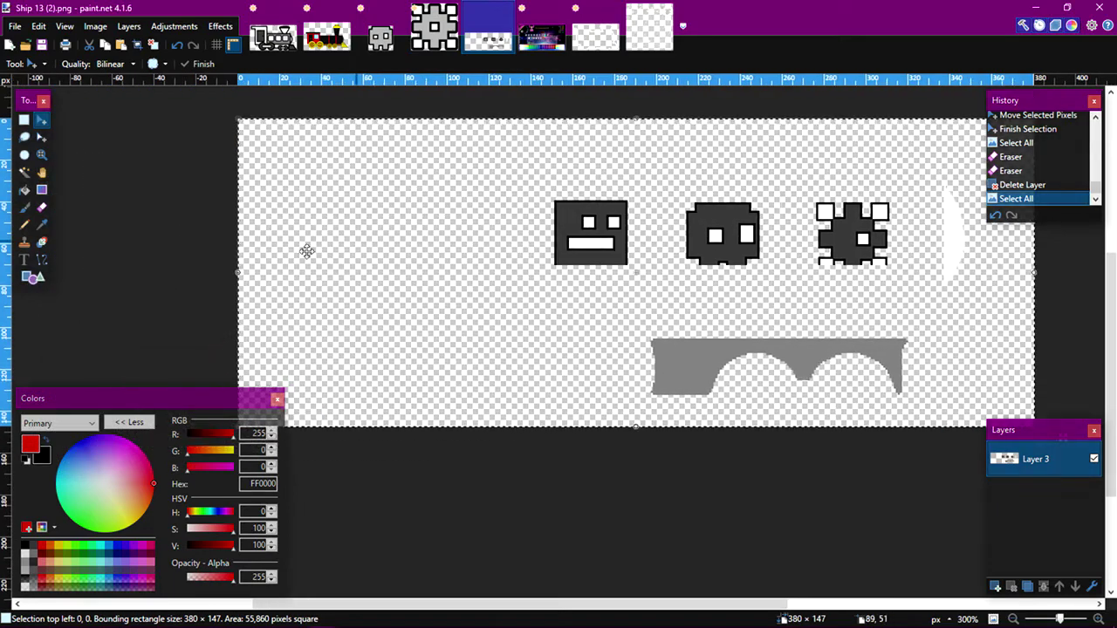
drag(244, 274, 260, 274)
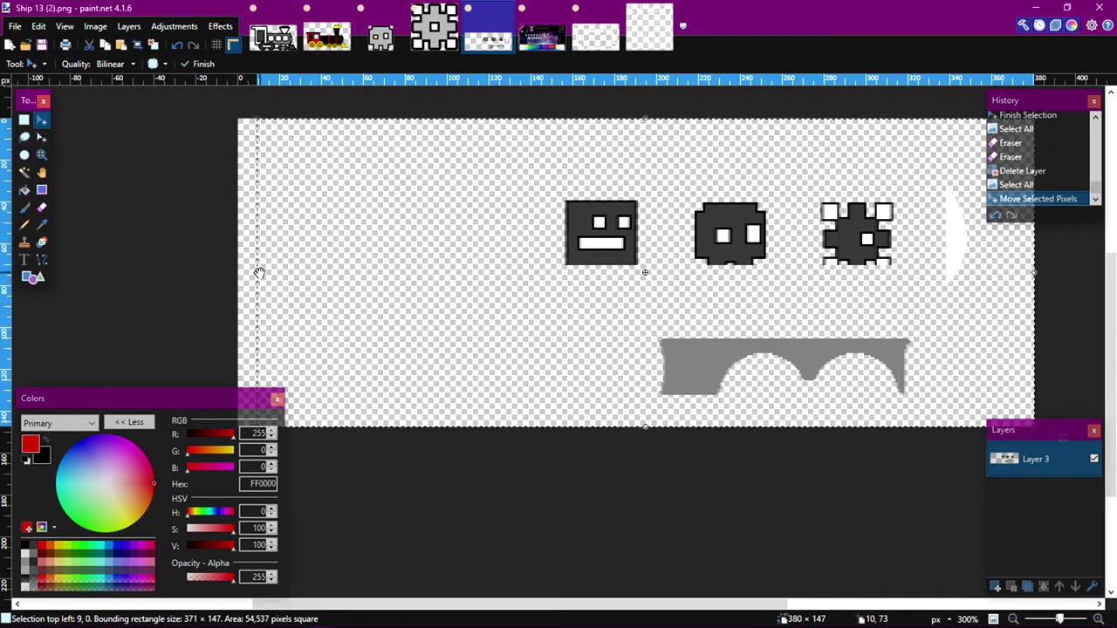
drag(645, 121, 647, 135)
key(ctrl+a)
key(z)
right_click(543, 213)
right_click(545, 215)
click(396, 183)
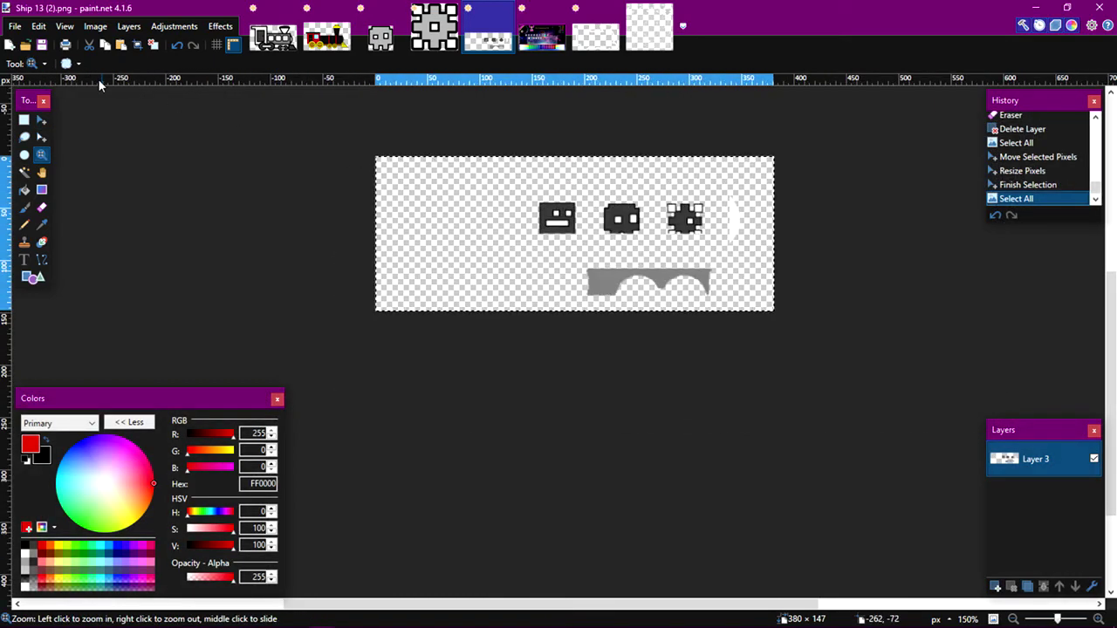
- Switch to Geometry Dash Texture Editor and replace ship_13's 001.png with the edited Ship 13 (1).png from the Ships folder
click(262, 40)
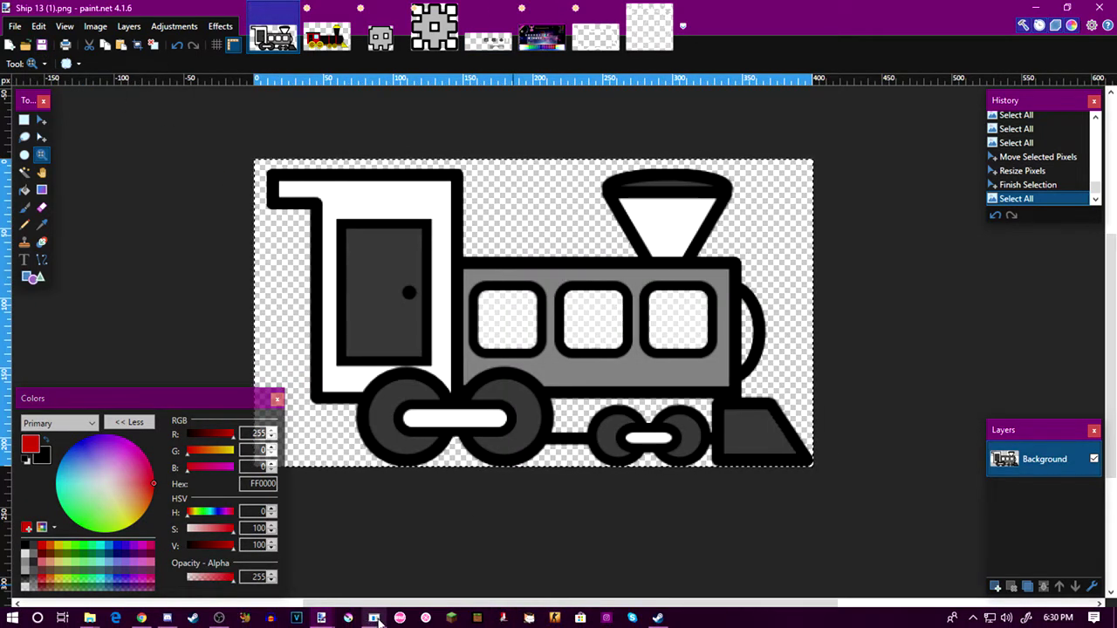
click(375, 618)
click(301, 226)
click(303, 29)
click(318, 59)
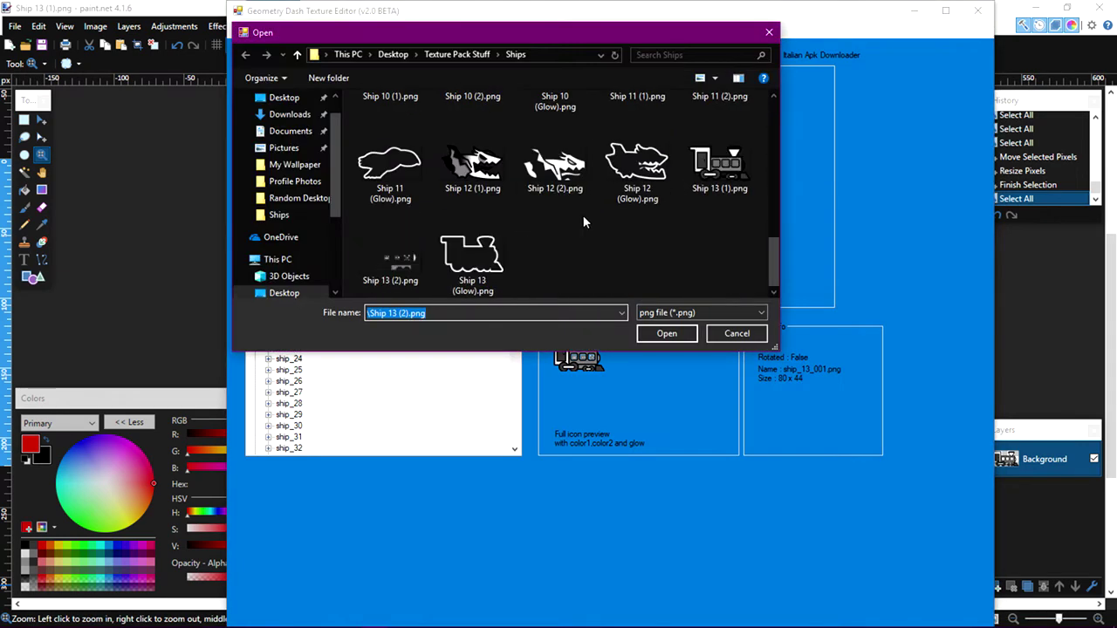
double_click(720, 166)
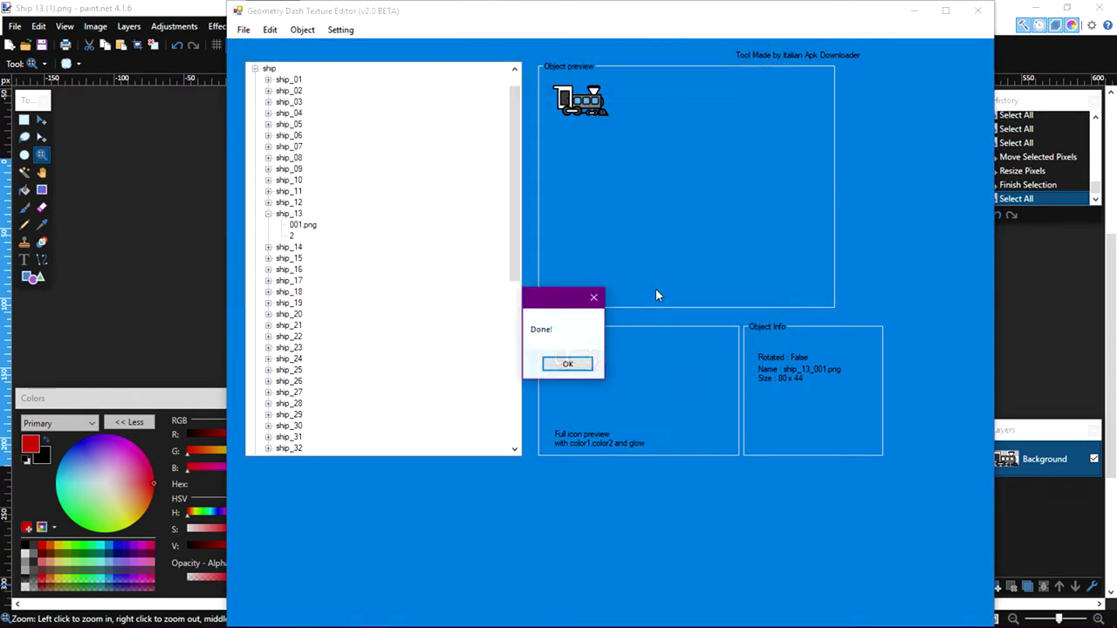
- Replace ship_13's 2 texture with its edited Ship 13 image from the Ships folder
click(568, 364)
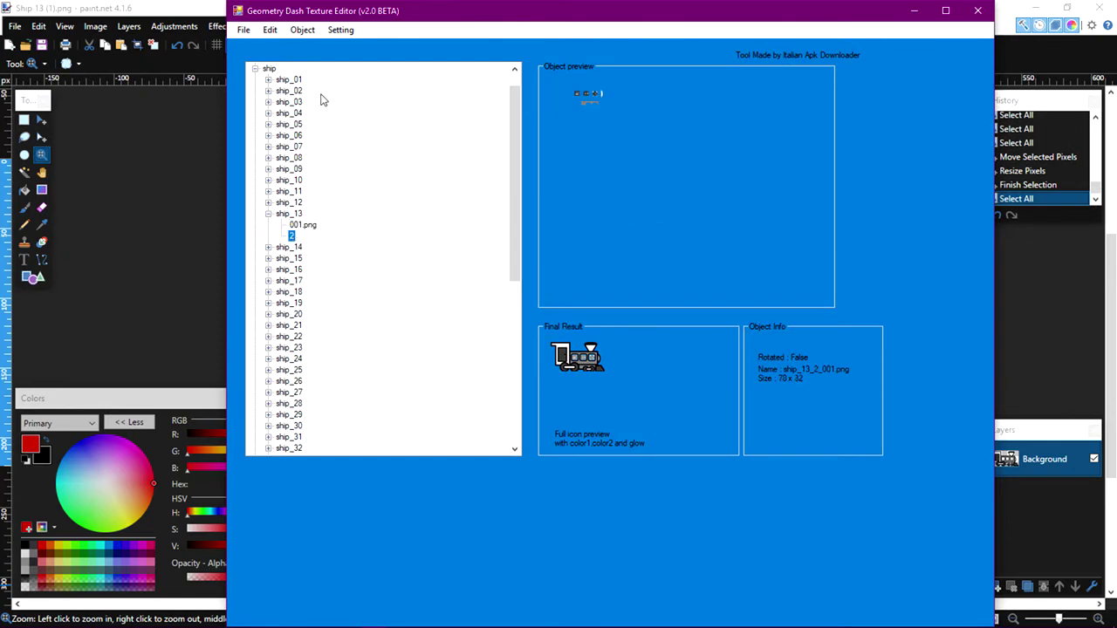
click(302, 30)
click(317, 60)
scroll(524, 218, down, 5)
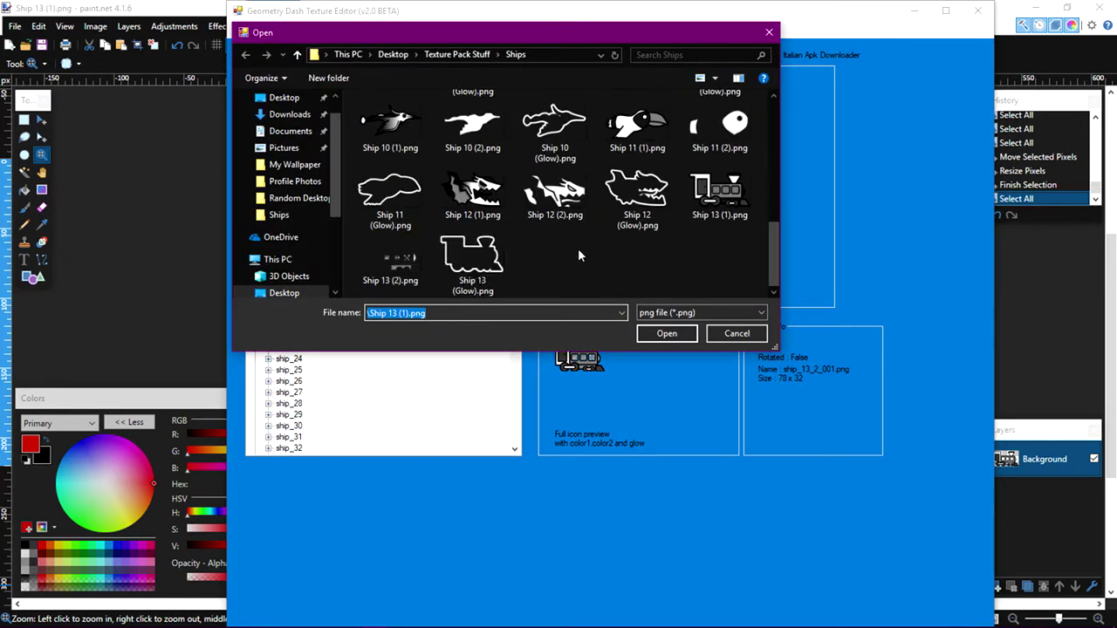
double_click(464, 253)
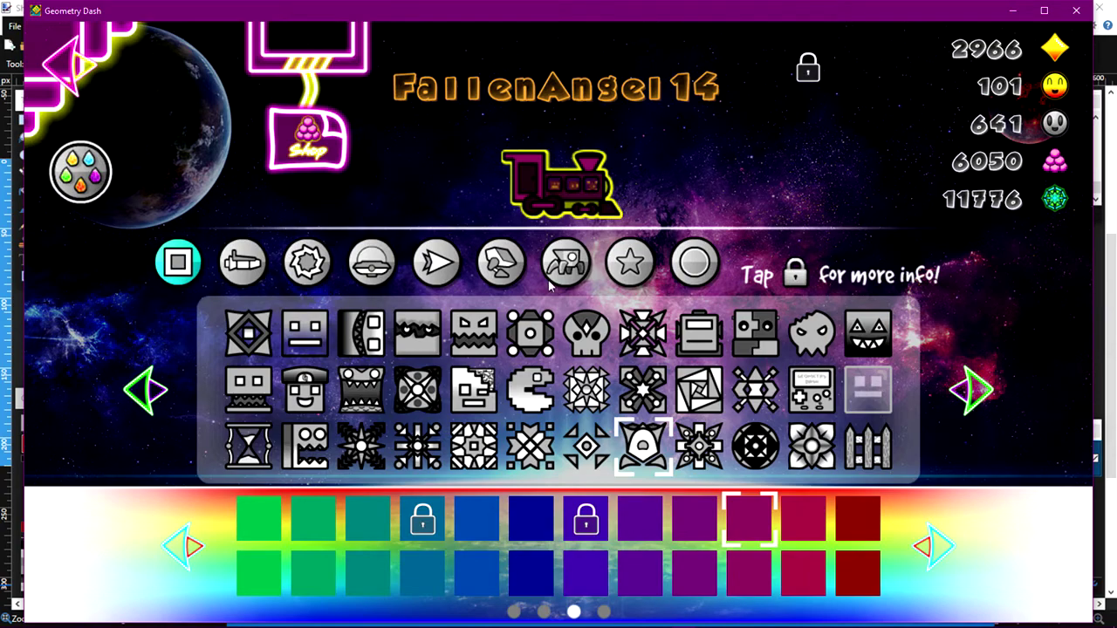
- Switch to Geometry Dash, display the selected horned cube icon, and start playing the created level Unnamed 0
click(646, 447)
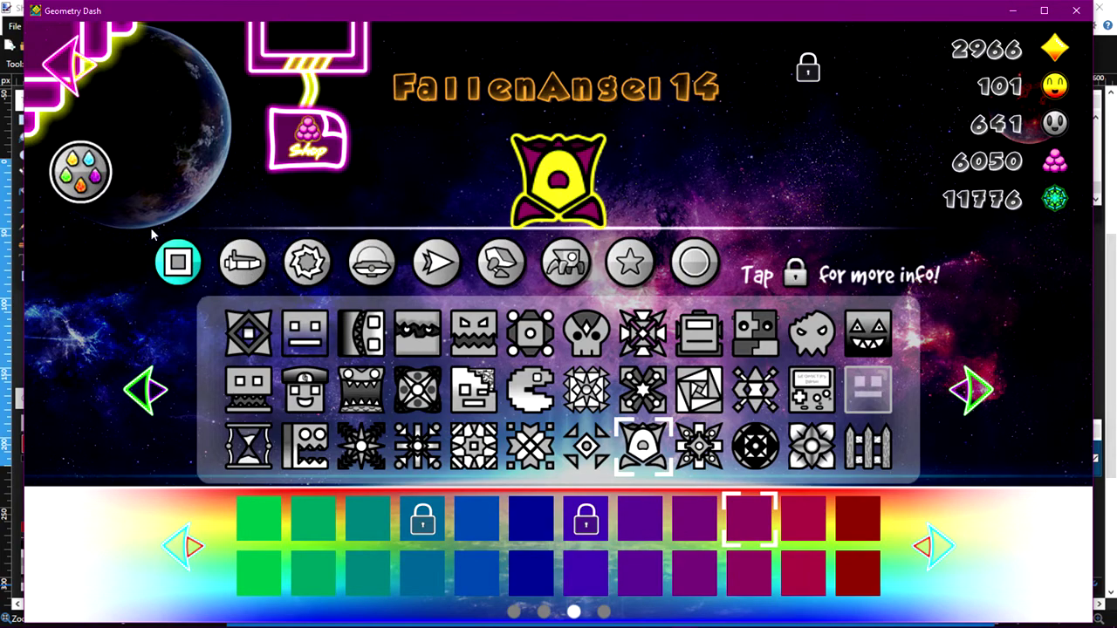
click(65, 77)
click(768, 297)
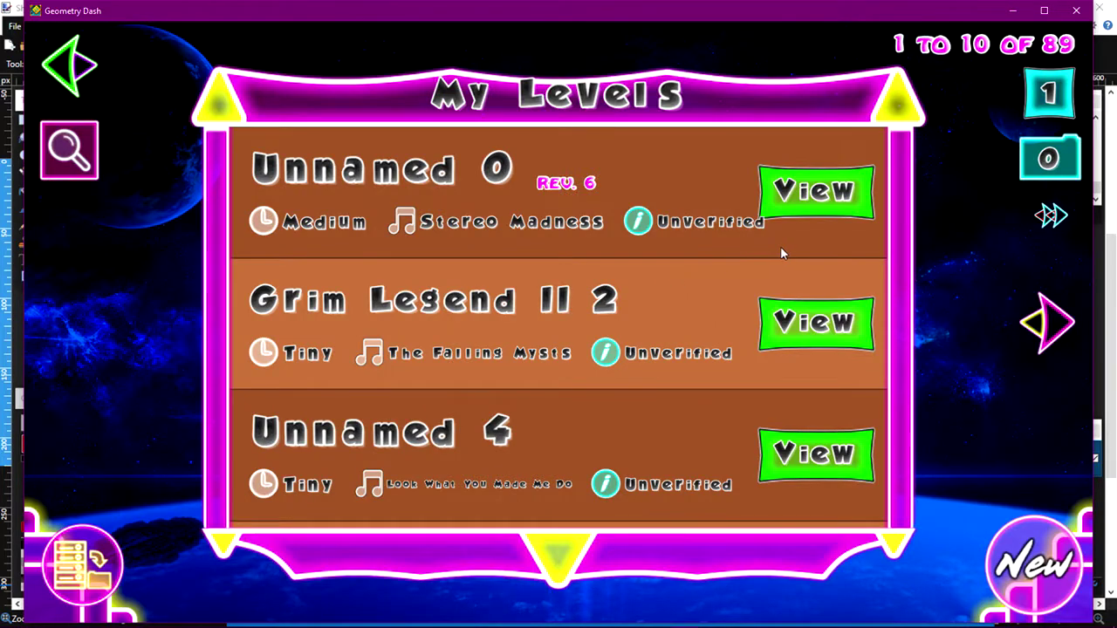
click(812, 190)
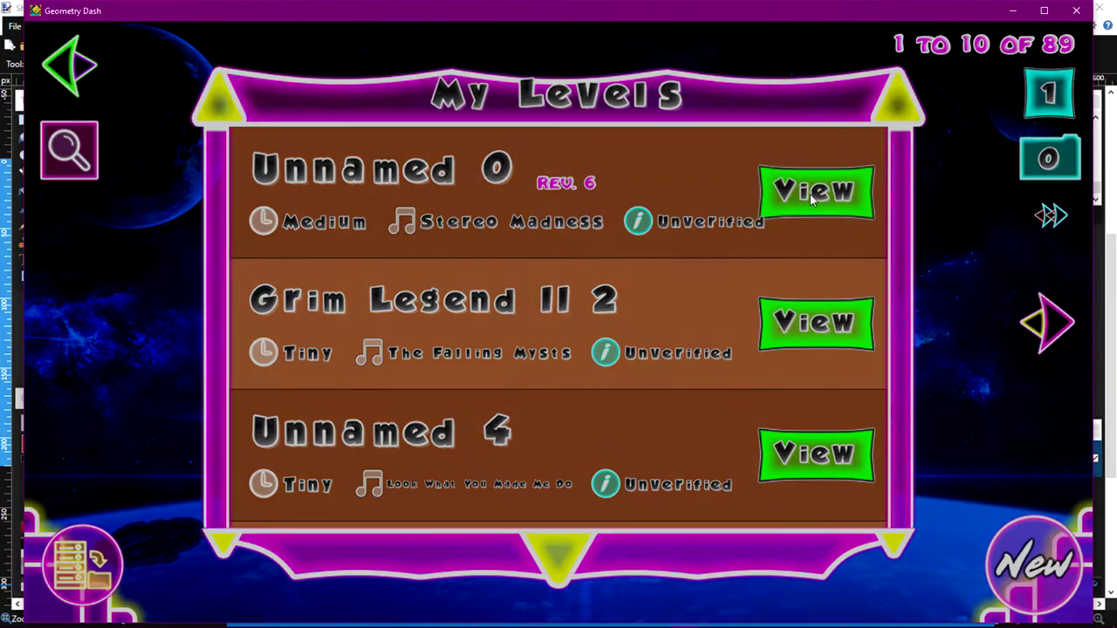
click(547, 371)
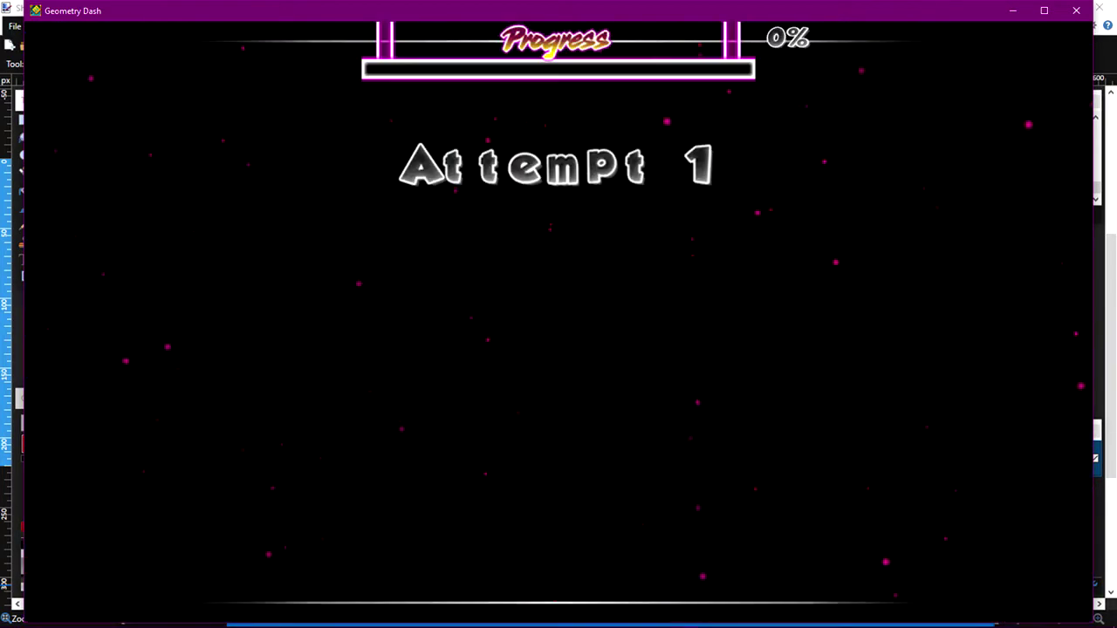
- Fly the train ship up and down through the level to examine its glow outline during play
key(space)
key(space)
key(space)
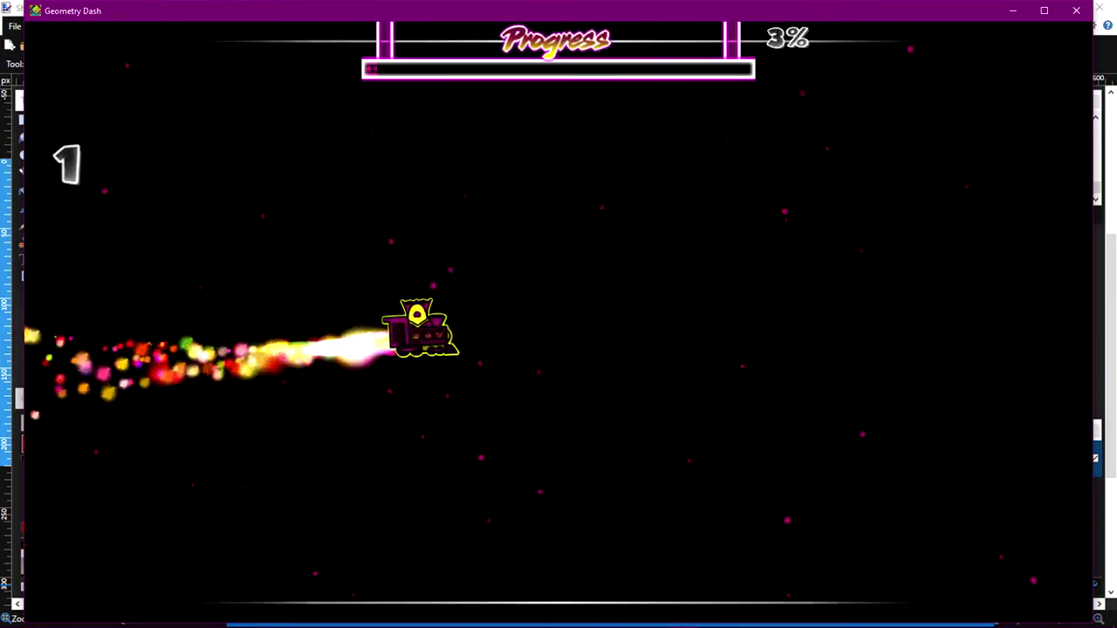
key(space)
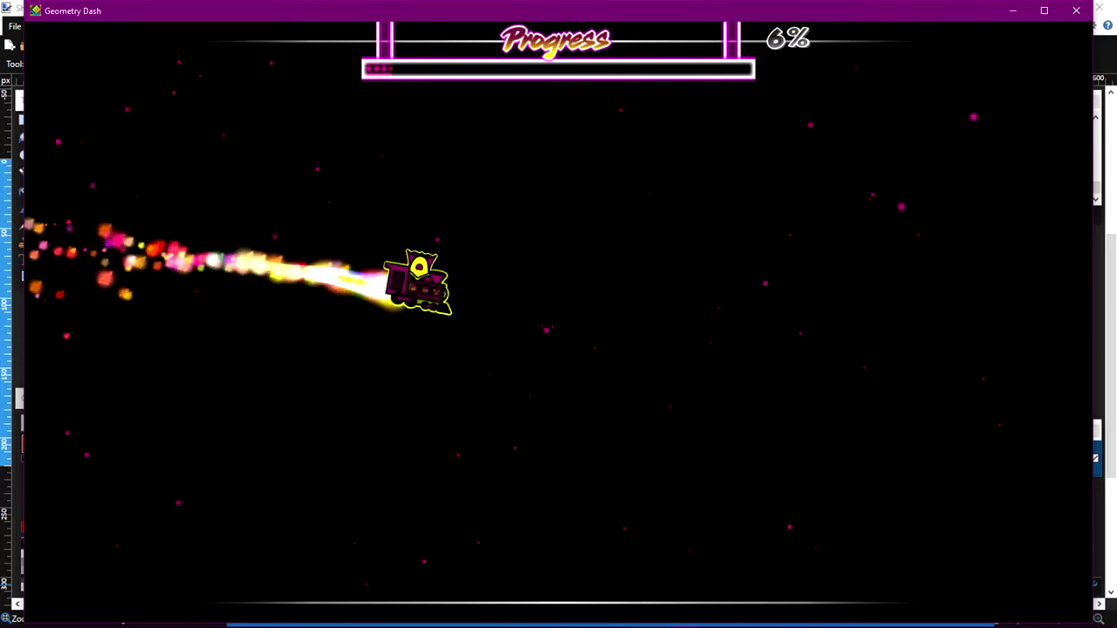
key(space)
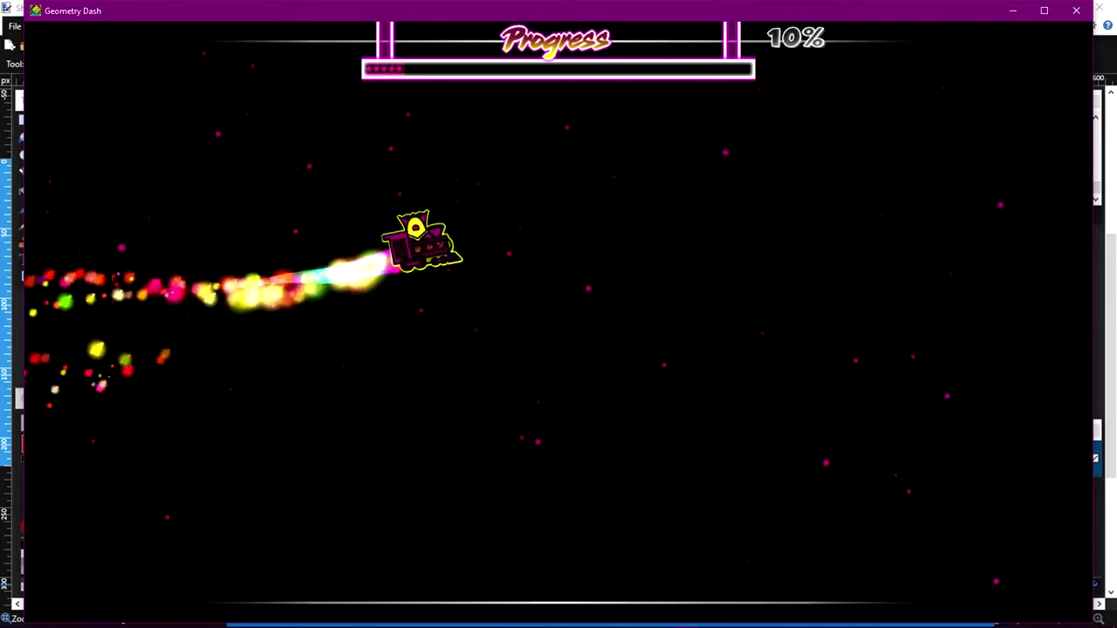
key(space)
key(space)
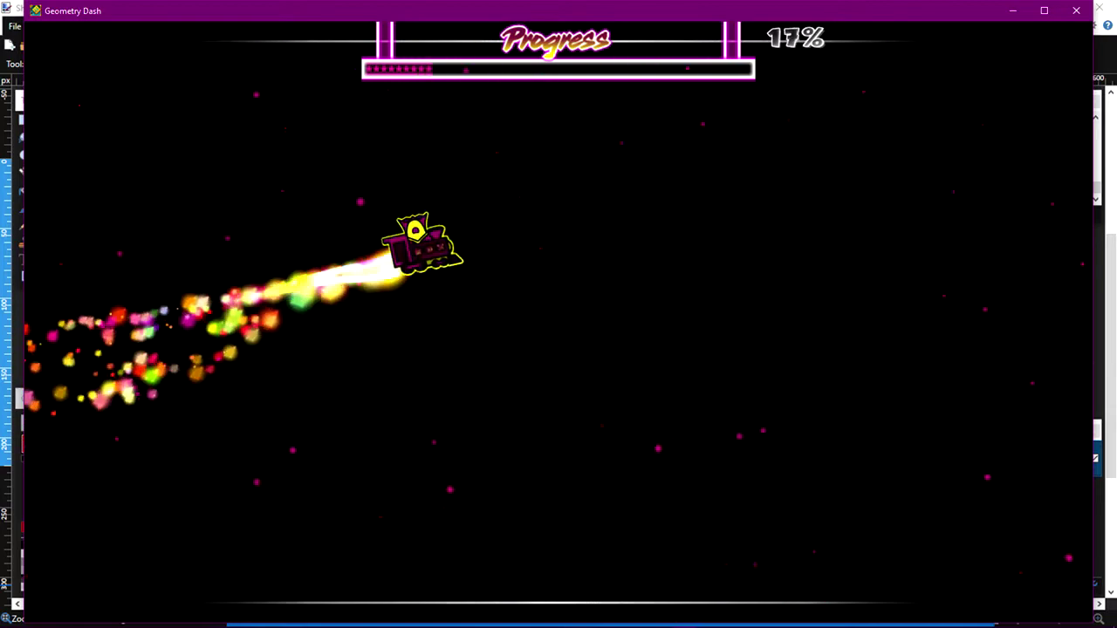
key(space)
- Quit the Unnamed 0 level and return to the game's main menu
key(Escape)
key(Escape)
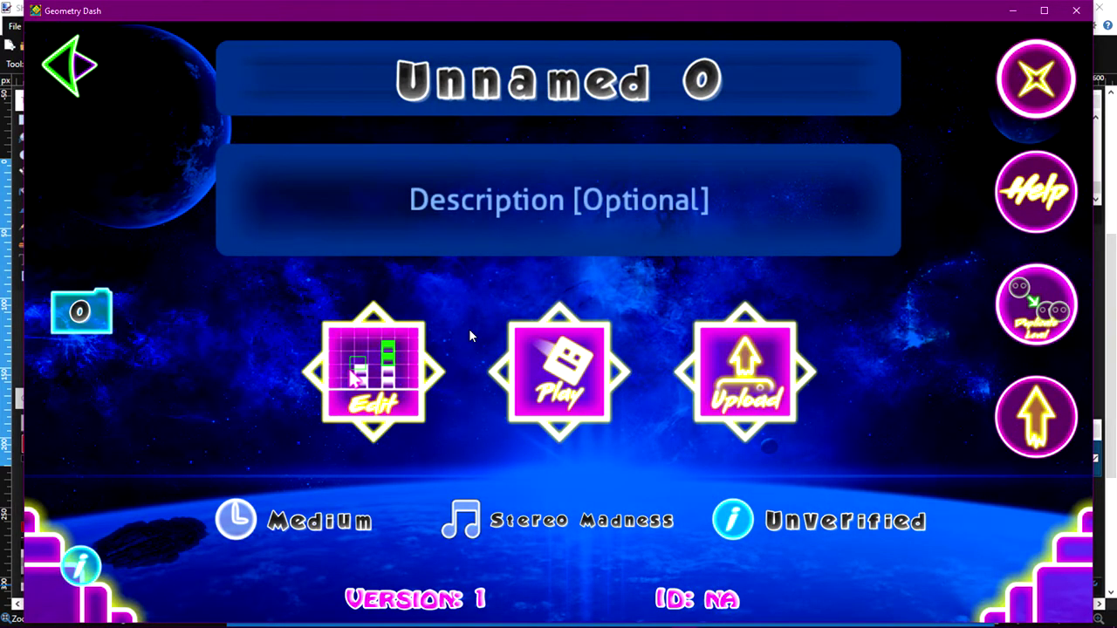
key(Escape)
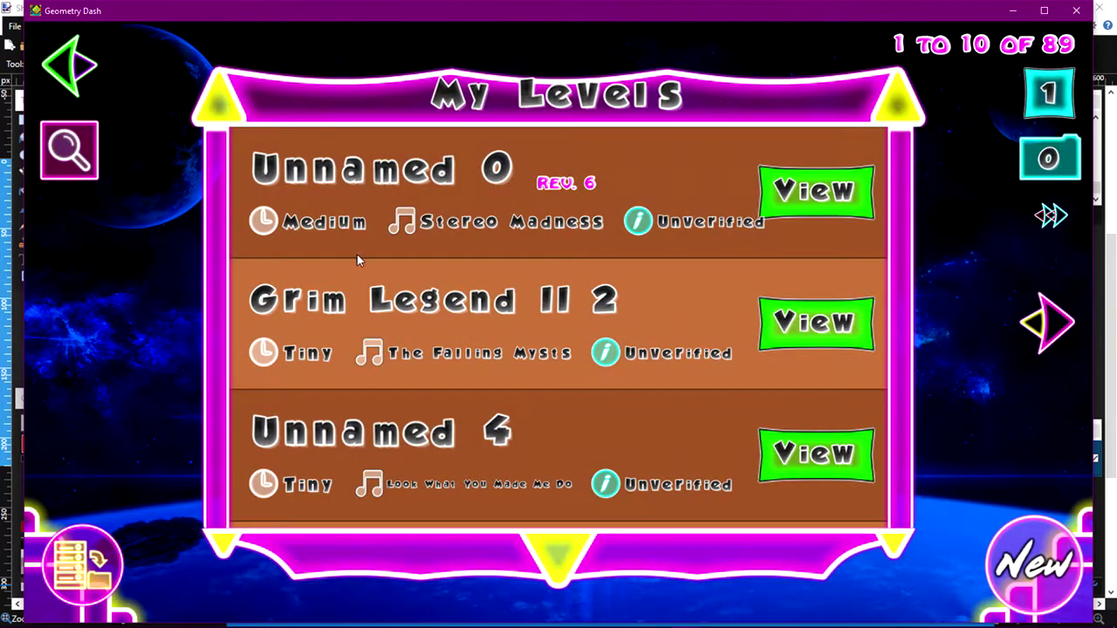
click(55, 78)
key(Escape)
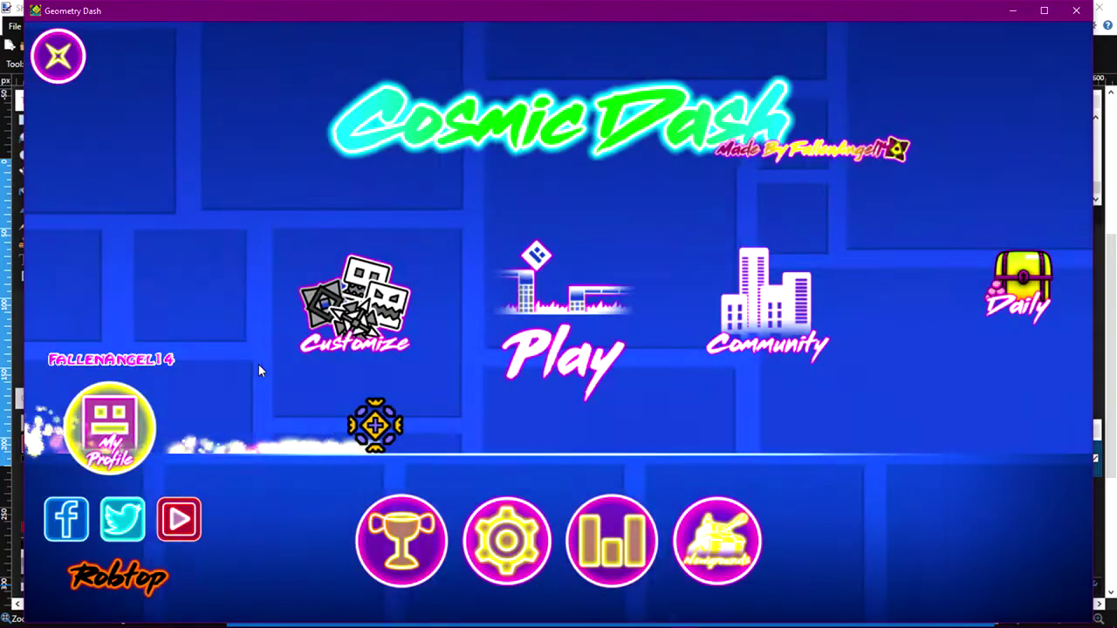
click(122, 402)
click(58, 56)
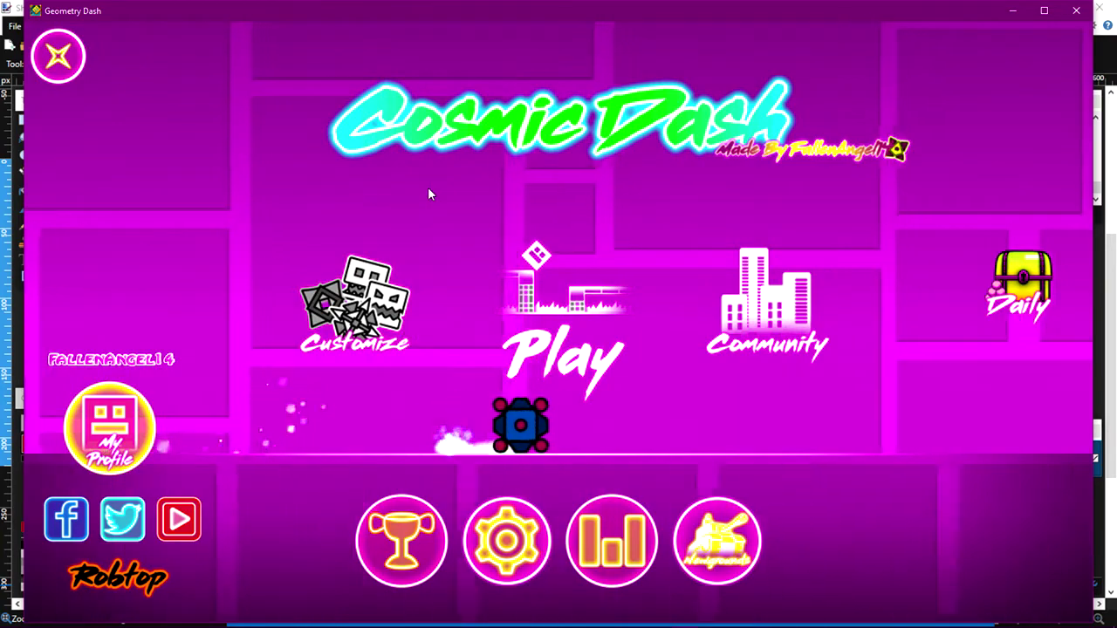
- Open the icon customization and compare the train ship's glow with that of the toothed dragon-head ship
click(351, 276)
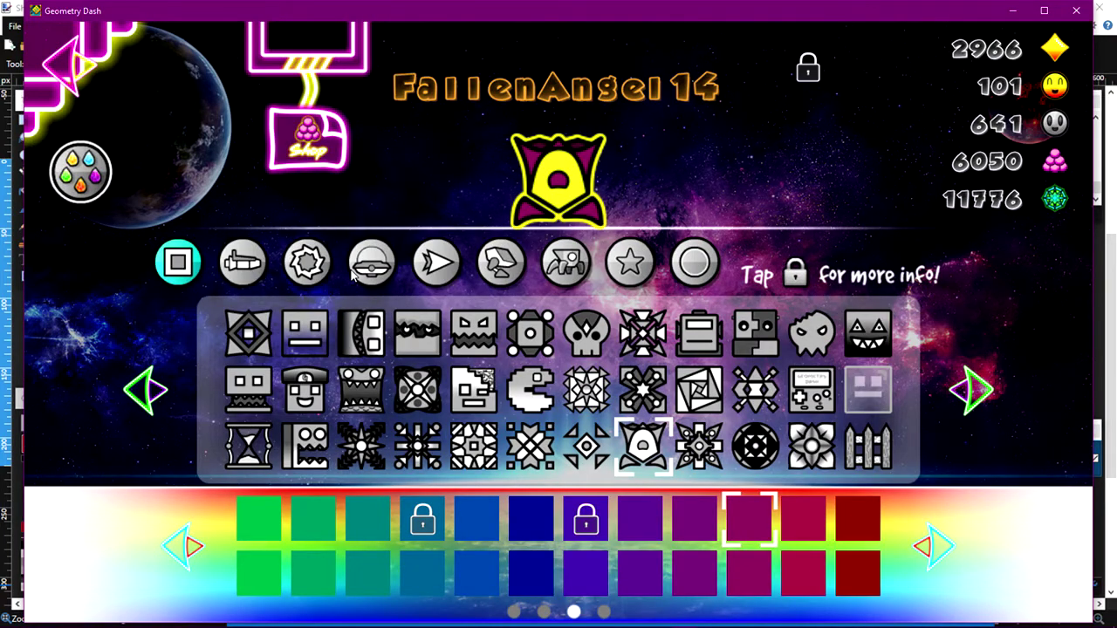
click(244, 260)
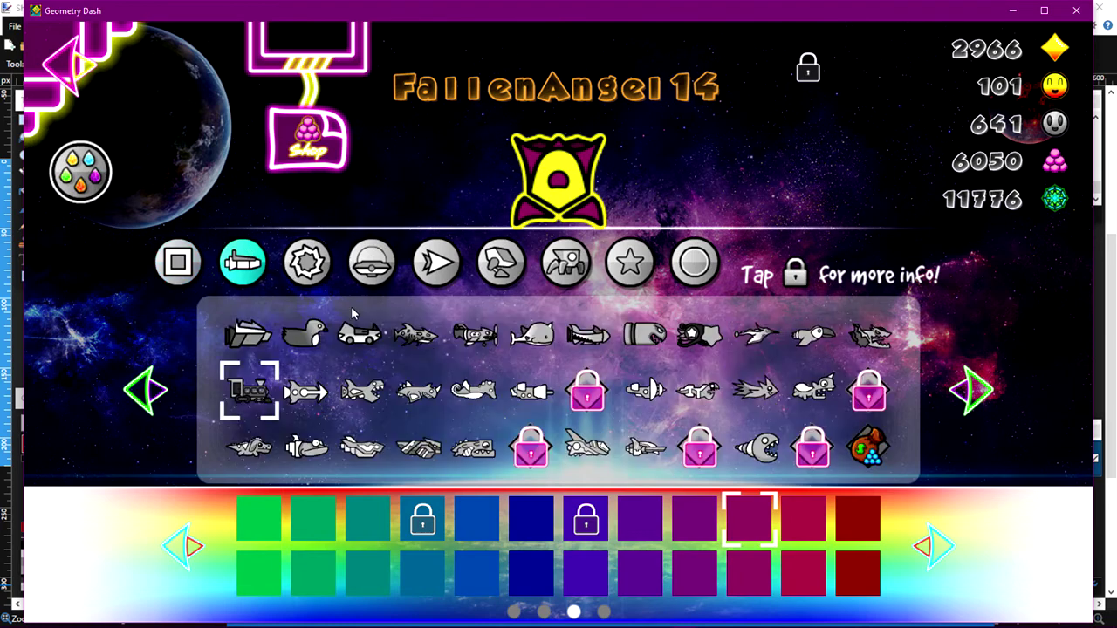
click(253, 390)
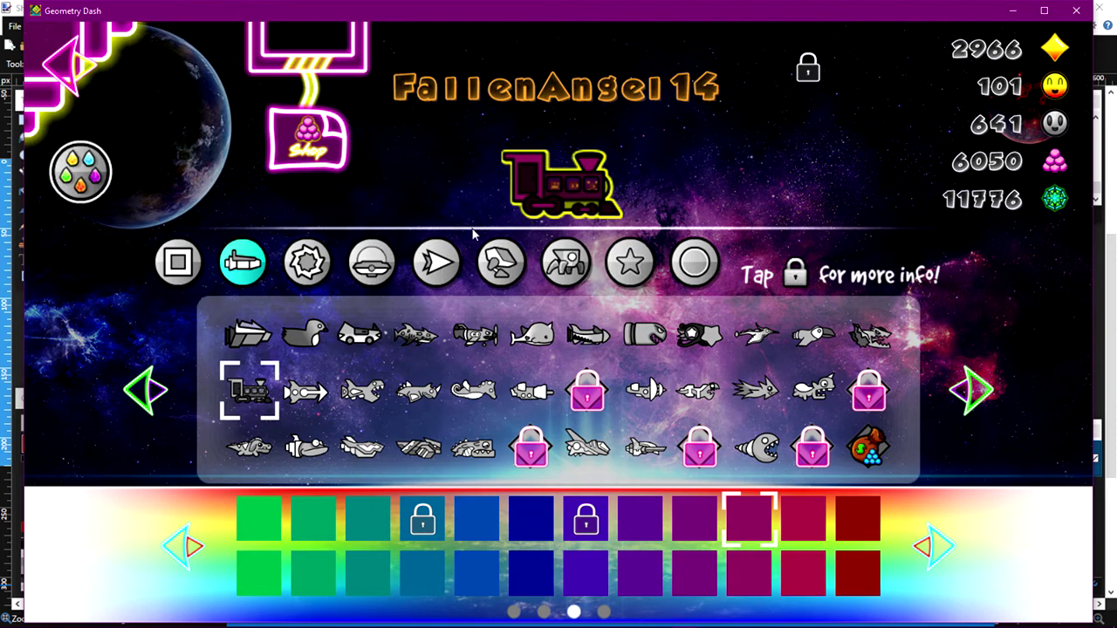
click(882, 343)
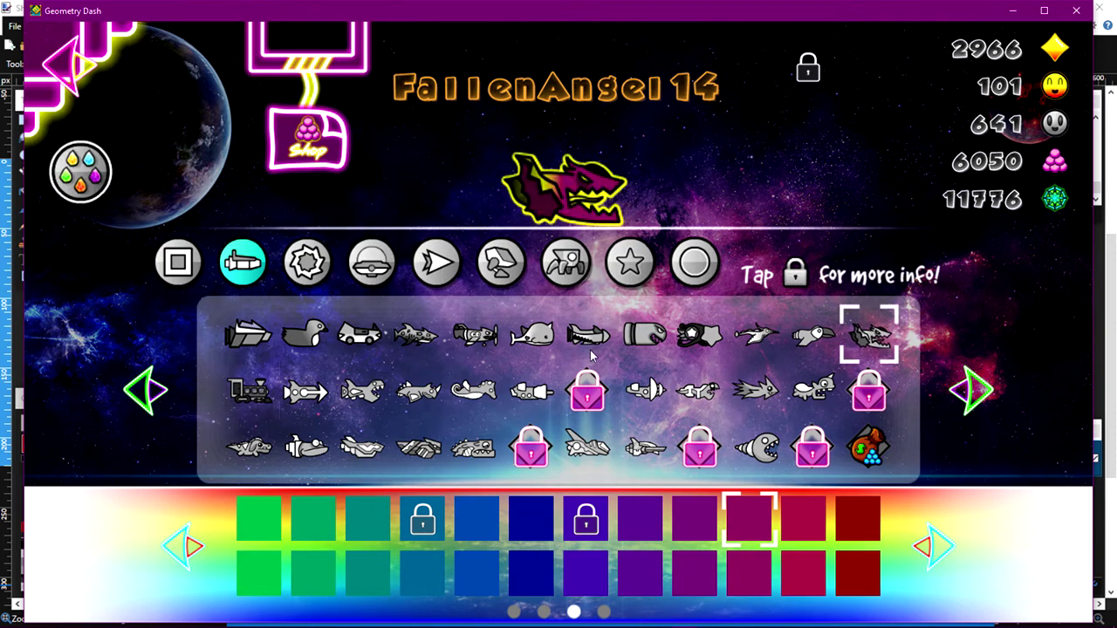
click(252, 391)
- View the UFO icons, go back to the ship icons, and return to the main menu
click(373, 278)
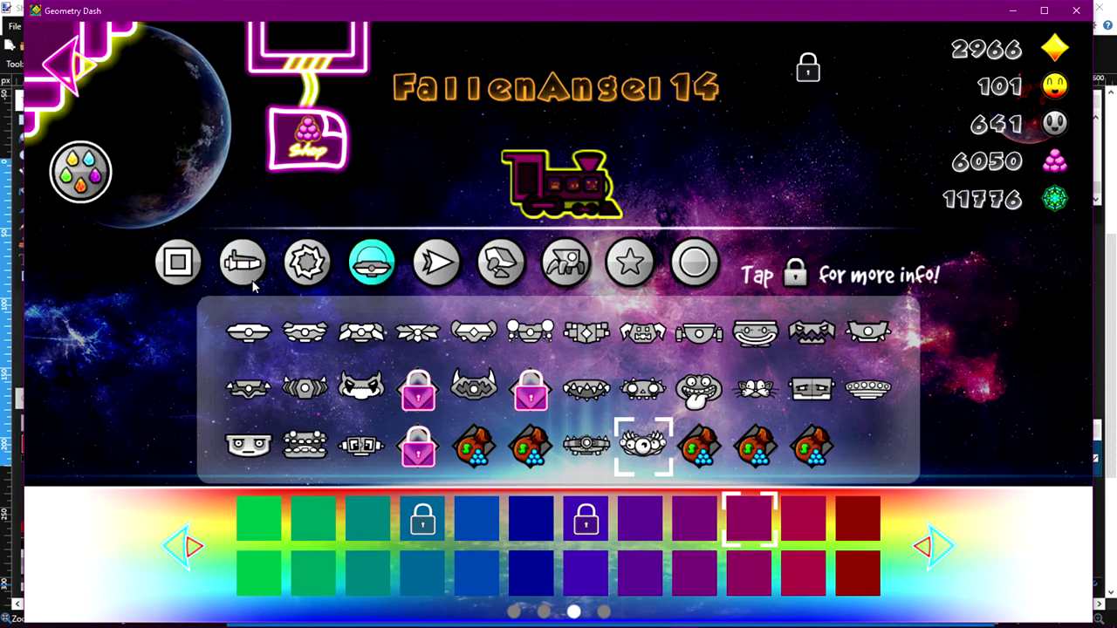
click(257, 269)
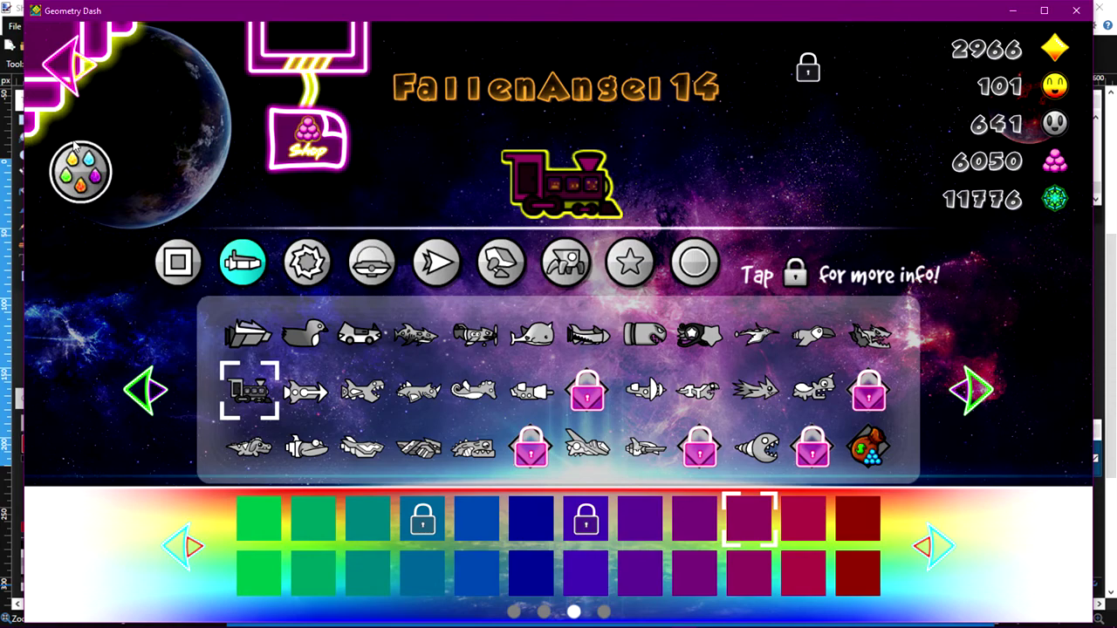
click(74, 77)
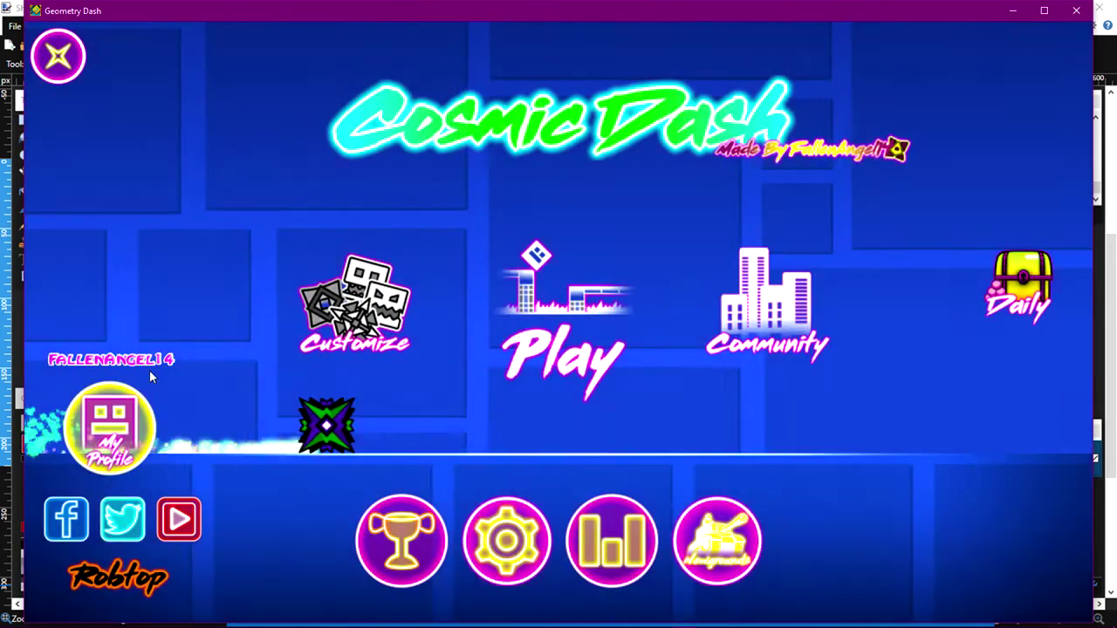